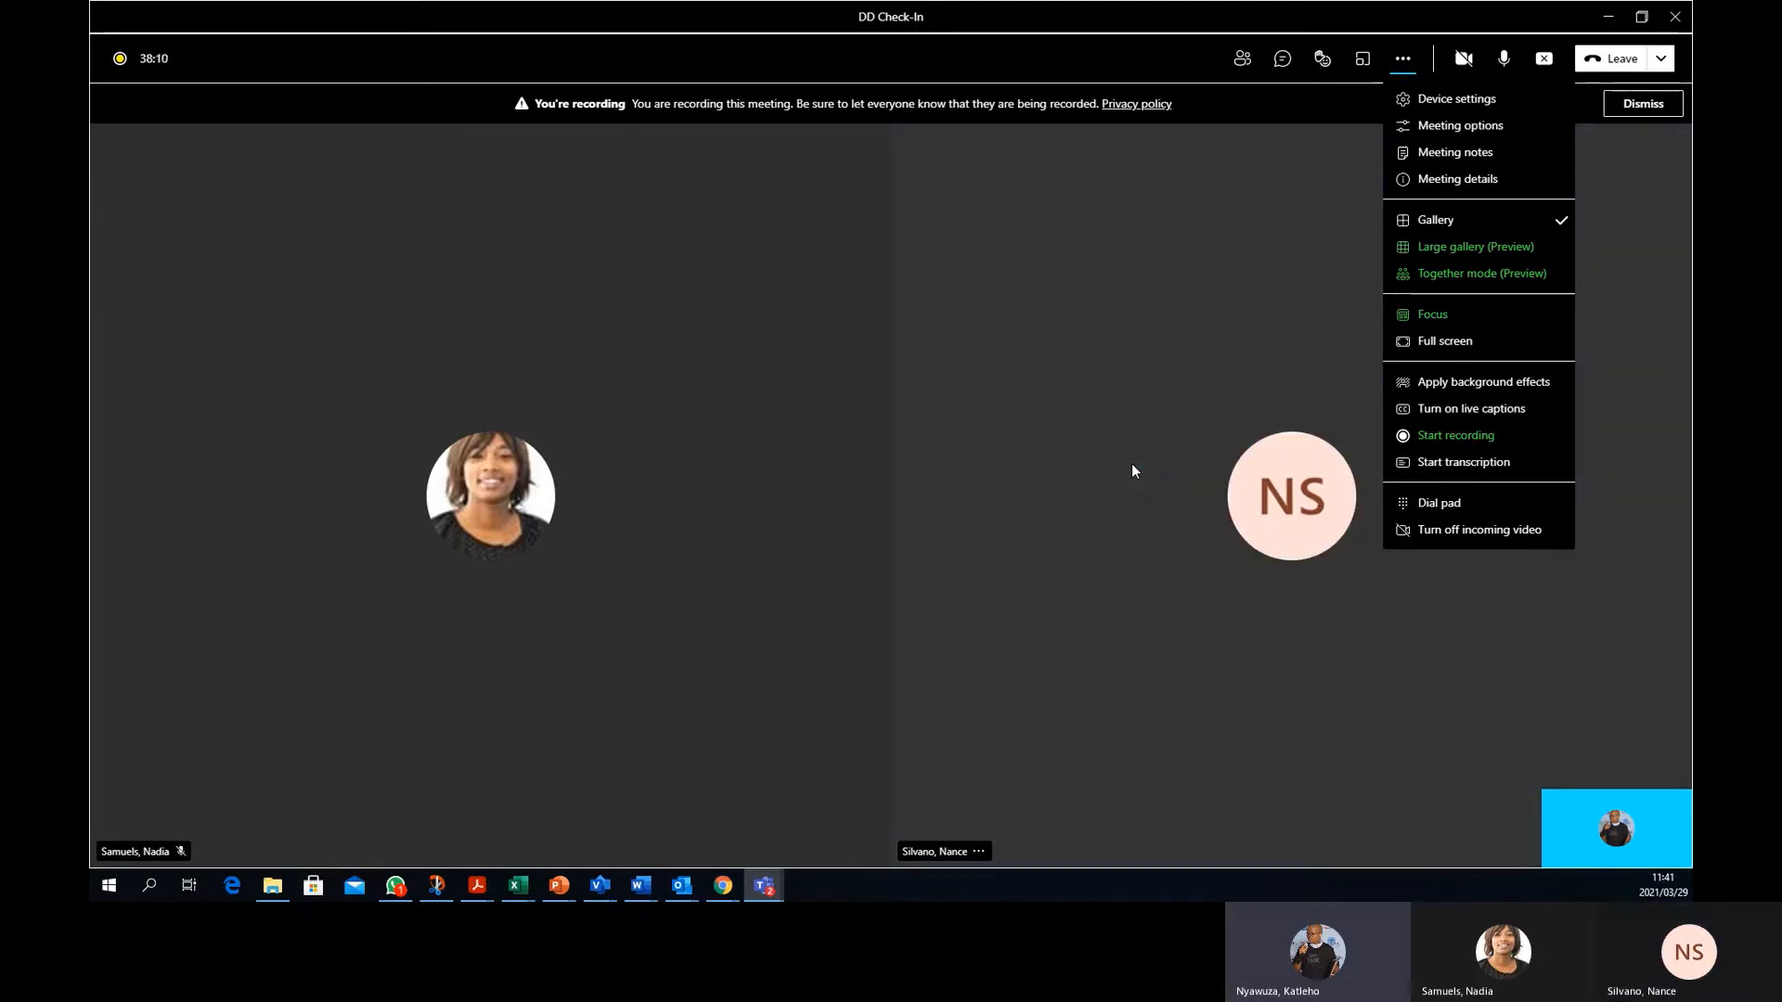
Close the meeting options list and turn on your camera in the DD Check-In meeting
left_click(1132, 464)
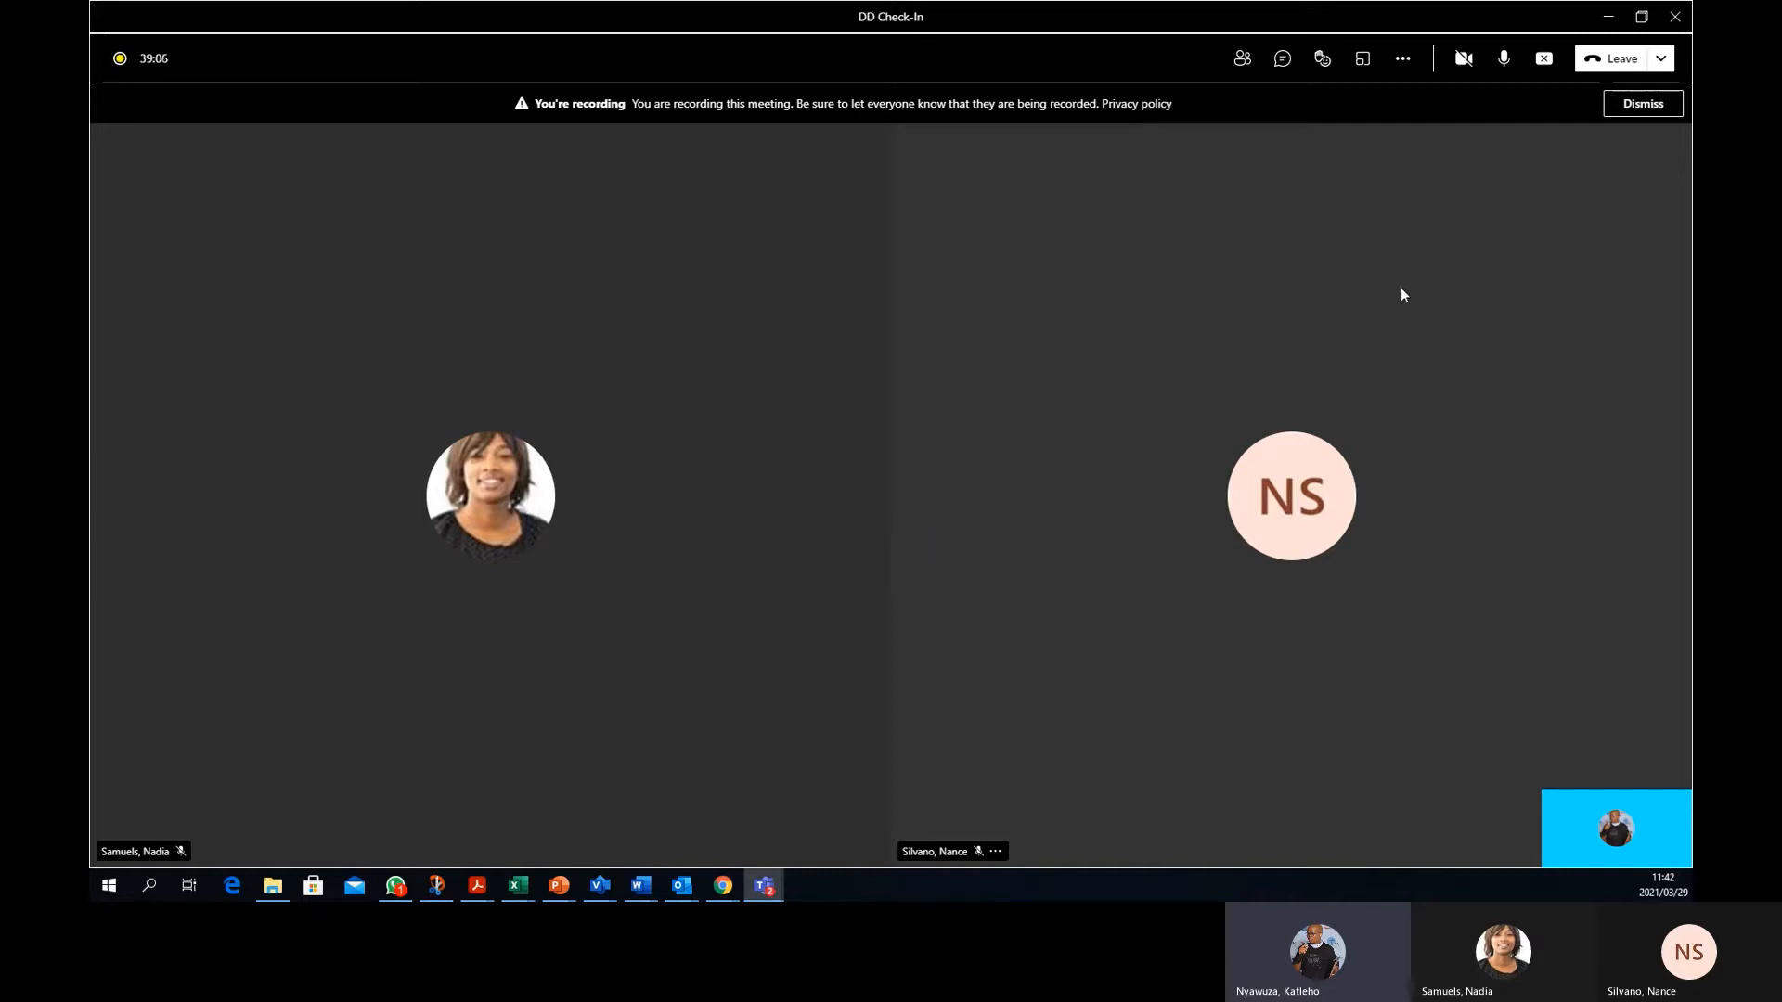
left_click(1463, 65)
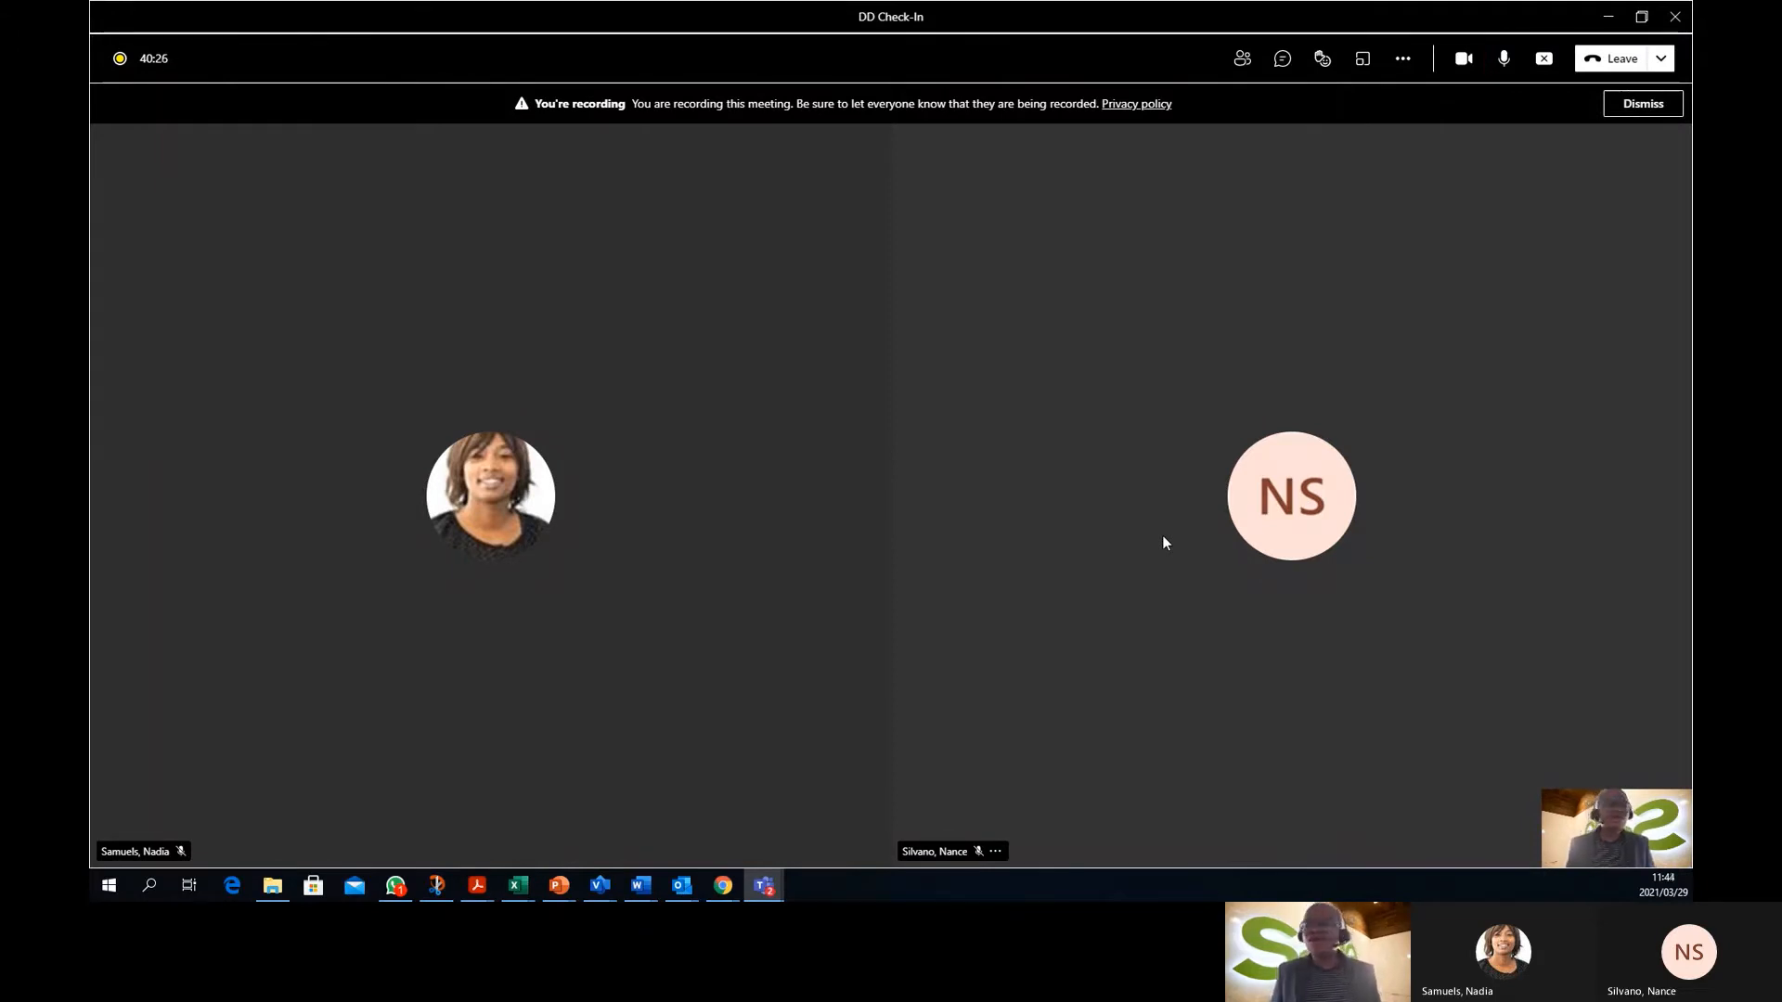
left_click(685, 888)
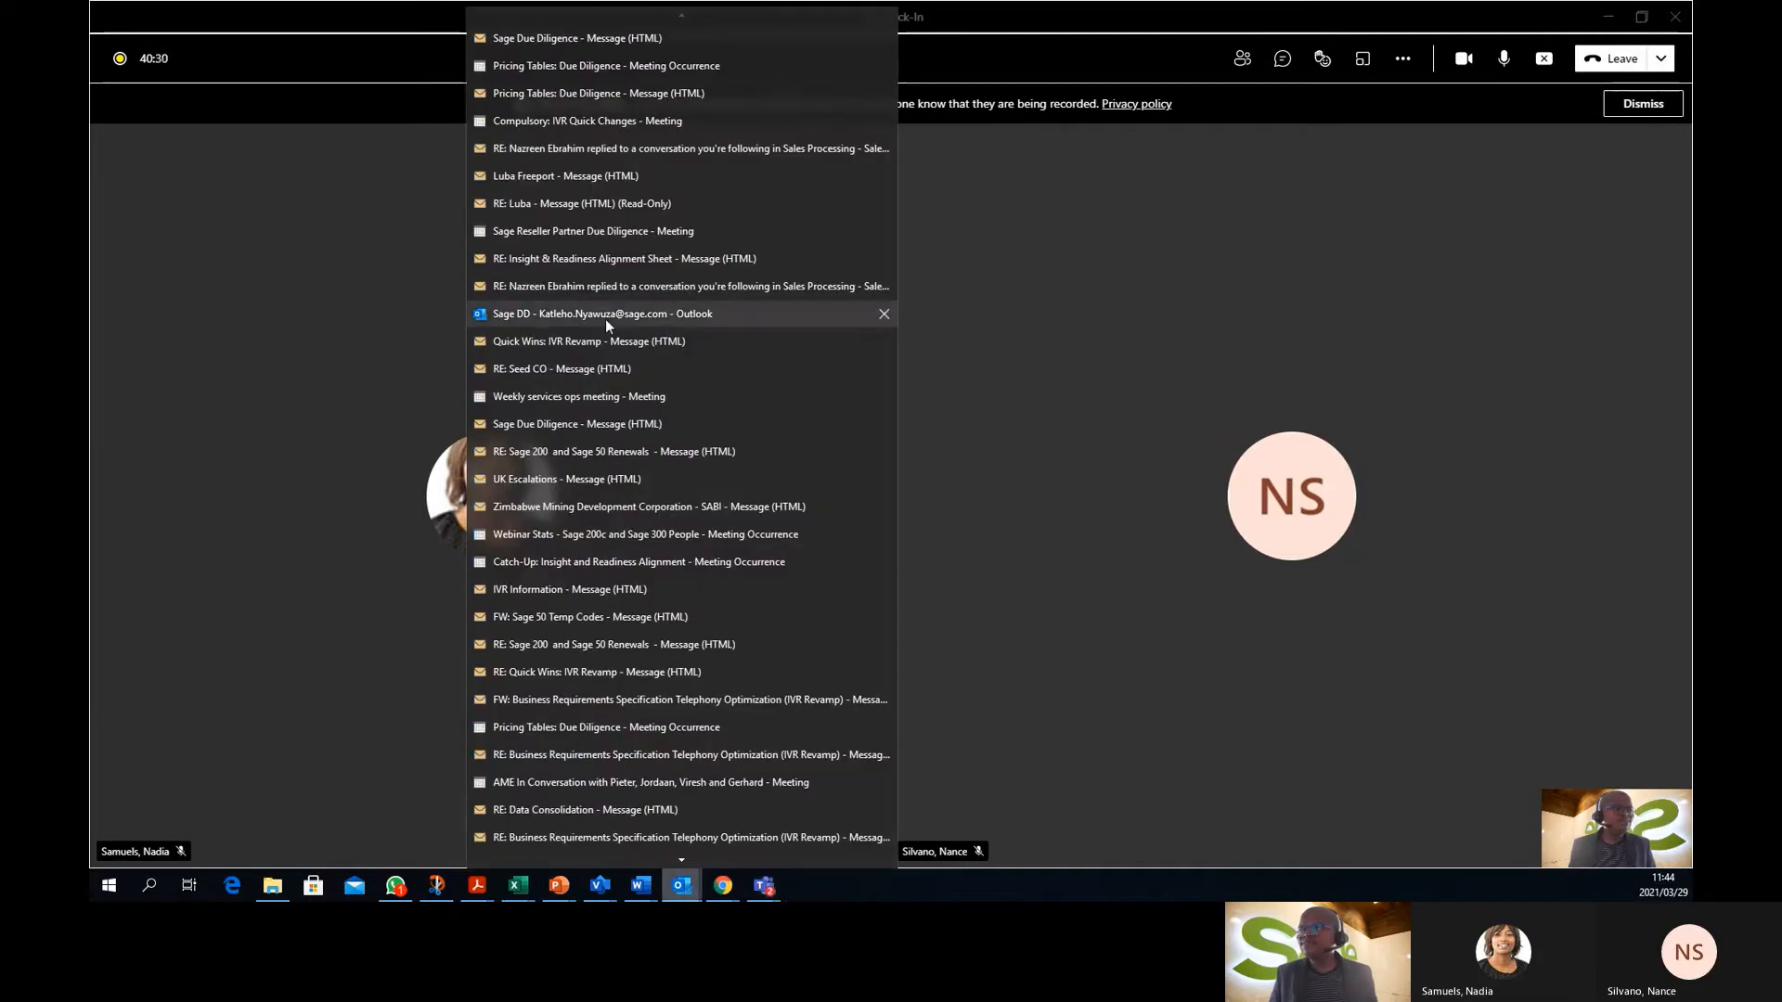
Open the Sage Due Diligence email in its own window and open its procedural handbook PDF
left_click(605, 319)
left_click(425, 225)
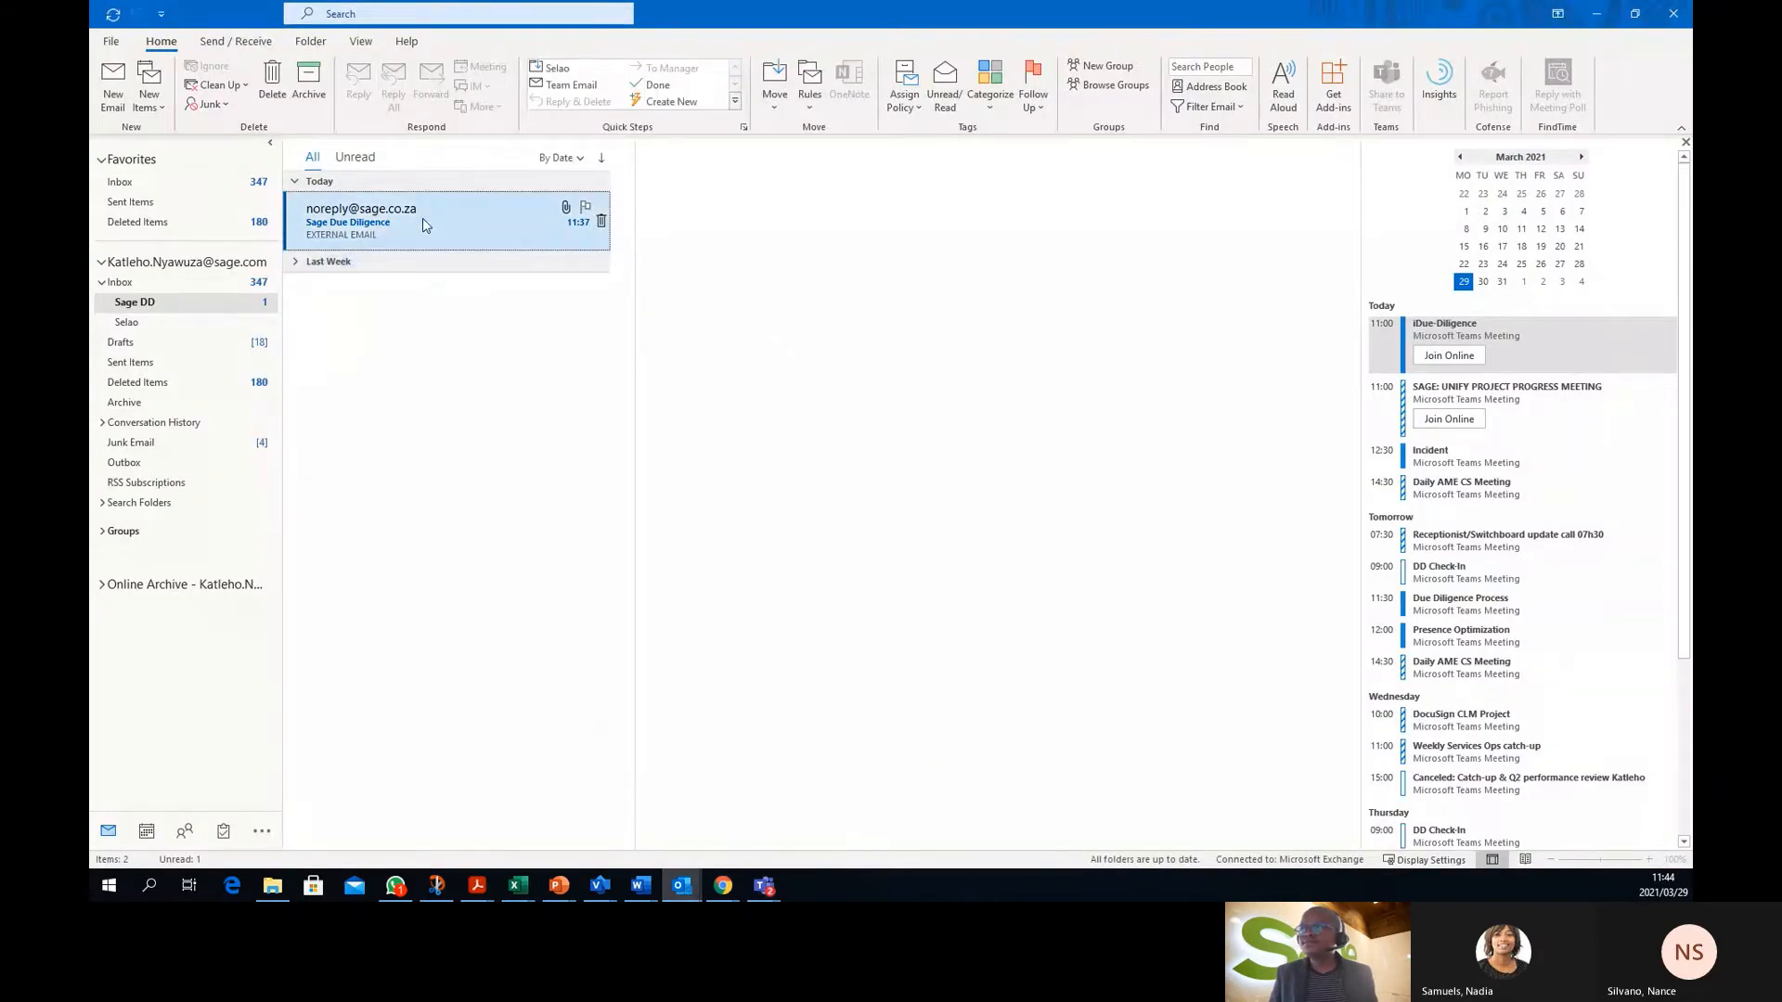
double_click(425, 225)
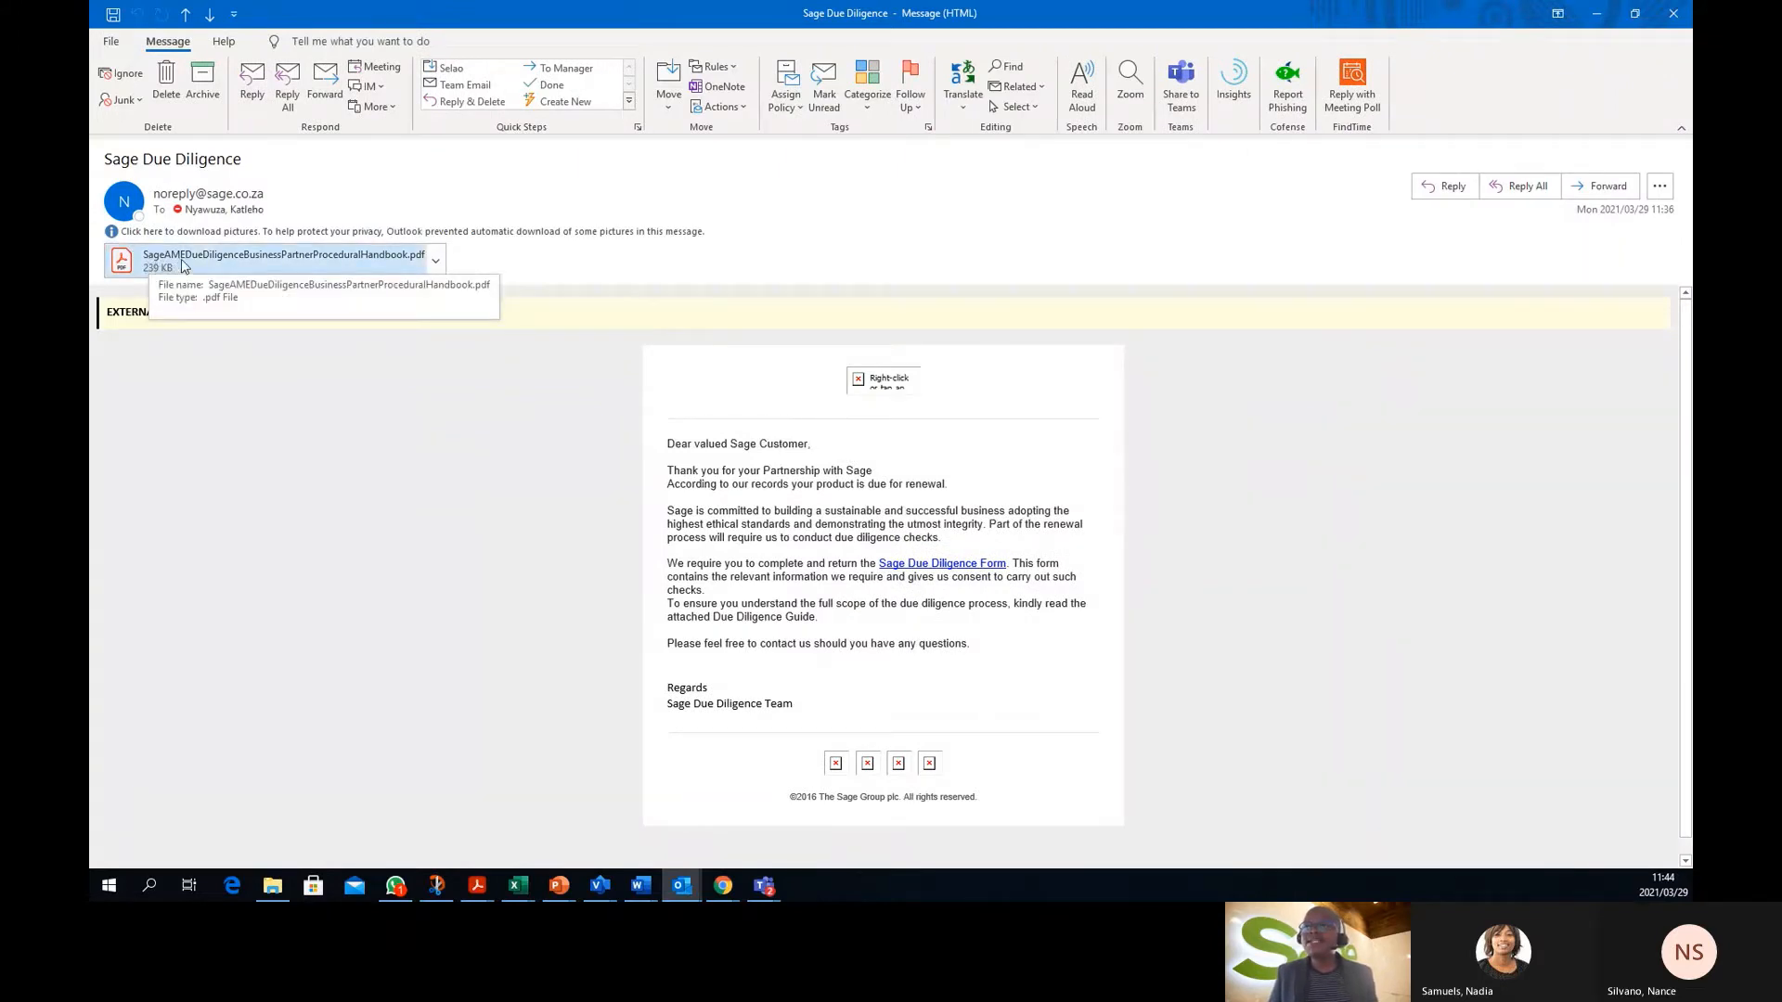
left_click(365, 265)
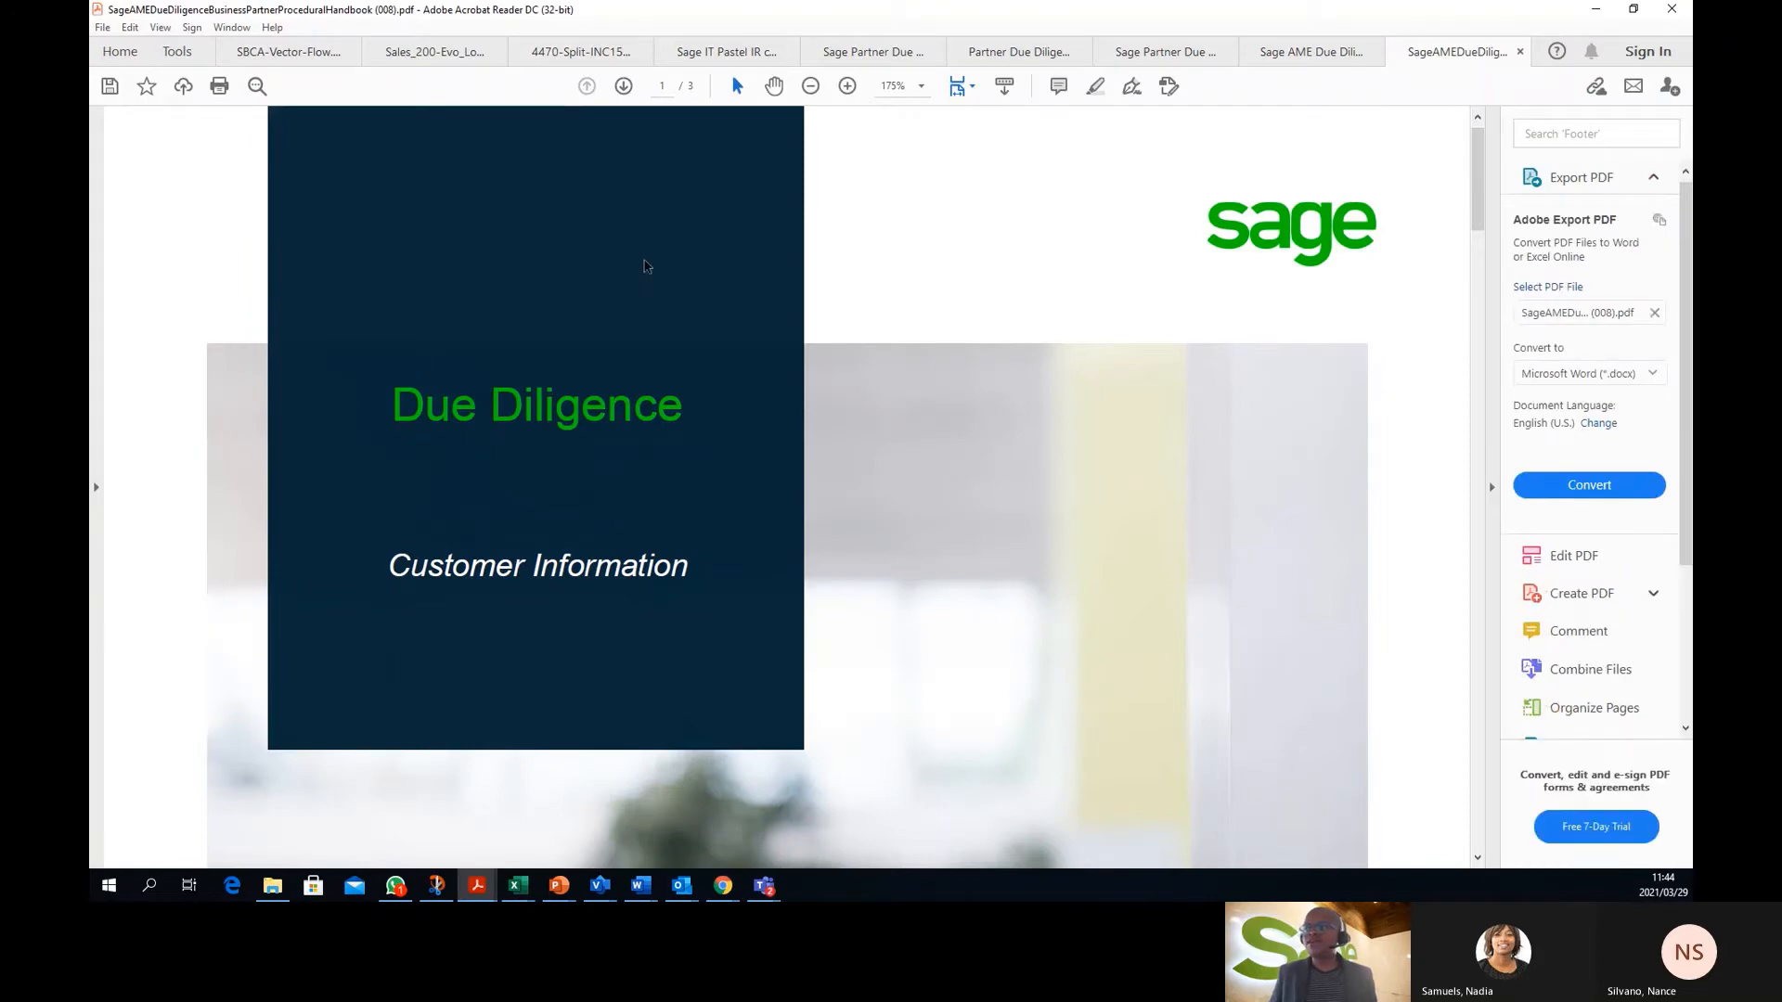
Scroll the handbook to page 2's 'Due Diligence Process – Requesting of information' section
scroll(694, 607, "down", 15)
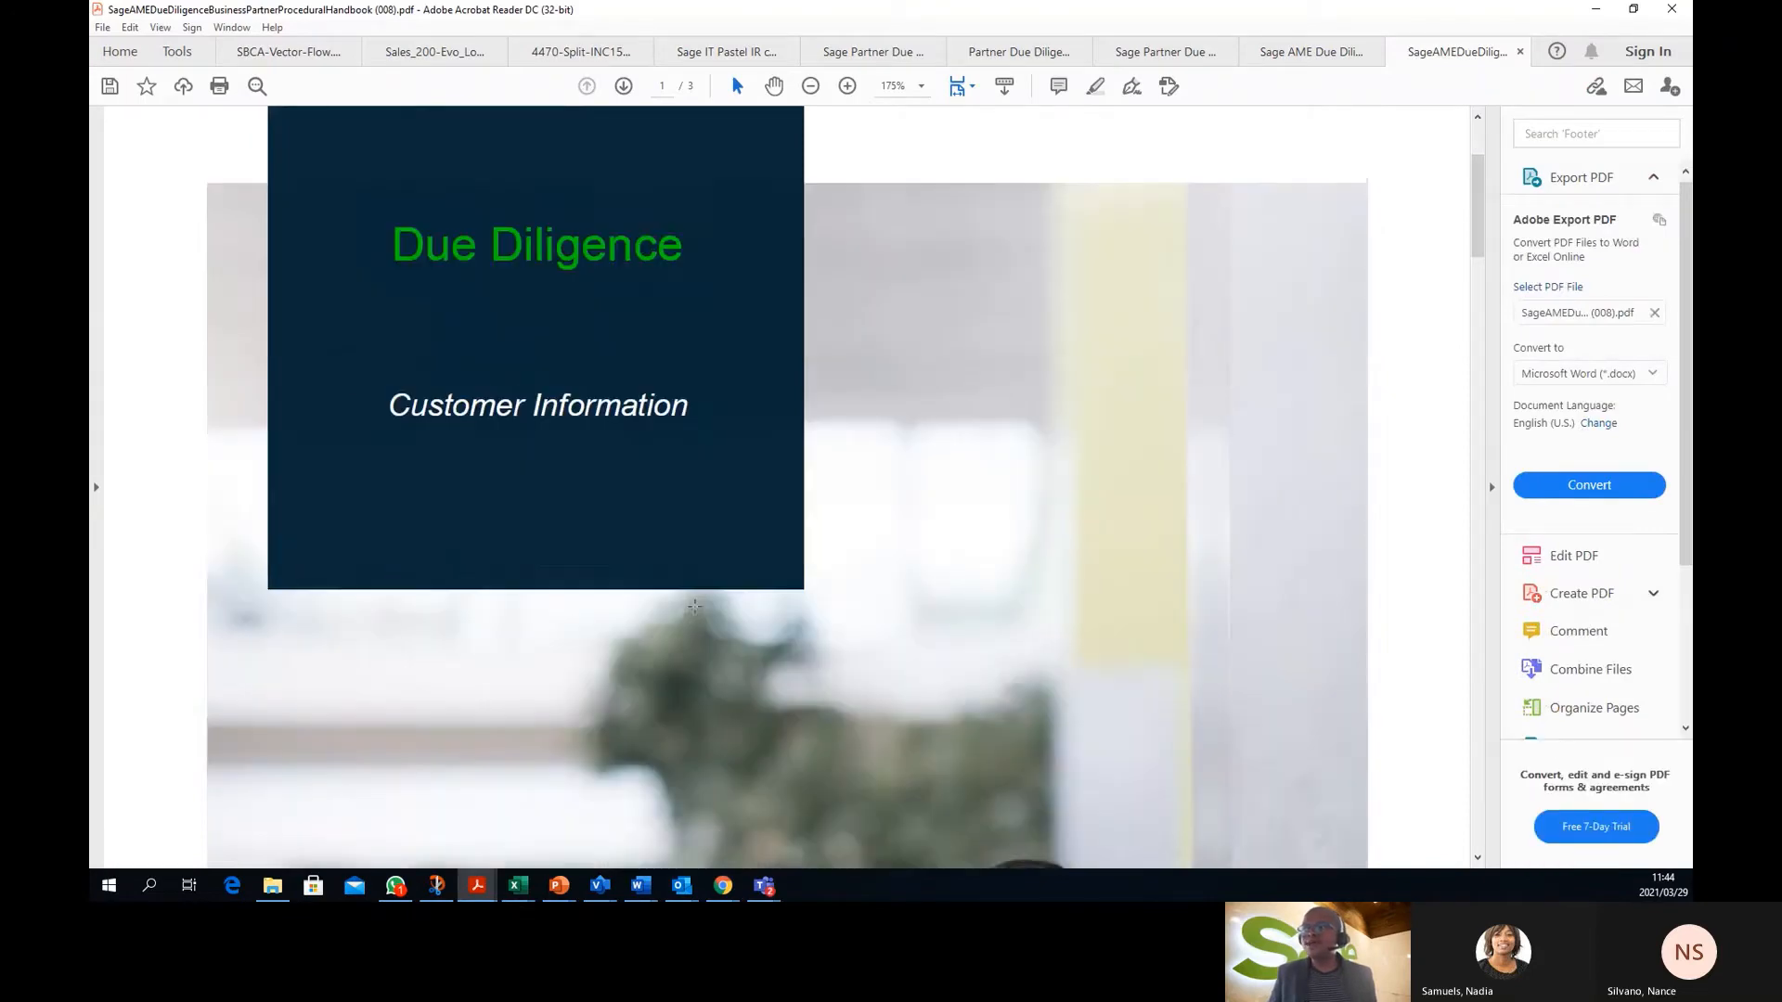
scroll(695, 607, "down", 5)
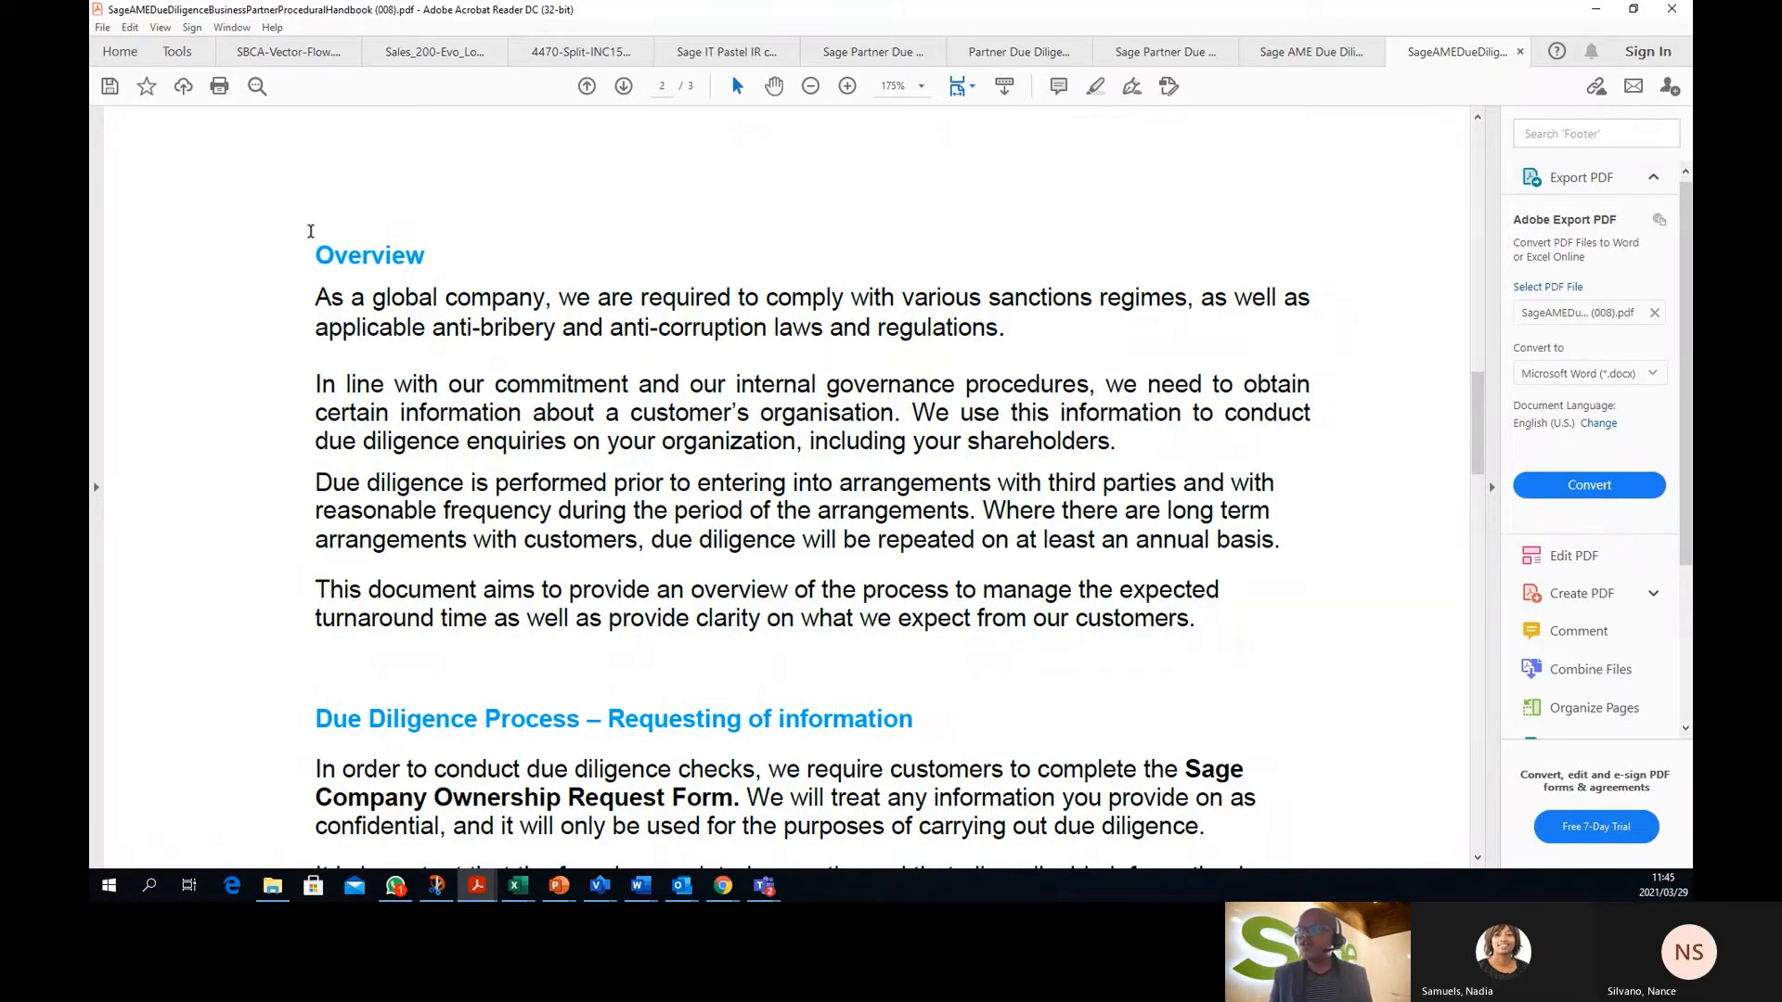
scroll(311, 231, "down", 10)
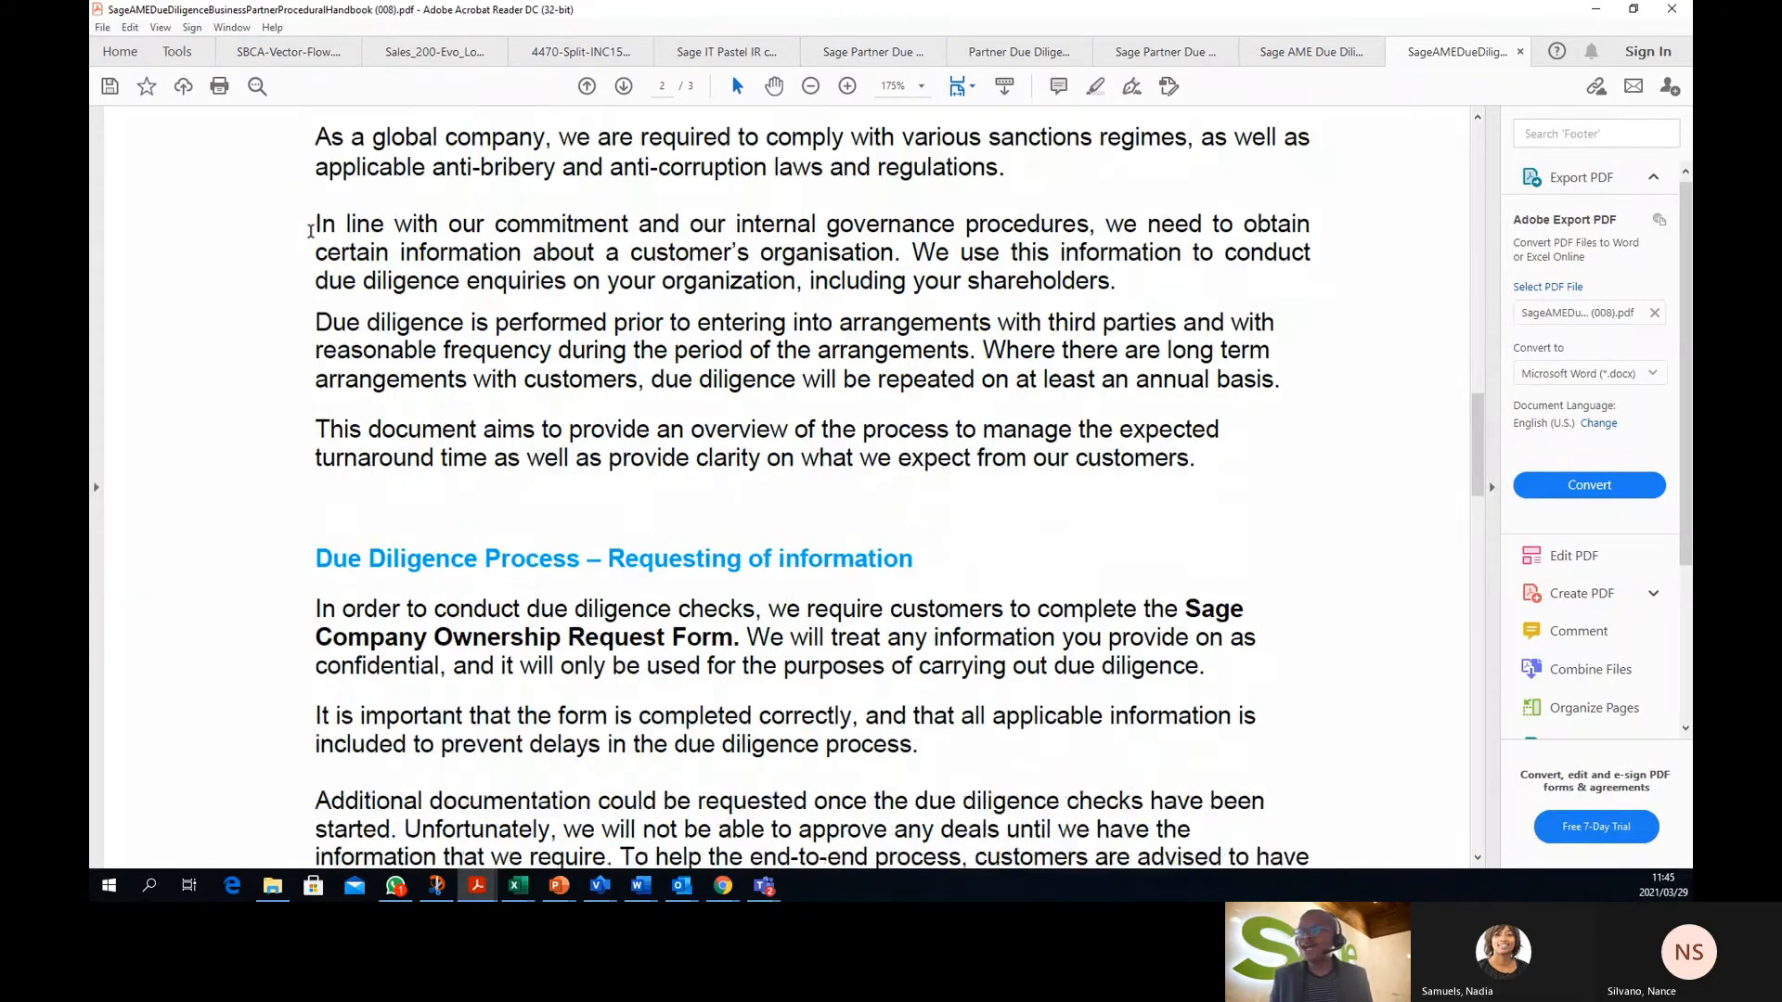
scroll(311, 231, "down", 5)
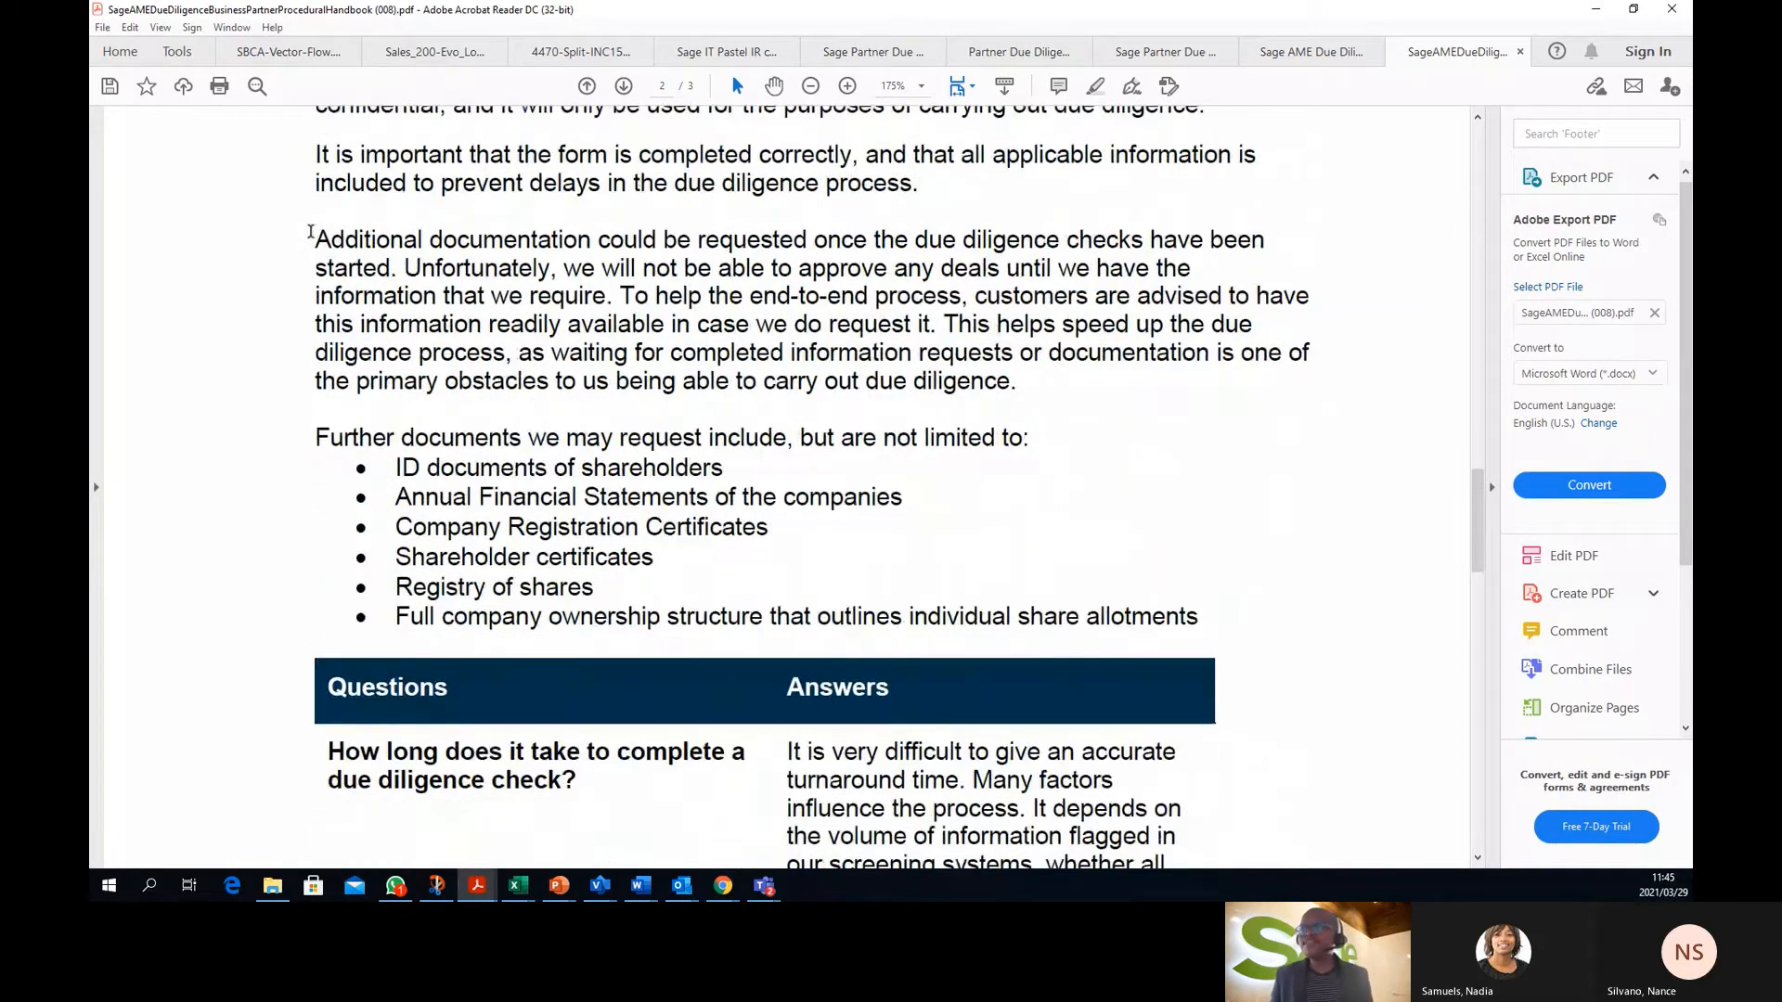
scroll(309, 230, "up", 2)
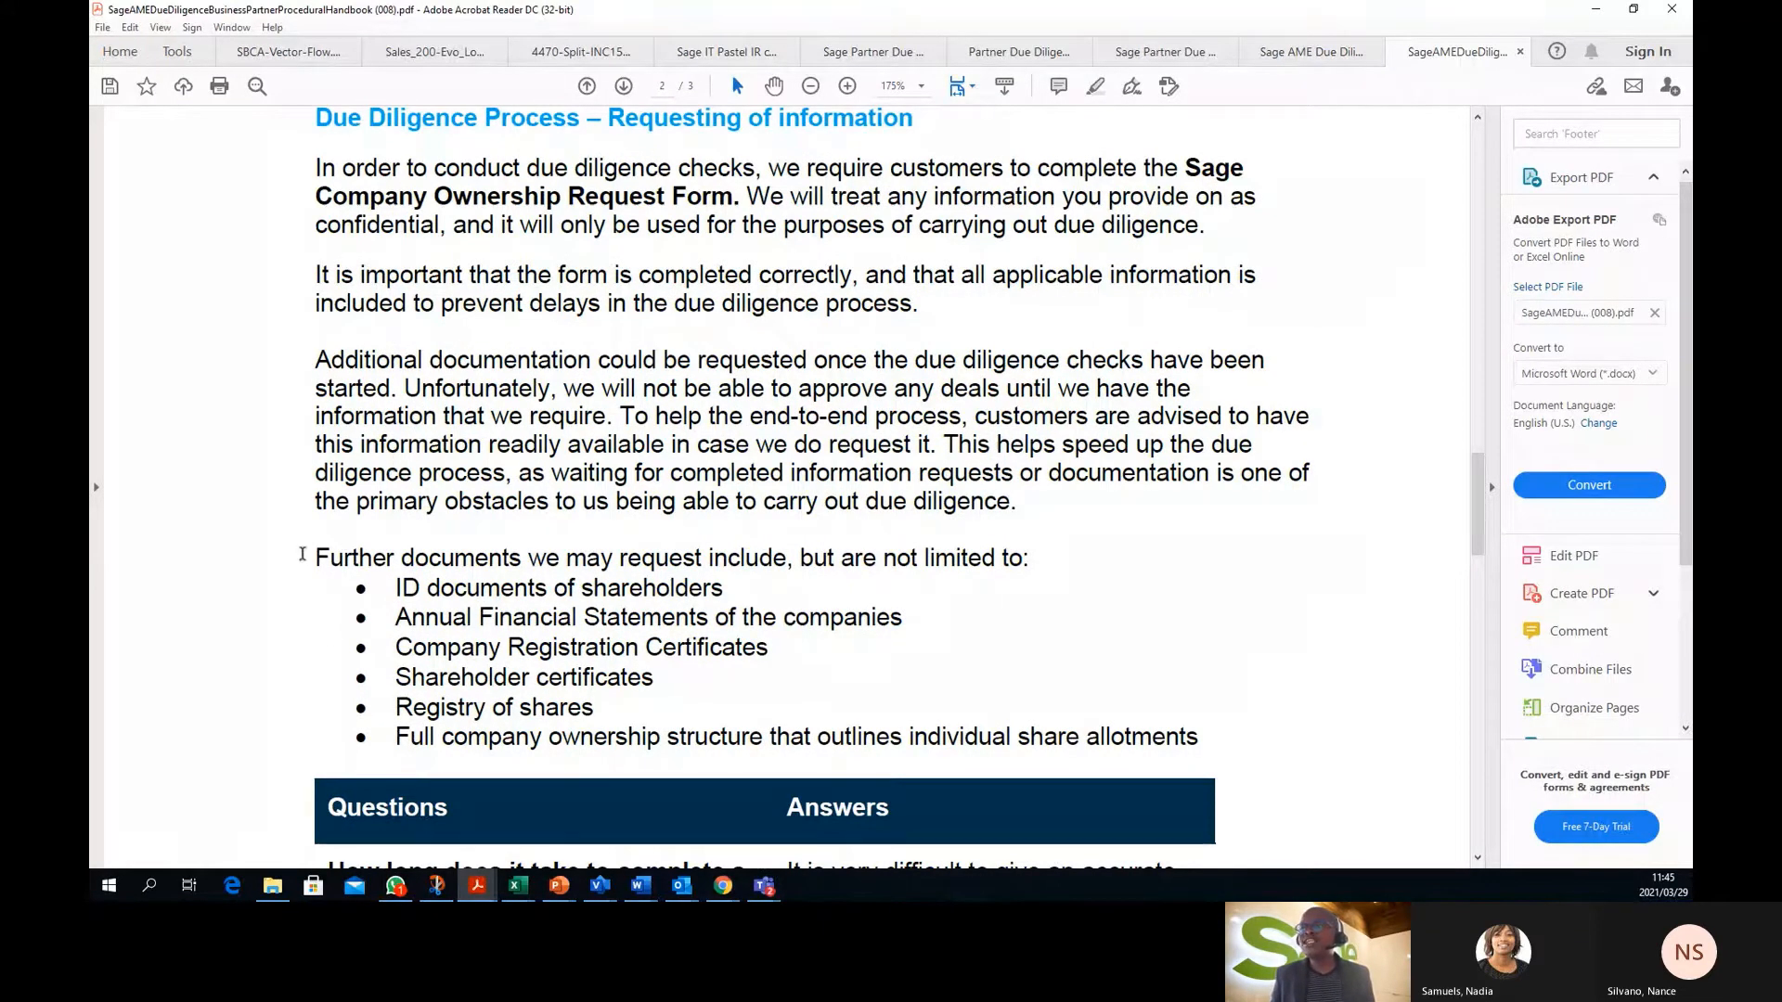
Select the 'Further documents we may request' list, then minimise the handbook
mouse_move(304, 554)
left_mouse_down()
mouse_move(576, 594)
mouse_move(768, 723)
mouse_move(1199, 742)
left_mouse_up()
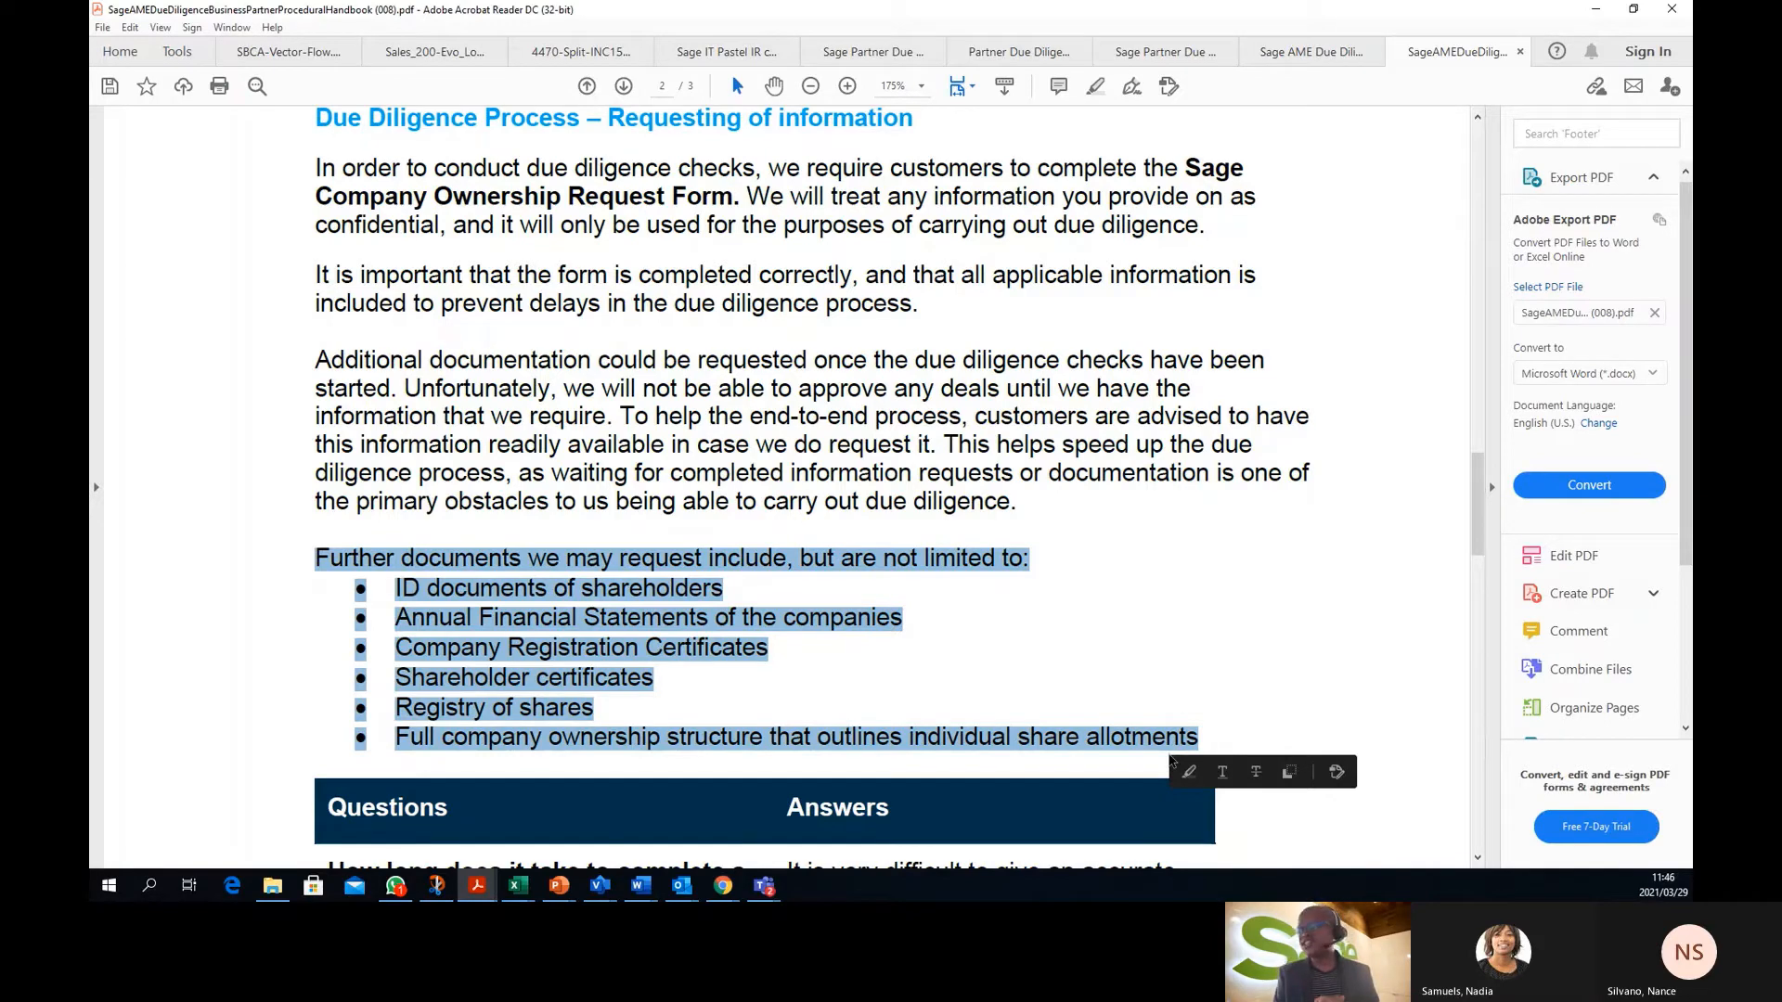
scroll(1171, 761, "down", 1)
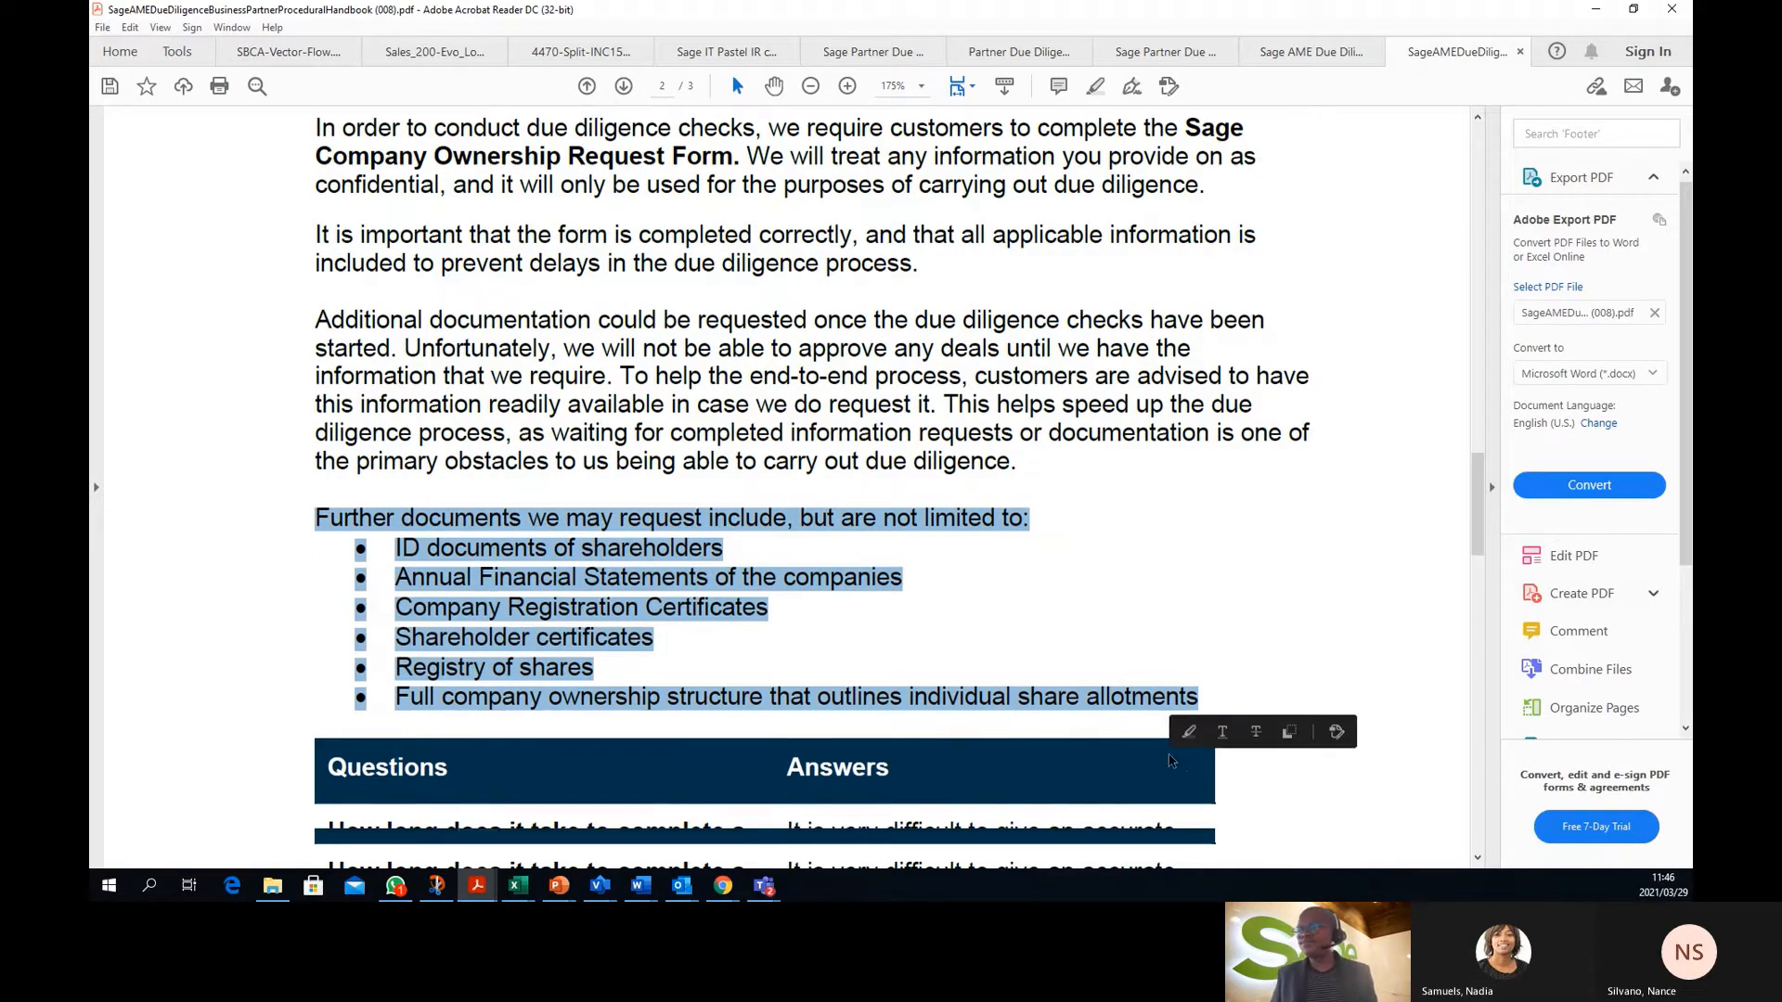
scroll(1171, 761, "down", 5)
scroll(1171, 761, "up", 8)
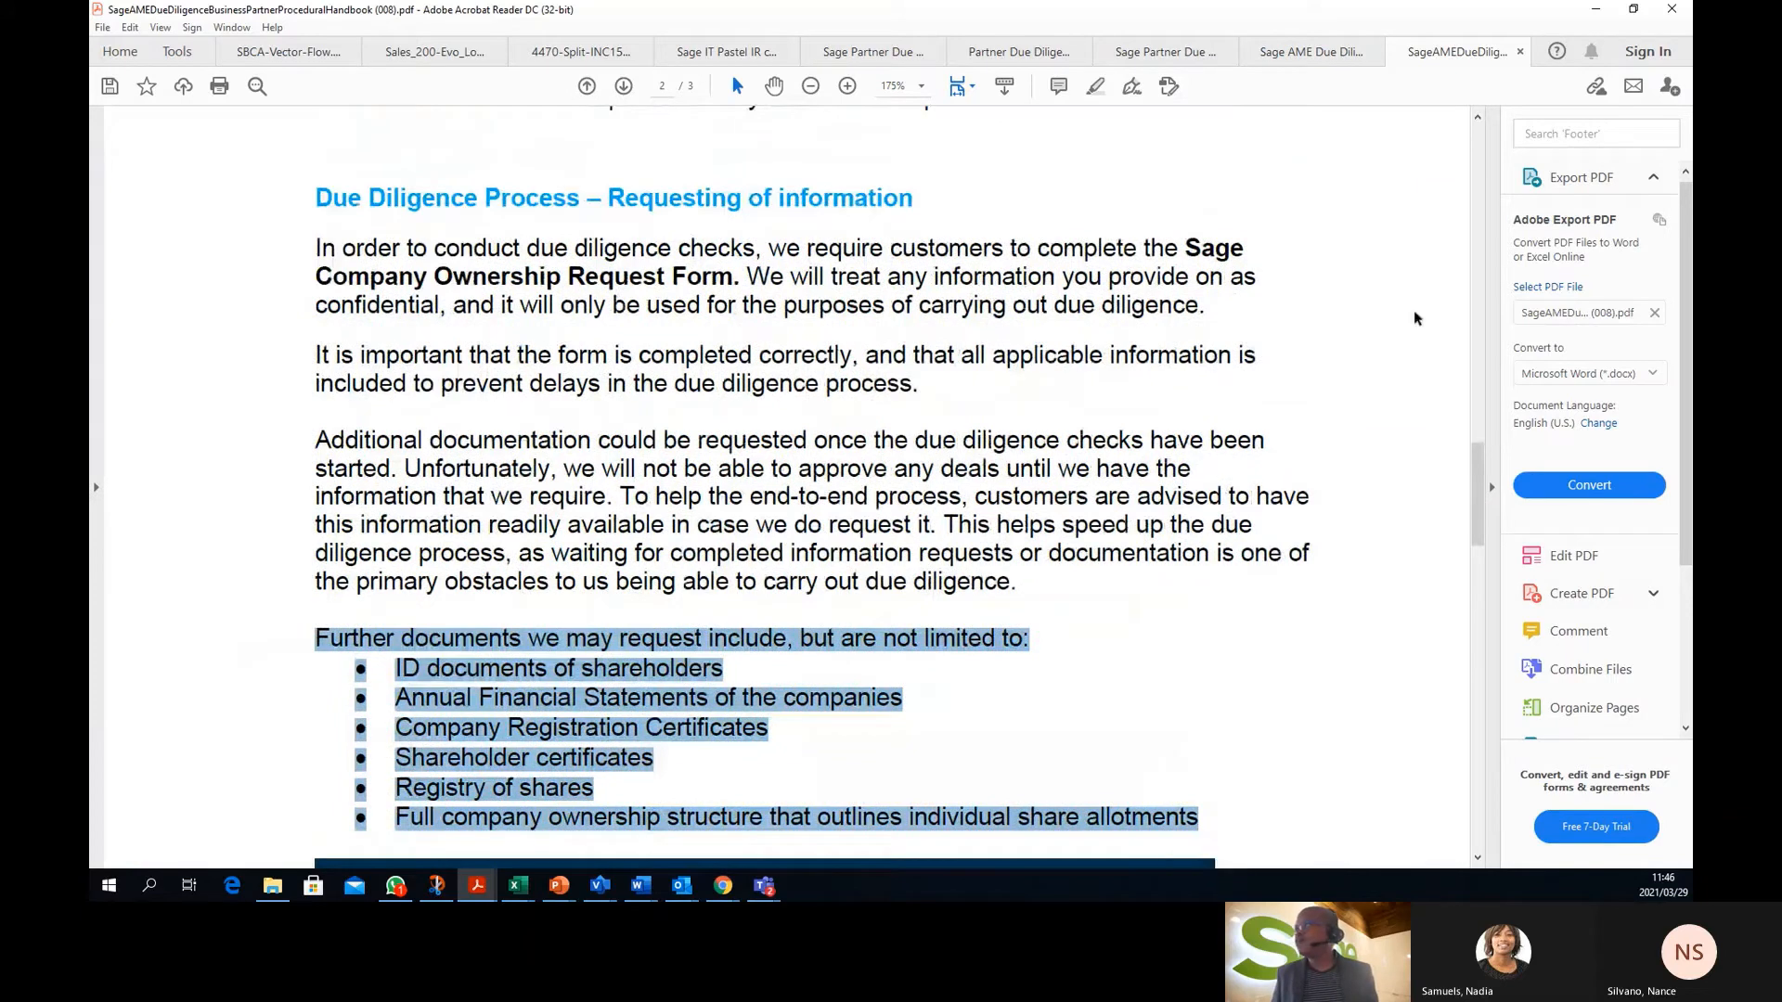
left_click(1597, 9)
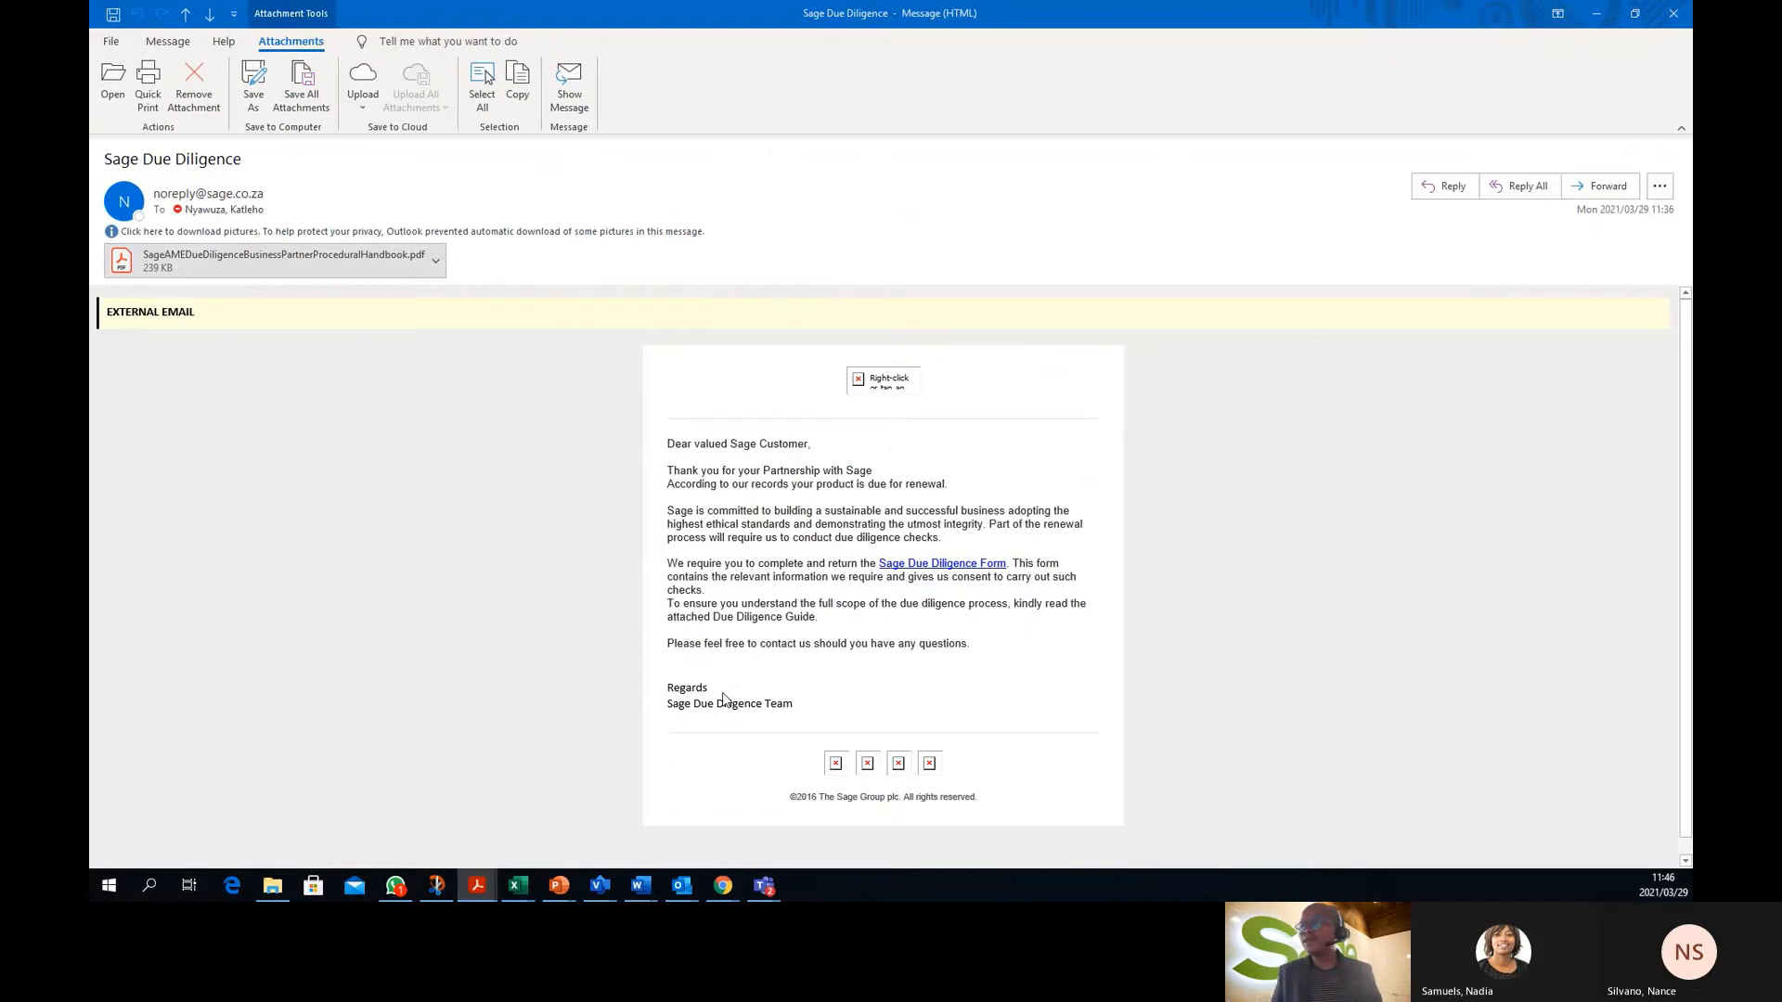
Download the email's blocked pictures and open the Sage Due Diligence Form link in Chrome
right_click(884, 389)
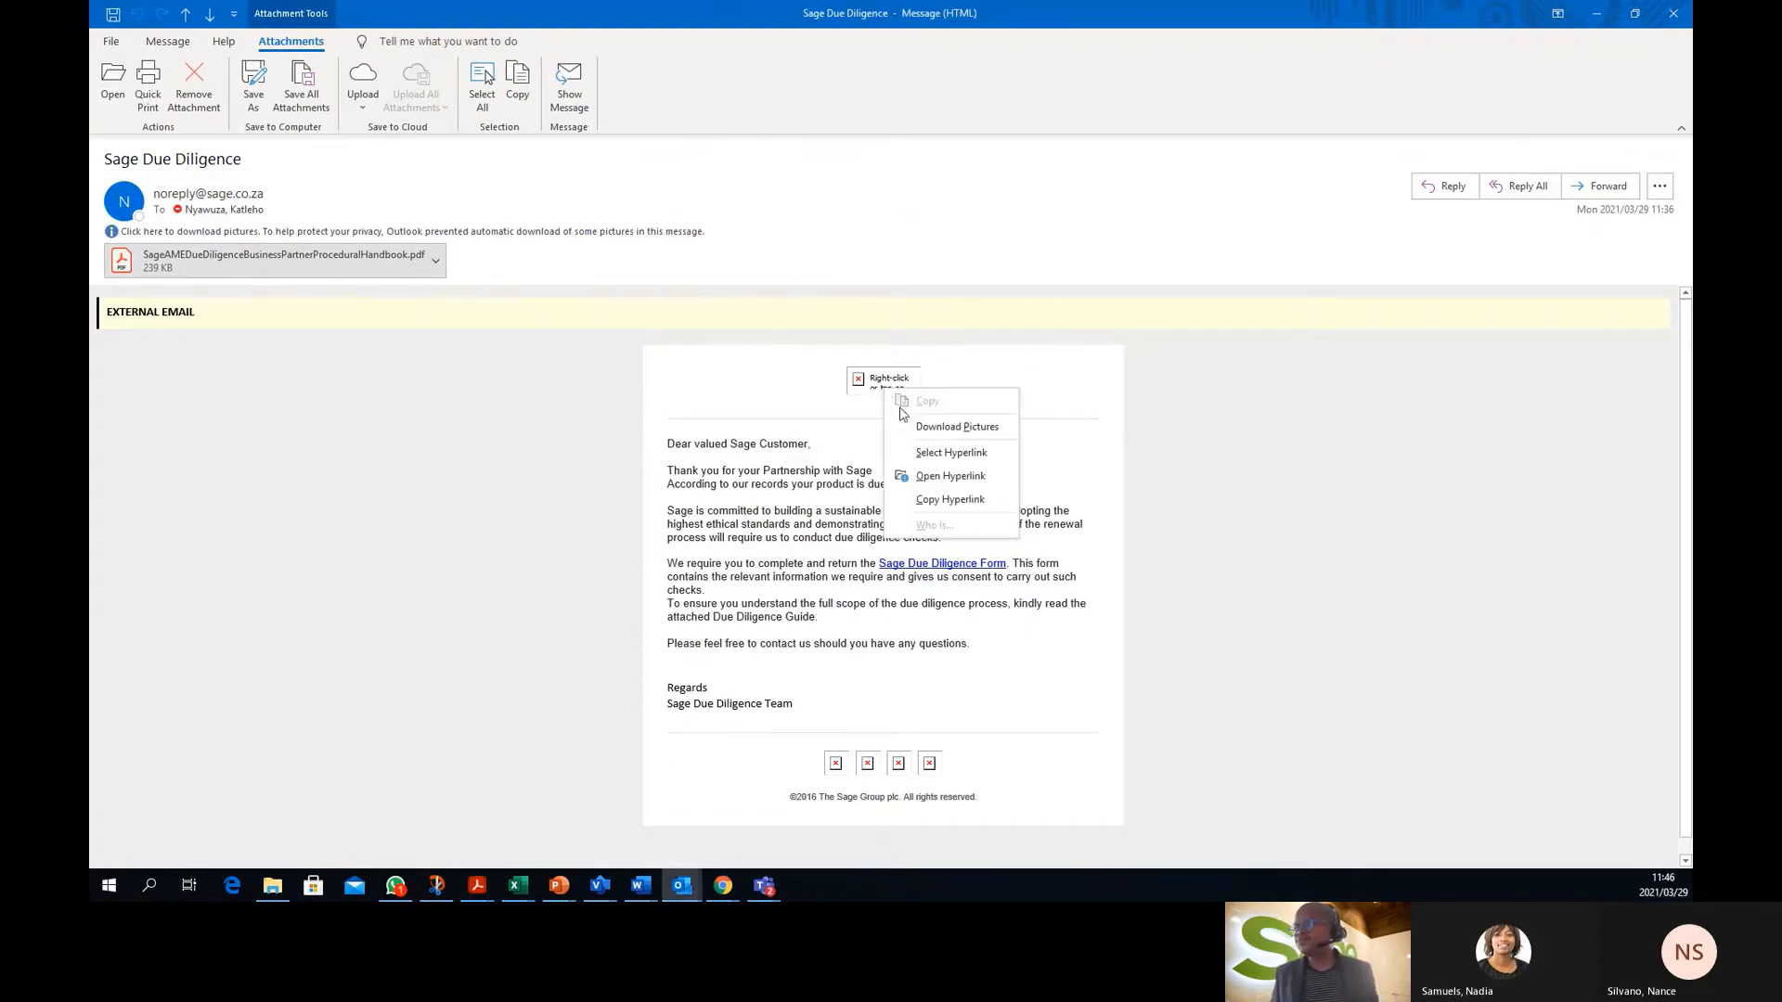
left_click(956, 427)
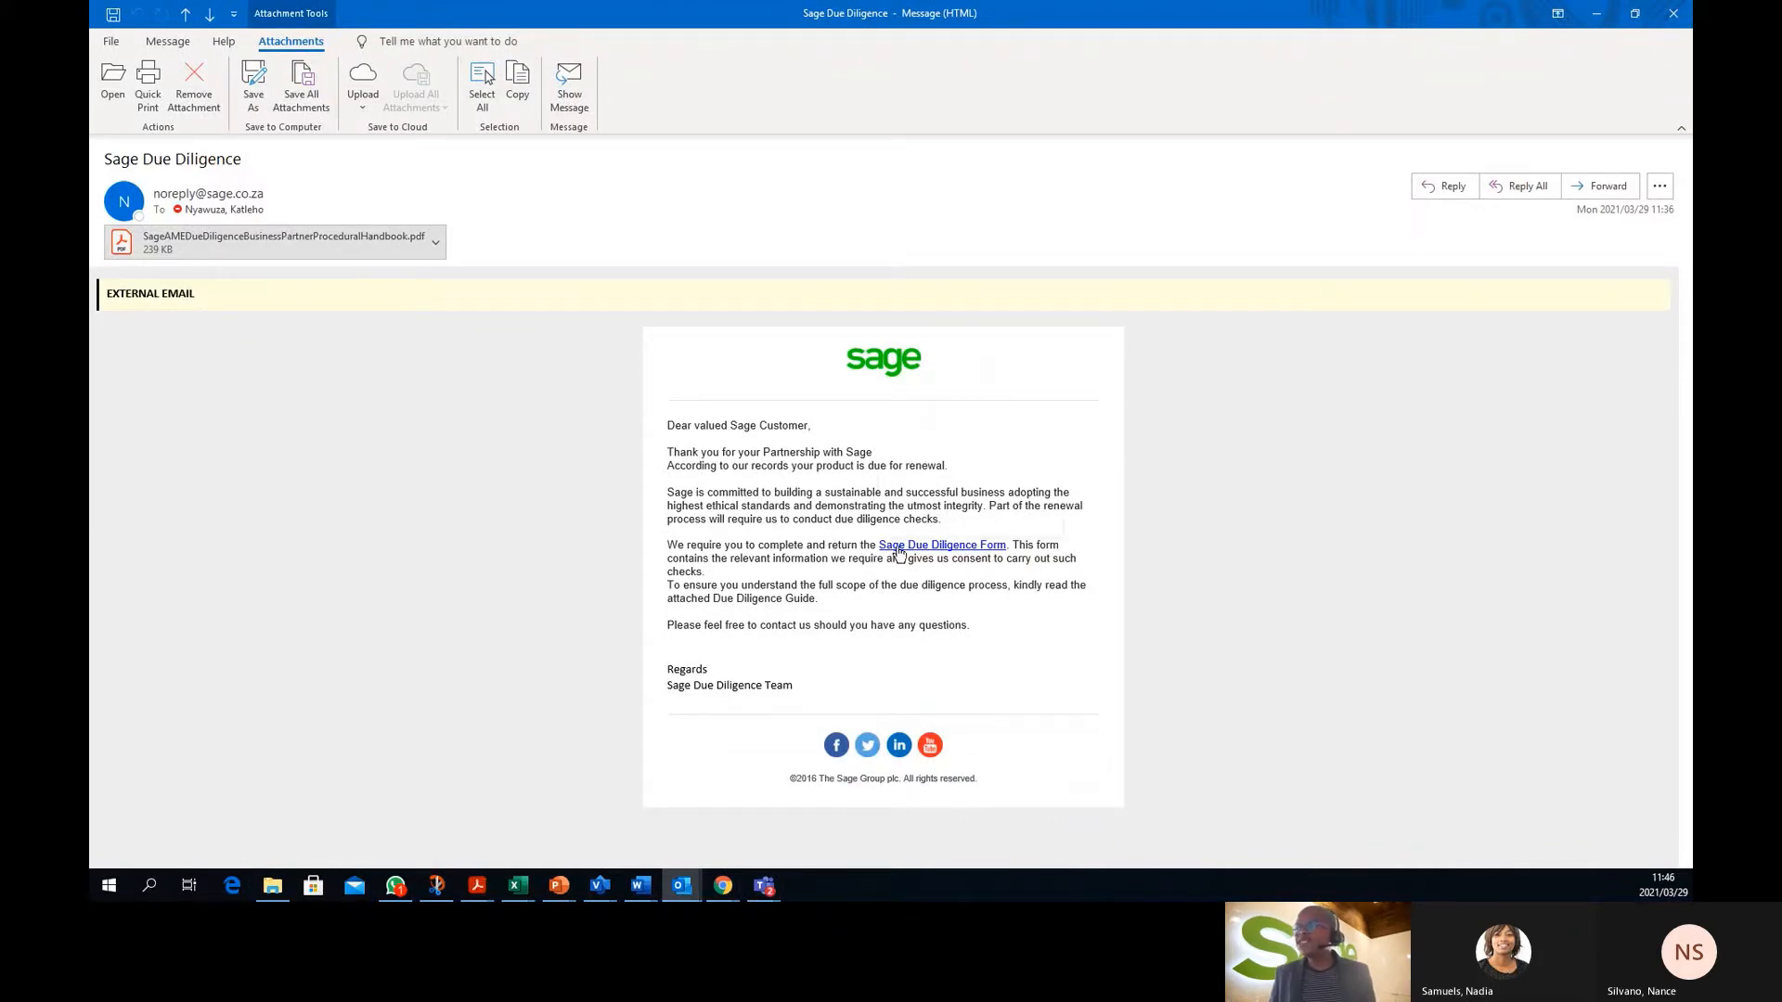
mouse_move(896, 552)
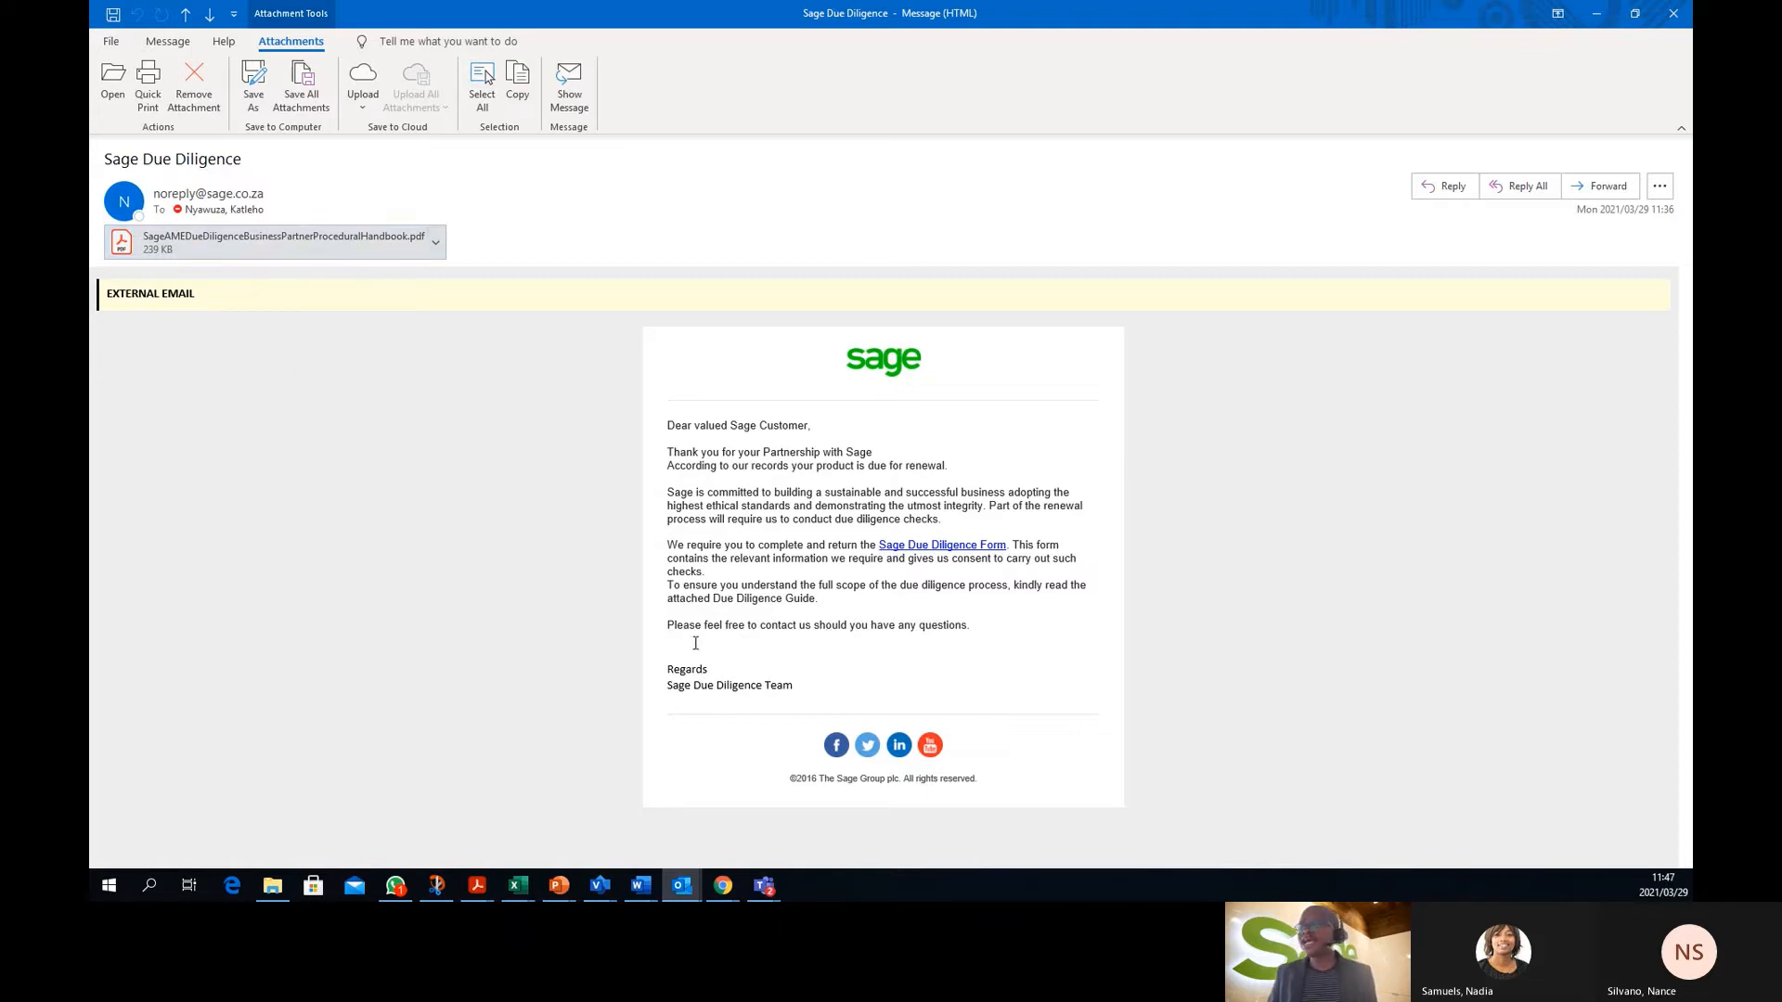
mouse_move(951, 554)
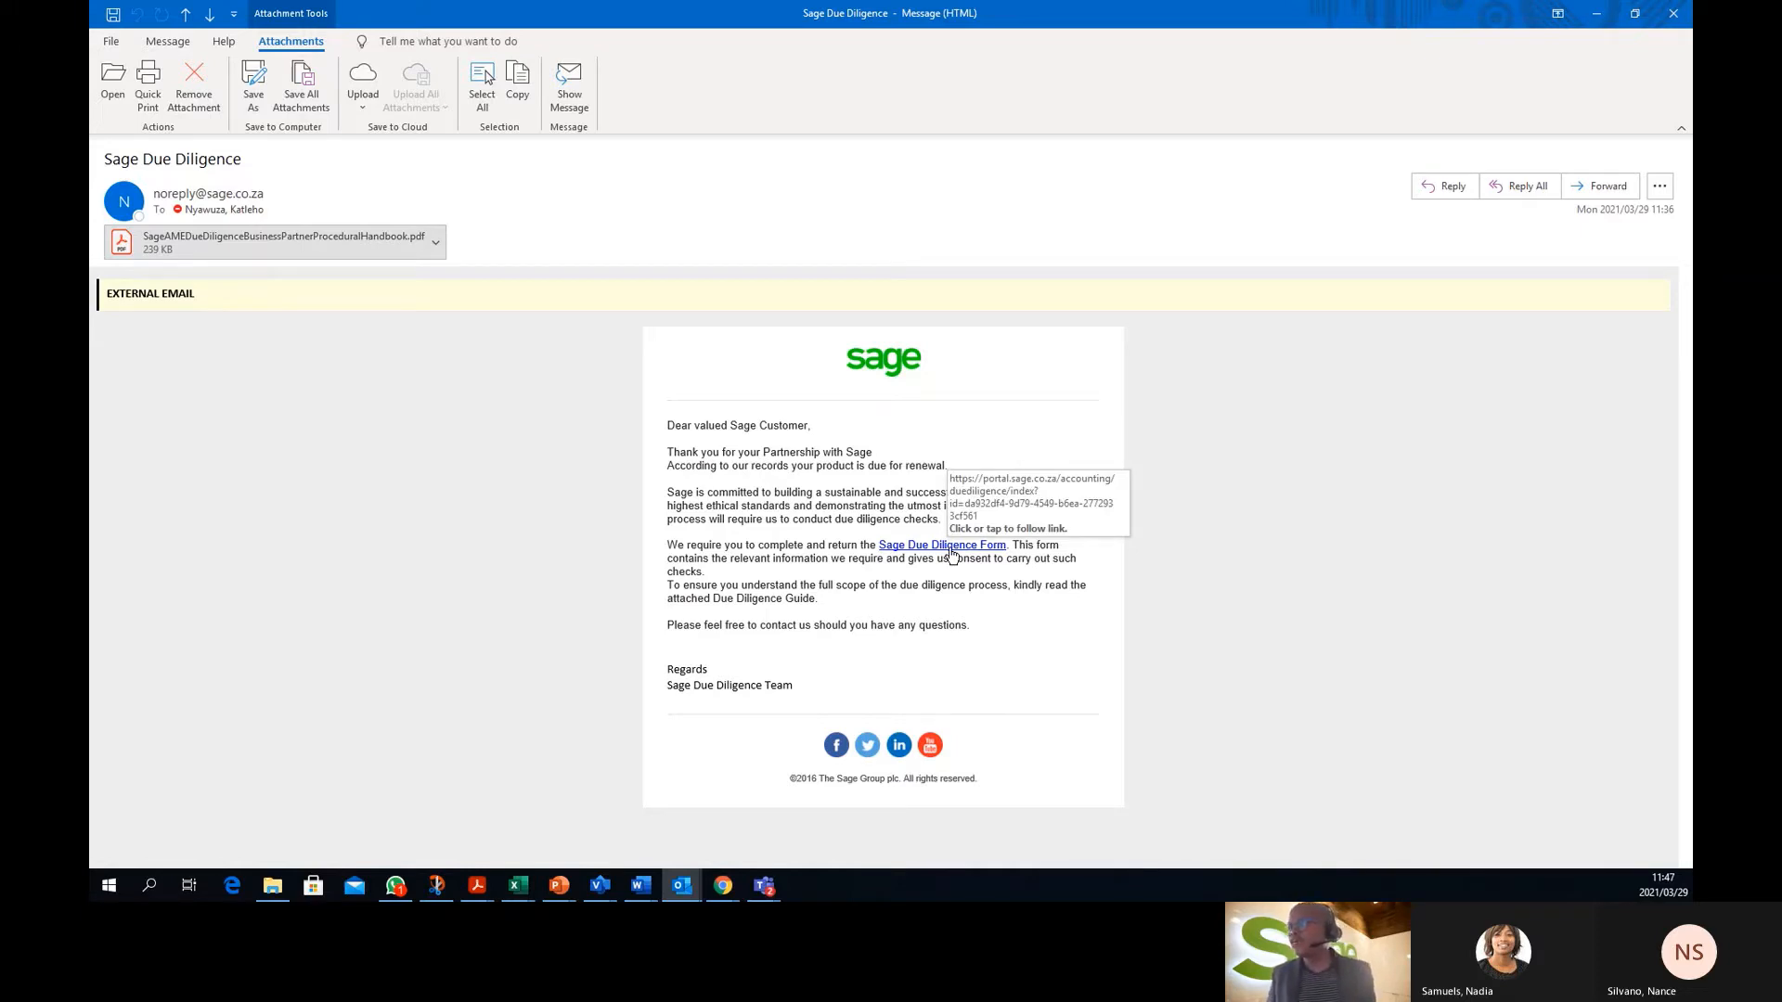
left_click(951, 554)
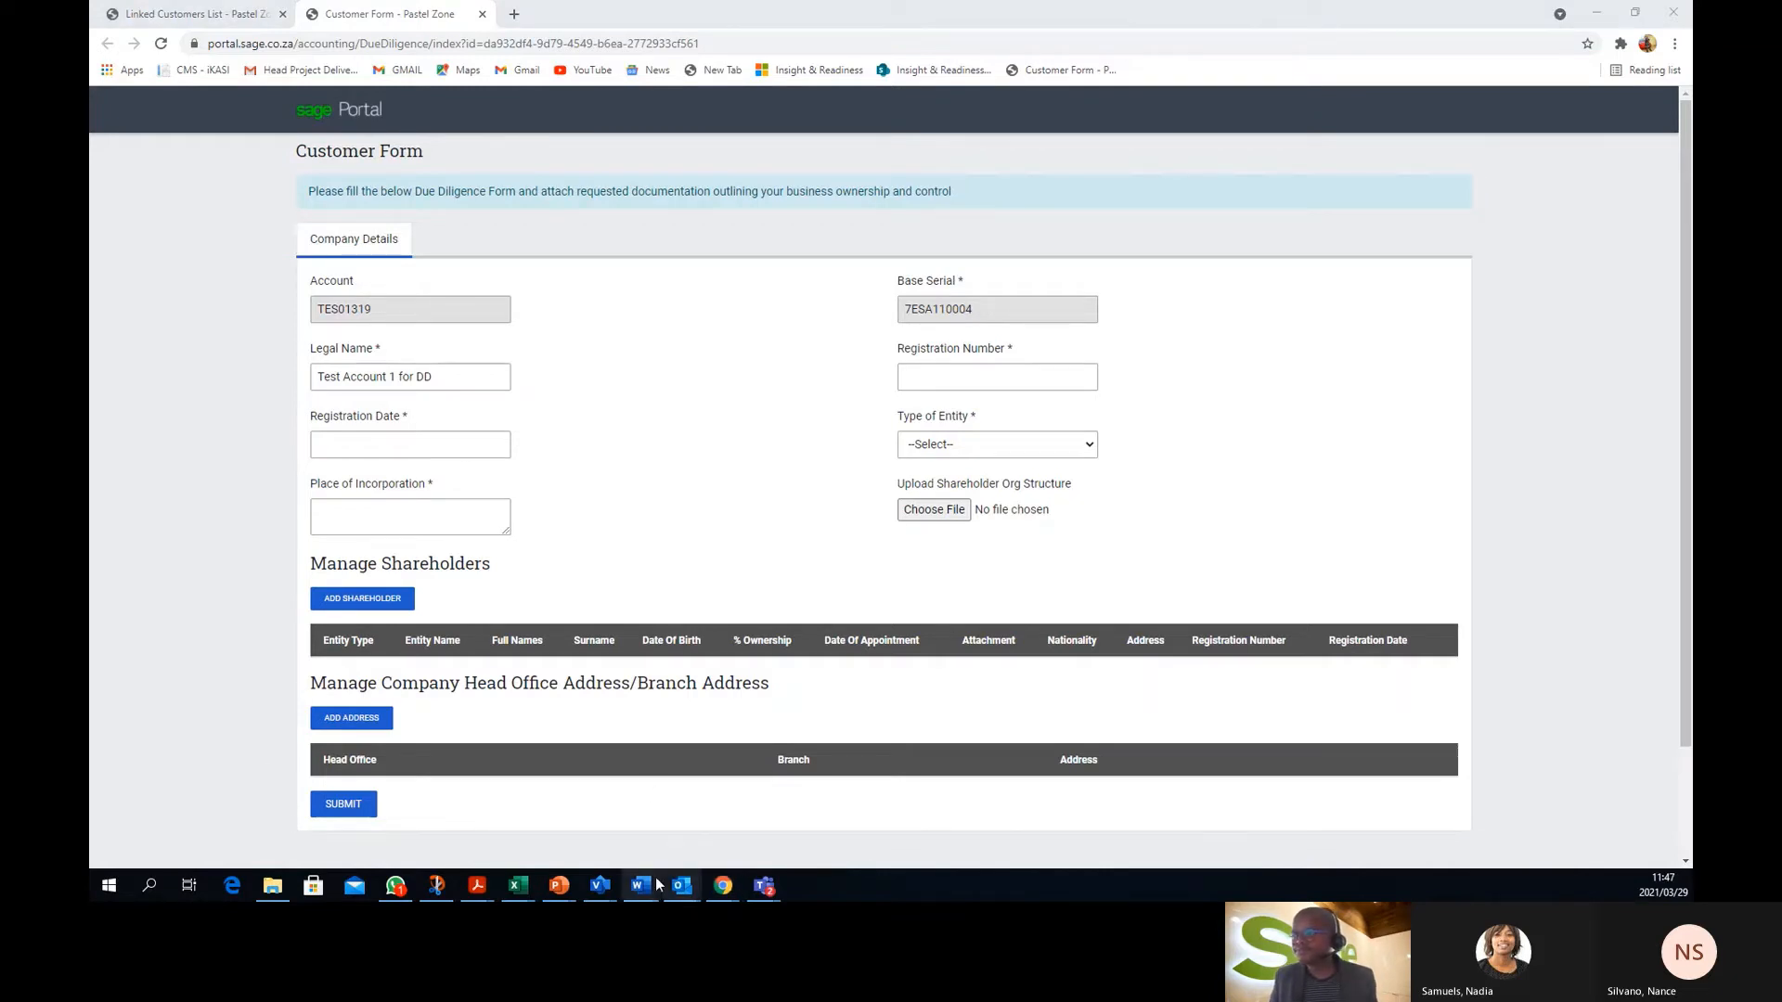
Preview the open Word documents from the taskbar
mouse_move(653, 882)
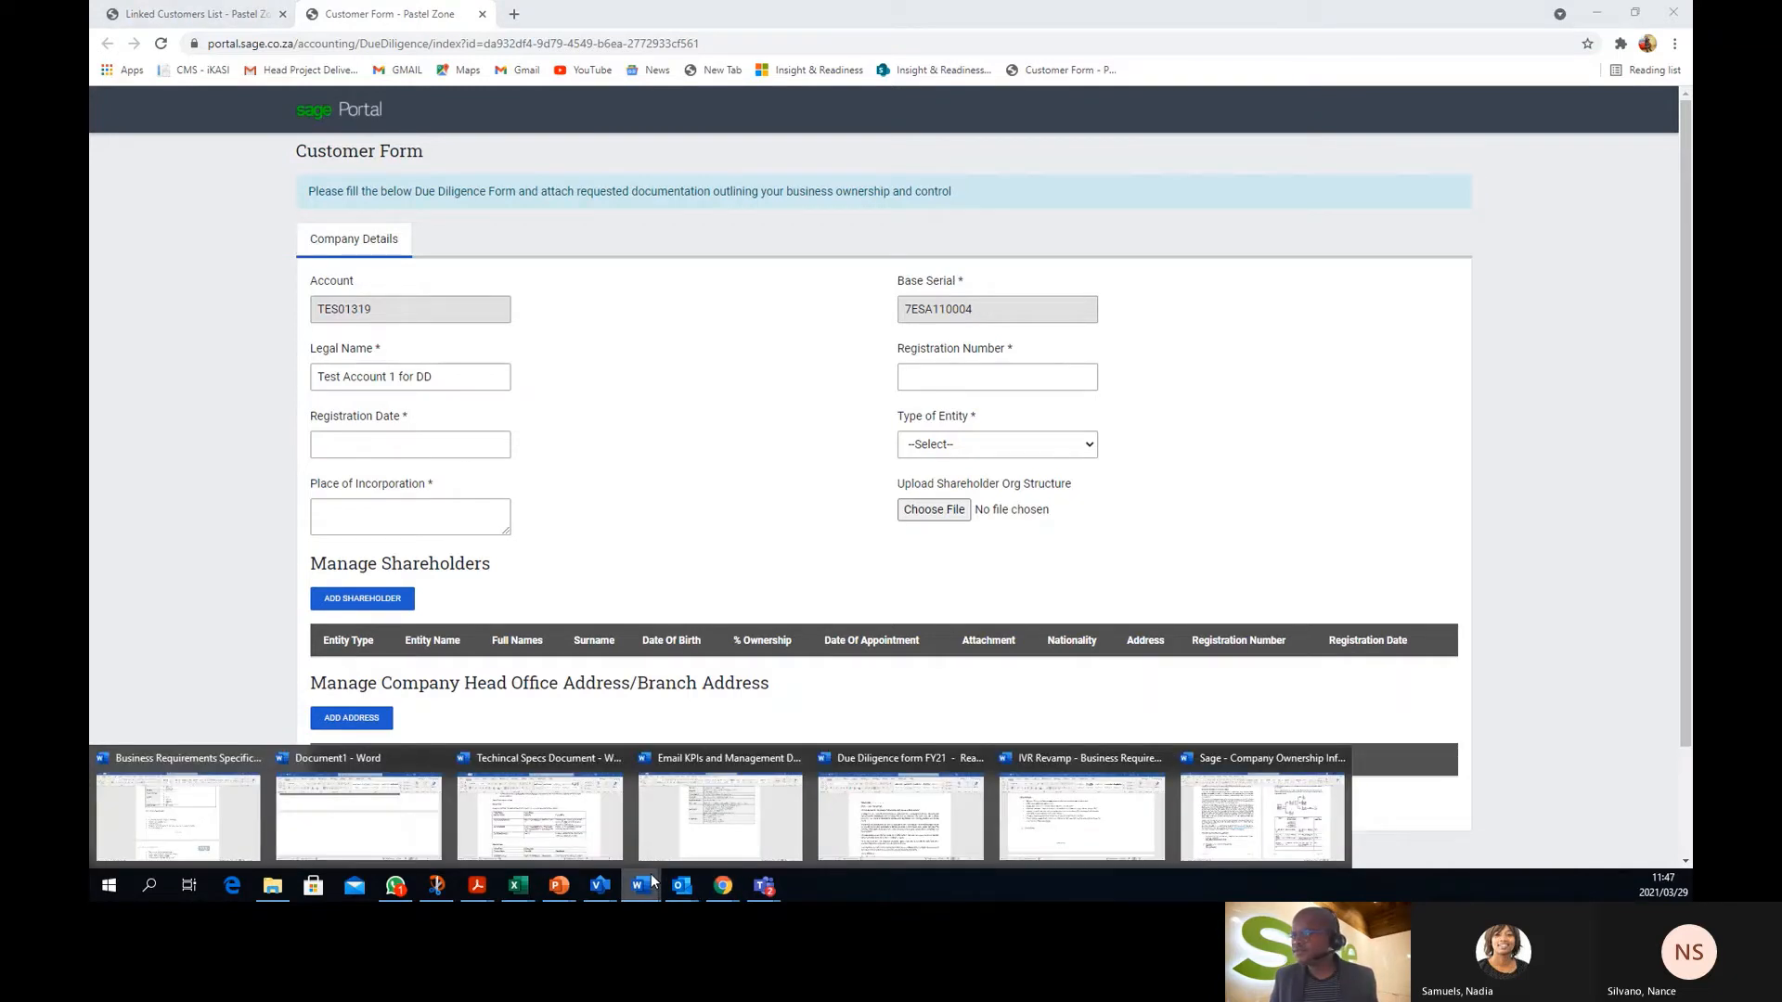
left_click(1247, 839)
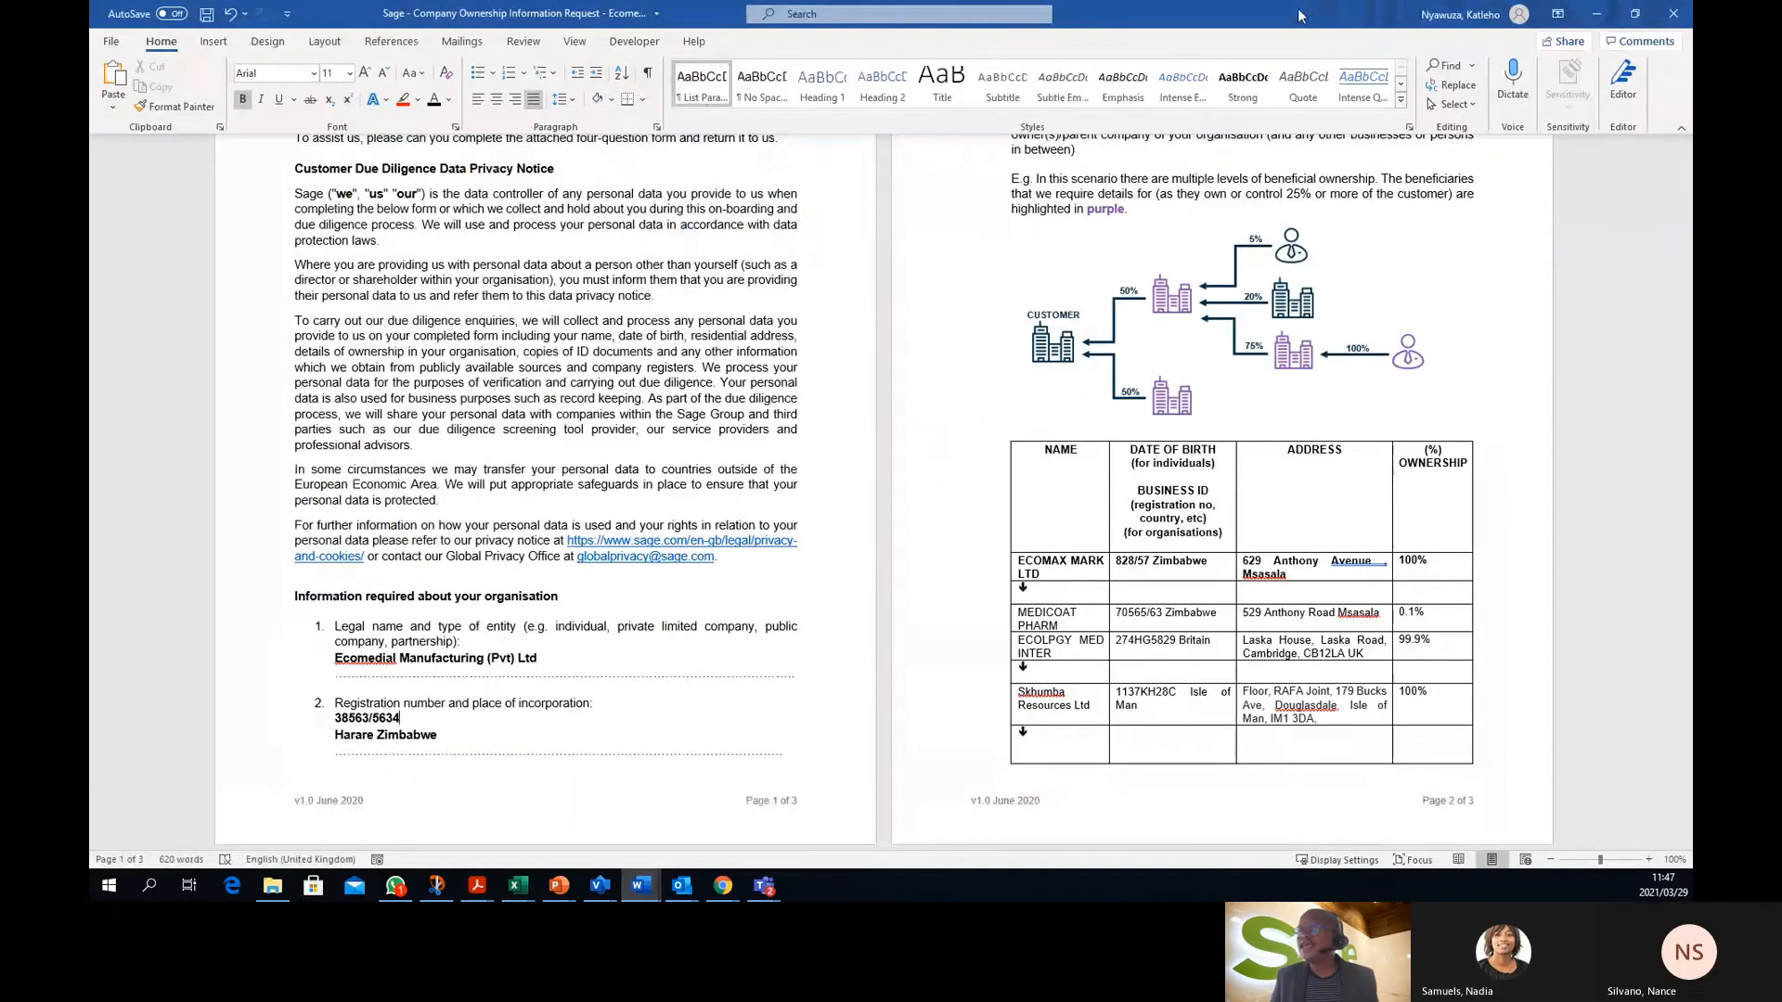
double_click(1299, 16)
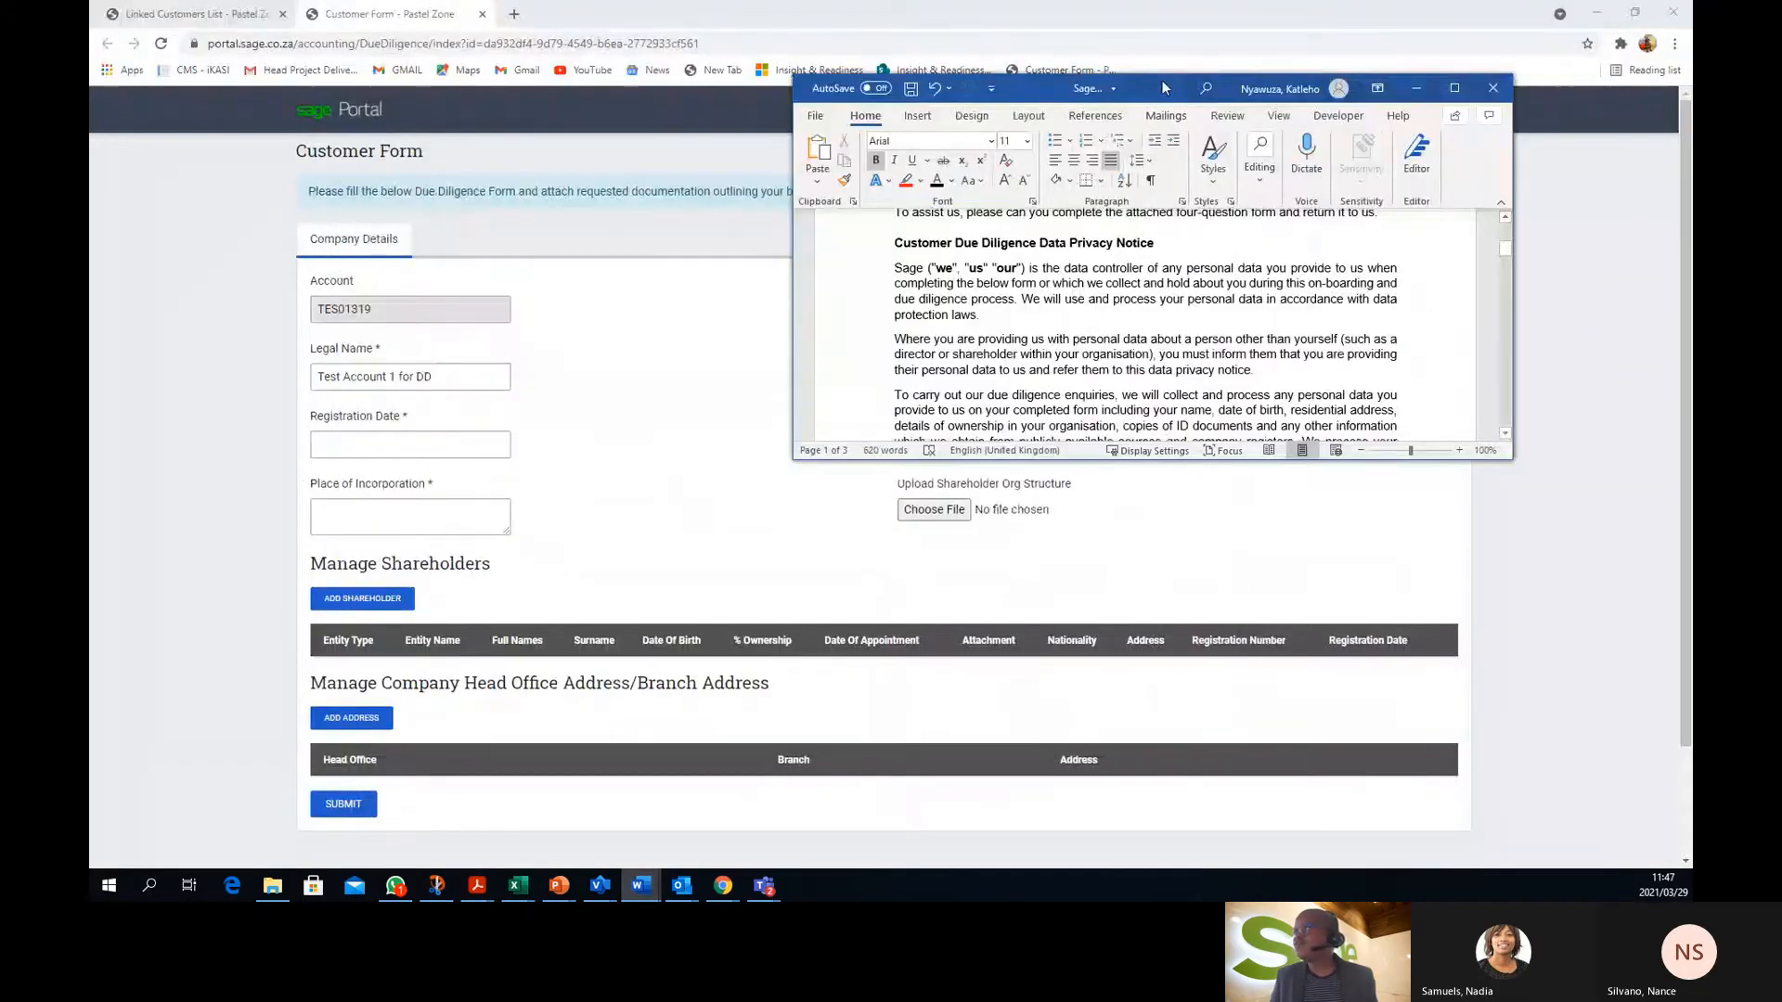
double_click(1161, 80)
scroll(1048, 592, "down", 10)
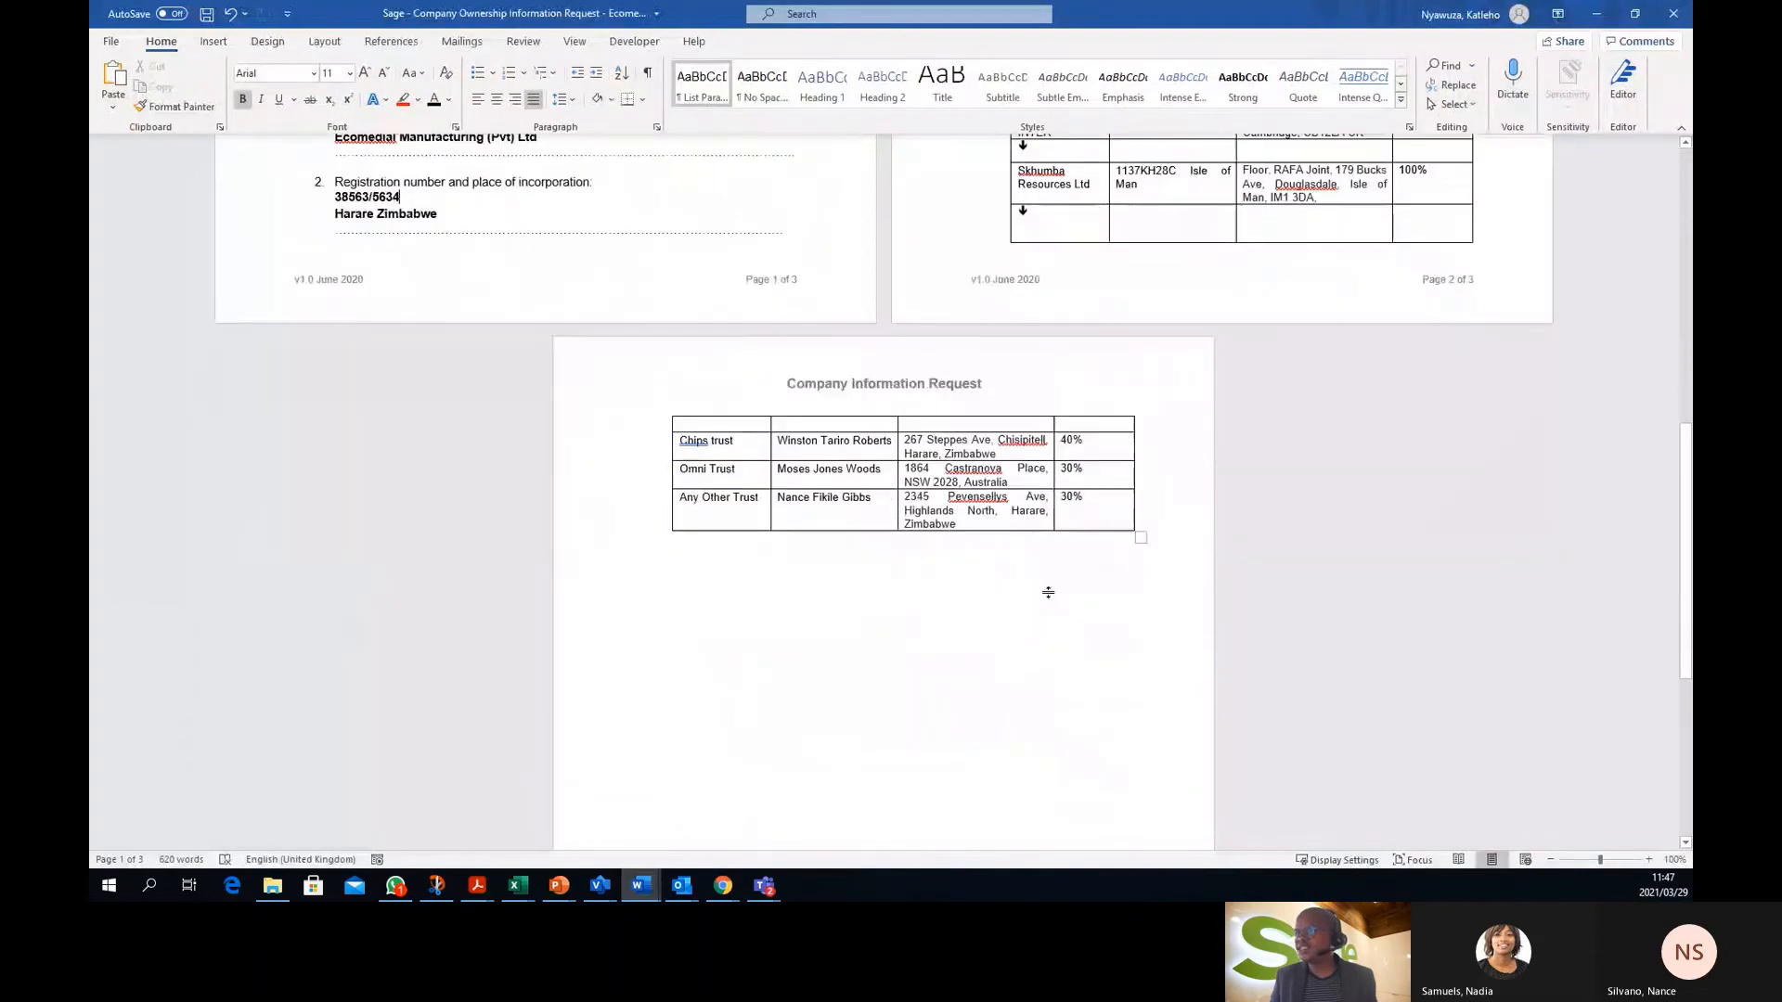
scroll(1048, 592, "up", 10)
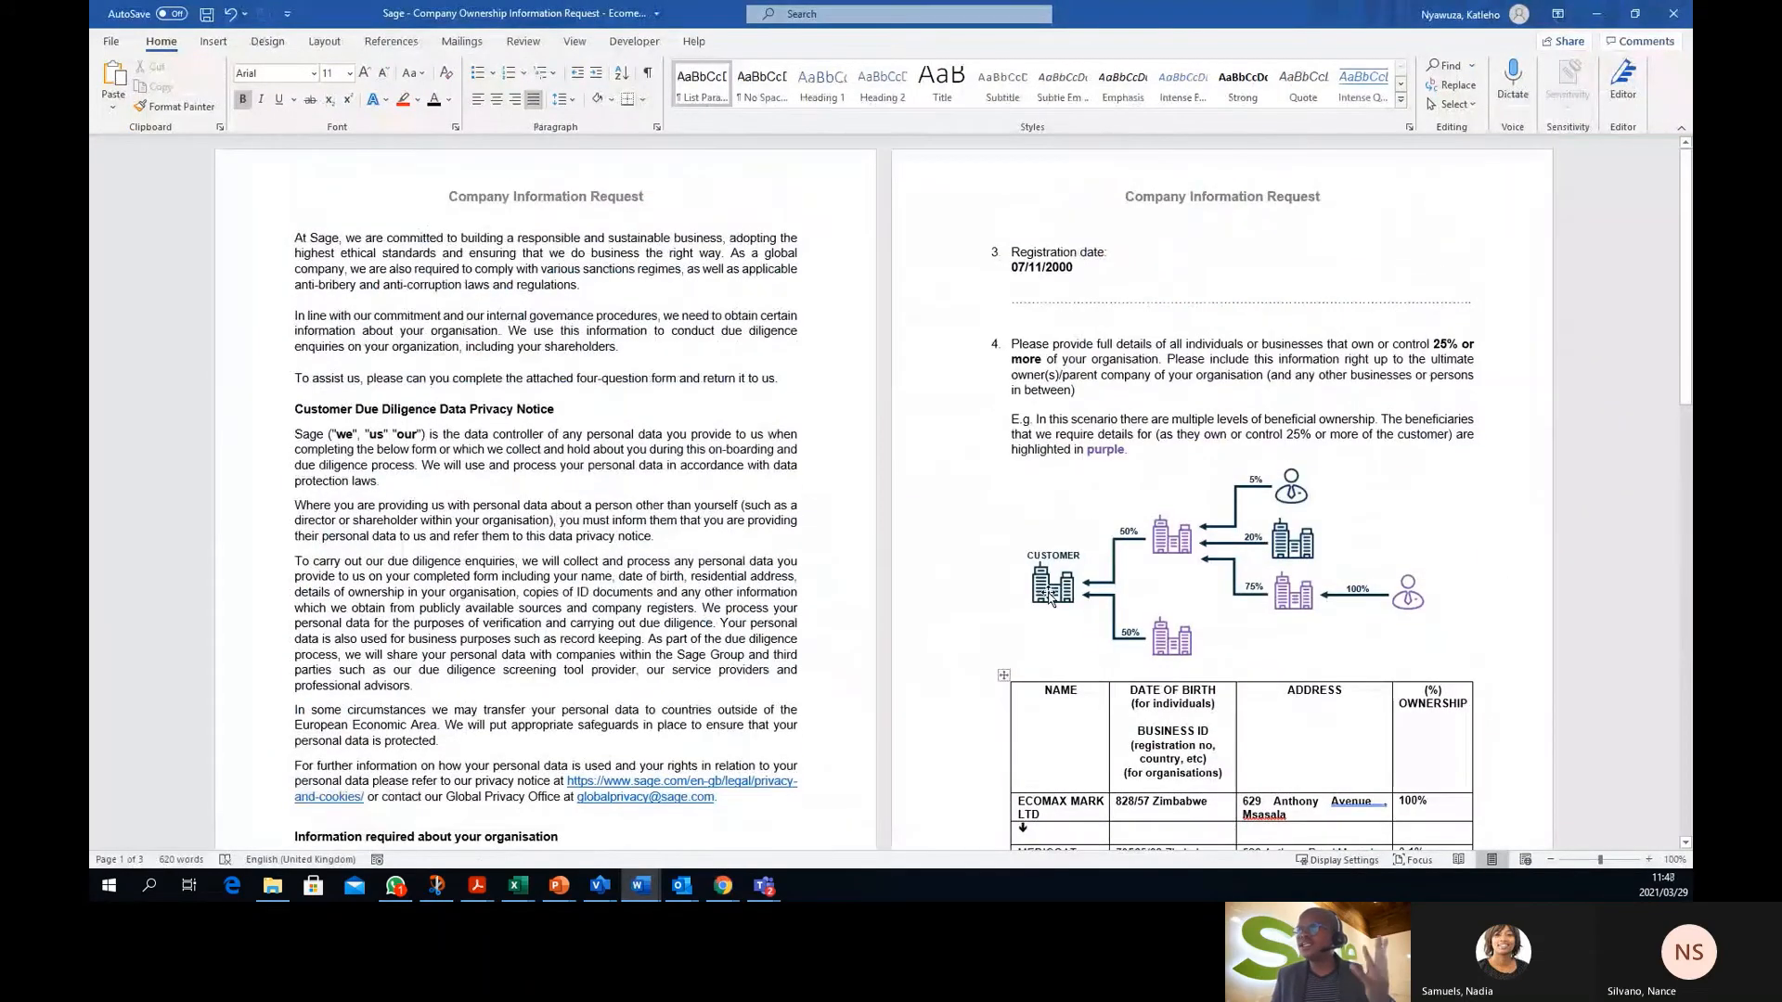
scroll(1049, 594, "down", 5)
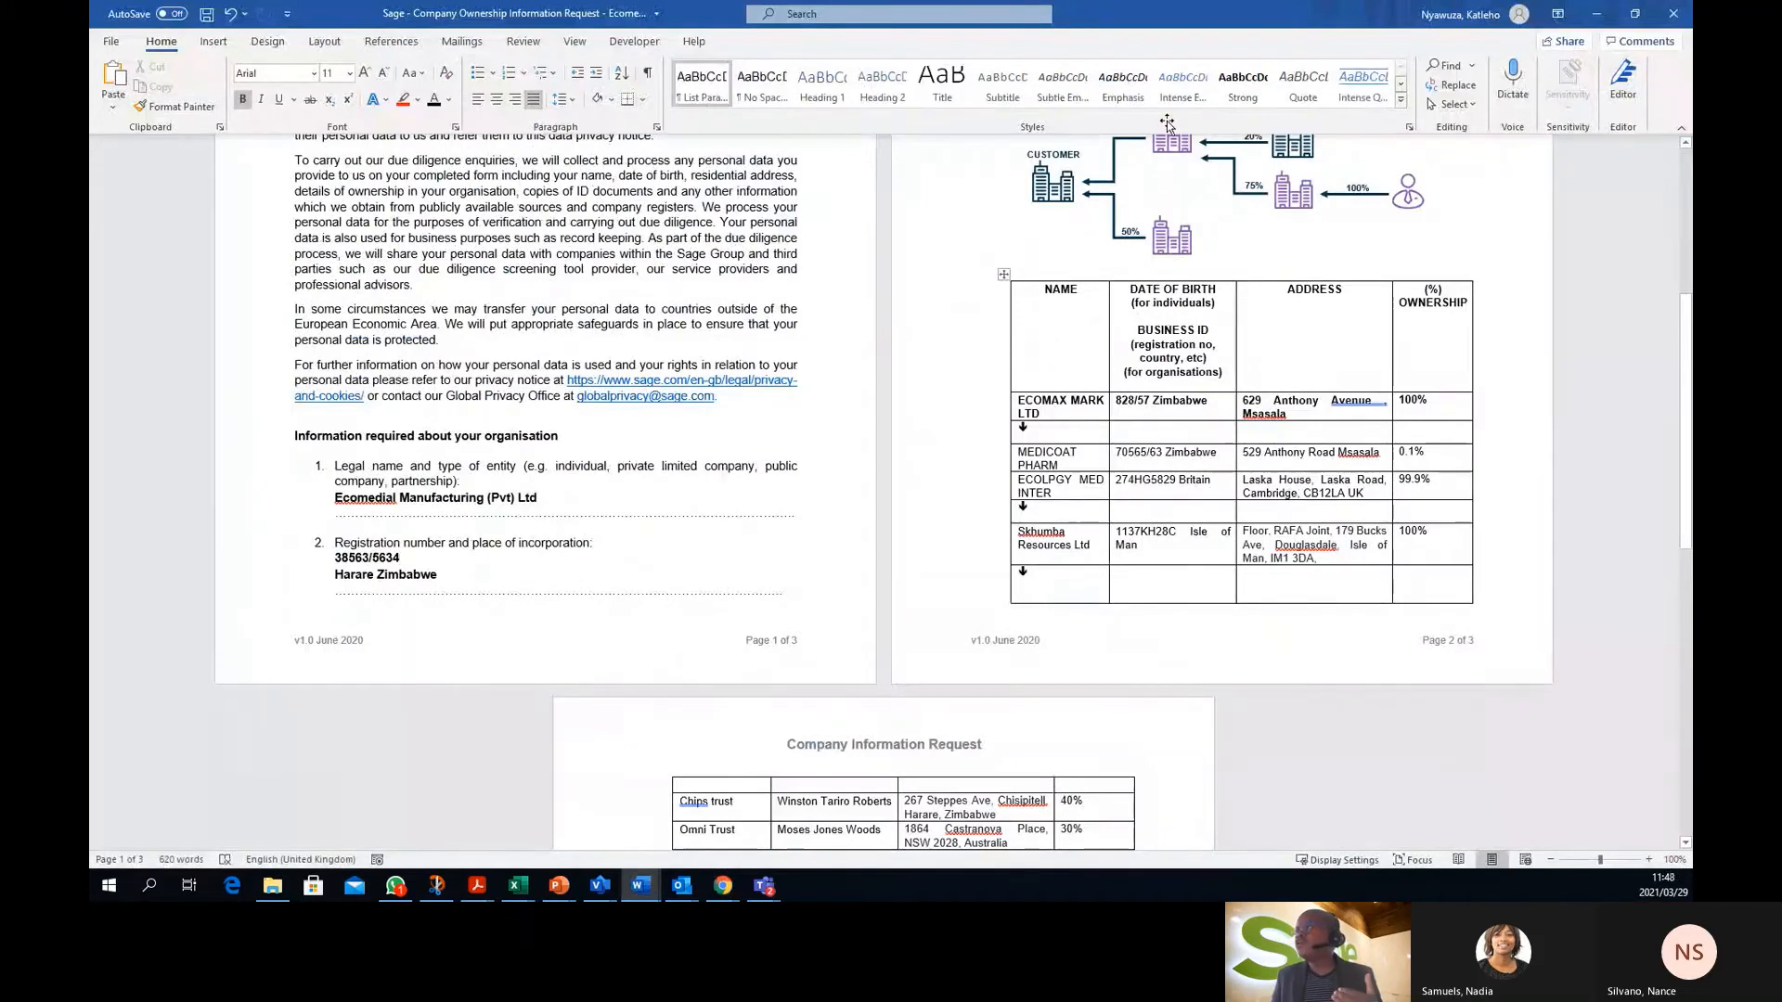
left_click_drag(1193, 19, 1181, 0)
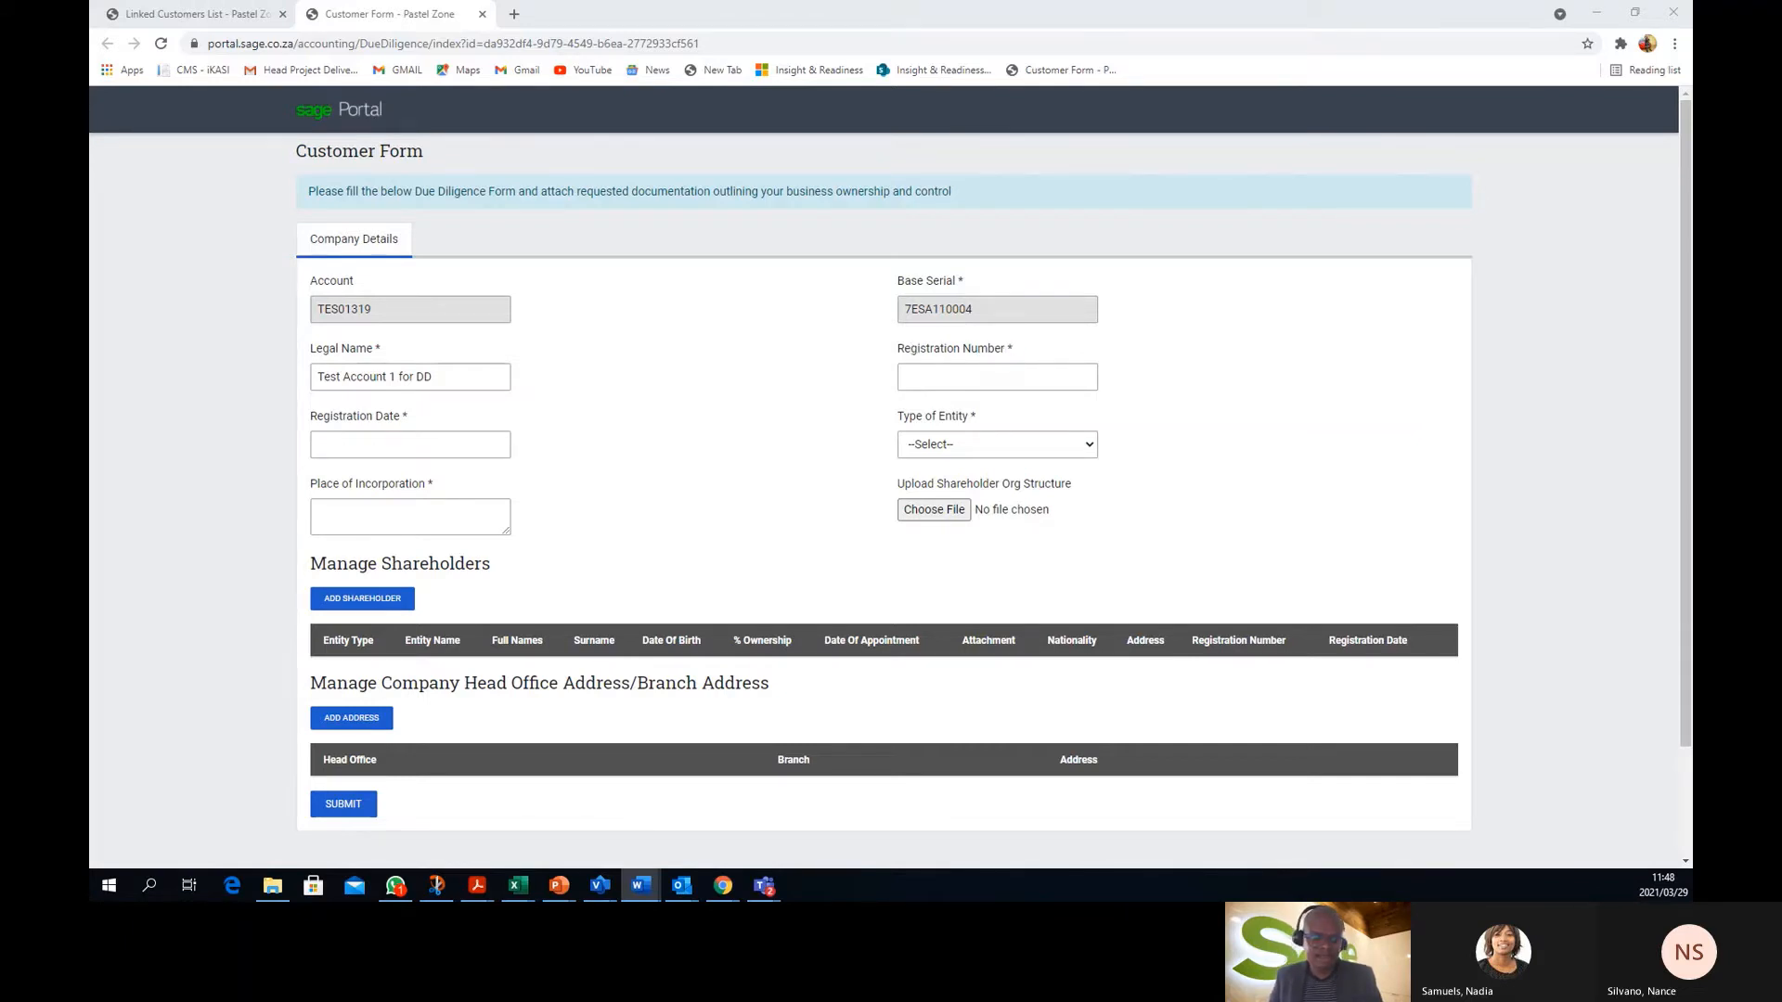
Paste registration number 38563/5634 and set the registration date to 2000/11/07
left_click(956, 371)
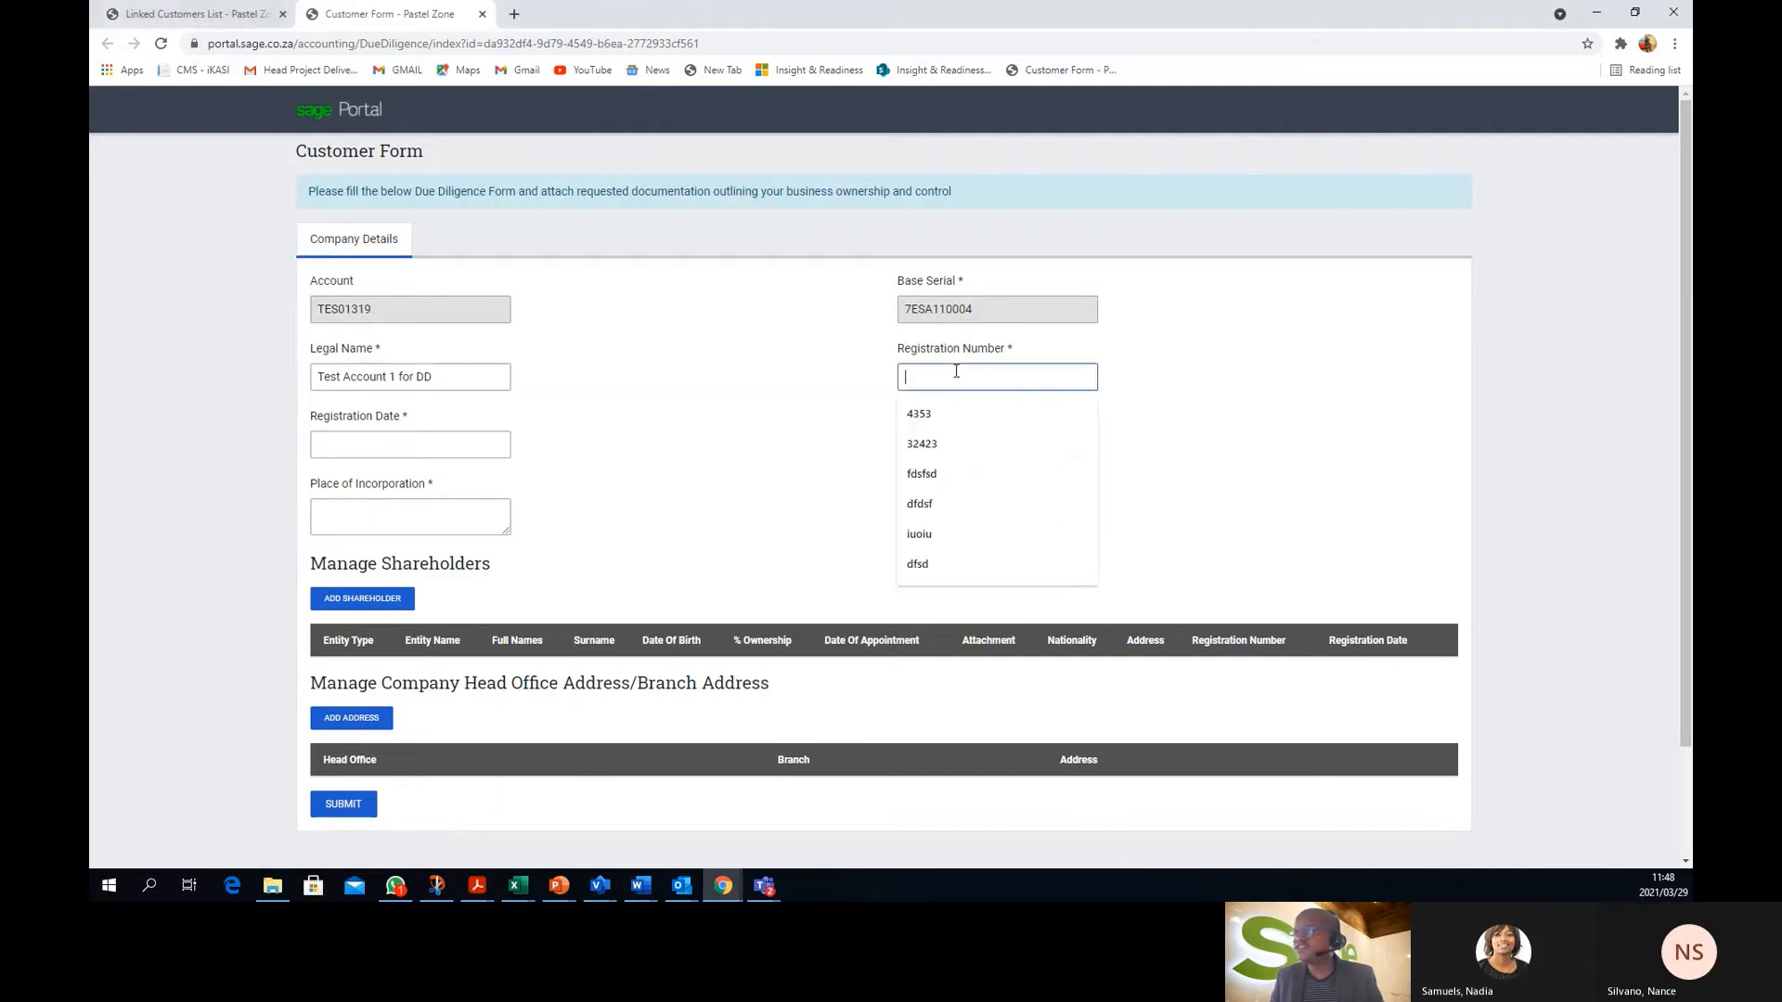
type("38563/5634")
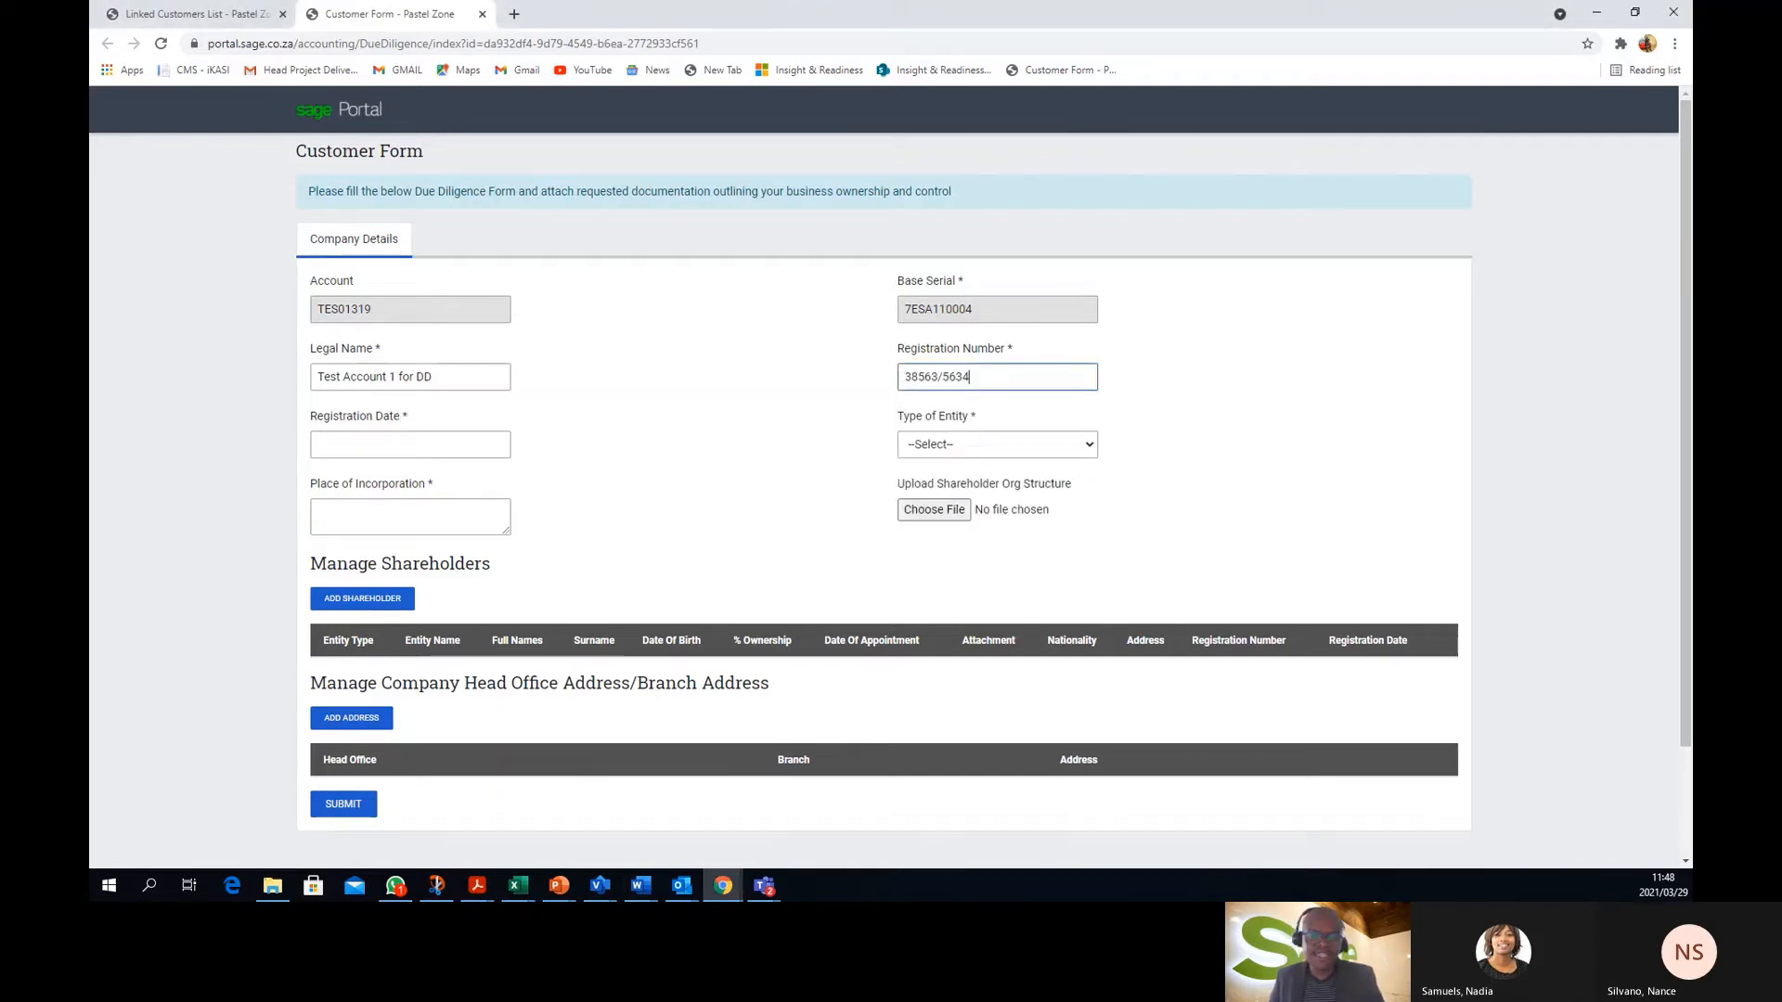
key("alt+Tab")
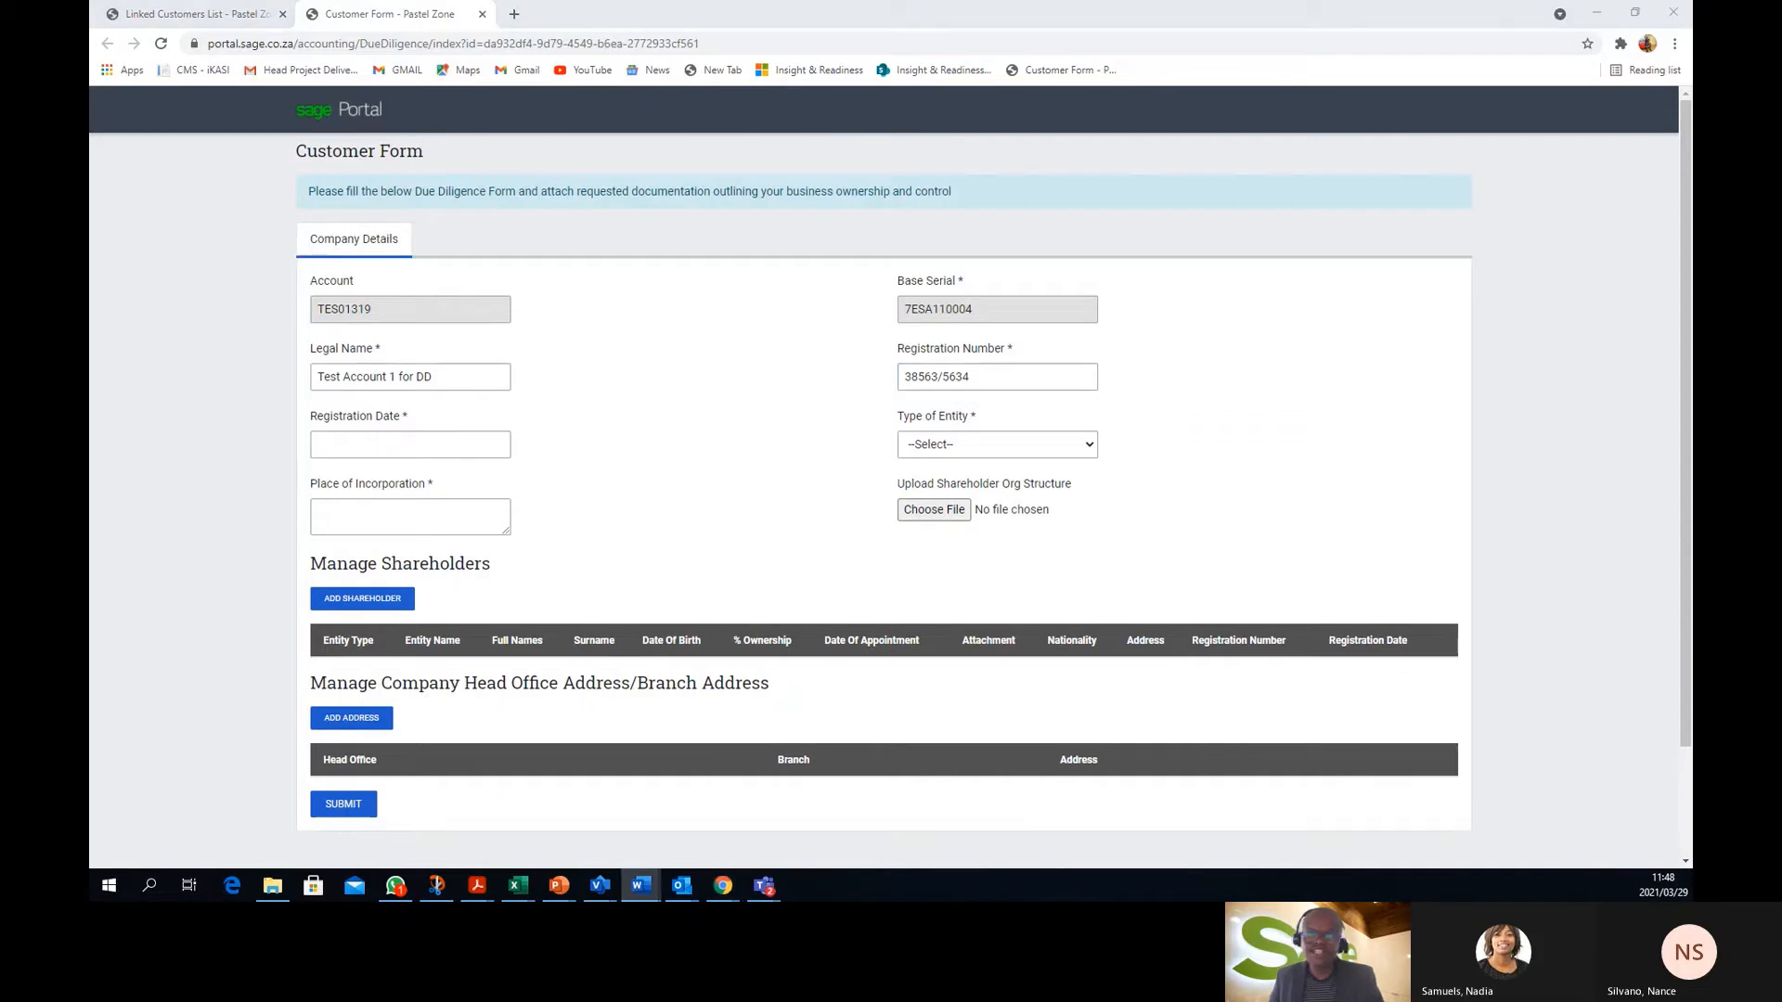
left_click(493, 453)
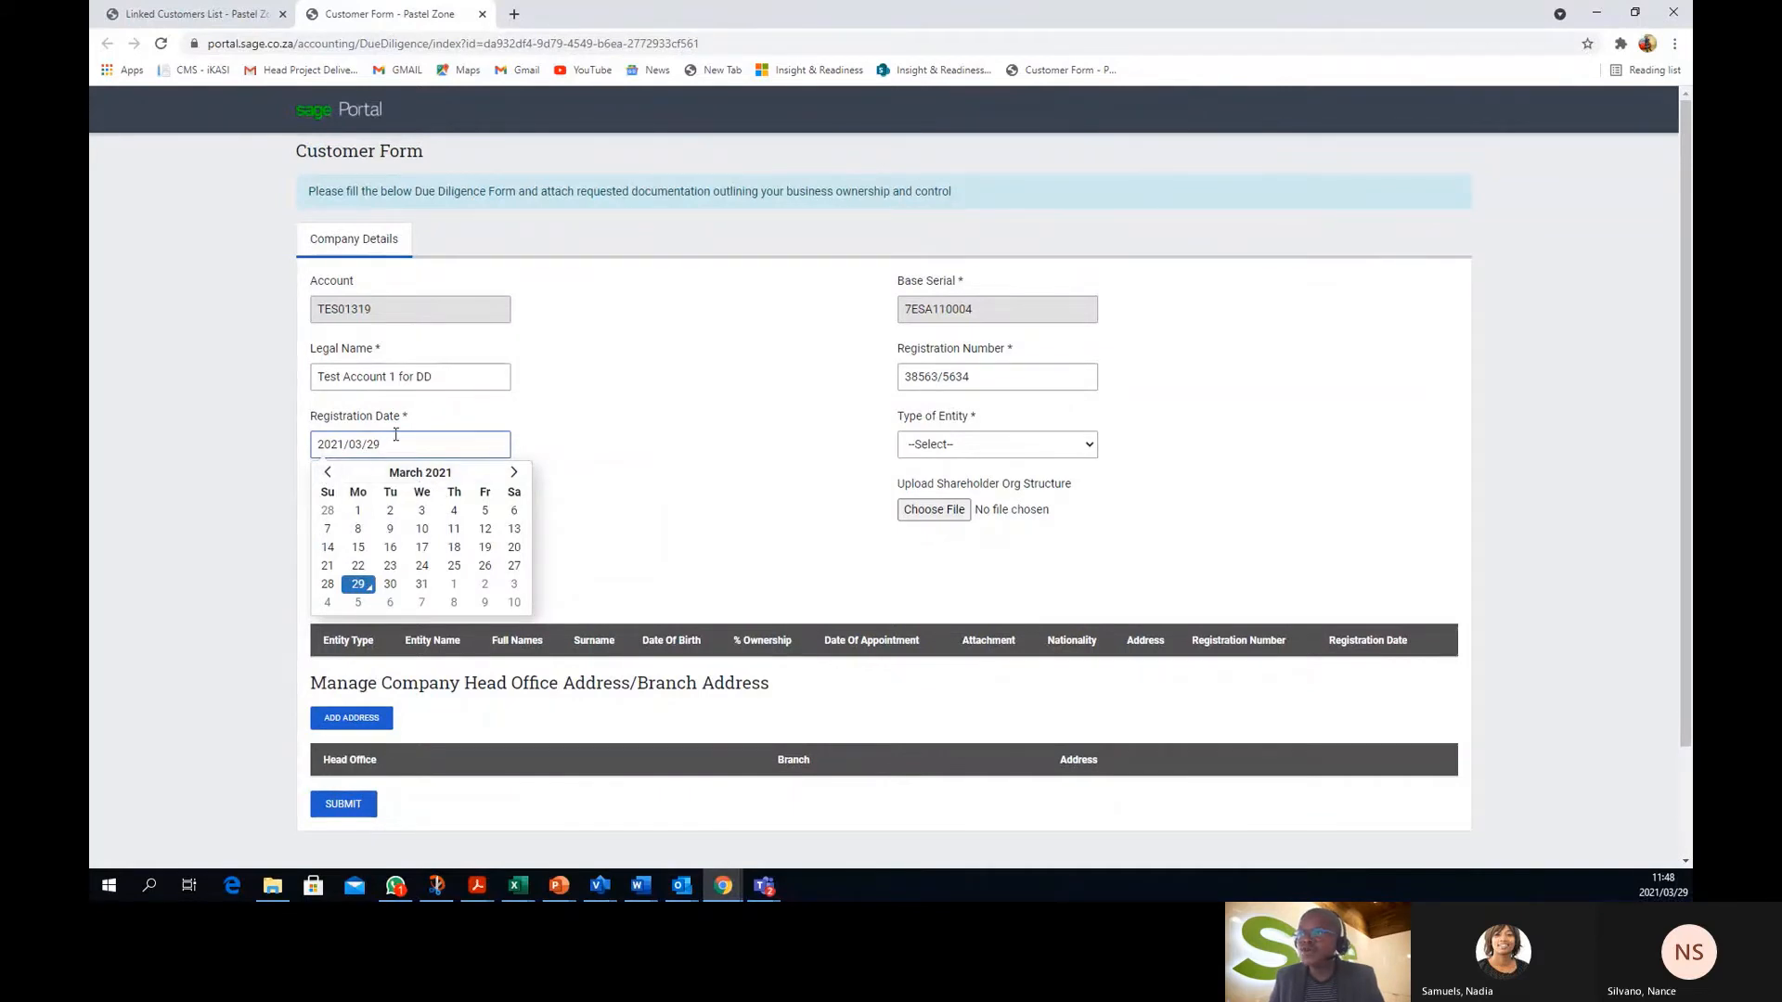
left_click_drag(345, 444, 350, 445)
type("00/")
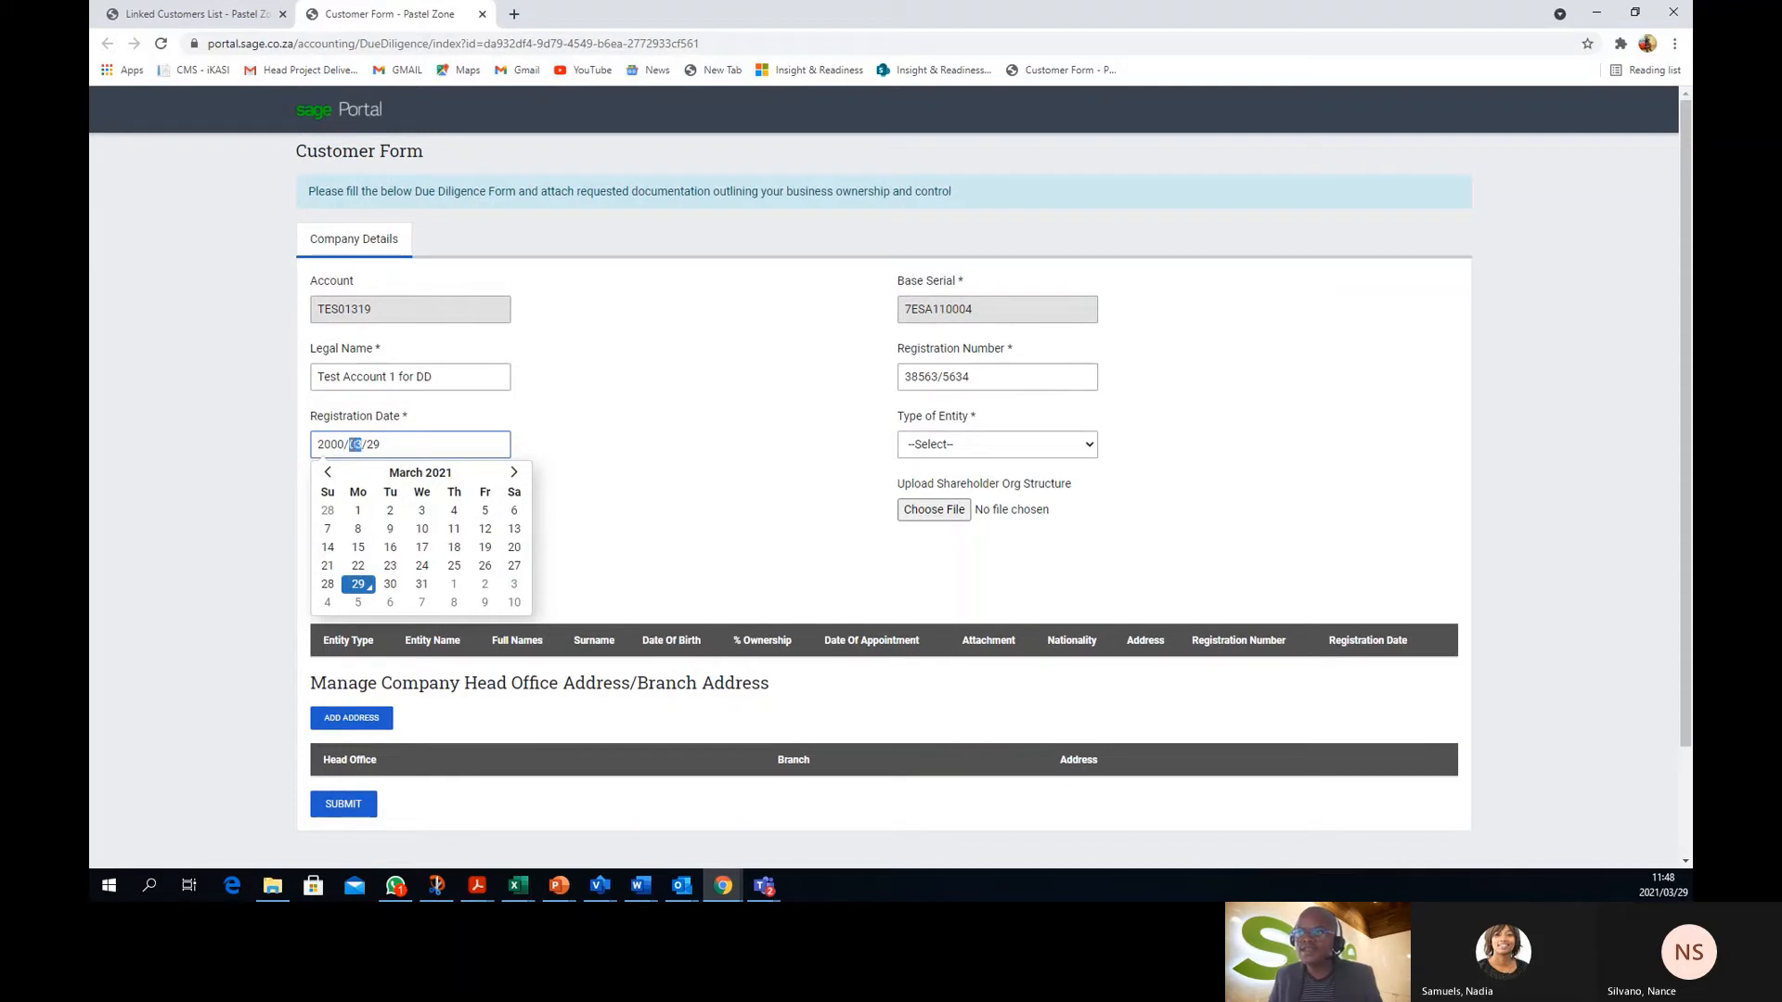
type("11")
left_click_drag(382, 444, 368, 445)
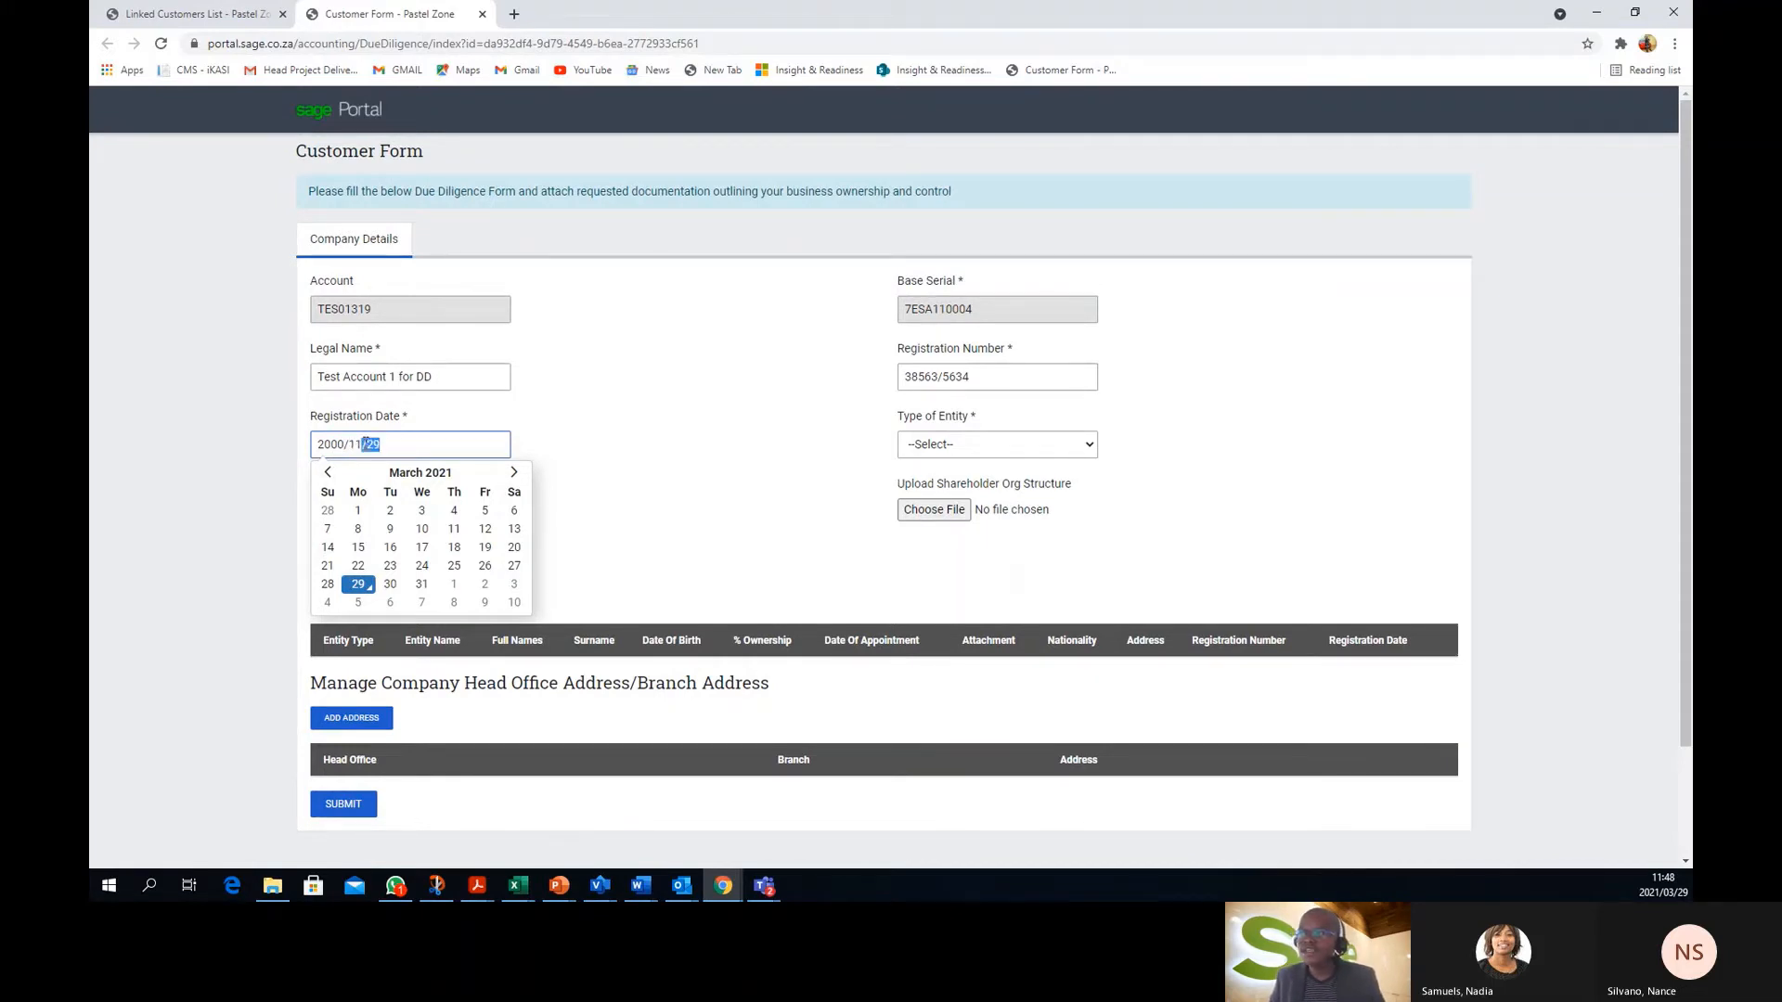
type("07")
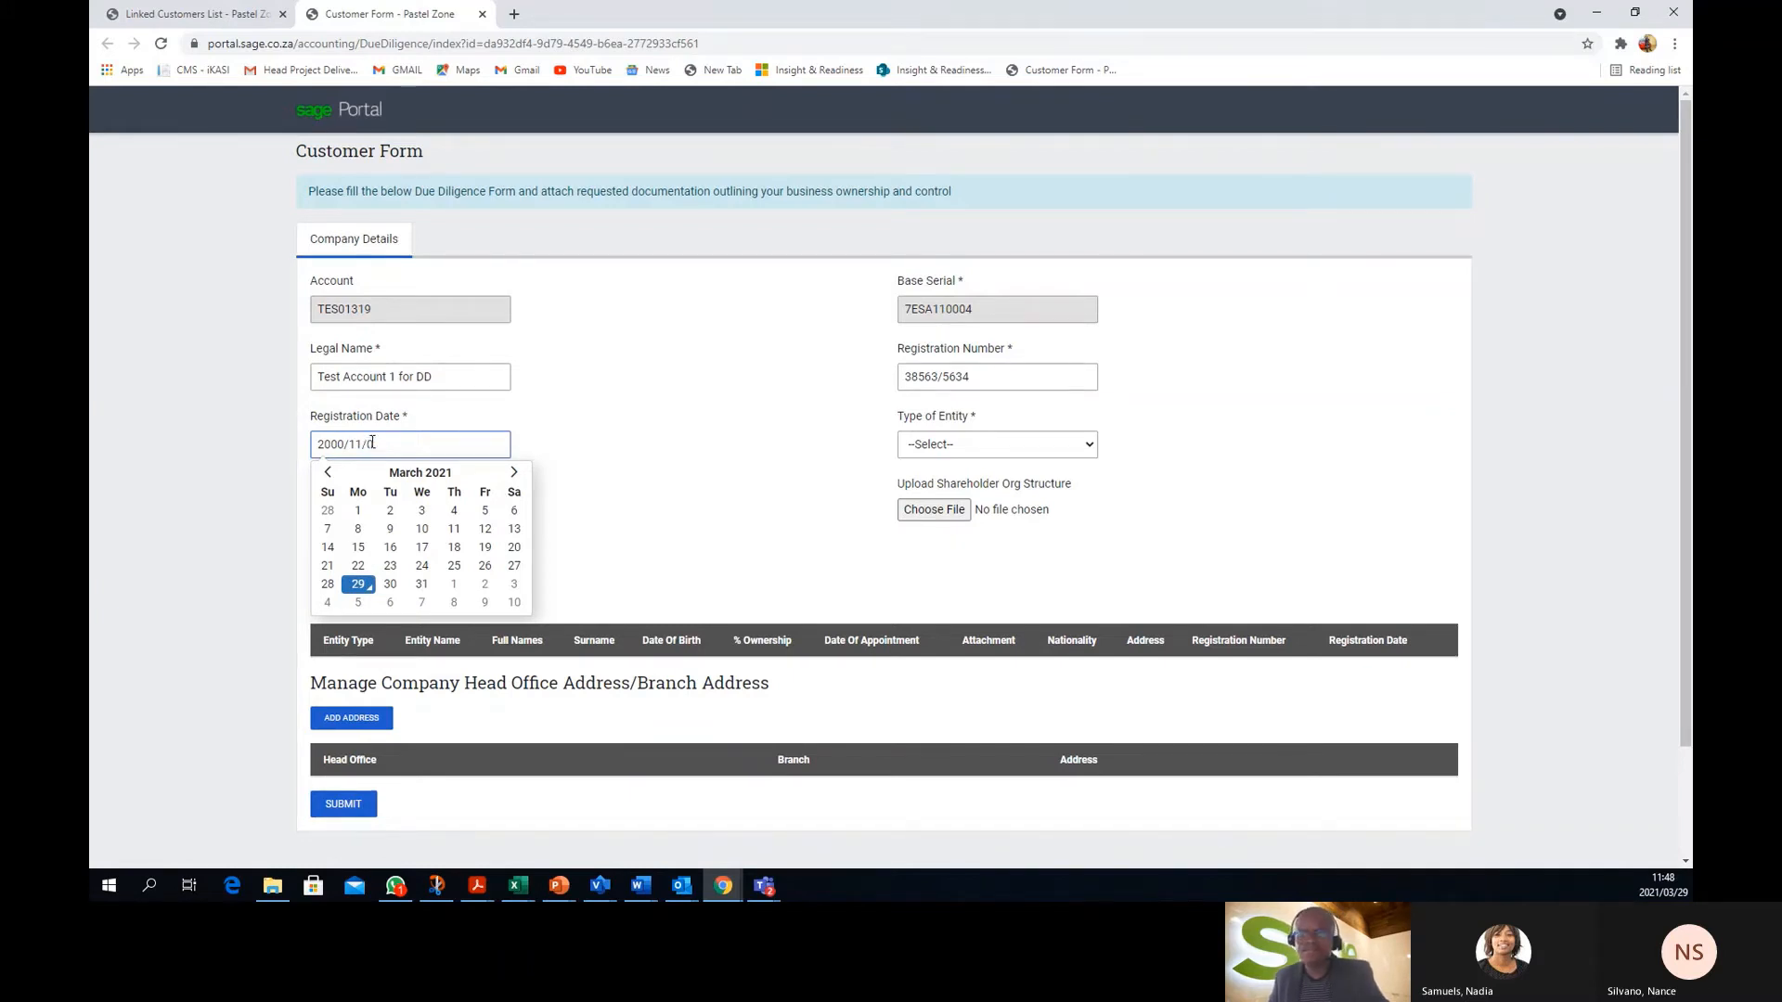
left_click(696, 483)
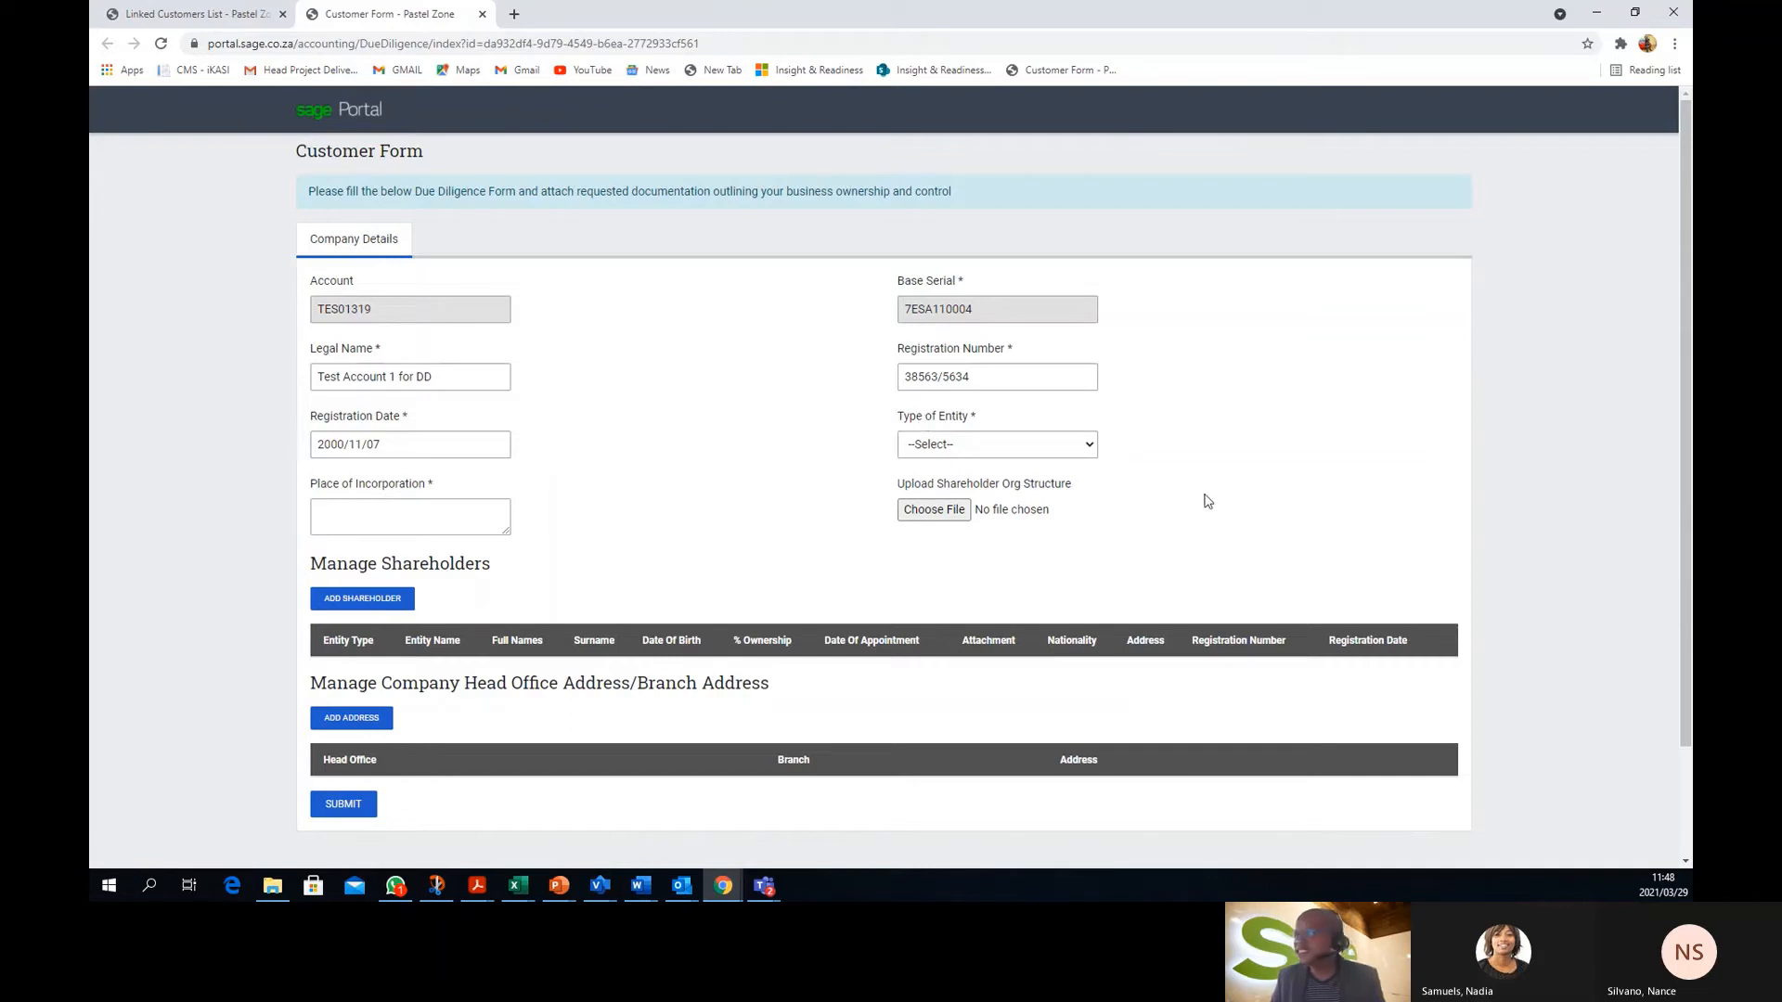
Set the type of entity to Private Limited Company
left_click(1092, 449)
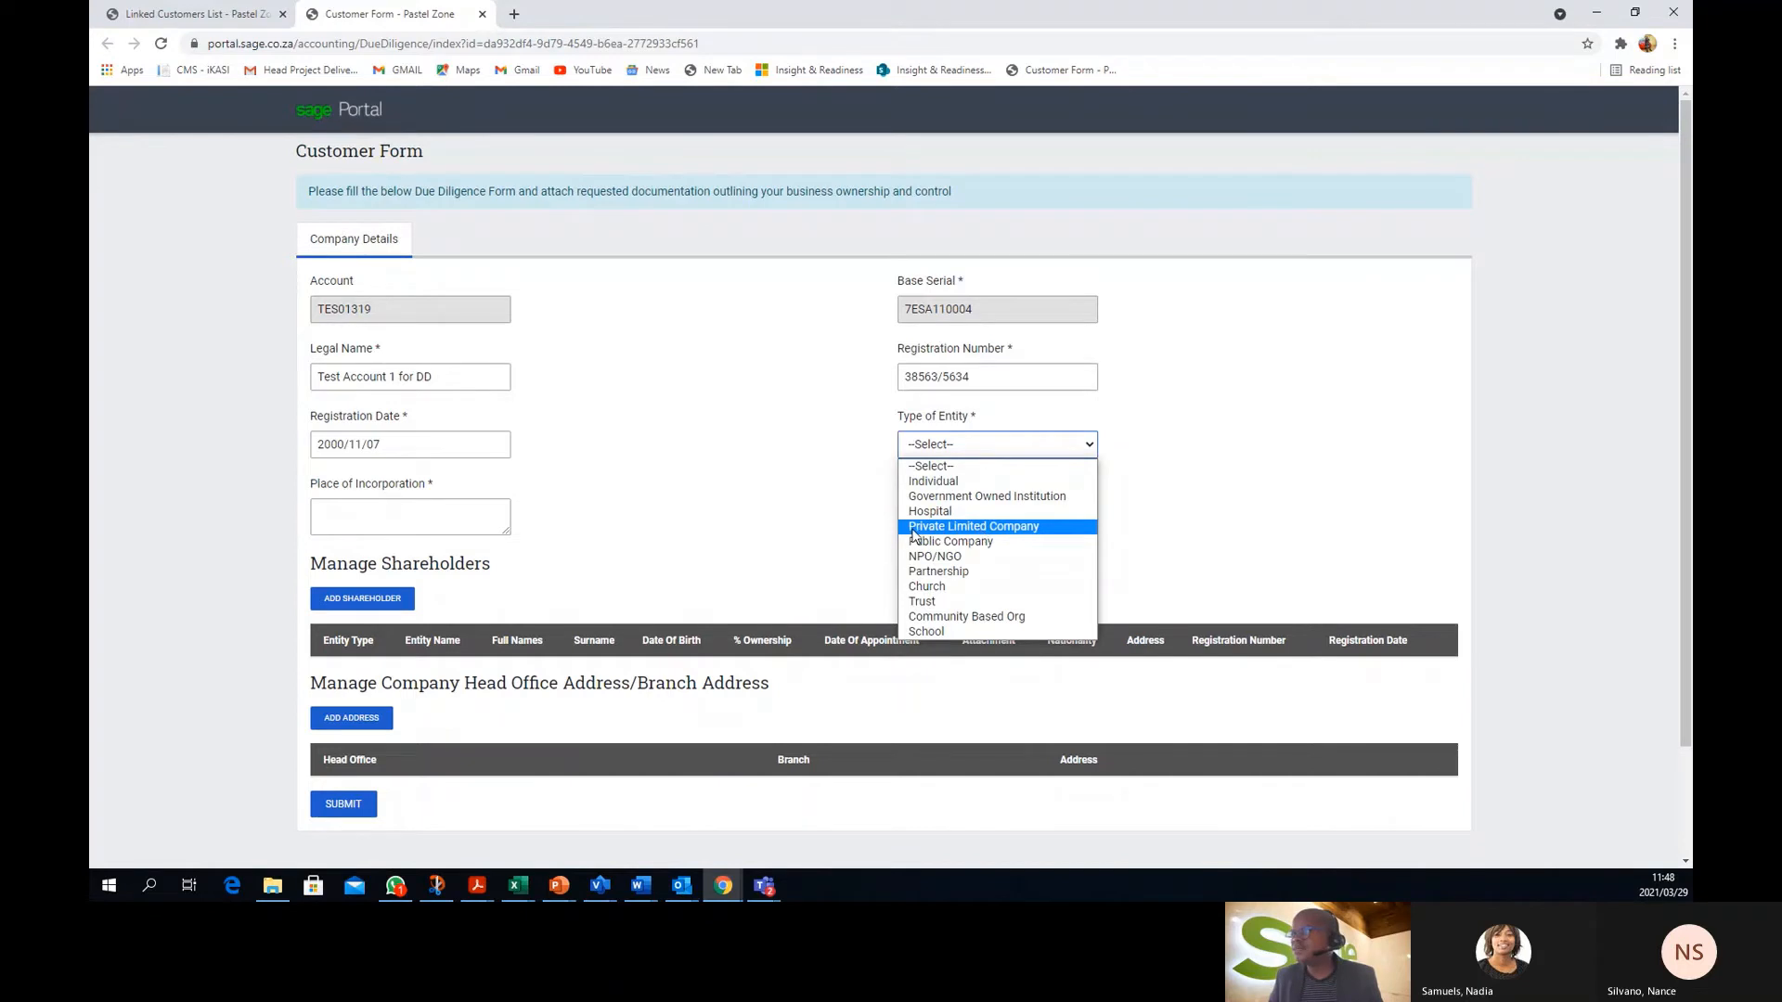
left_click(1010, 529)
left_click(1092, 447)
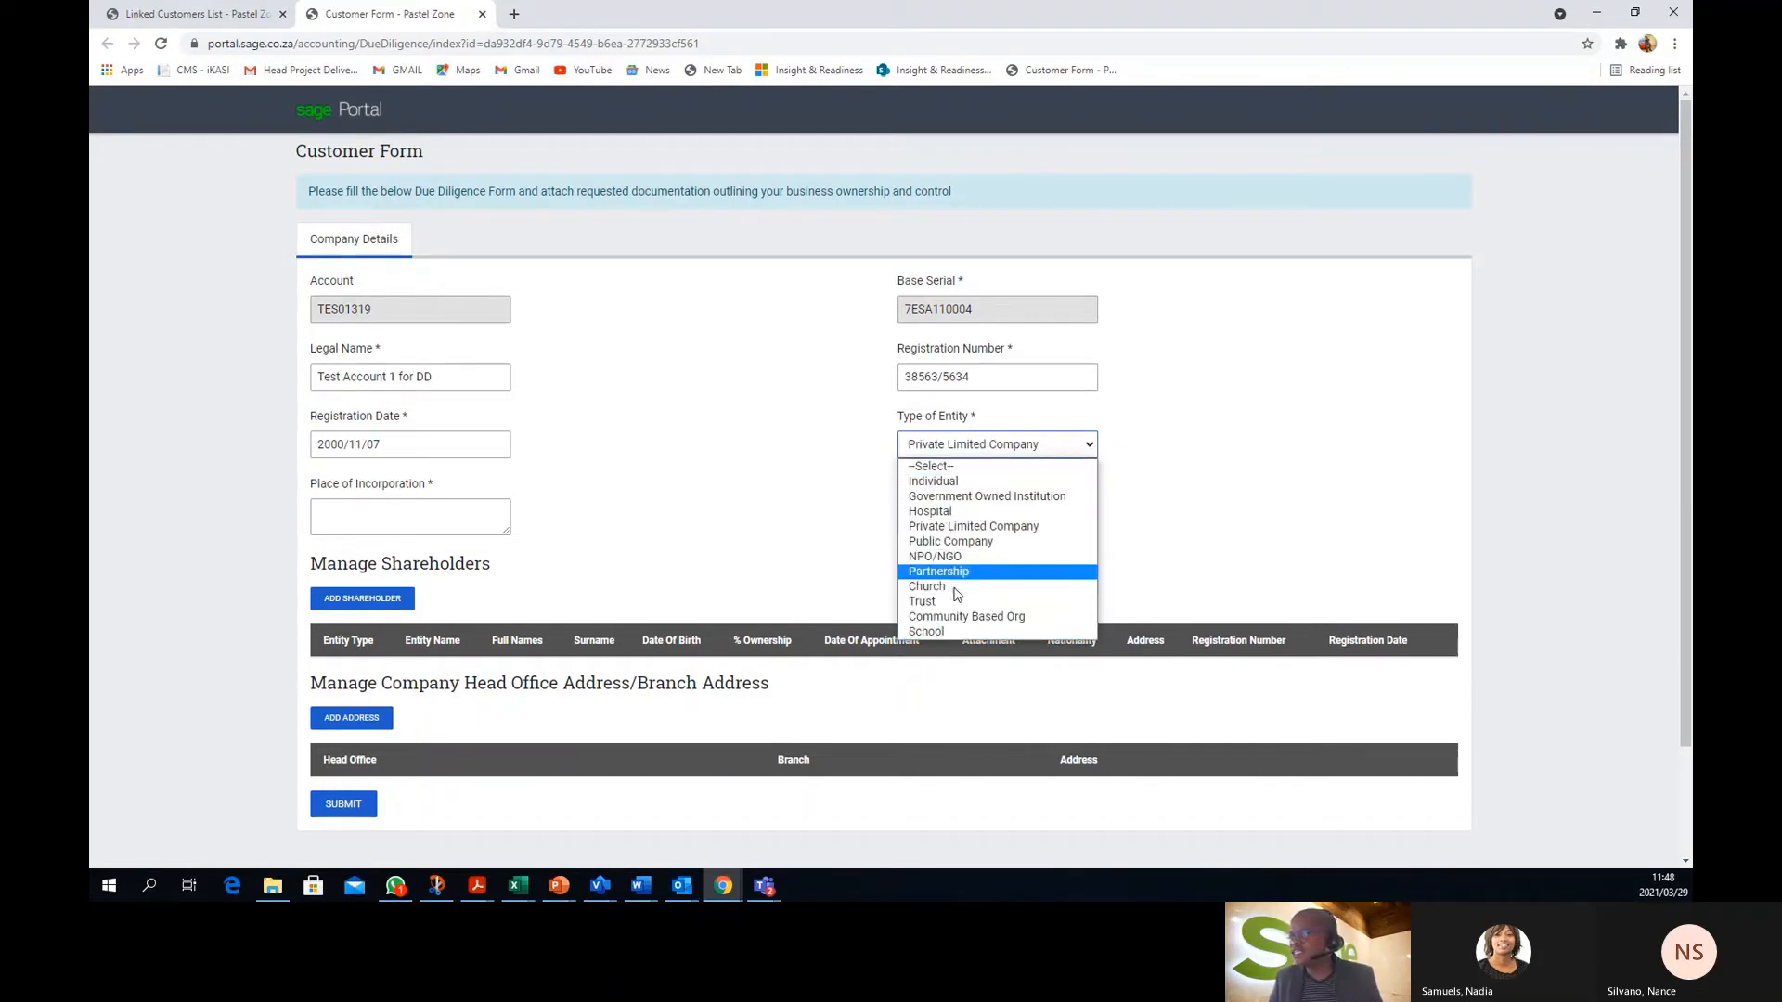
left_click(968, 528)
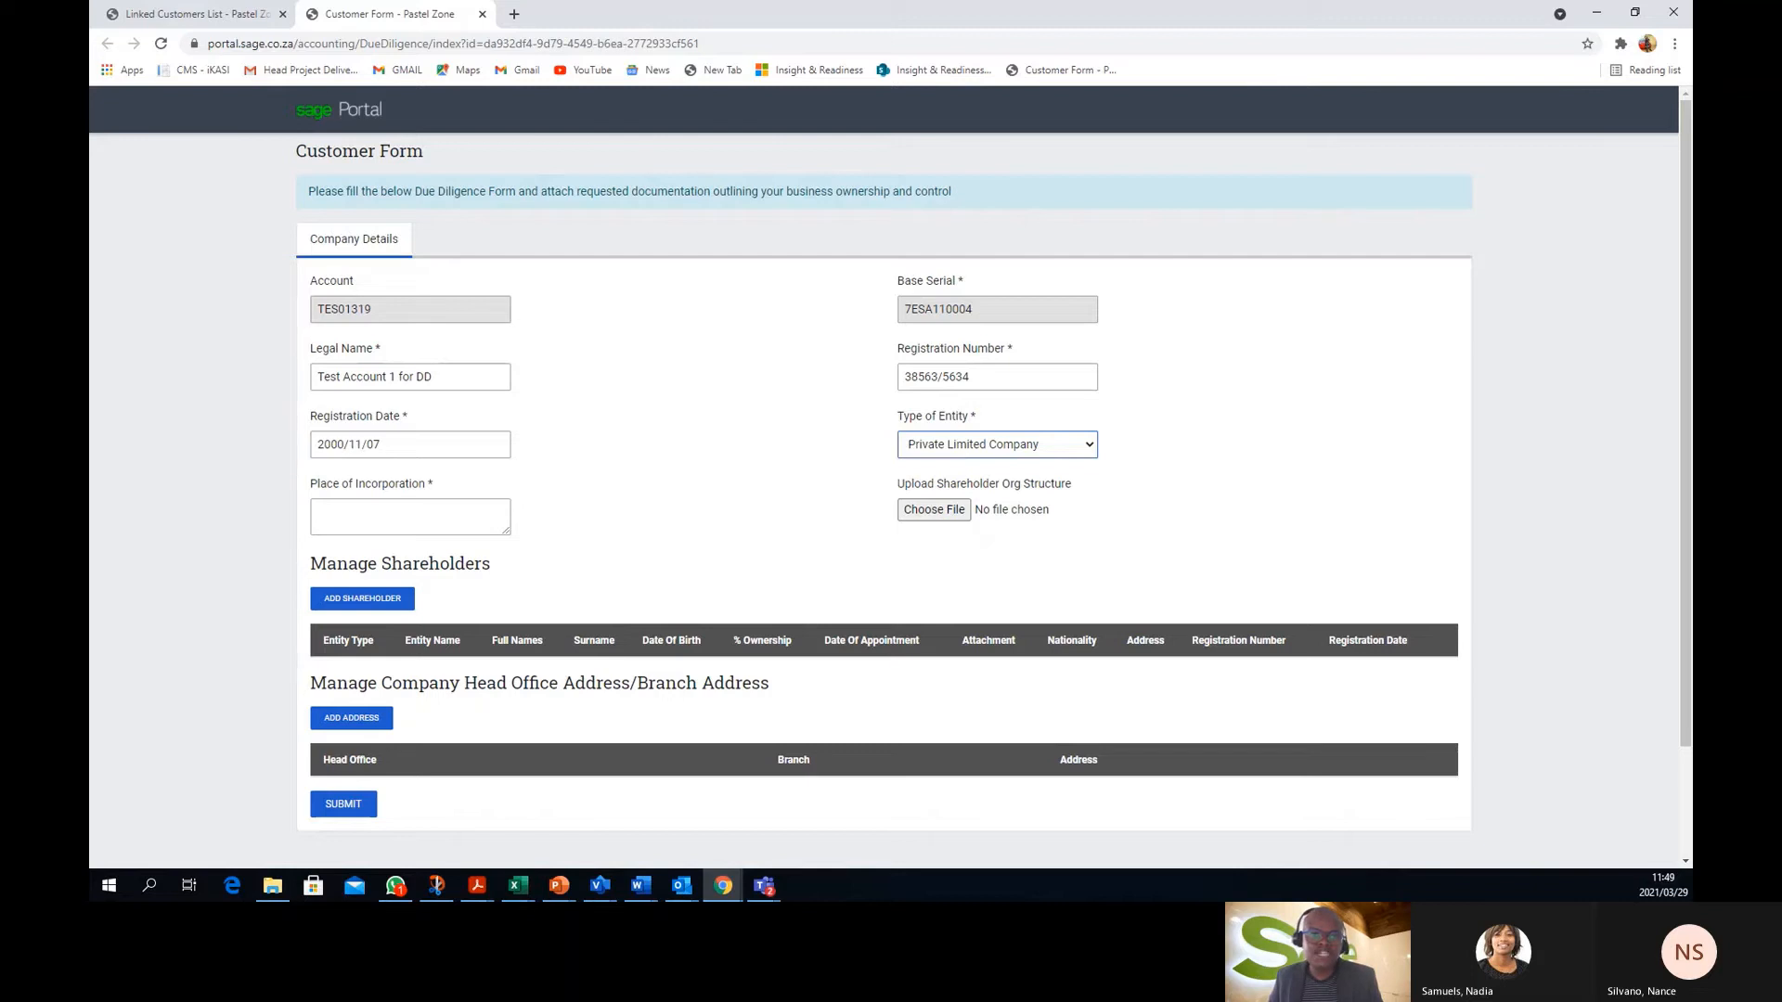
Enter 'Harare, Zimbabwe' as the place of incorporation
key("alt+Tab")
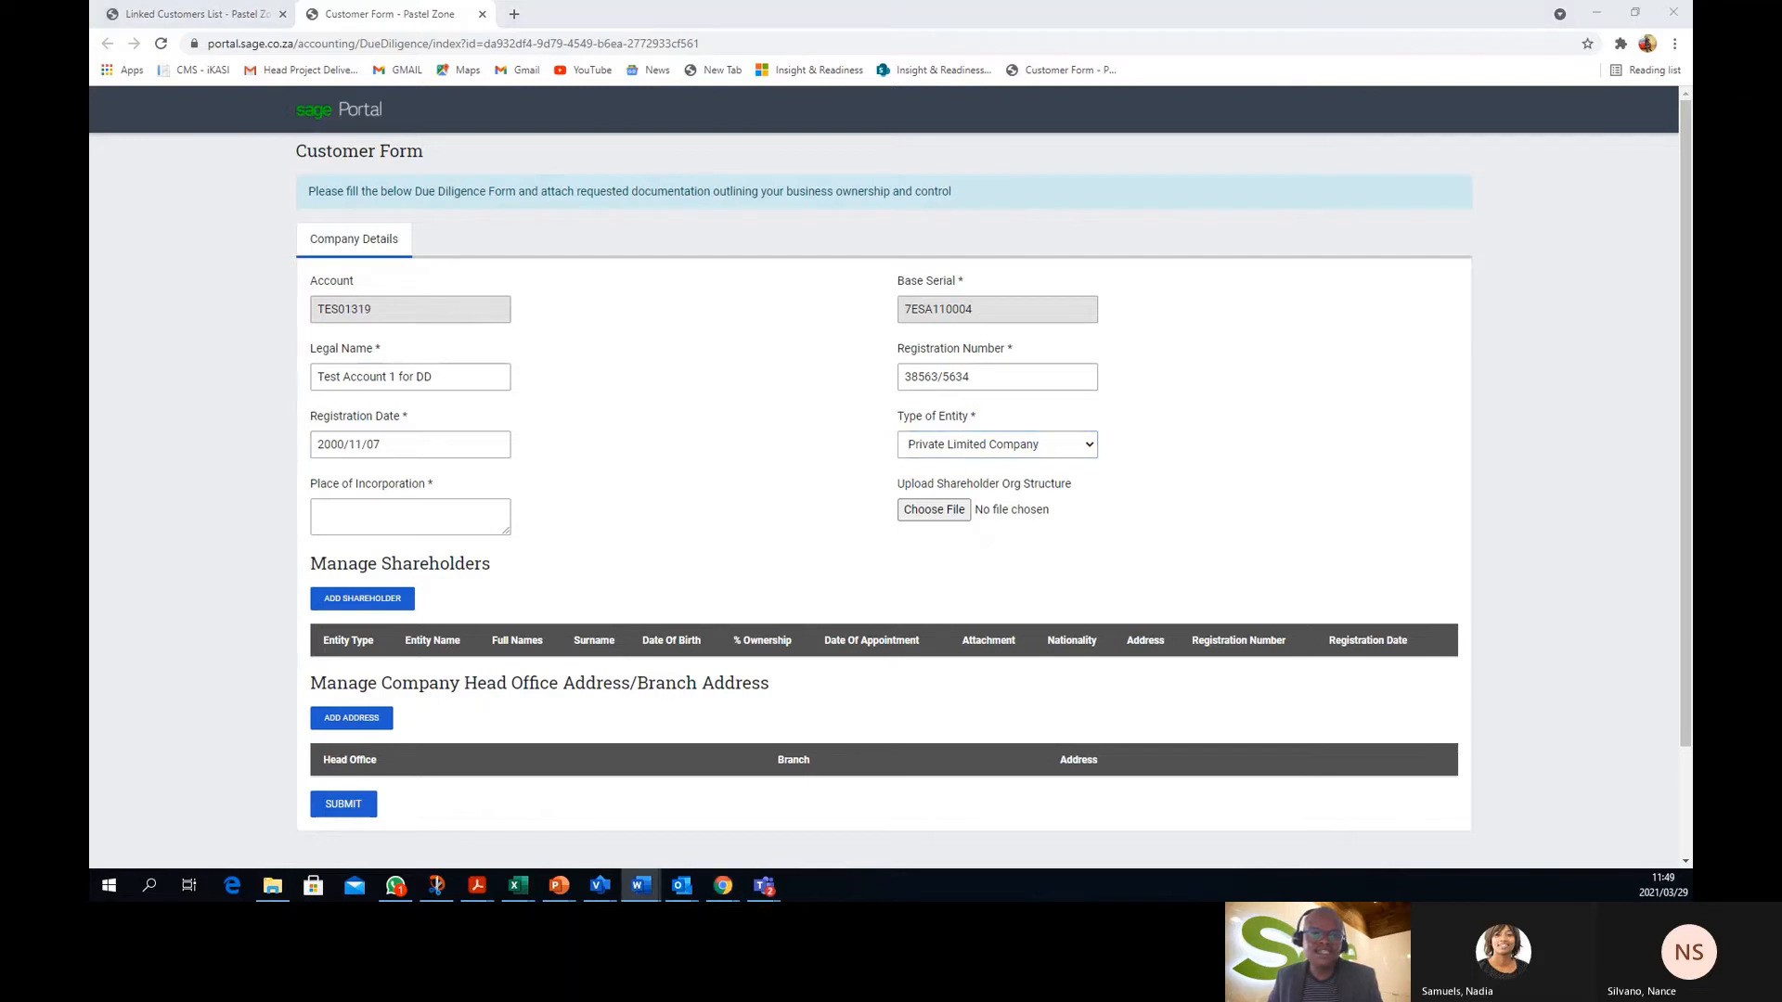
left_click(416, 521)
type("Harare Zimbabwe")
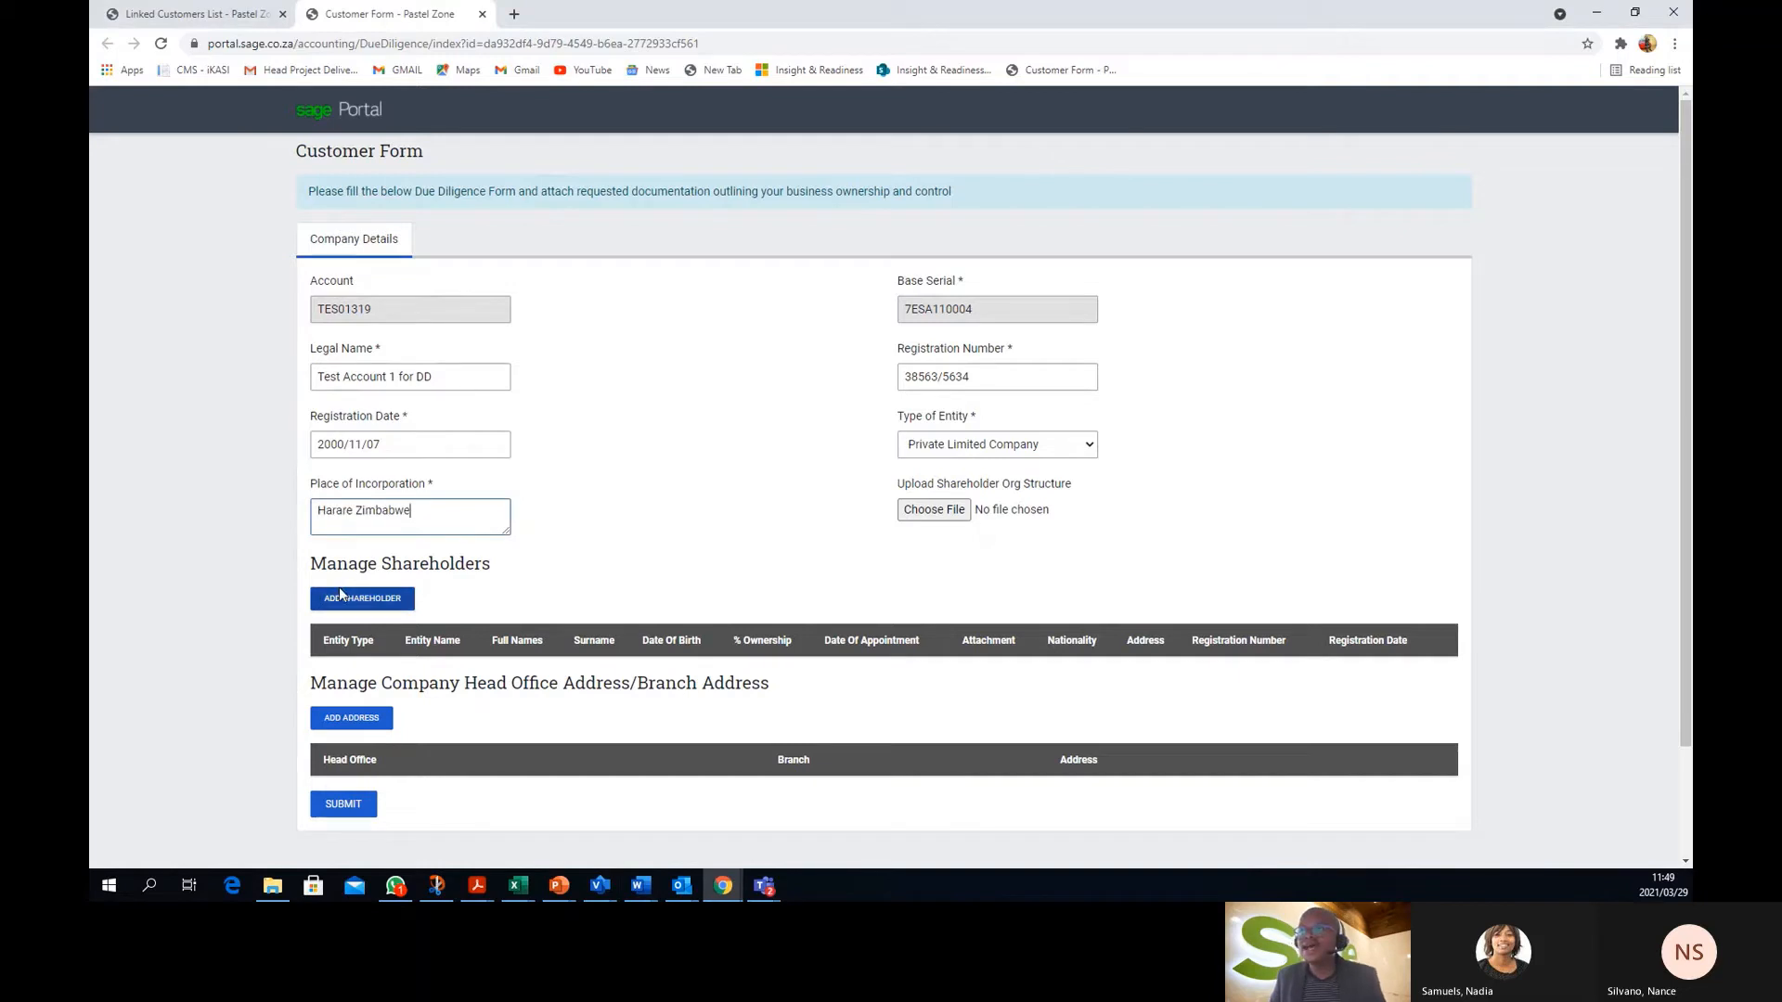
left_click(362, 518)
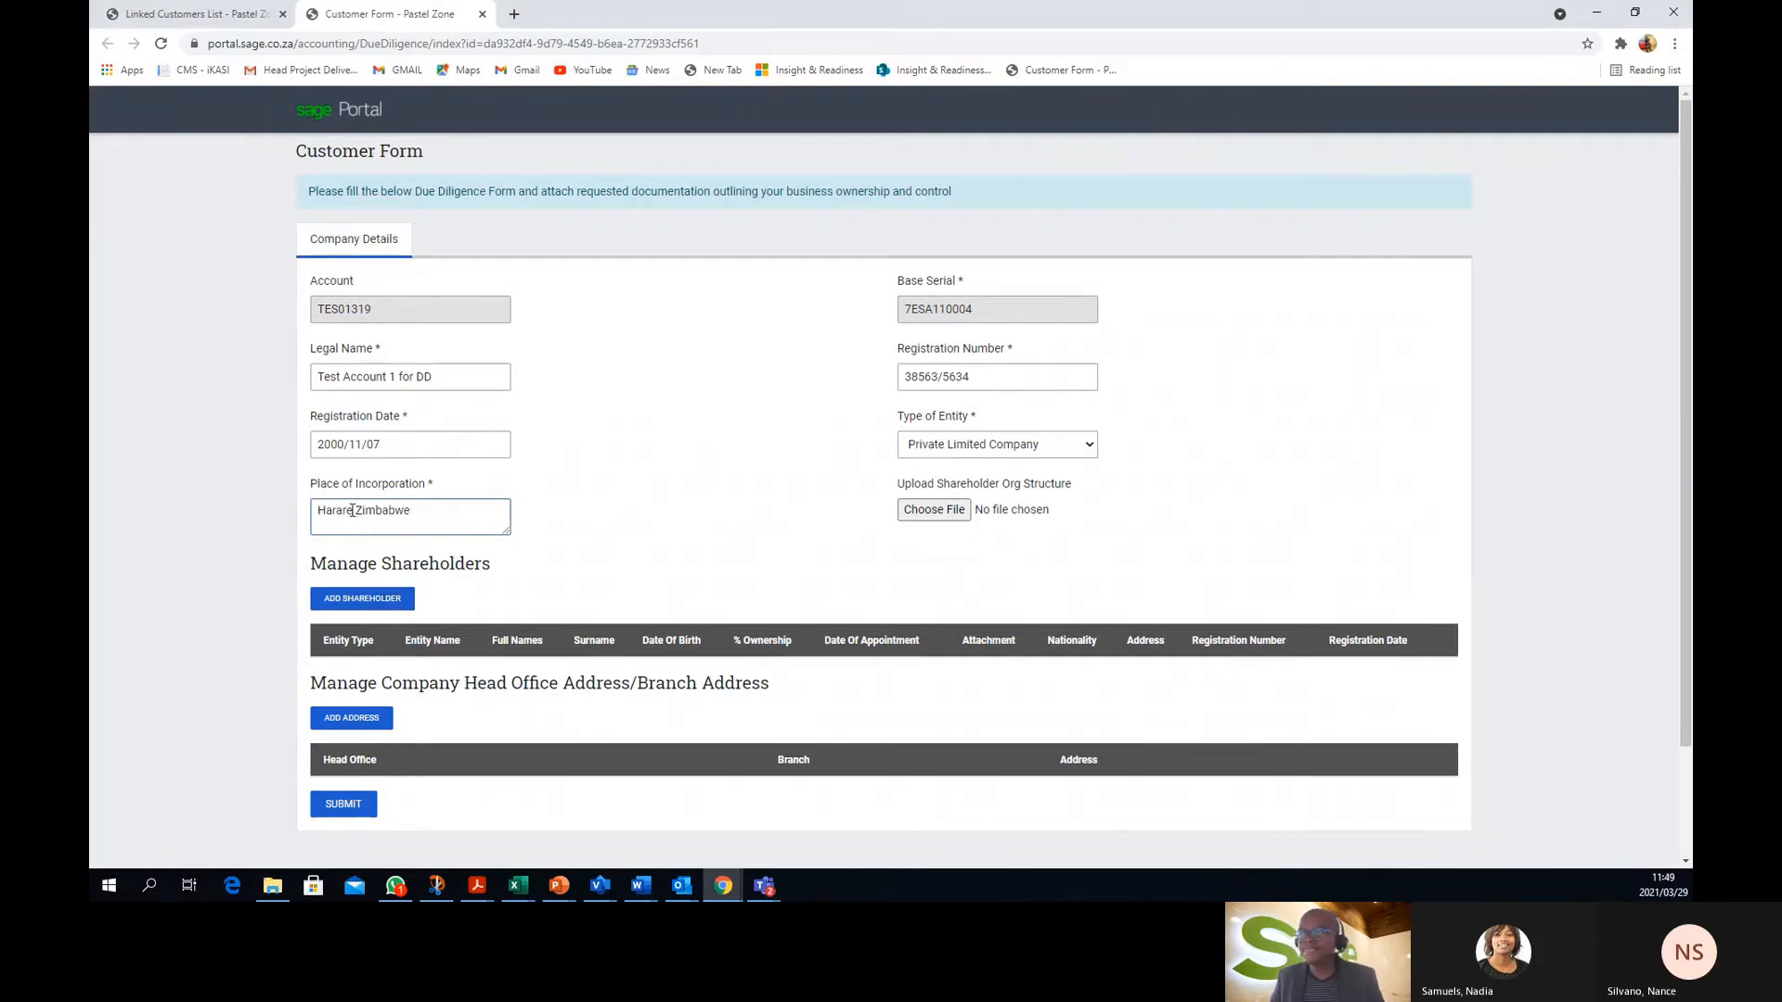
type(",")
left_click(616, 541)
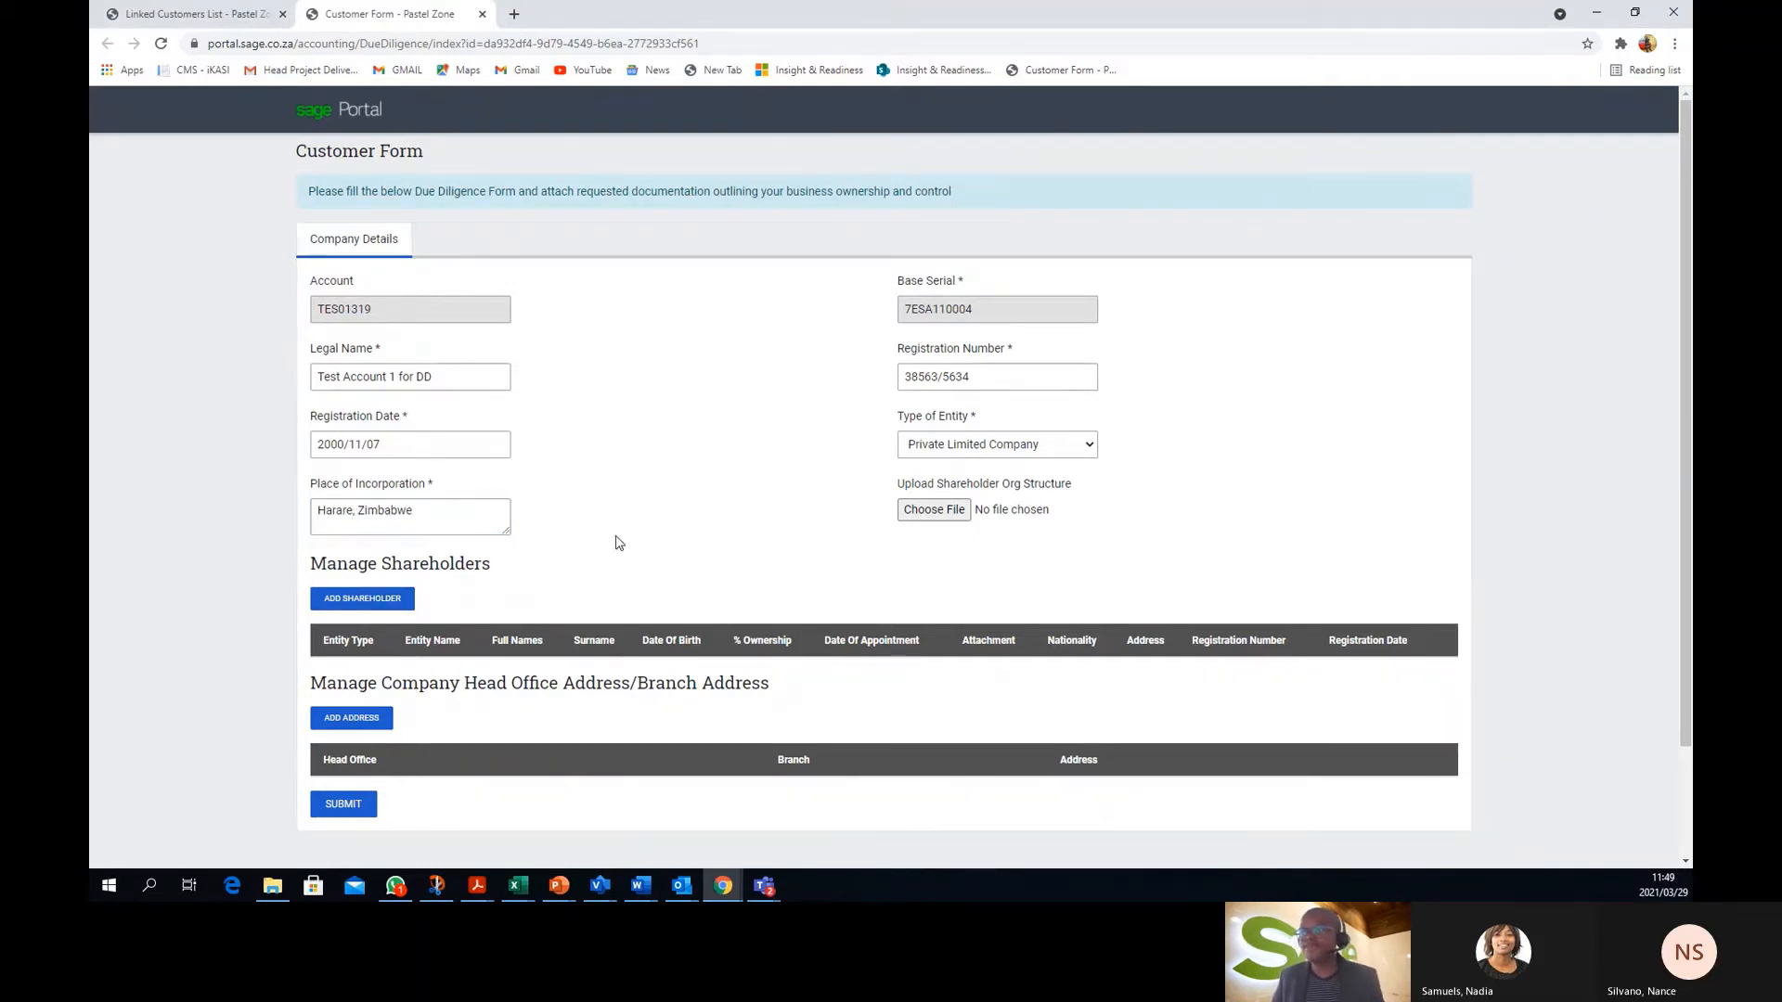
scroll(616, 541, "down", 2)
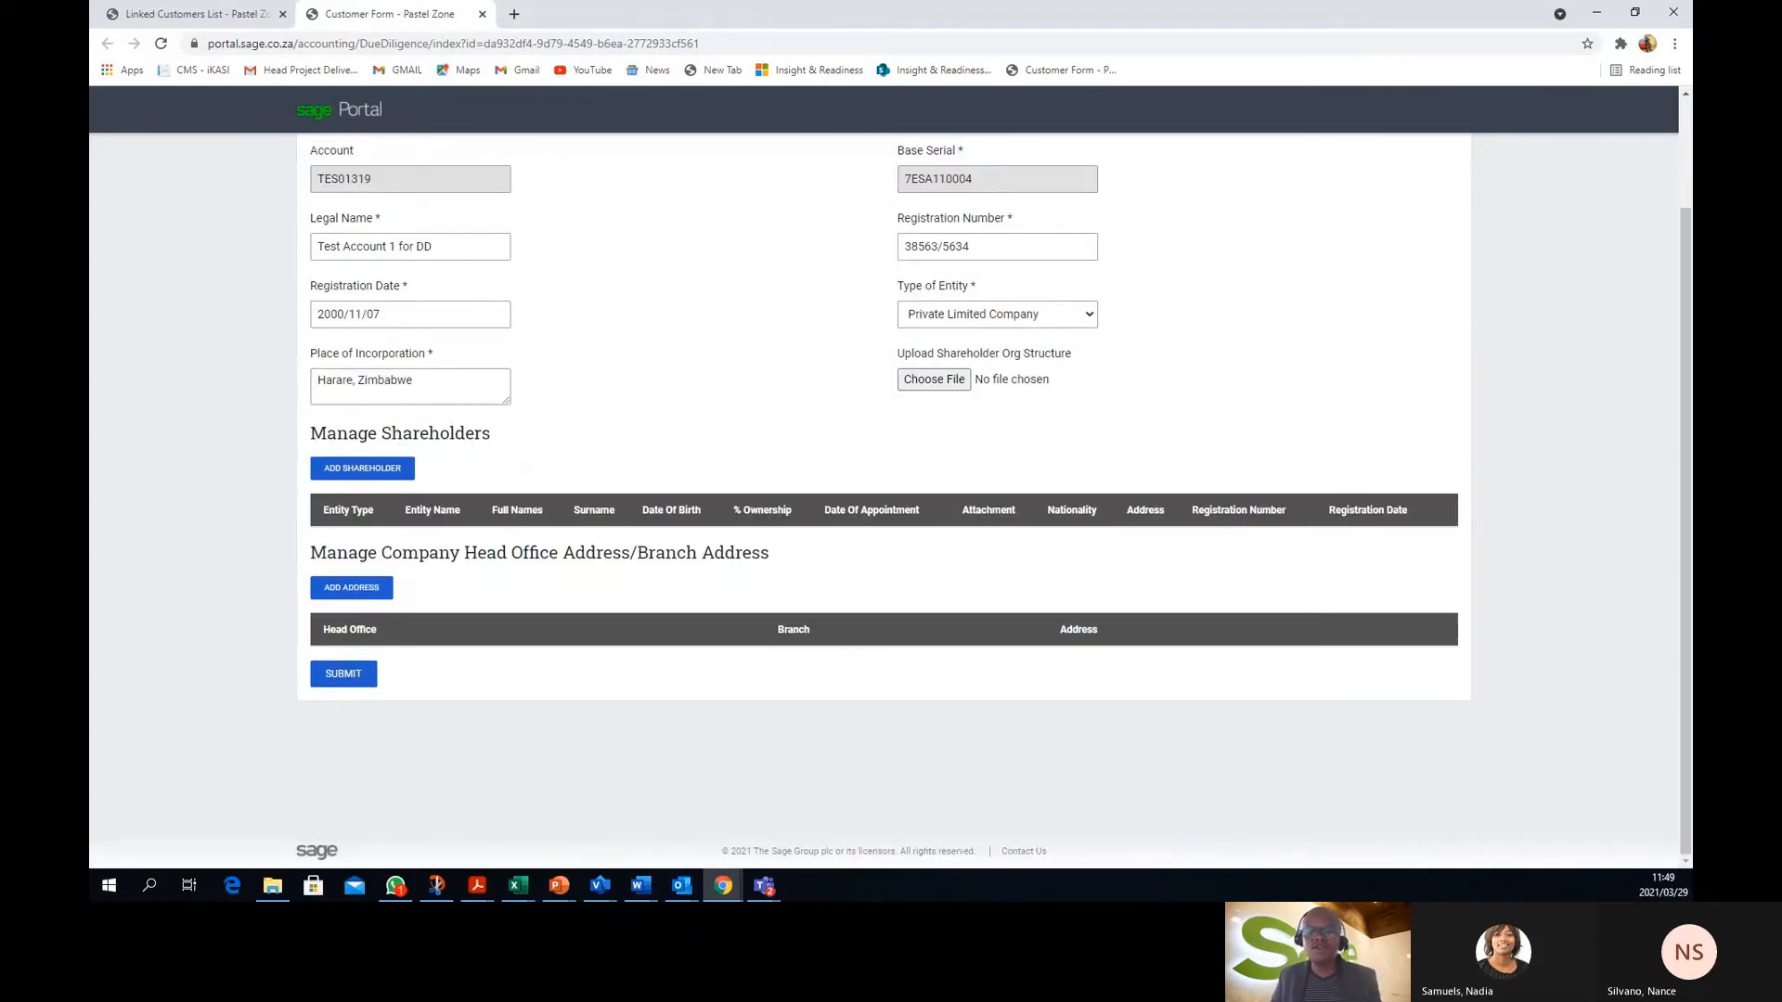
Add a Private Limited Company shareholder named ECOMAX MARK LTD
left_click(357, 472)
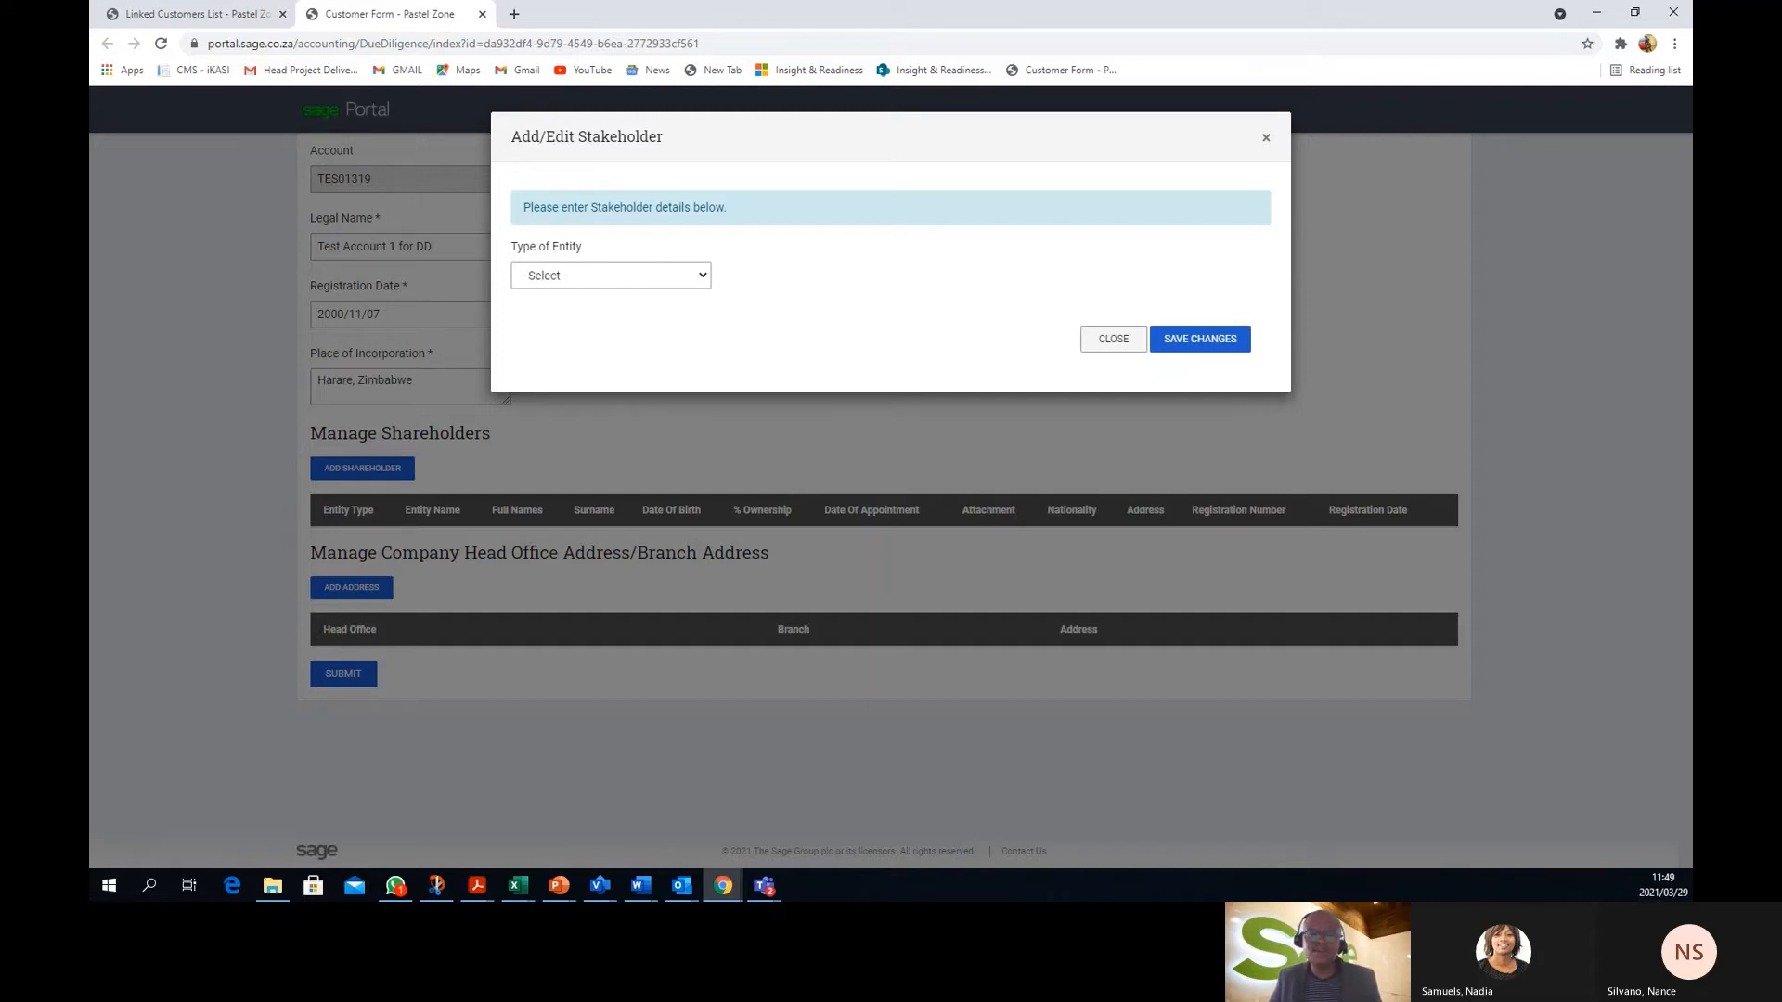
left_click(705, 278)
left_click(650, 356)
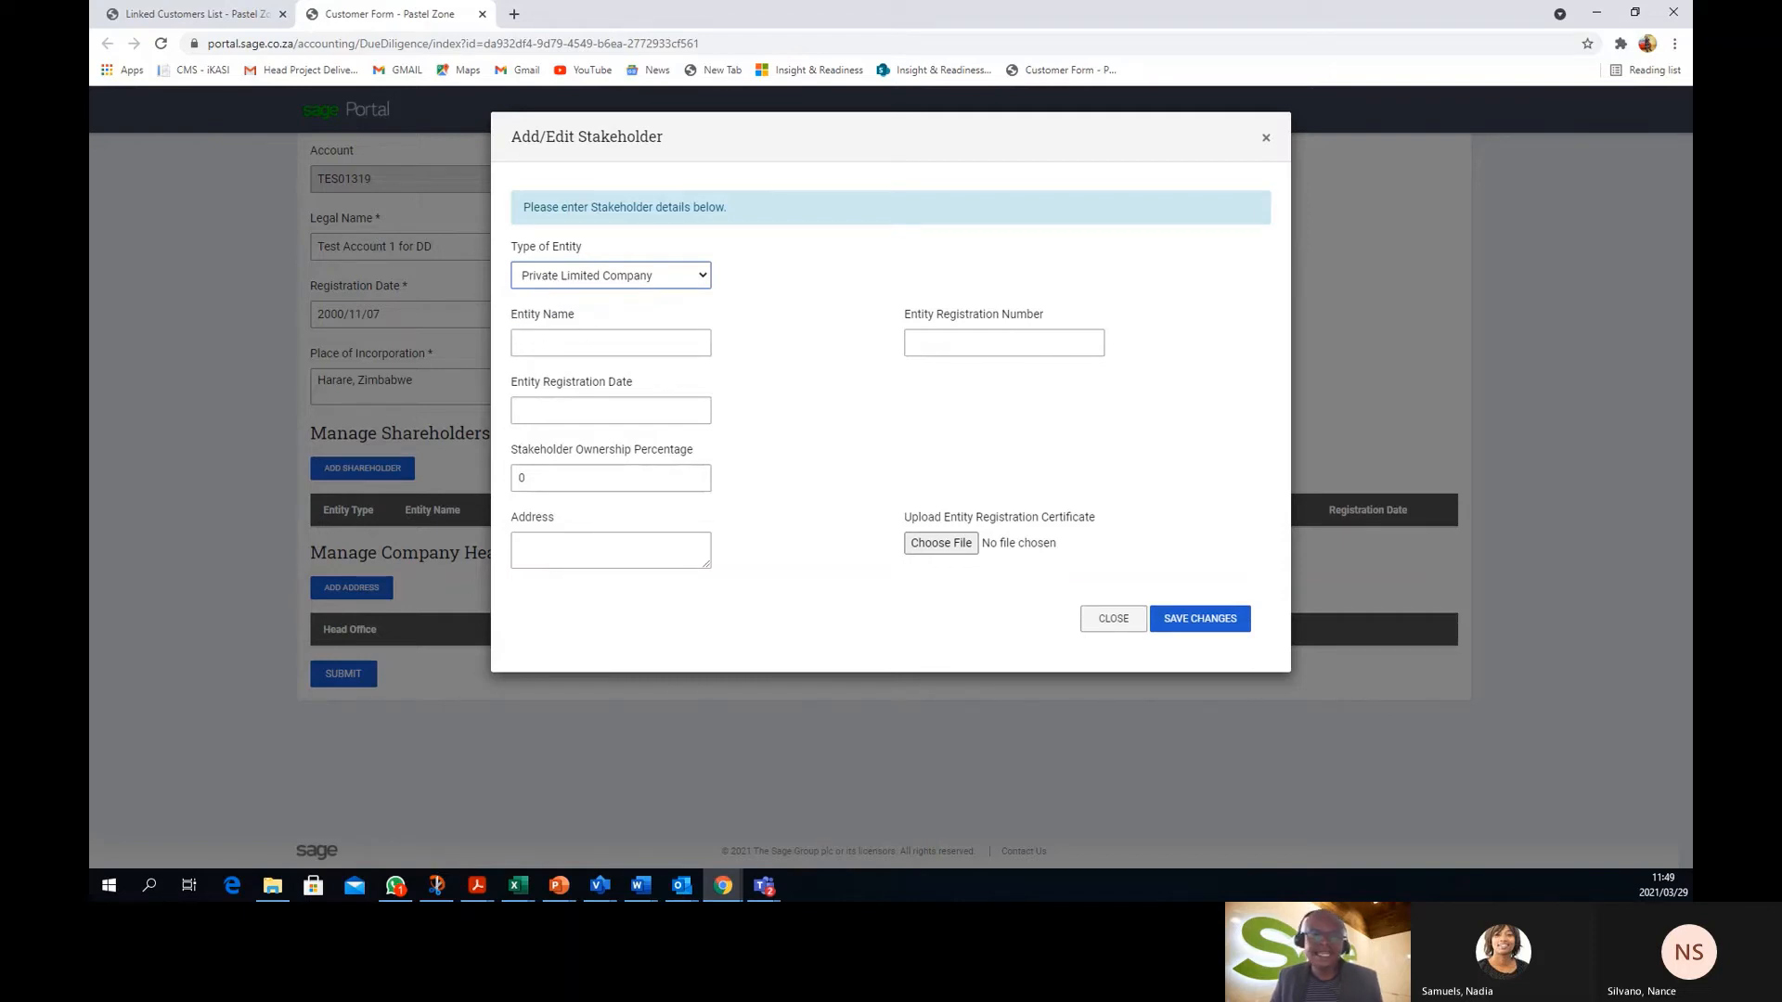
key("alt+Tab")
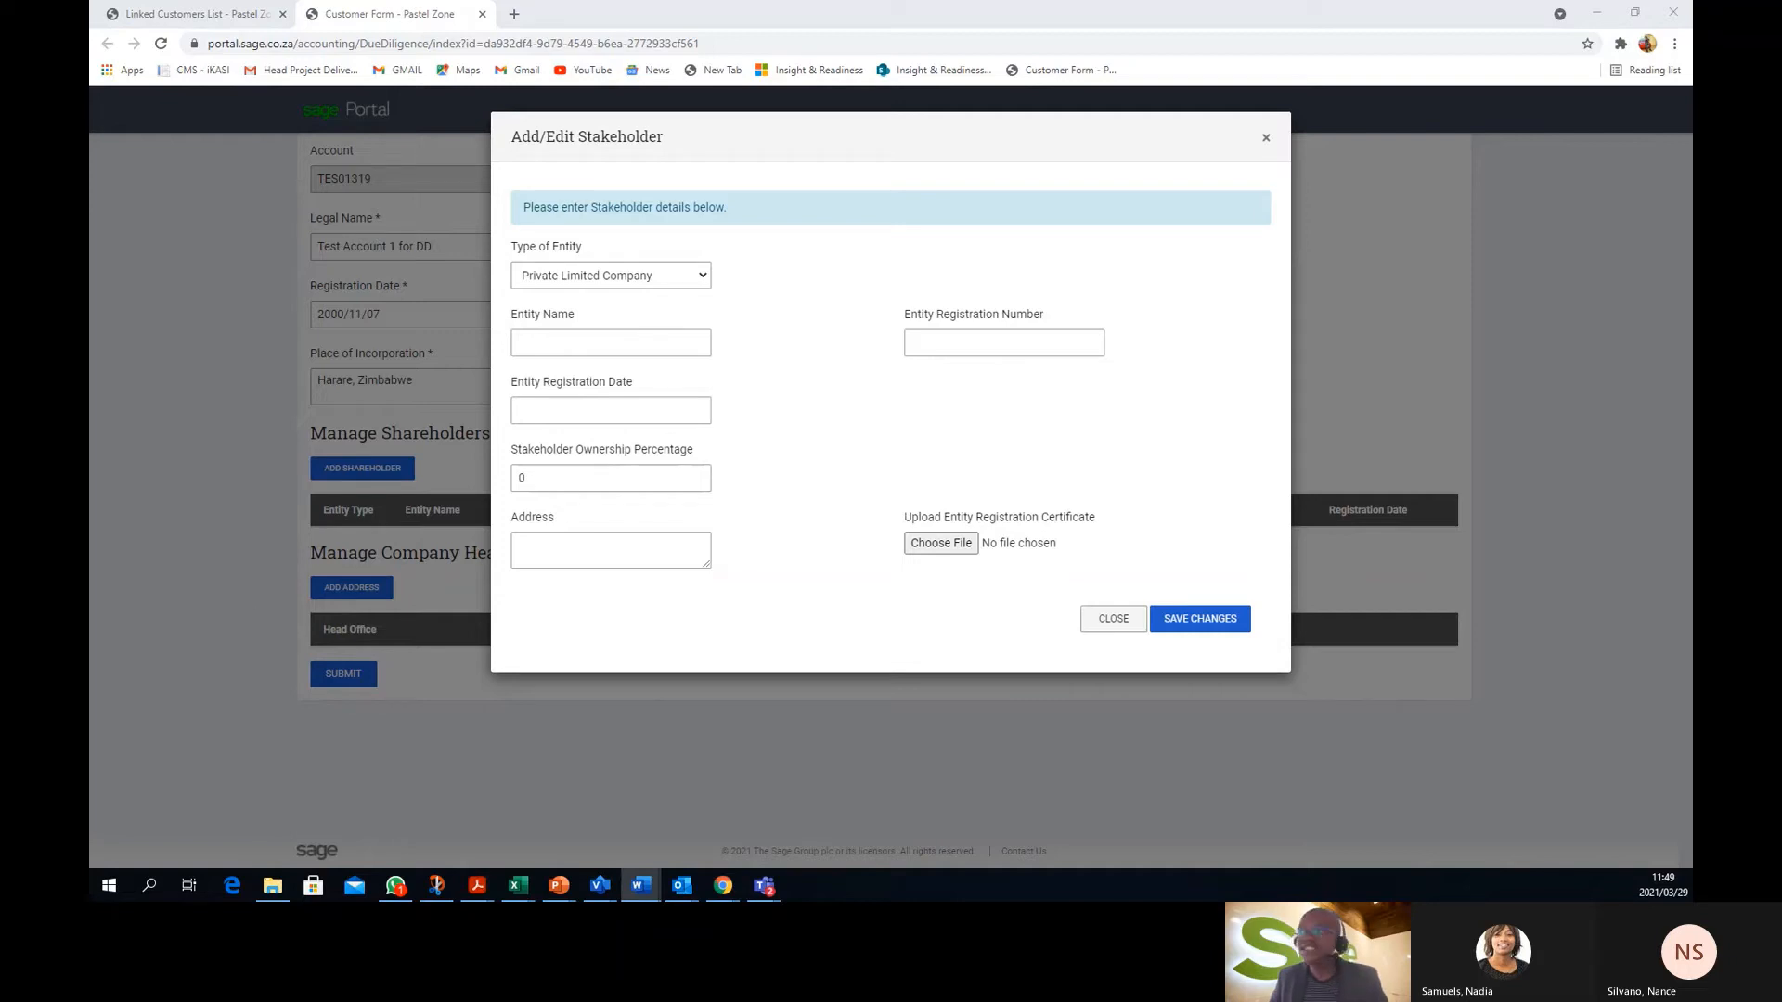
left_click(545, 342)
type("ECOMAX MARK LTD")
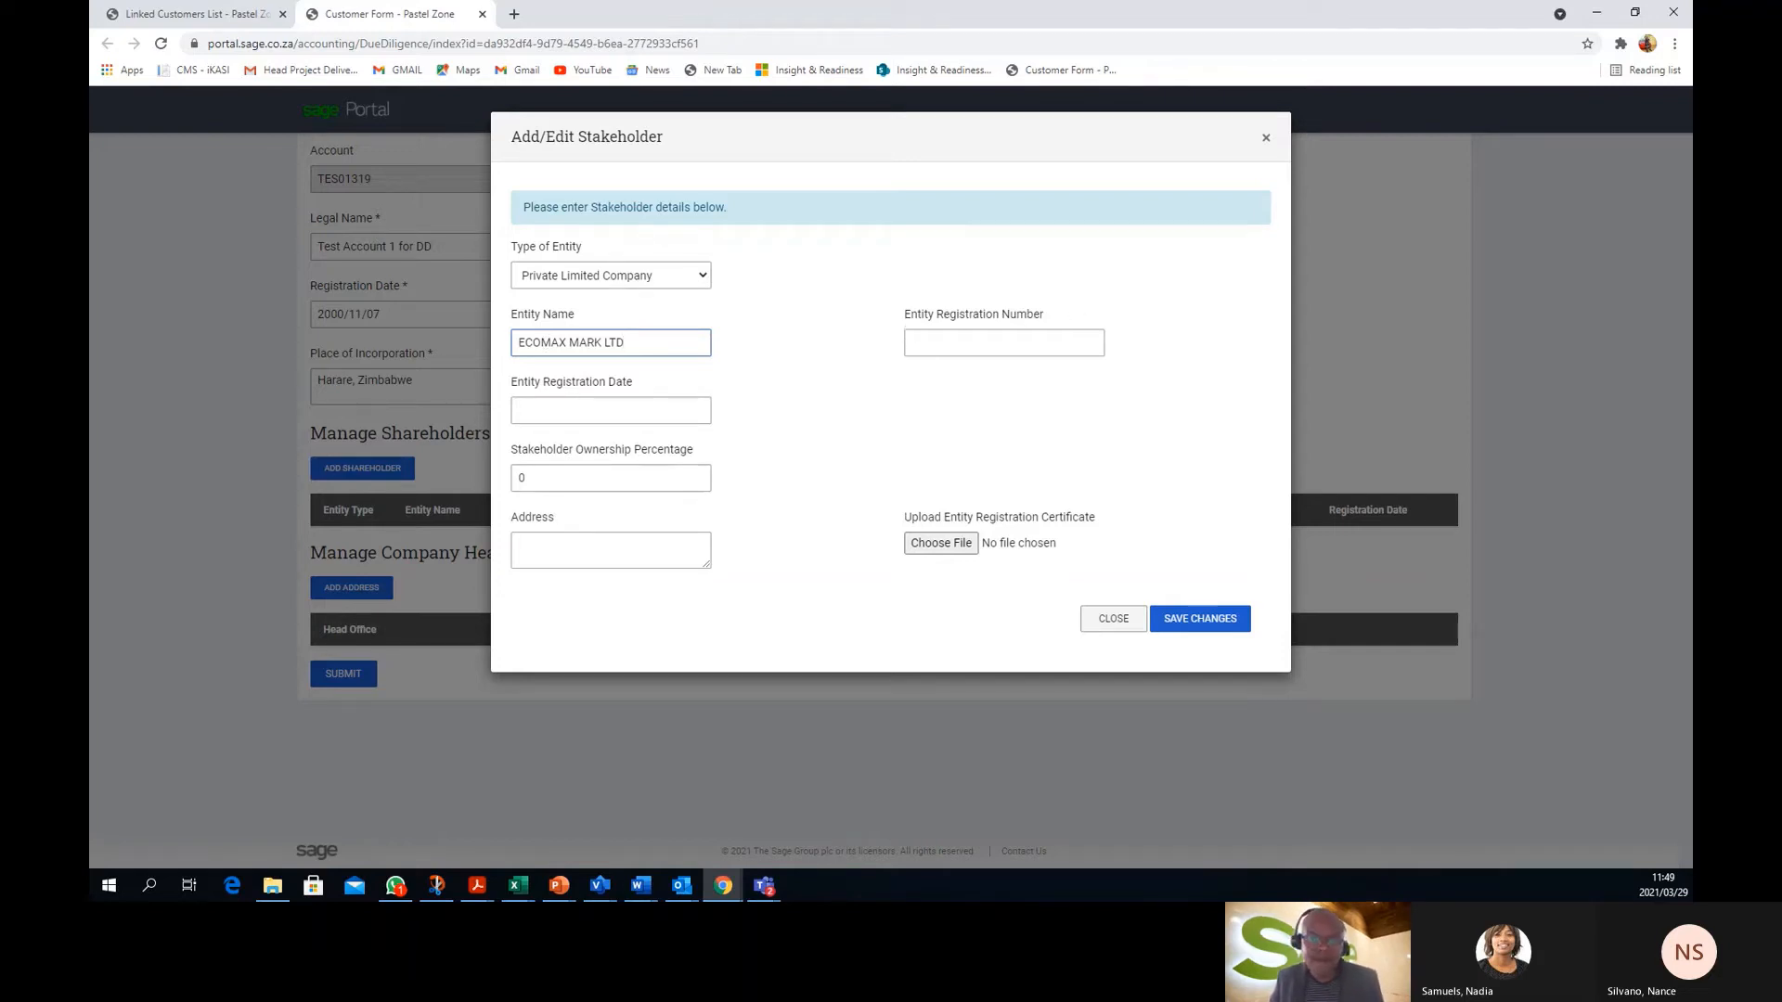
Give the stakeholder registration number 828/57 and registration date 2001/03/29
key("alt+Tab")
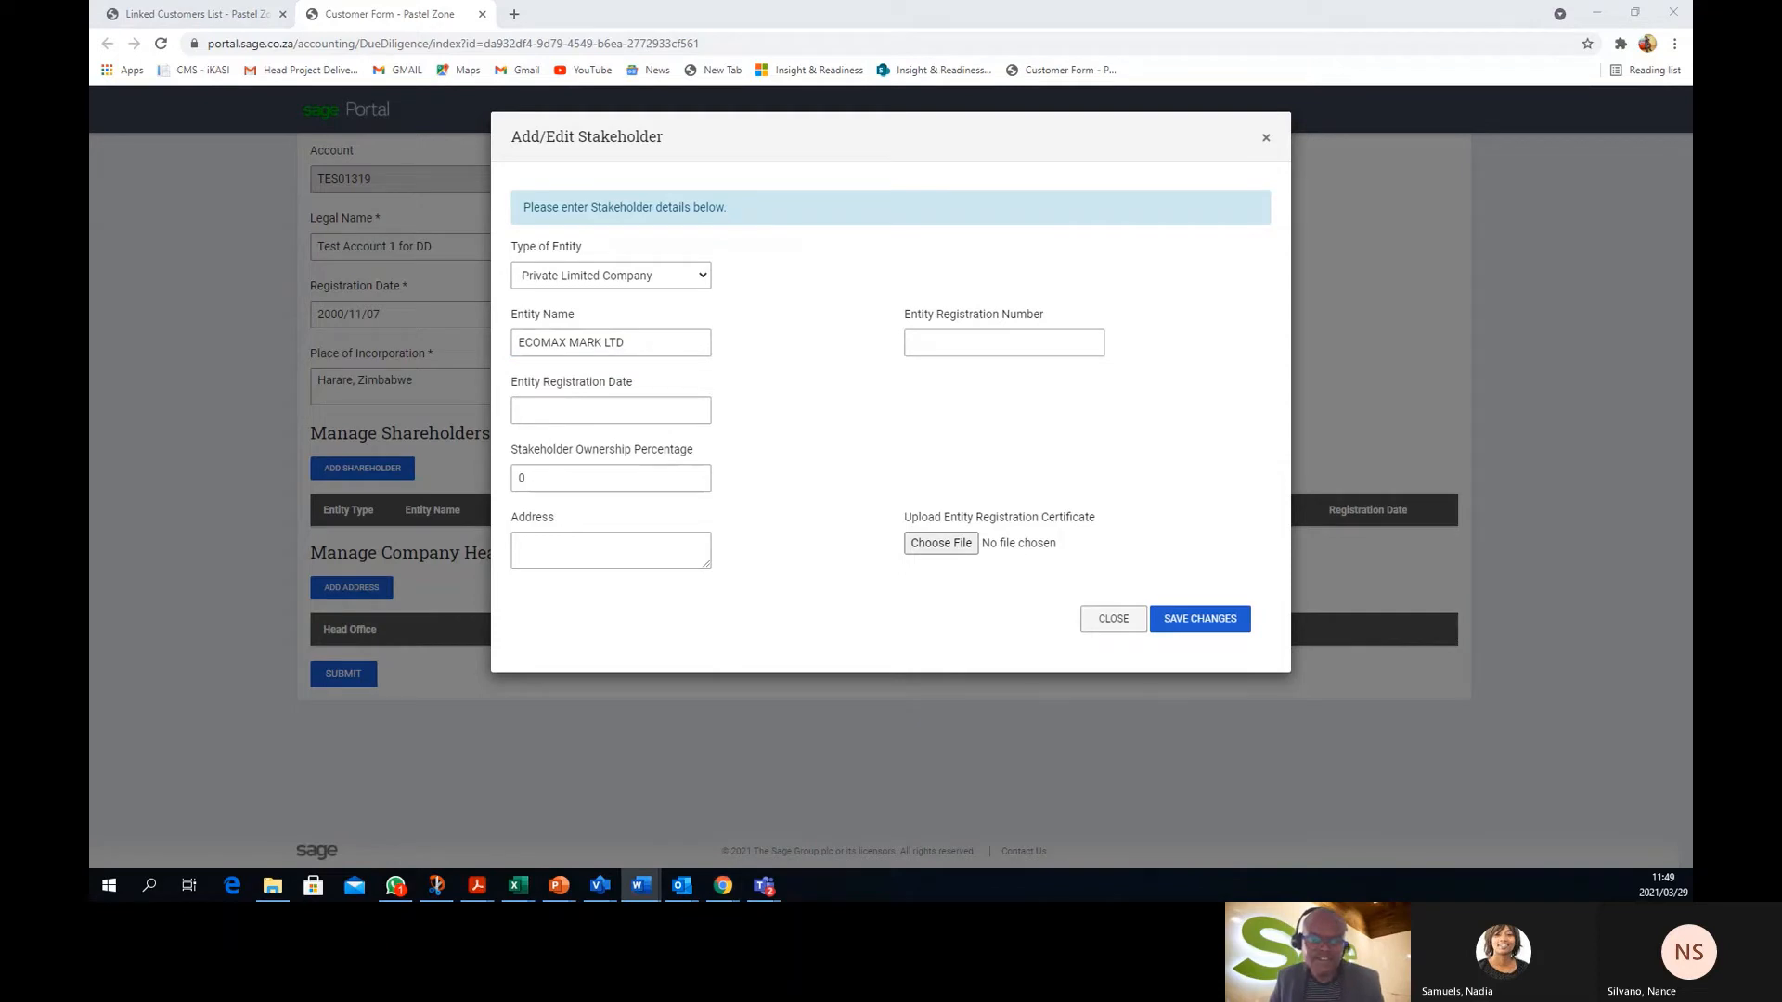
left_click(994, 346)
type("828/57")
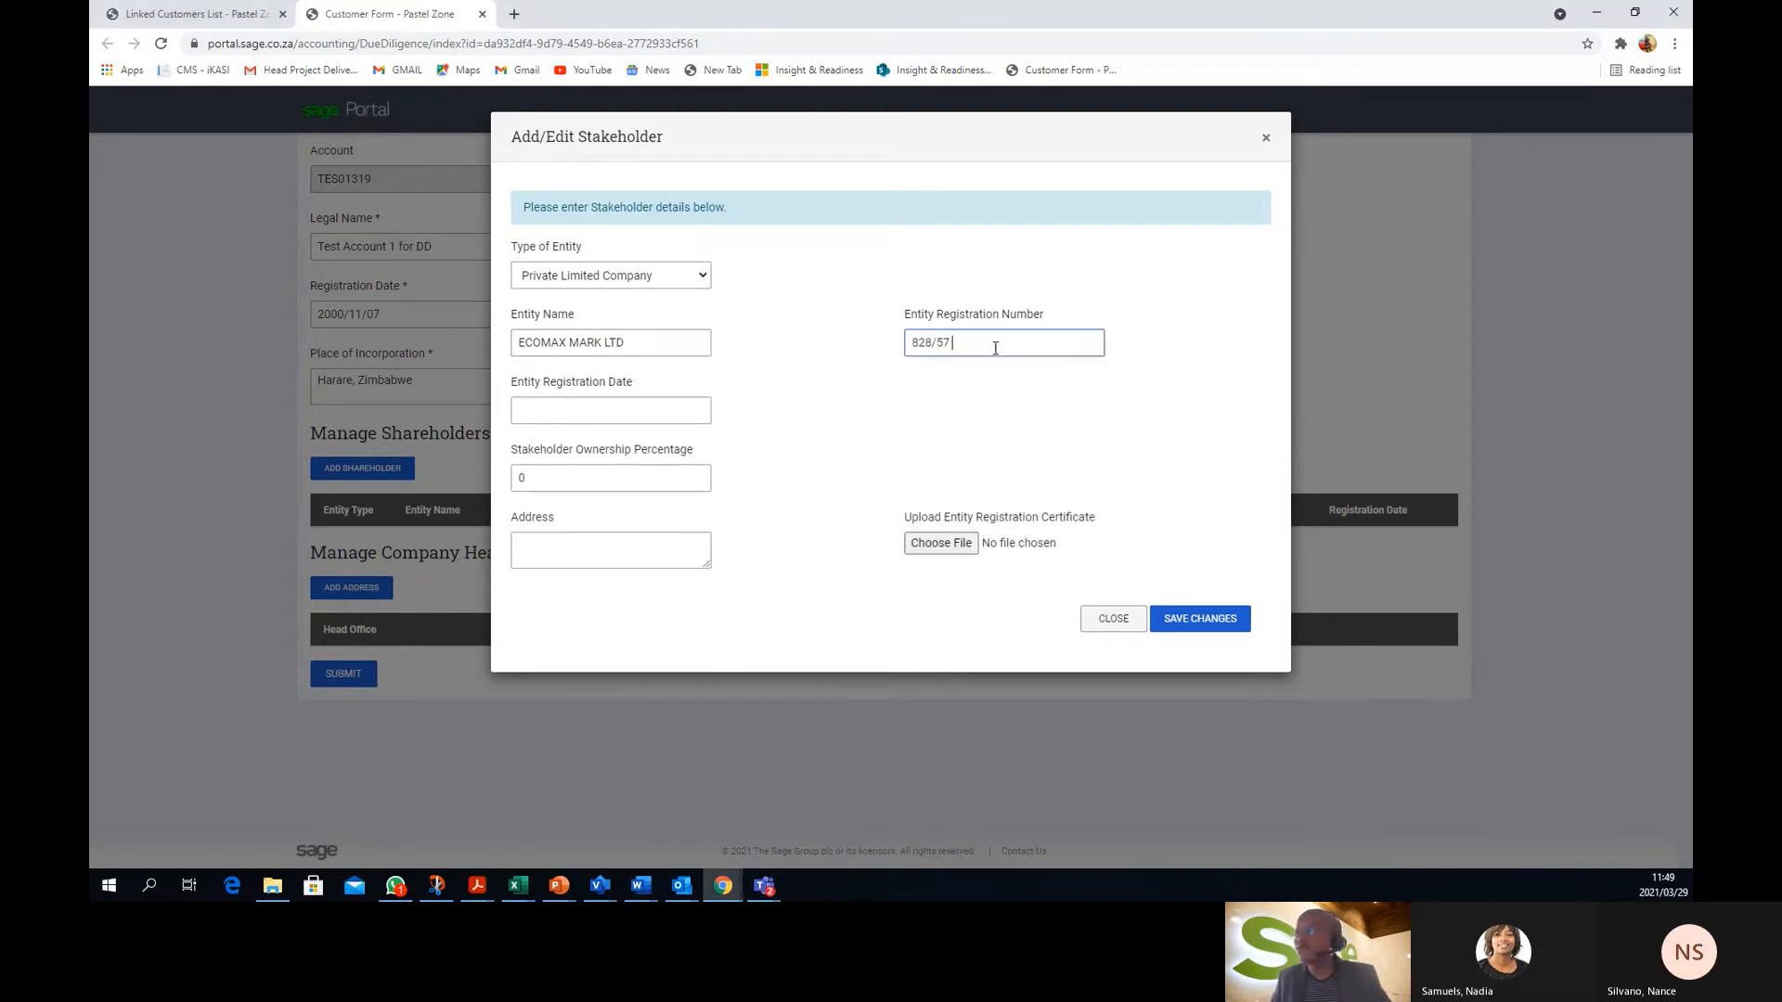
left_click(568, 411)
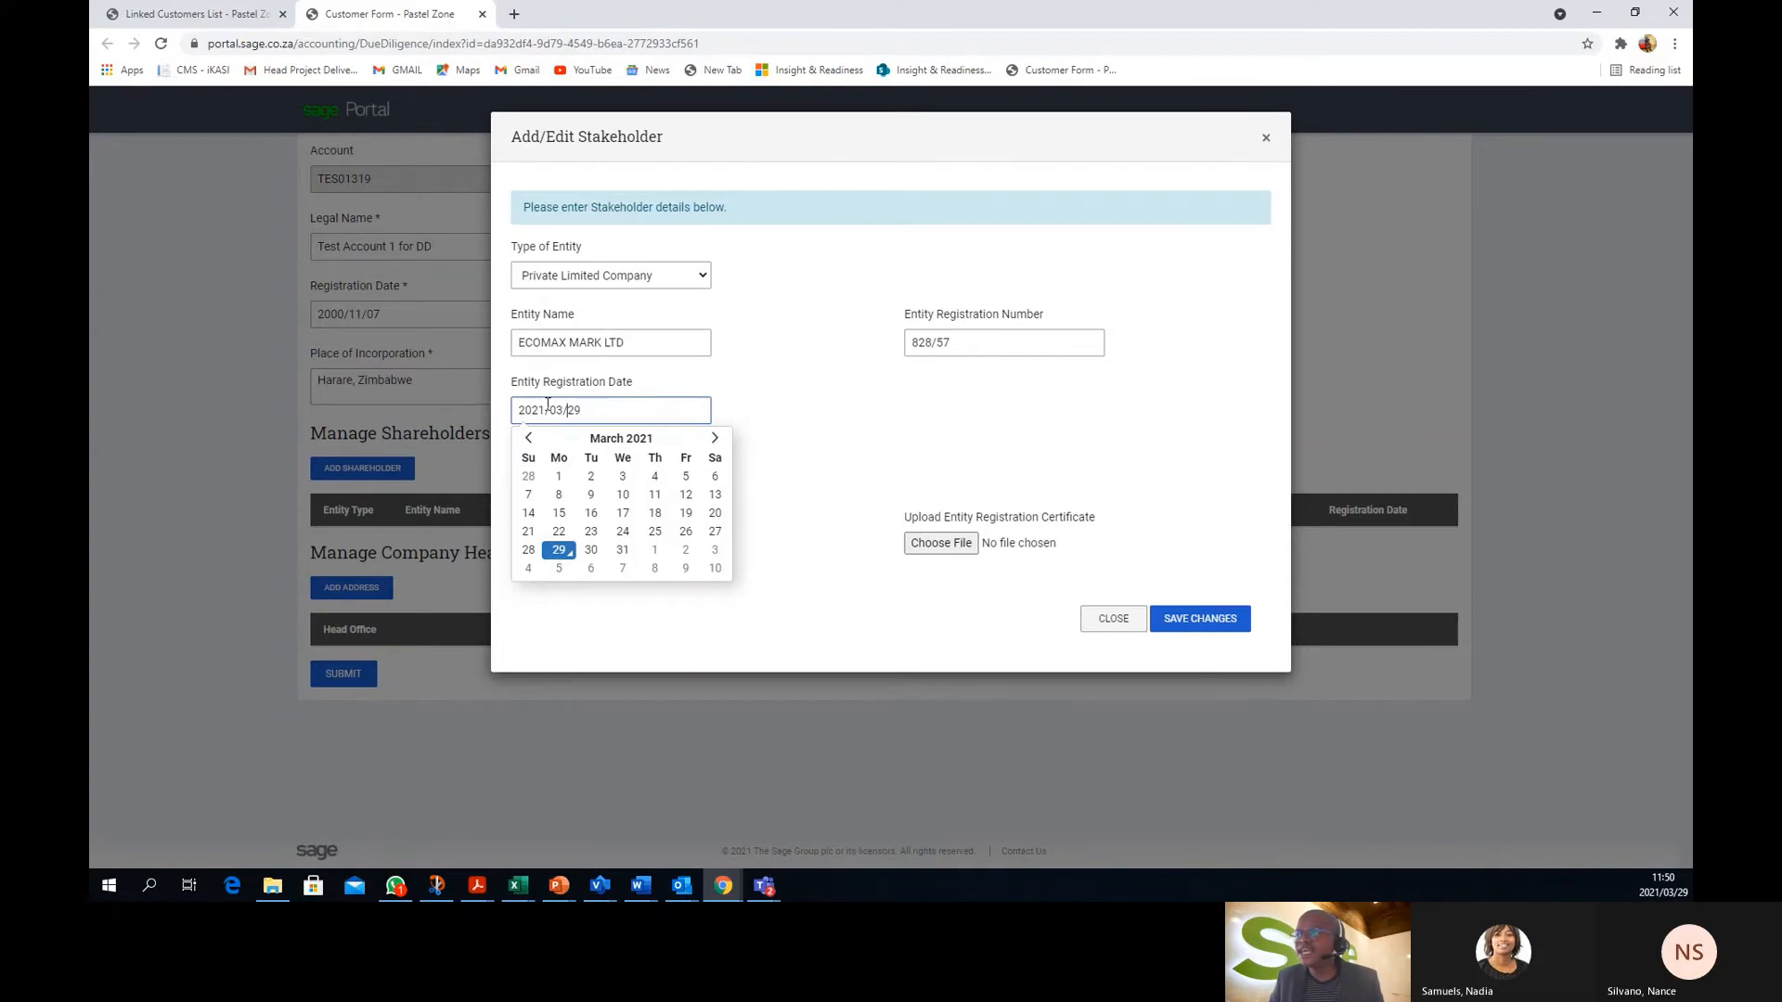
left_click_drag(548, 405, 541, 404)
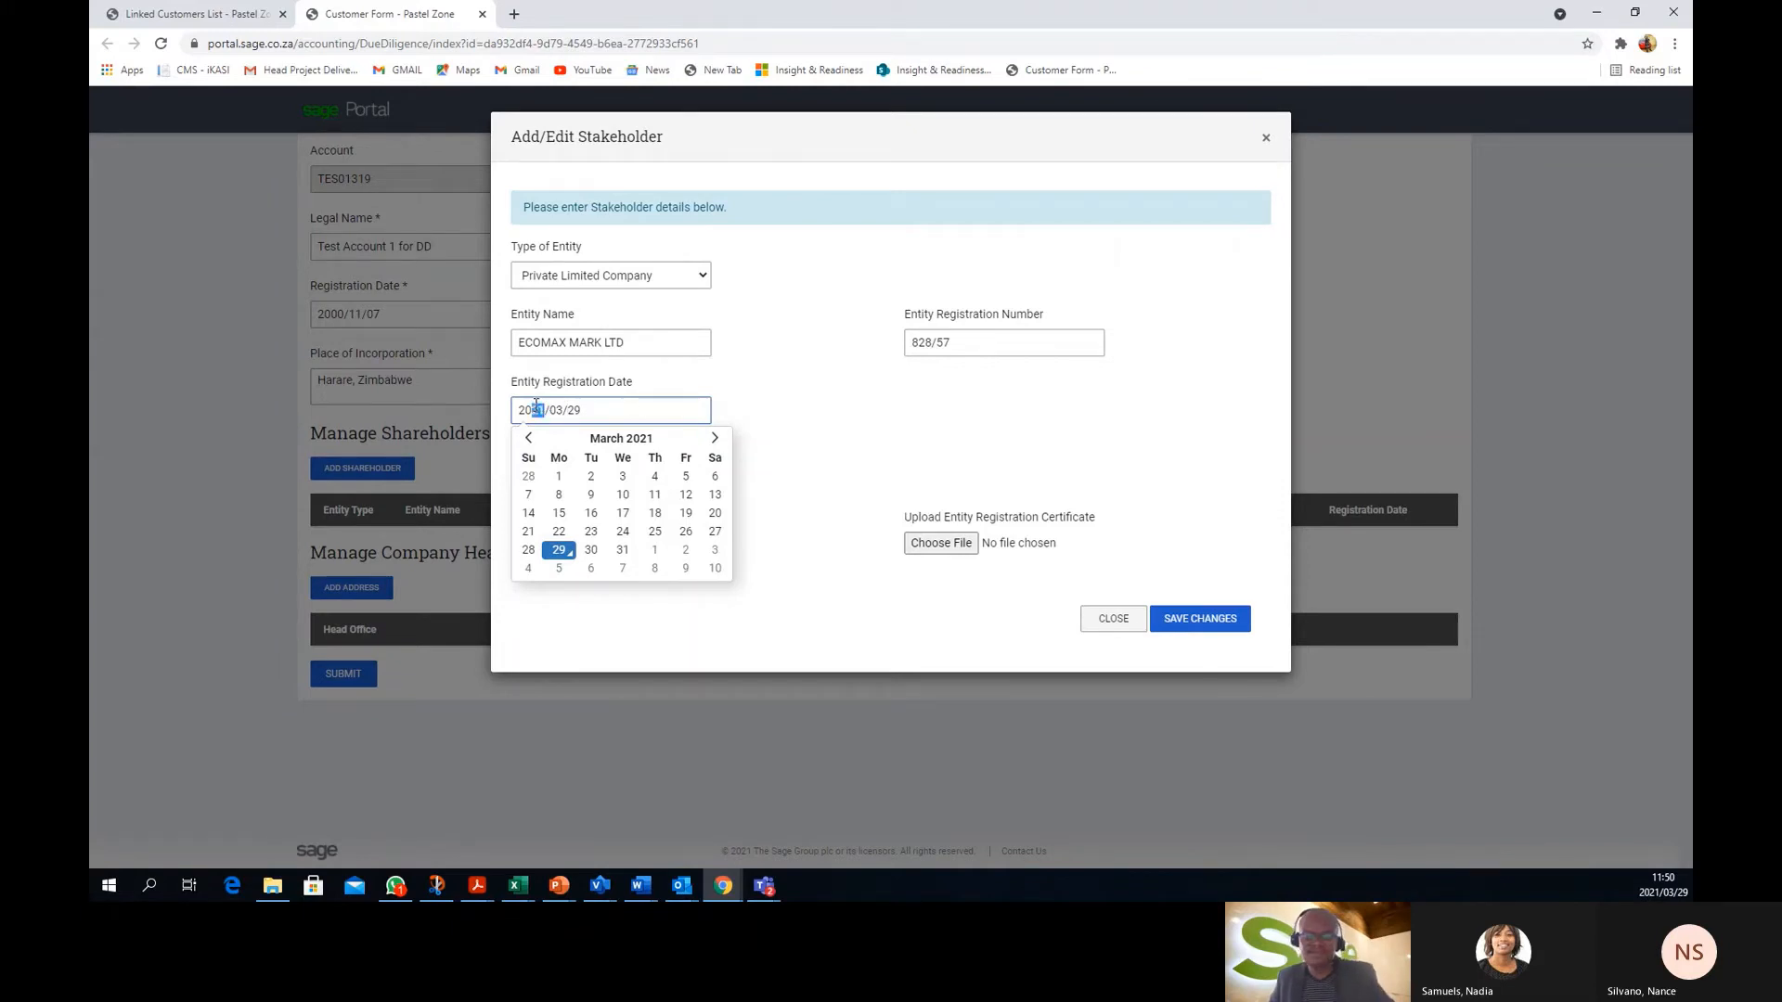
key("BackSpace")
type("1")
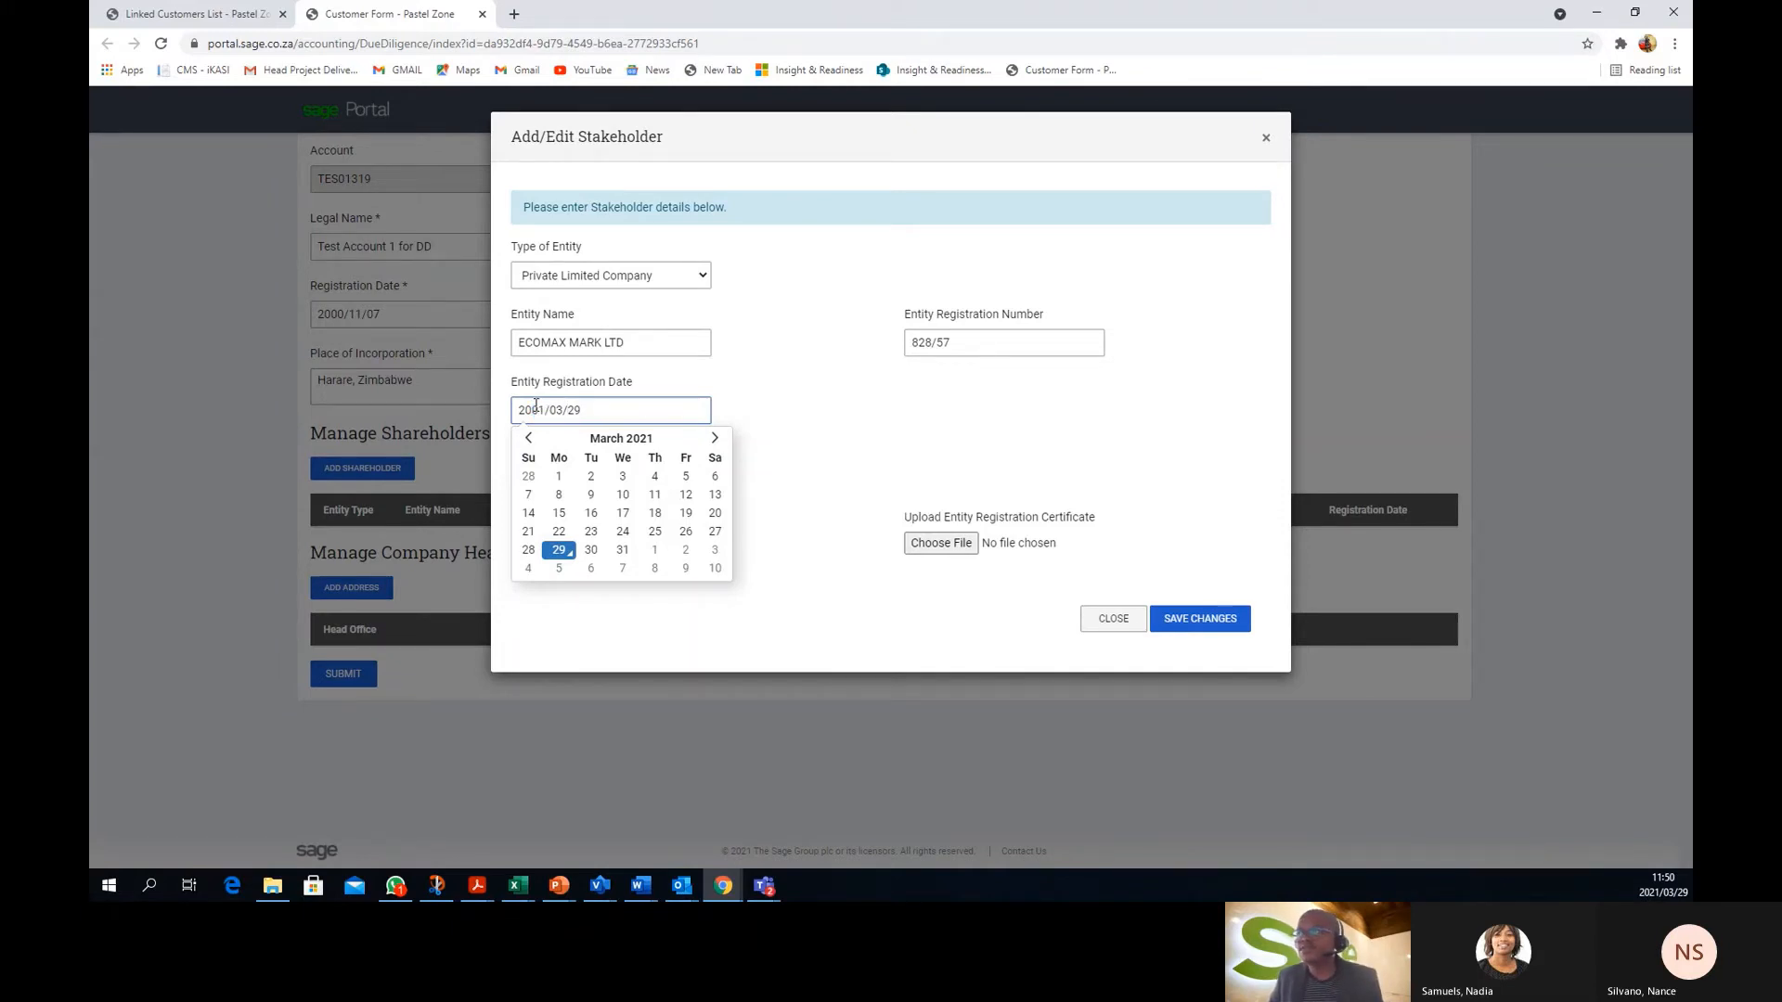
left_click(891, 410)
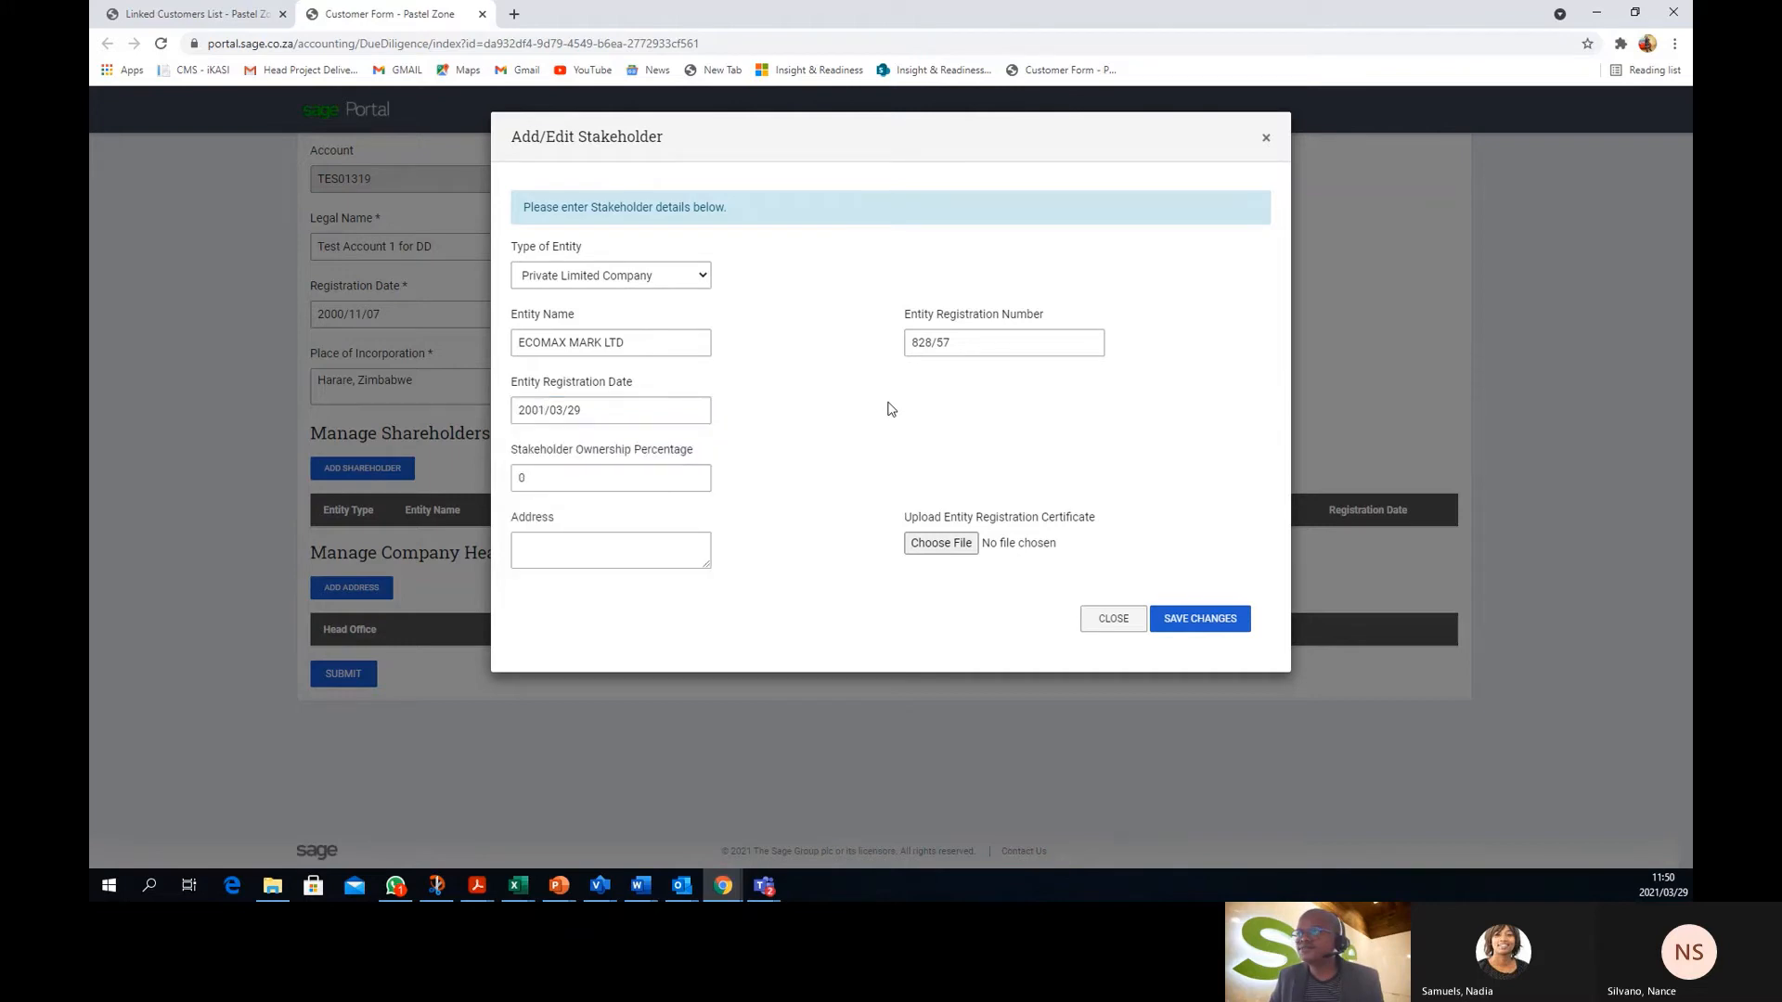
Set the stakeholder's ownership to 100% and paste its address from Word
left_click(542, 479)
type("109")
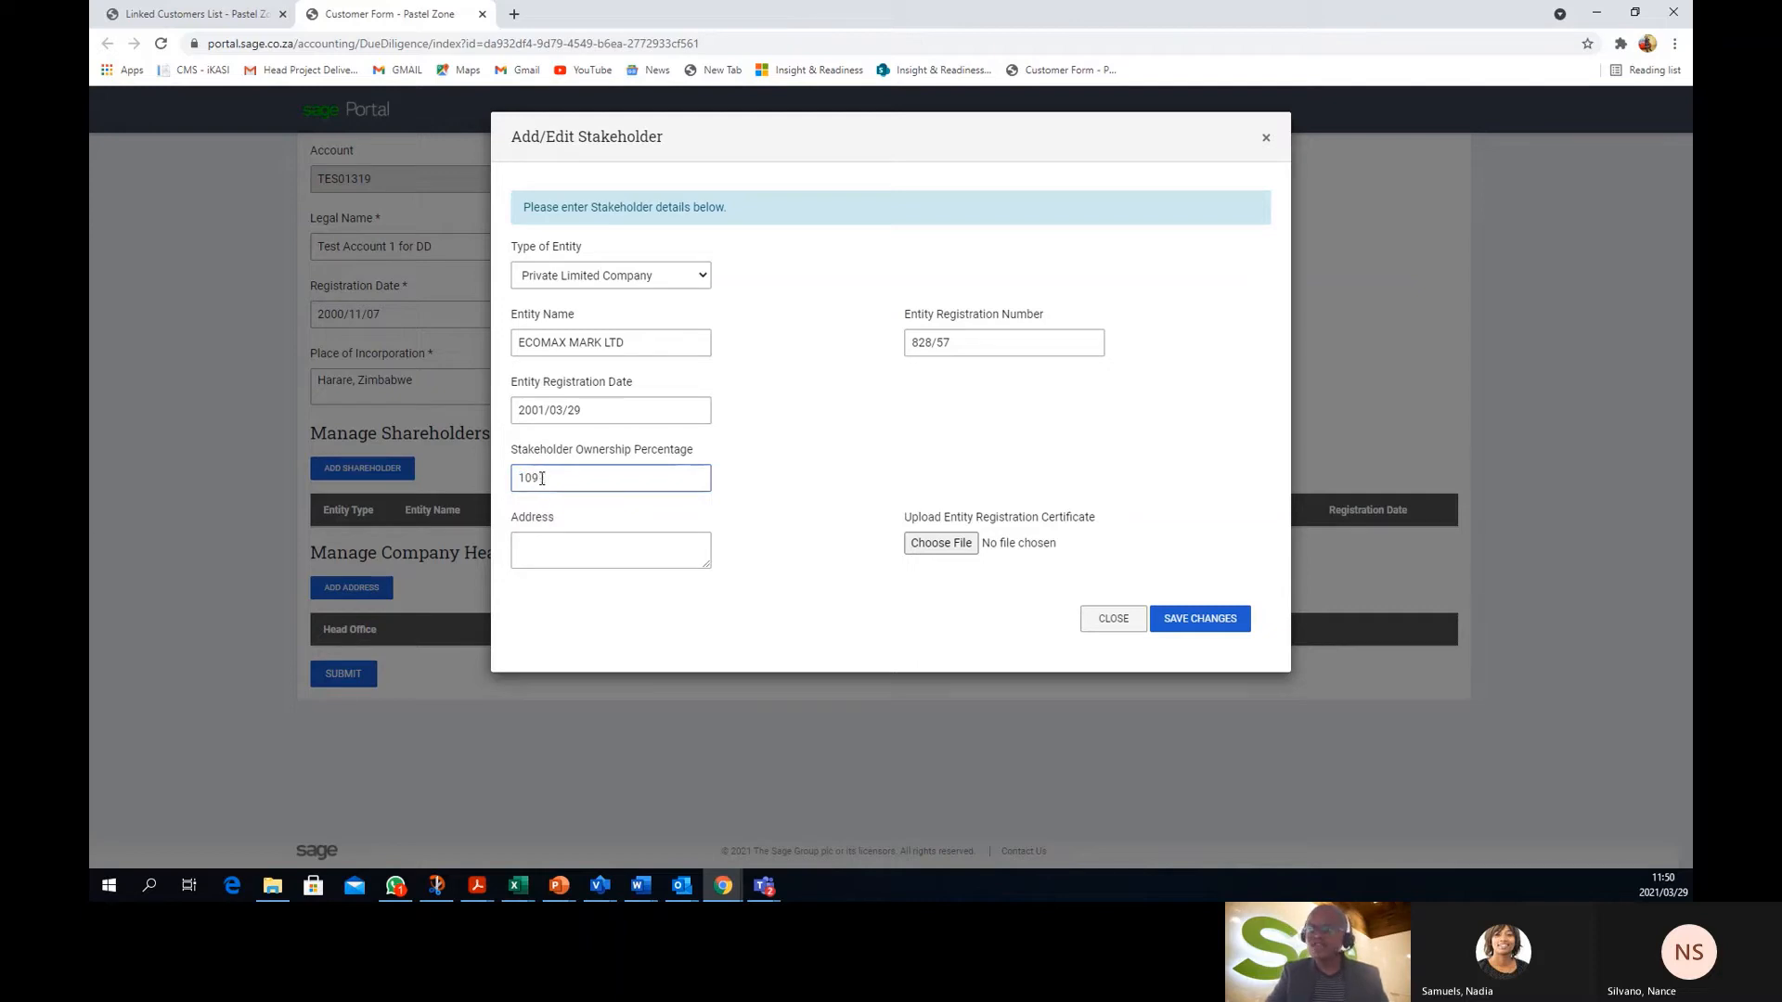
key("BackSpace")
type("00")
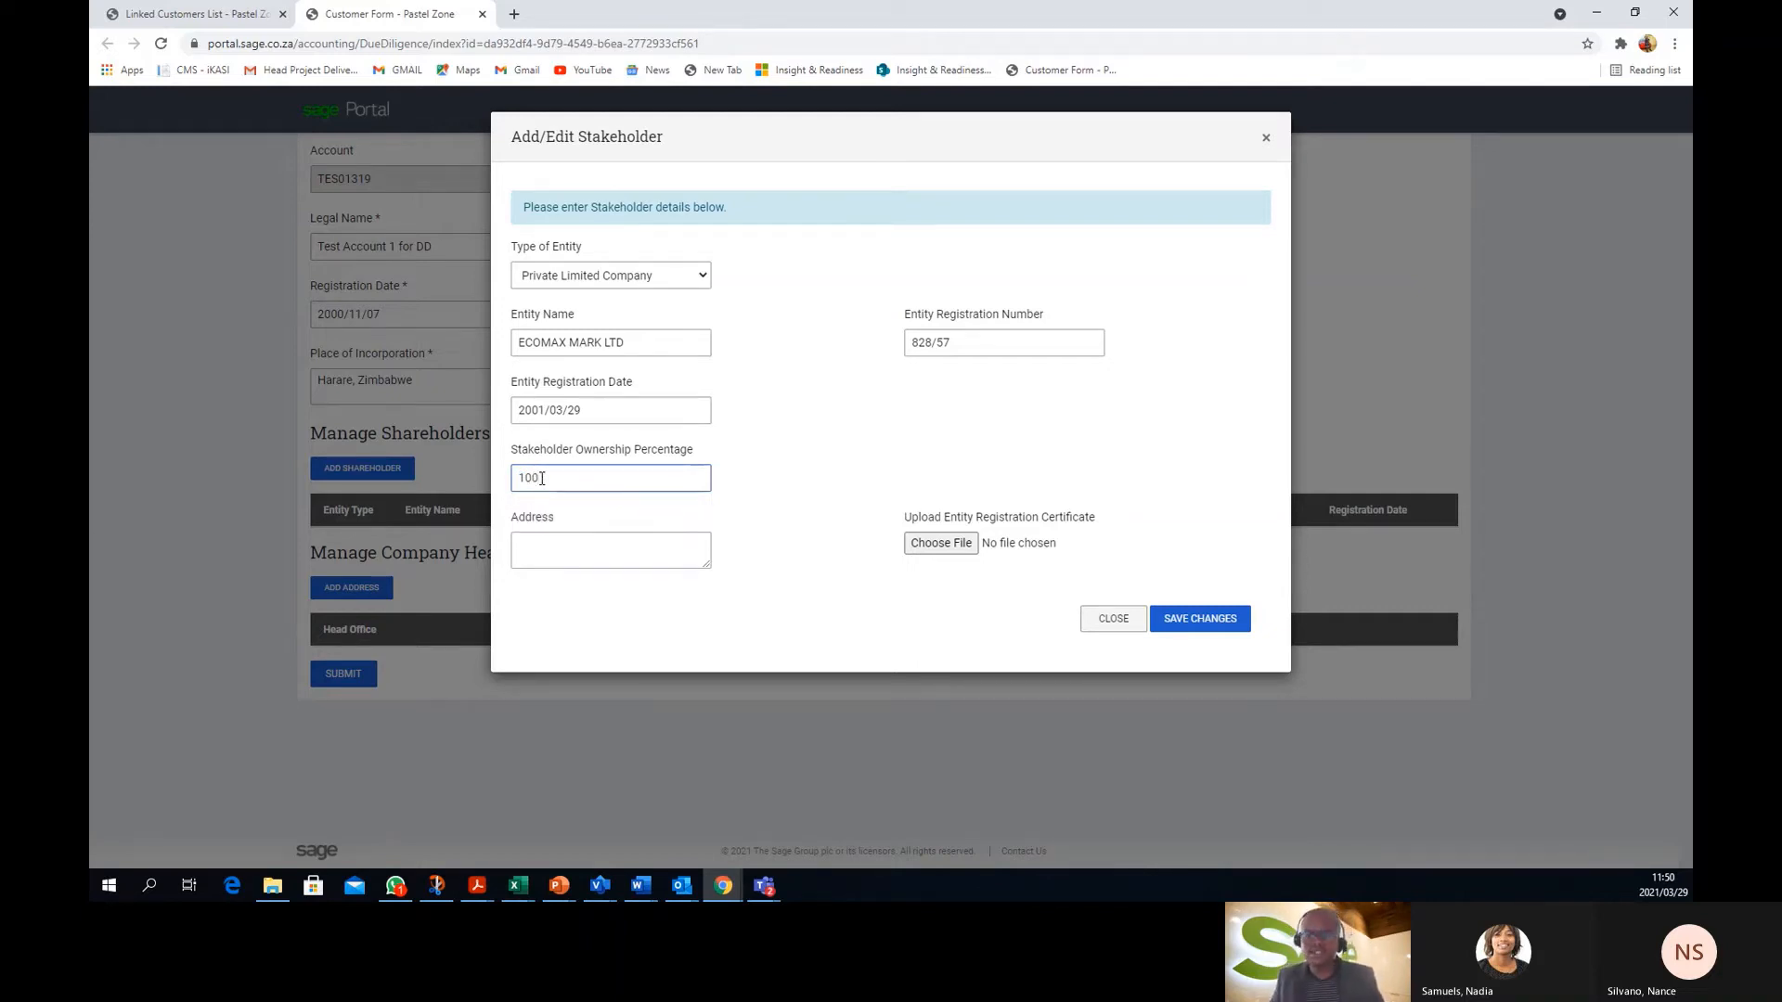
left_click(545, 542)
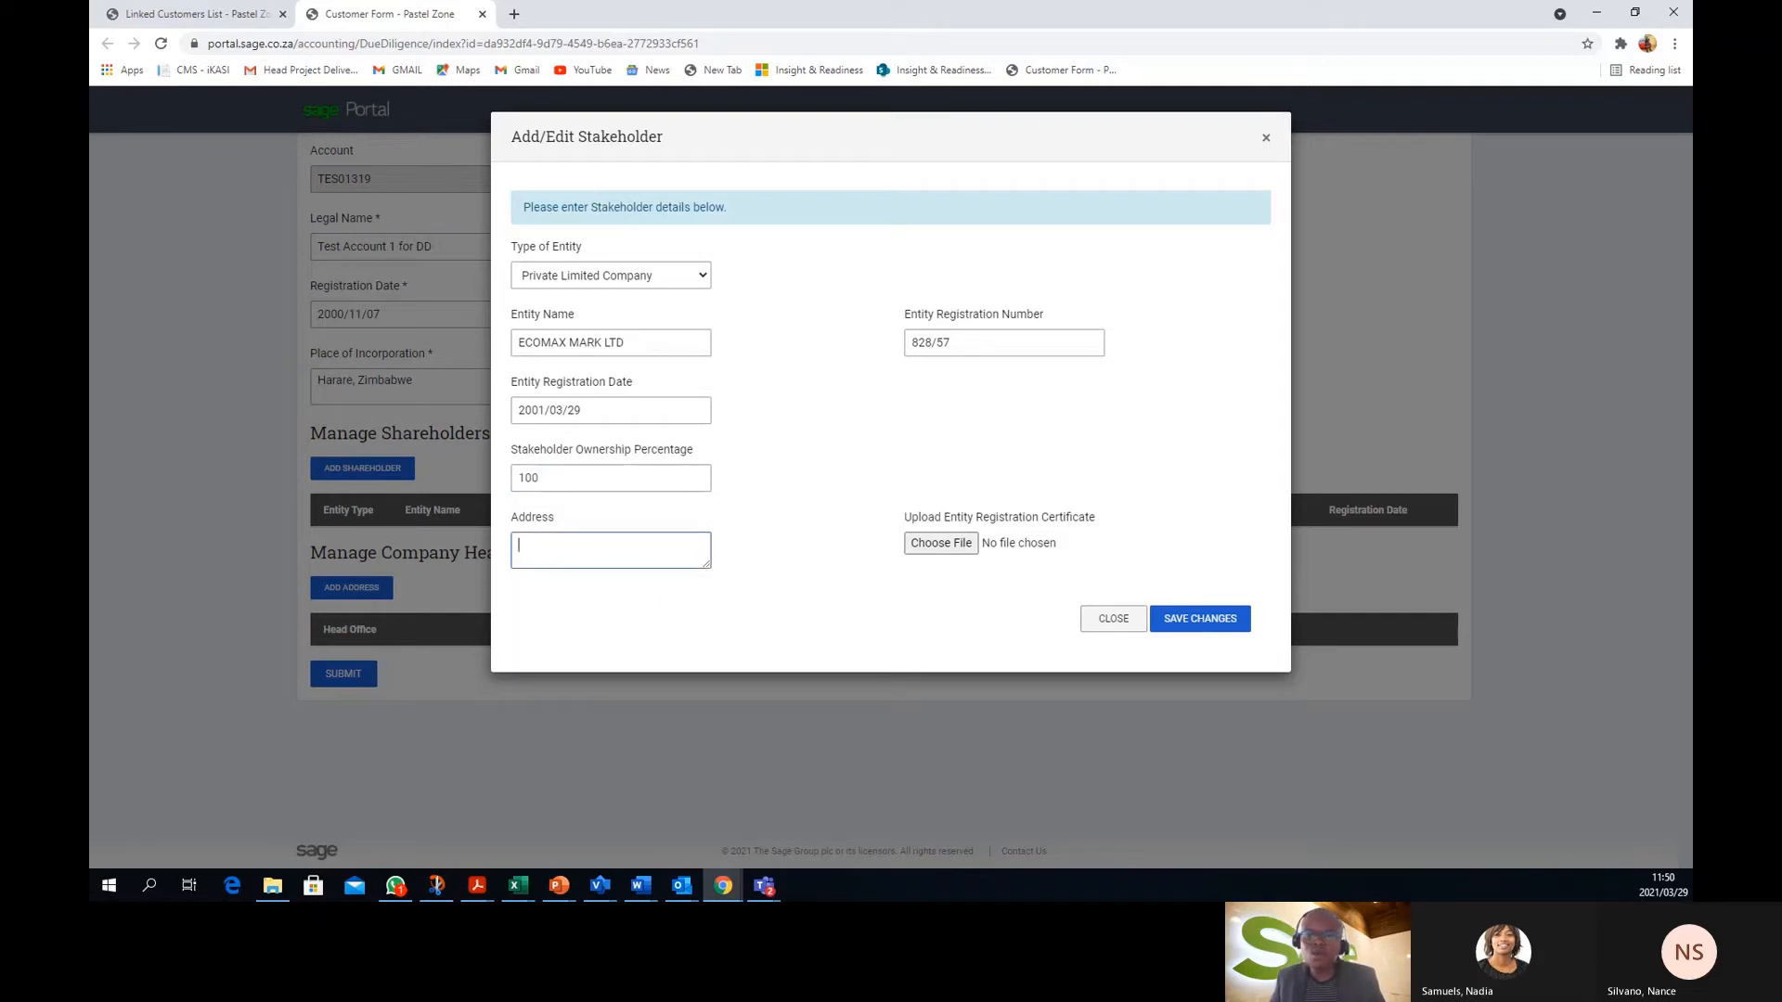
key("alt+Tab")
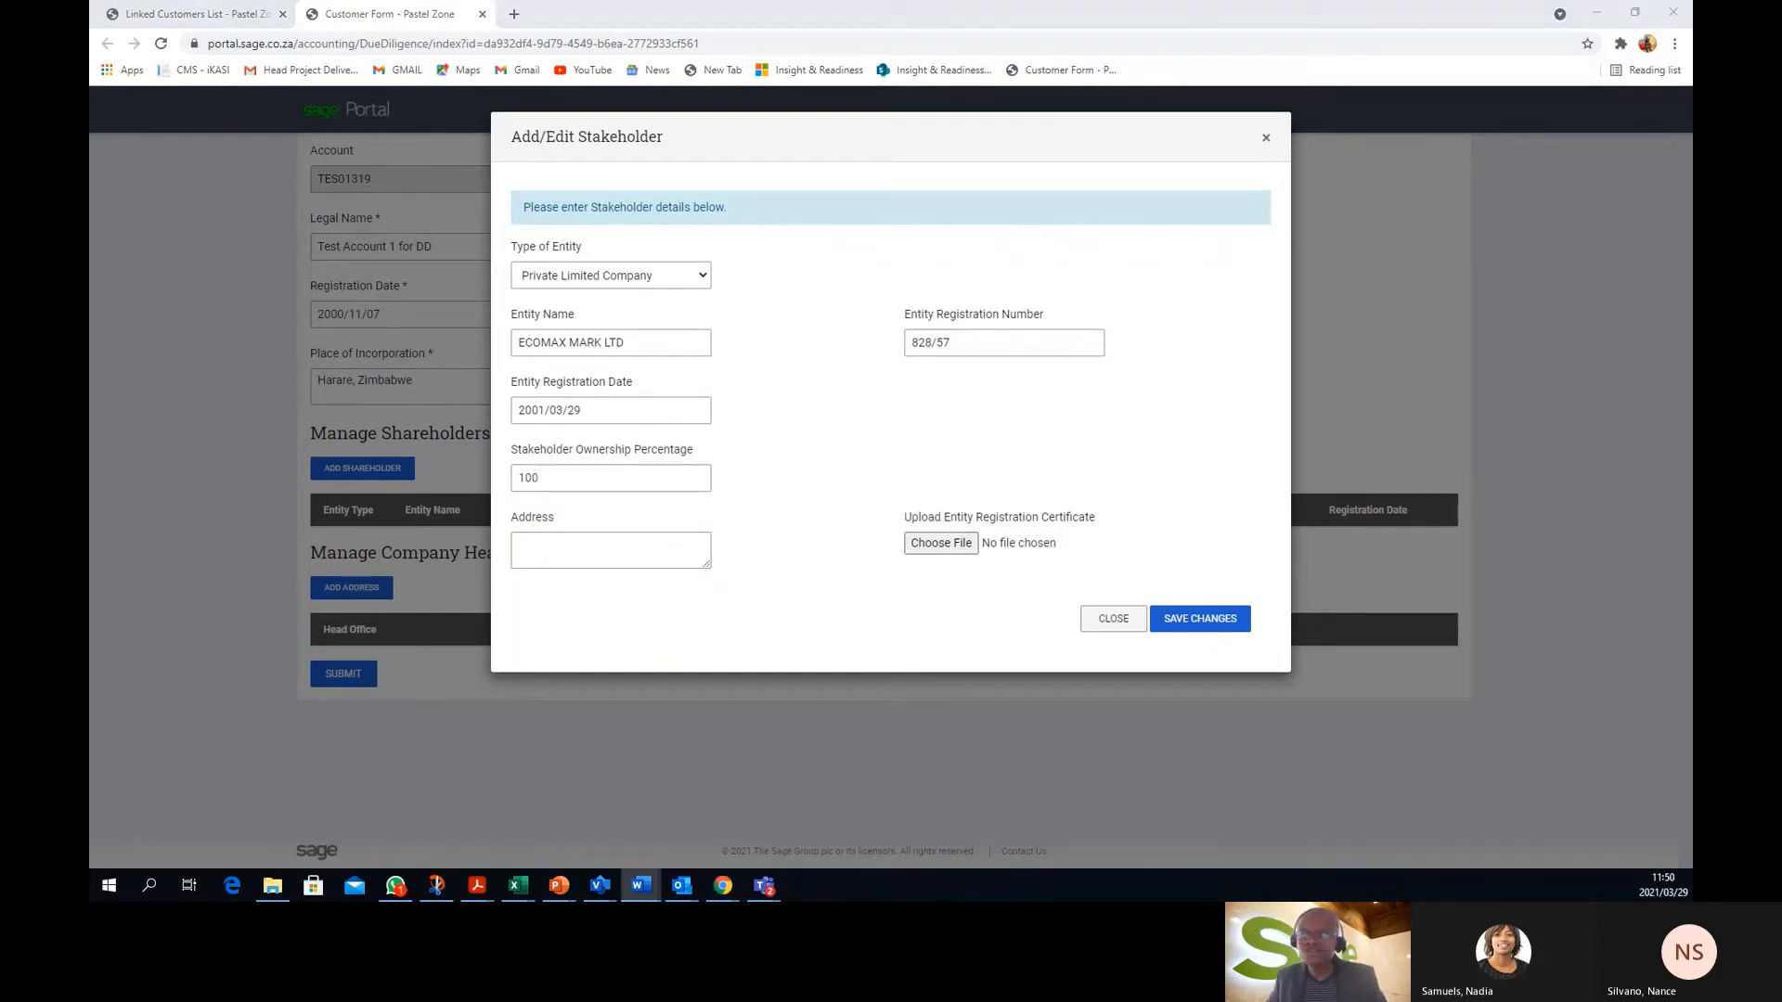
left_click(604, 546)
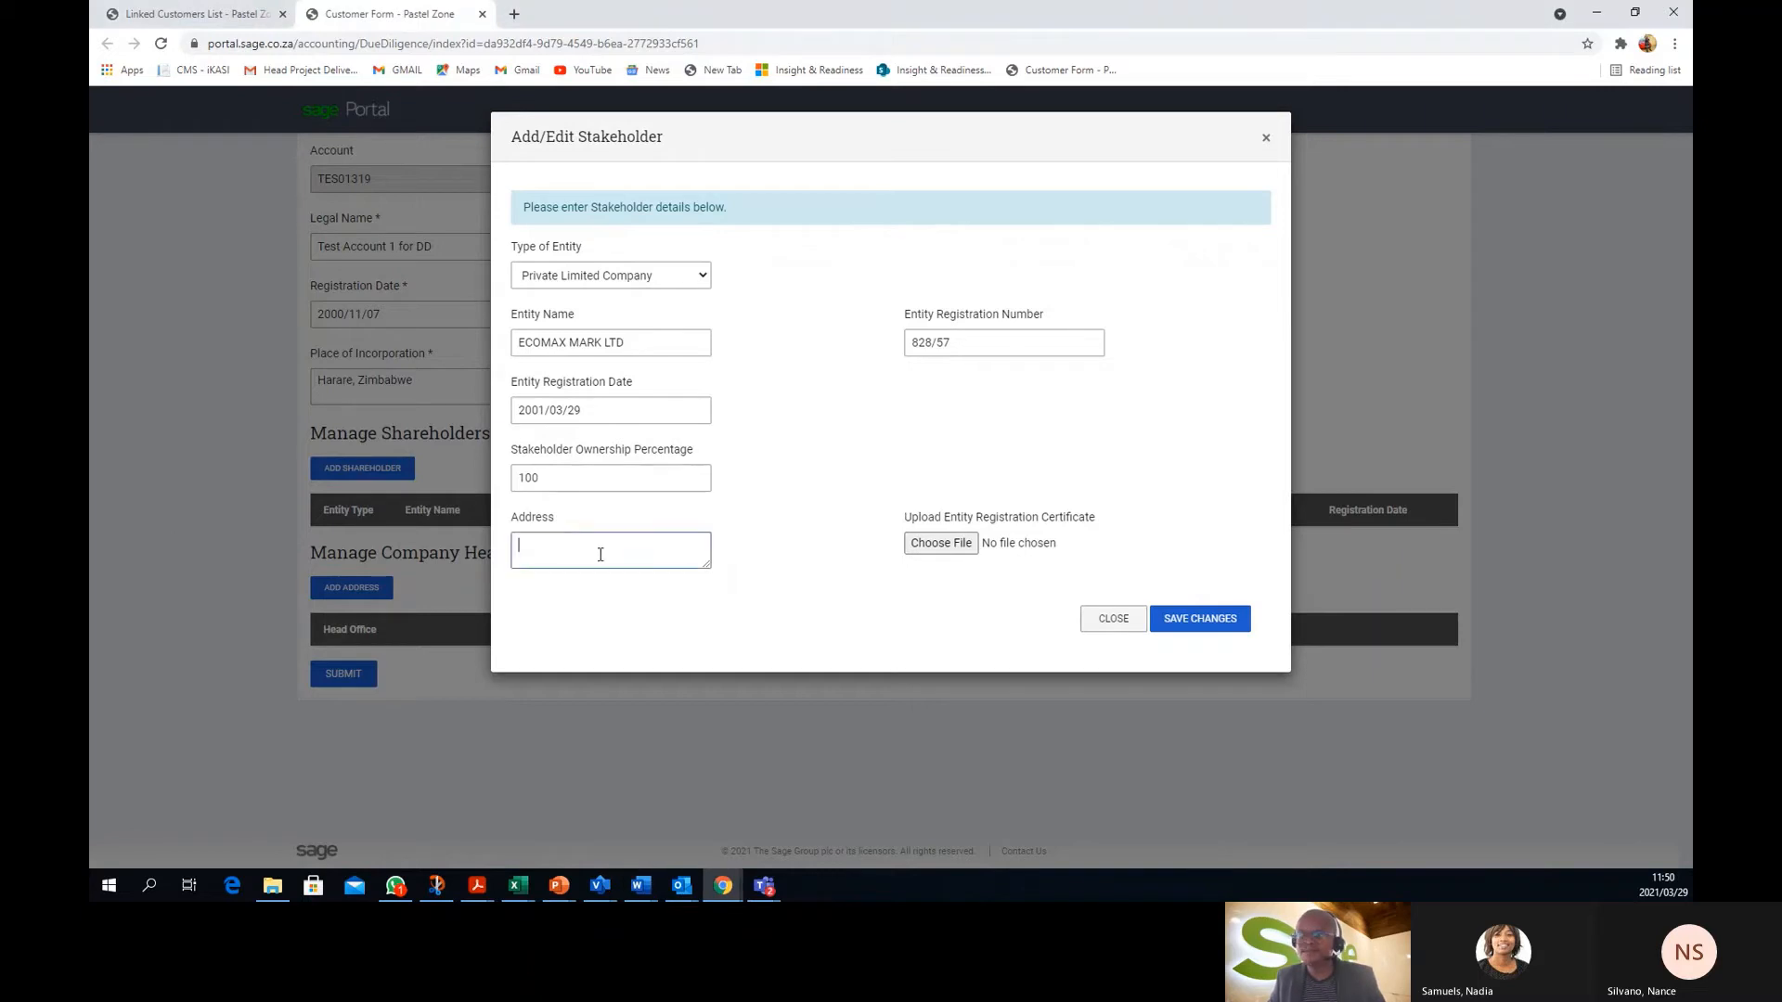
type("629 Anthony Avenue , Msasala")
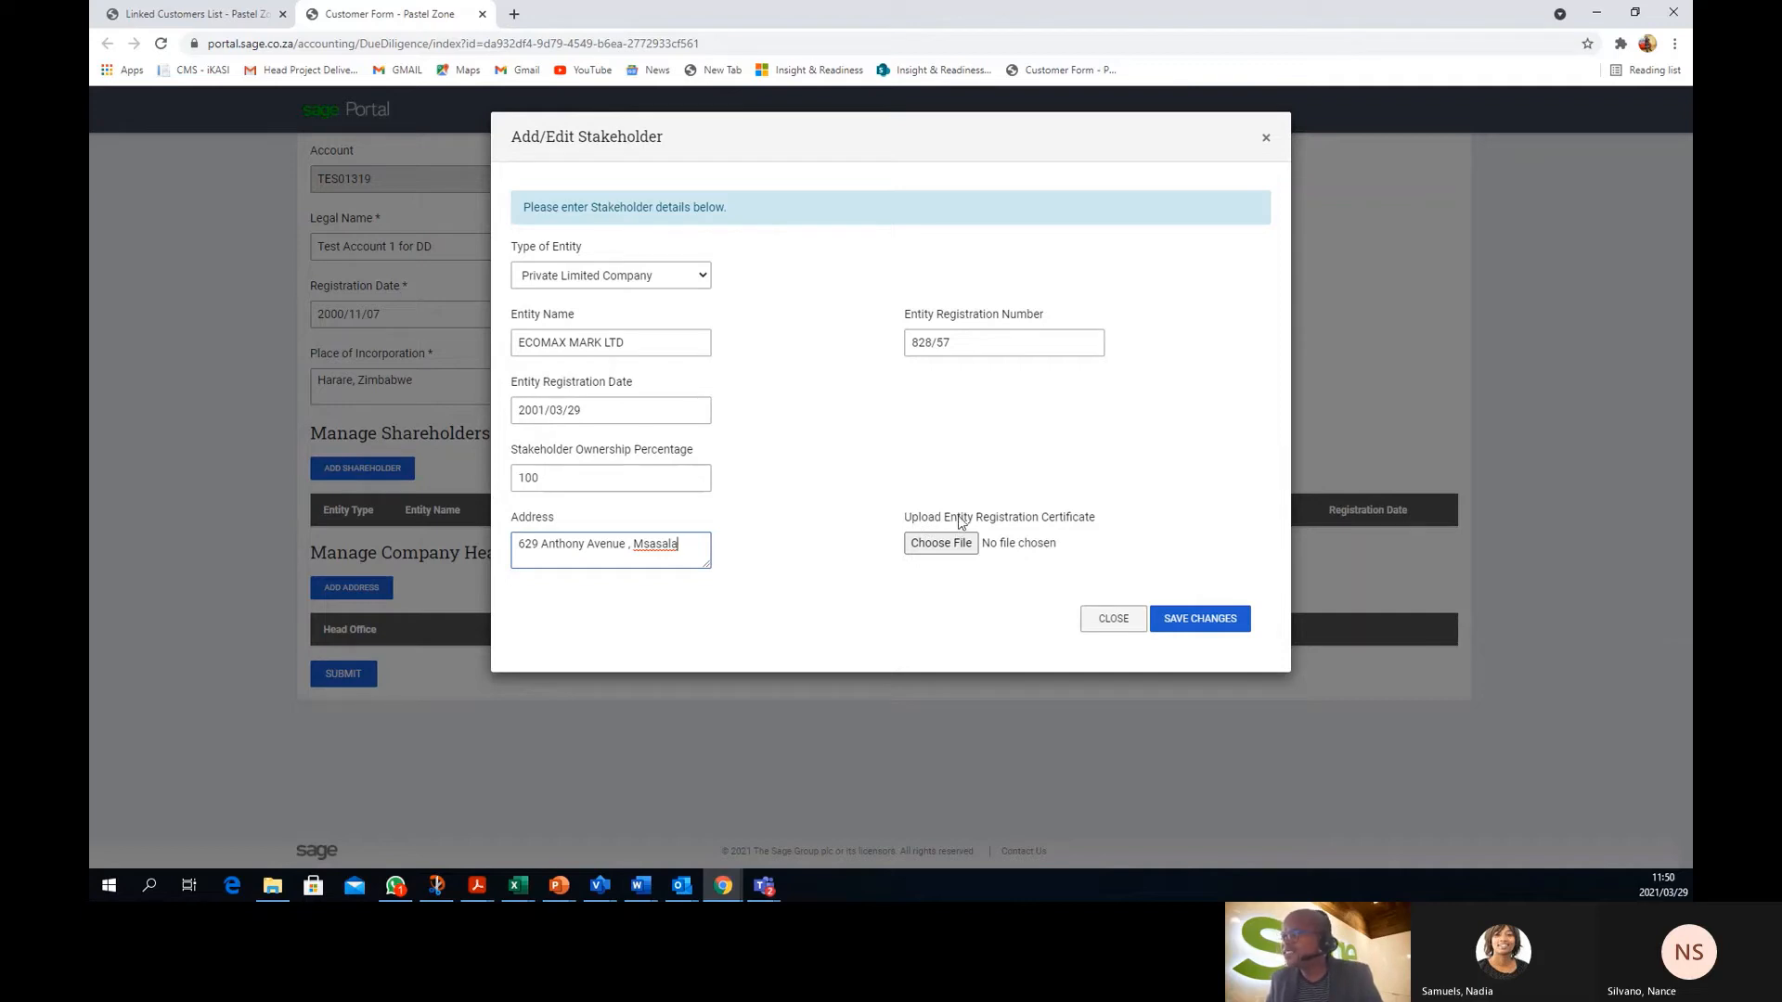
Attach Attachments.png as the registration certificate and save the stakeholder
left_click(940, 544)
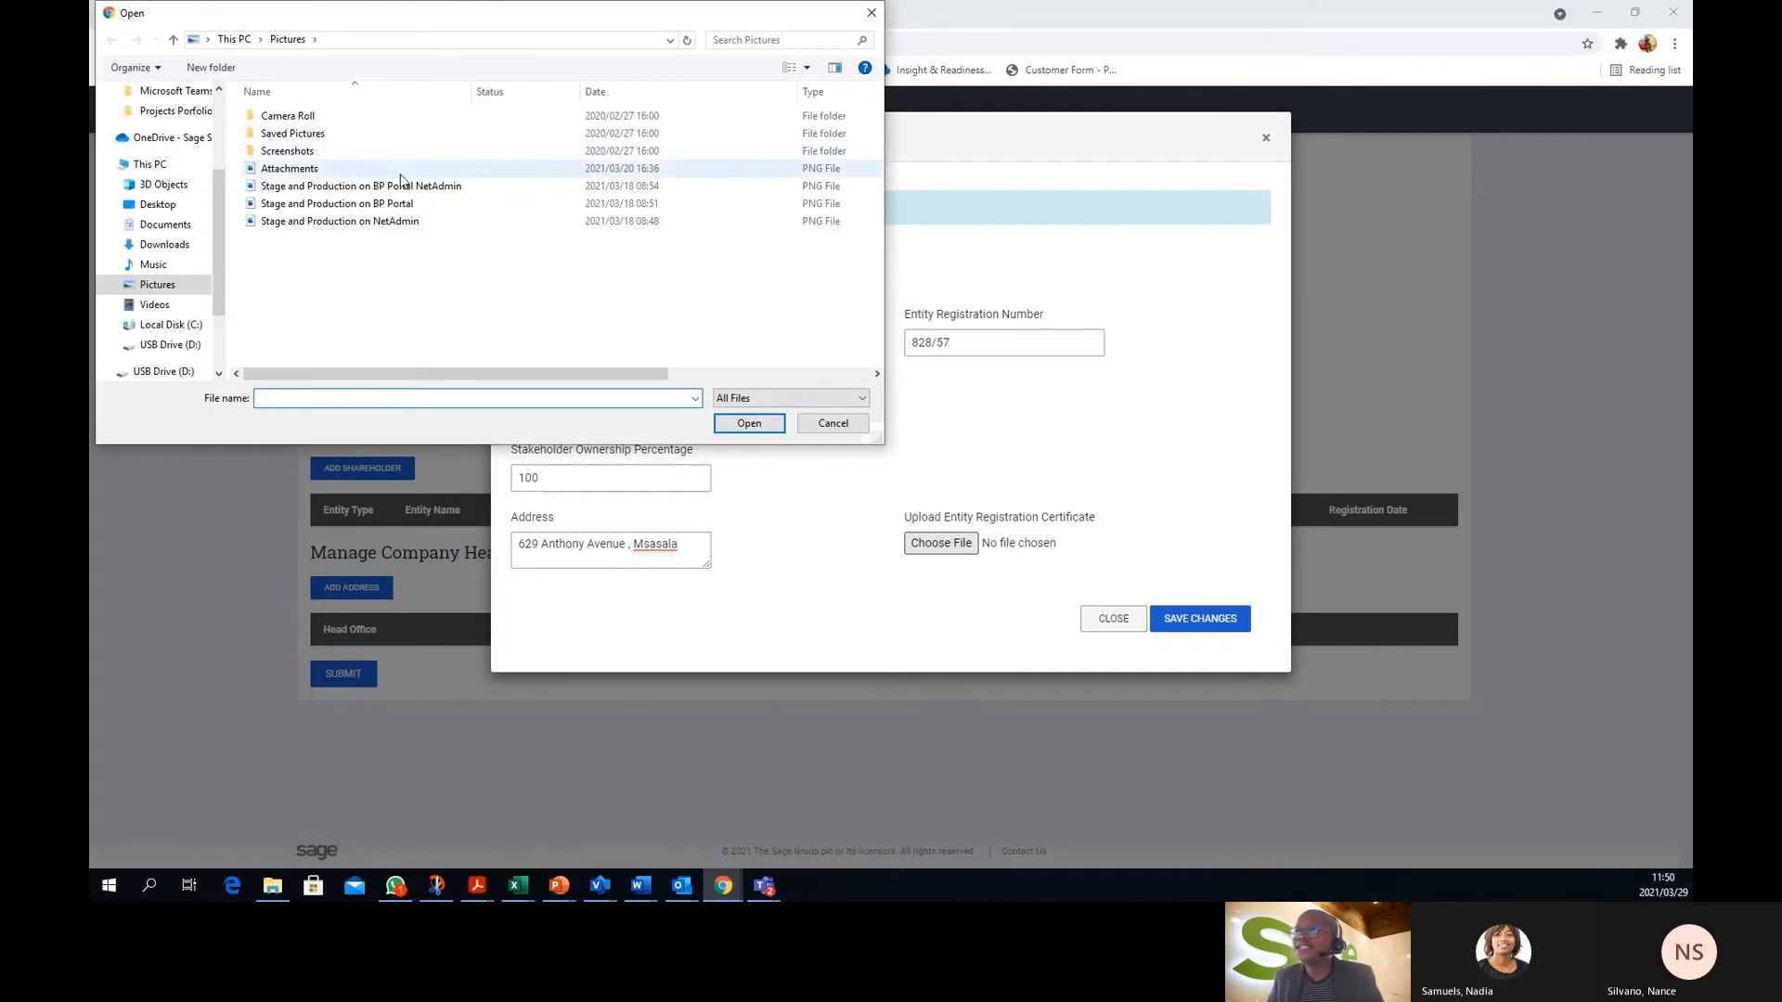
double_click(443, 171)
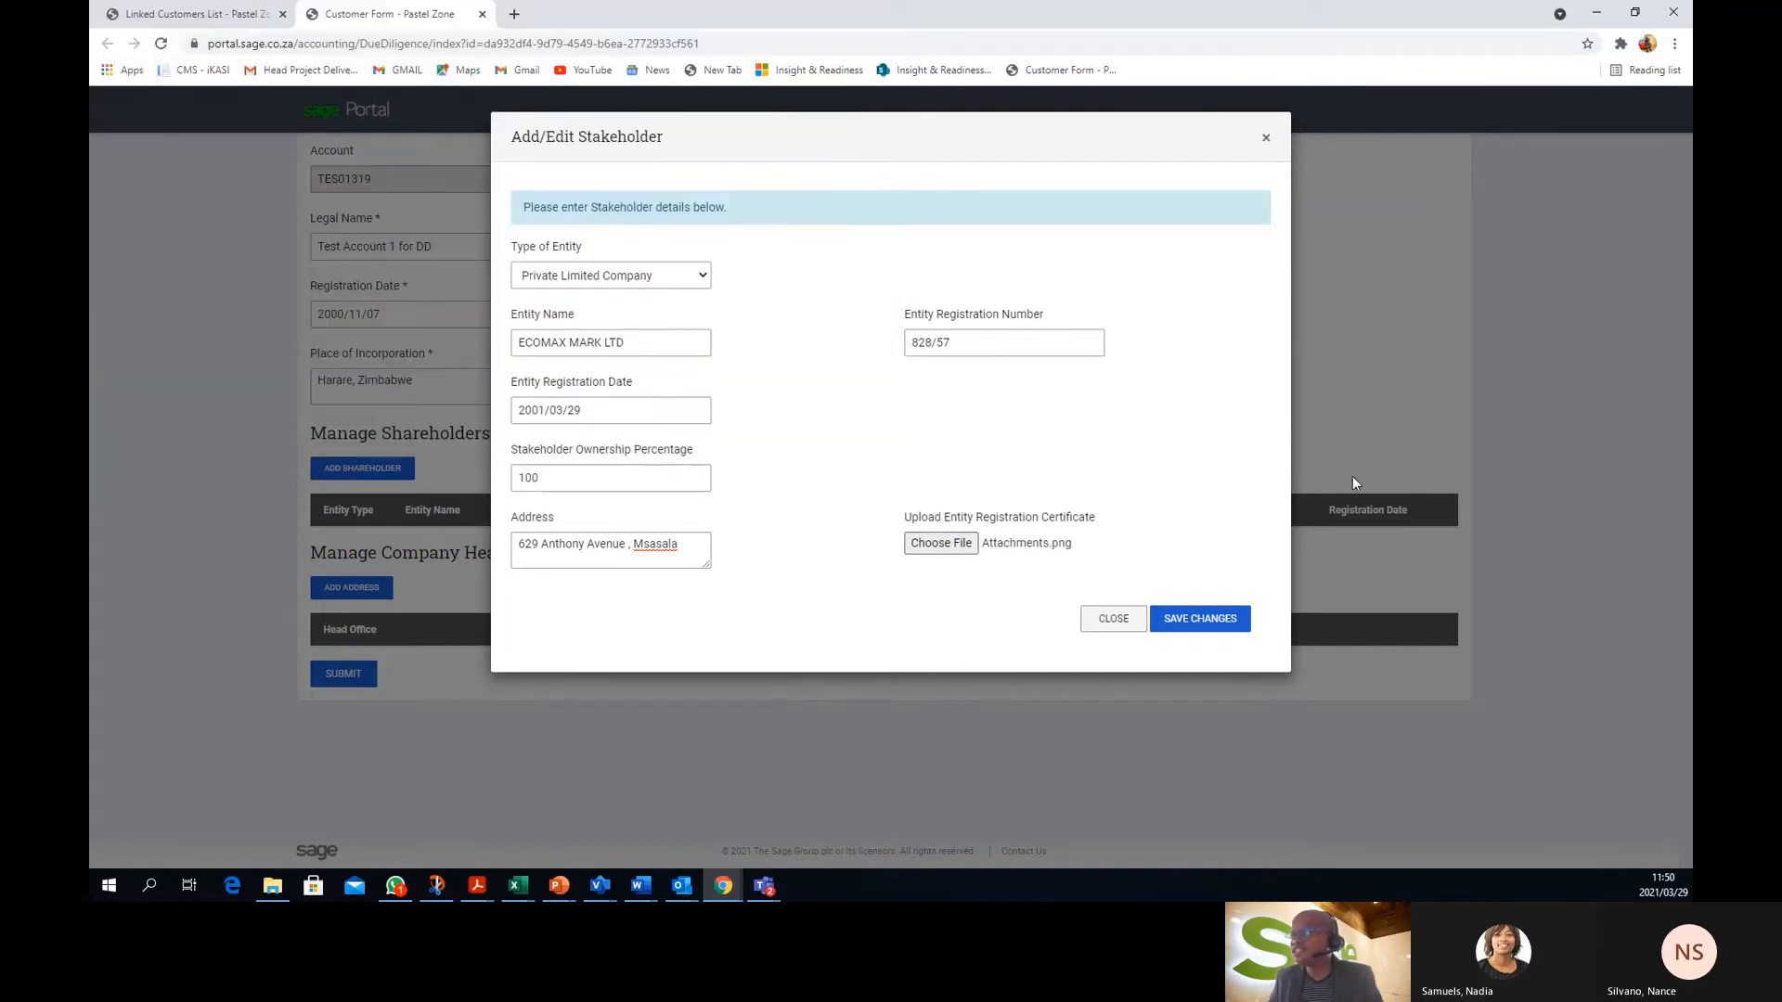
left_click(1200, 619)
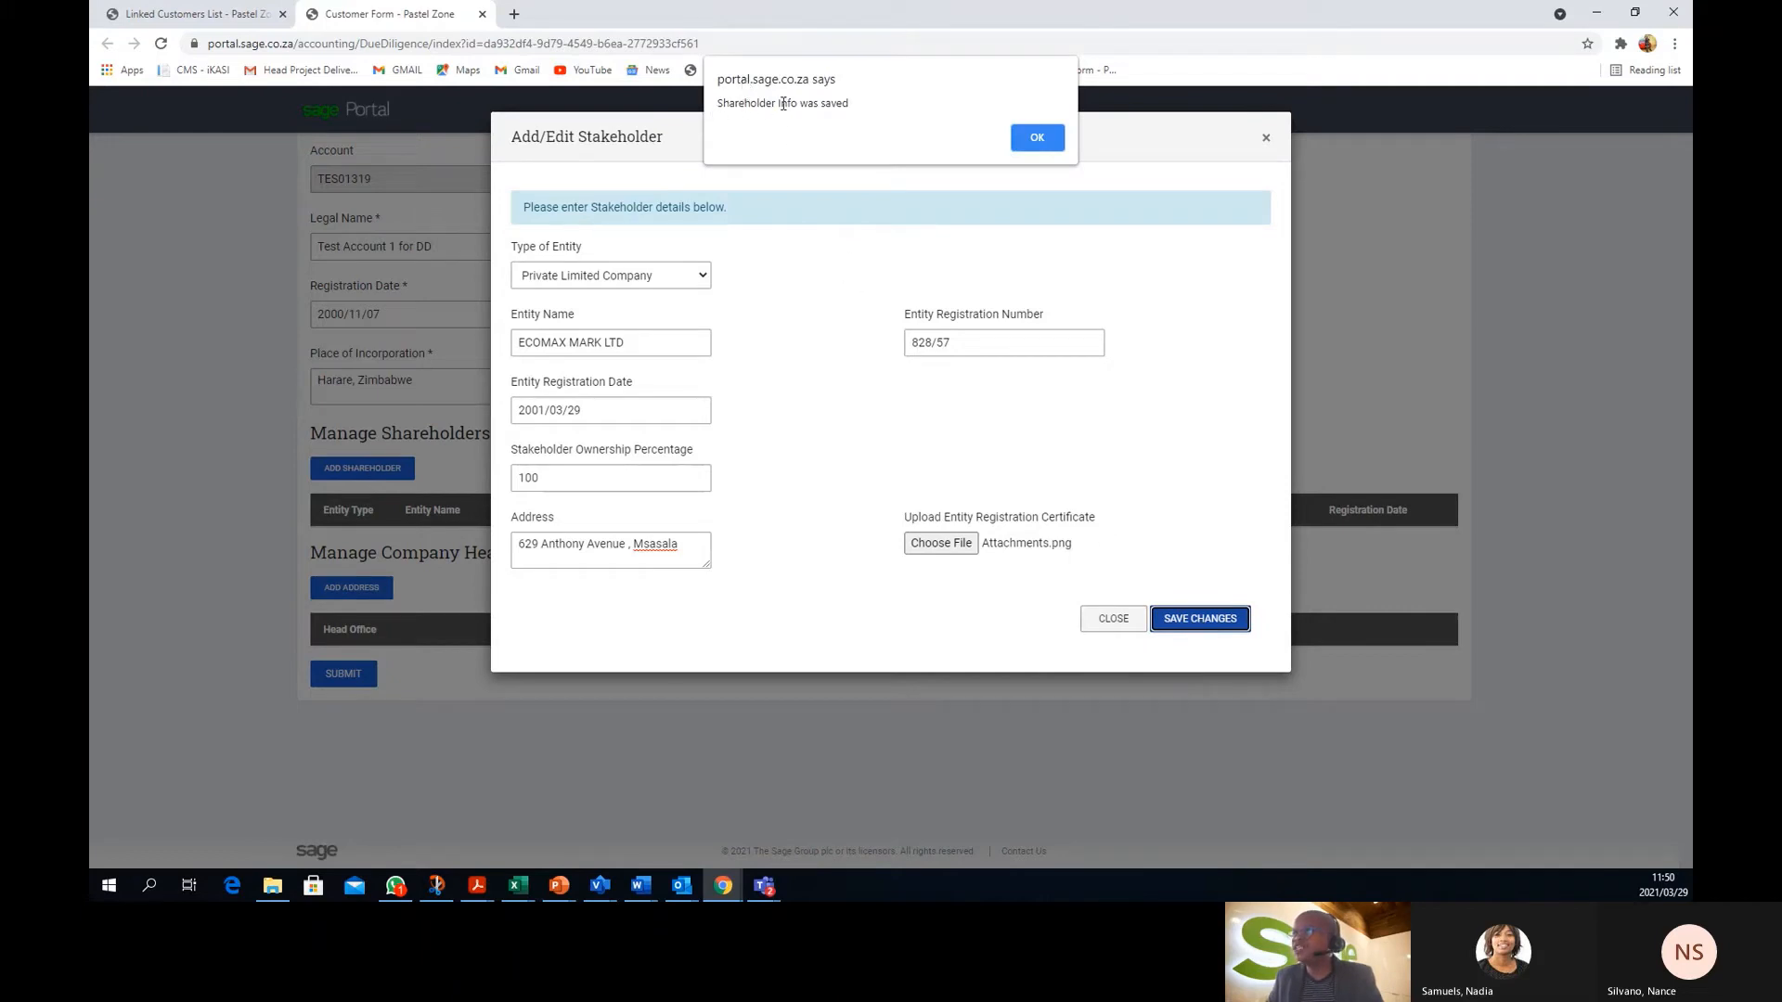
Acknowledge the 'Shareholder Info was saved' alert and open a blank Add/Edit Stakeholder dialog
left_click(1037, 138)
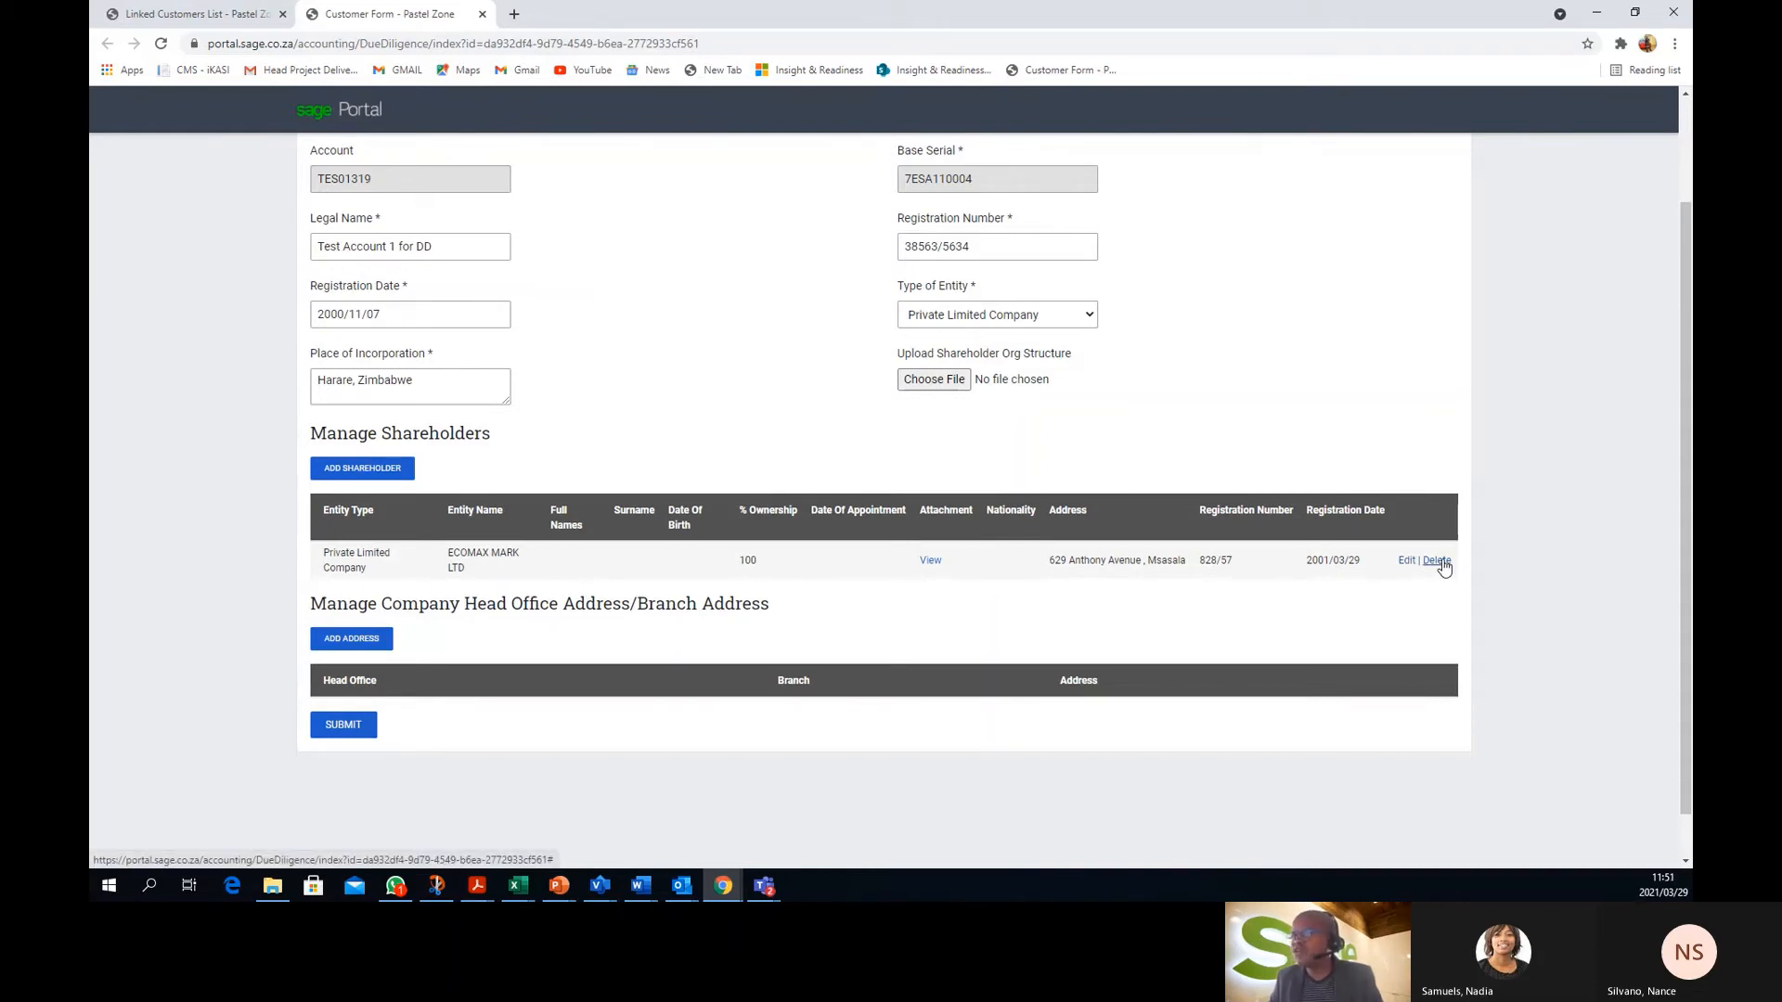
scroll(1444, 566, "down", 1)
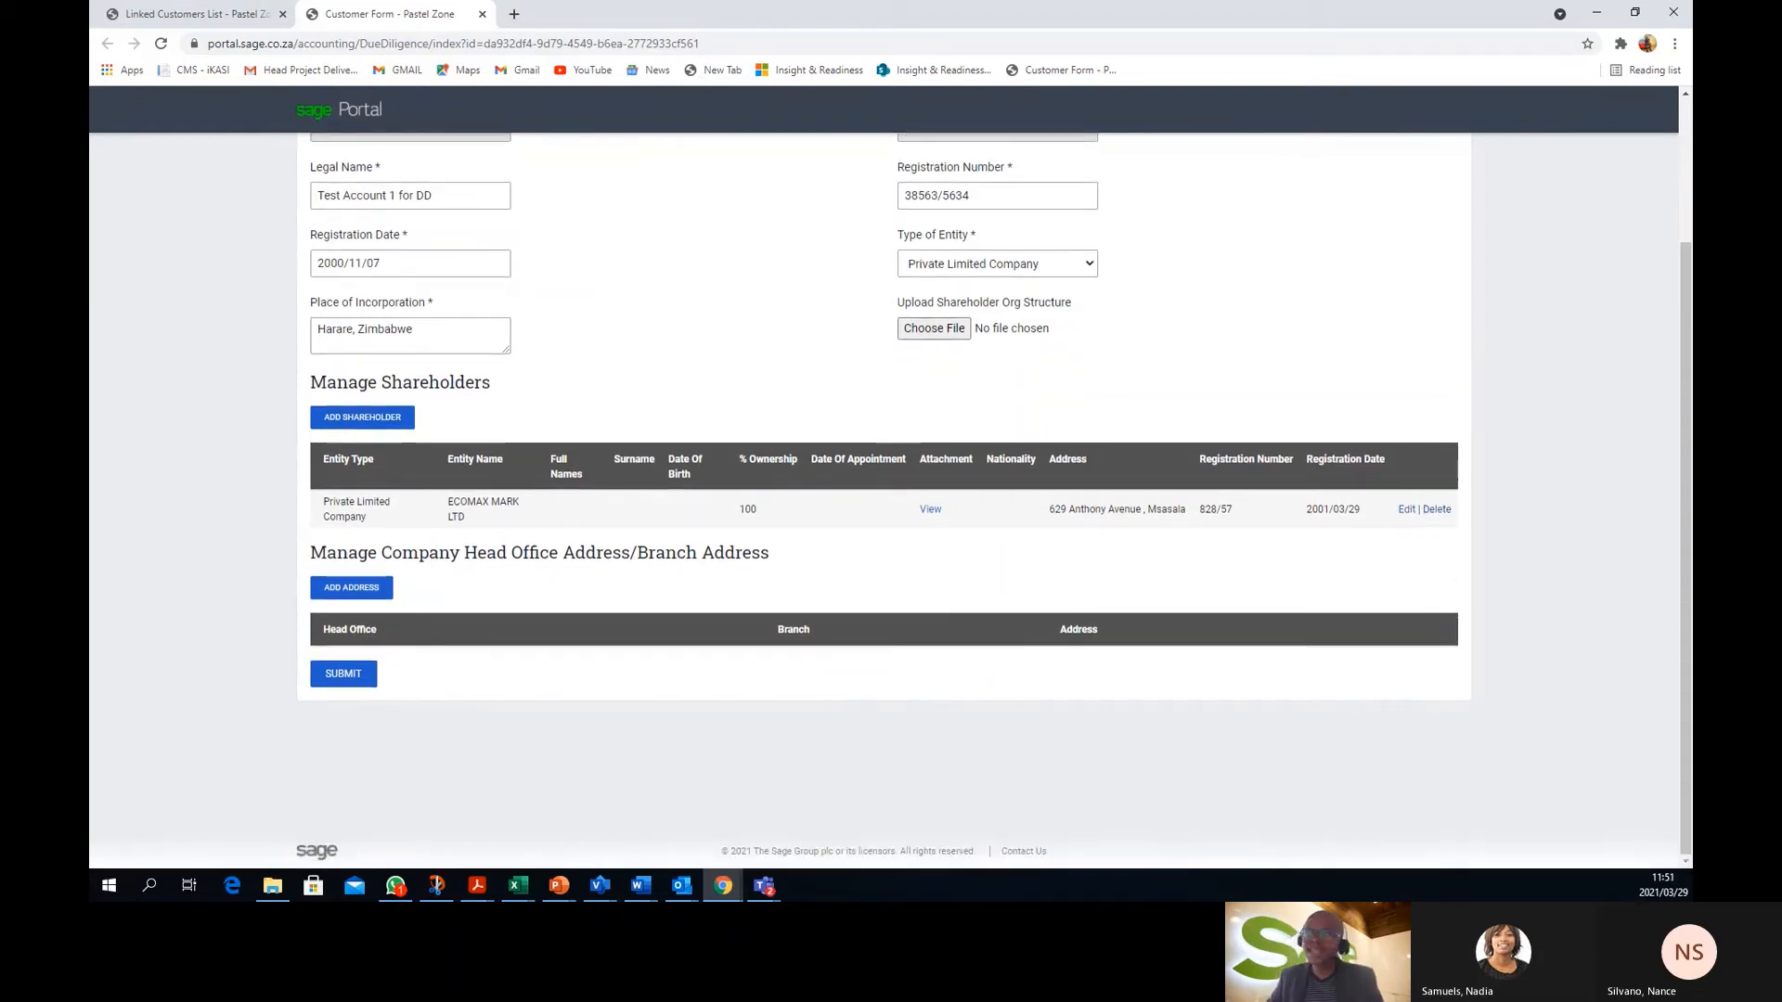
left_click(319, 419)
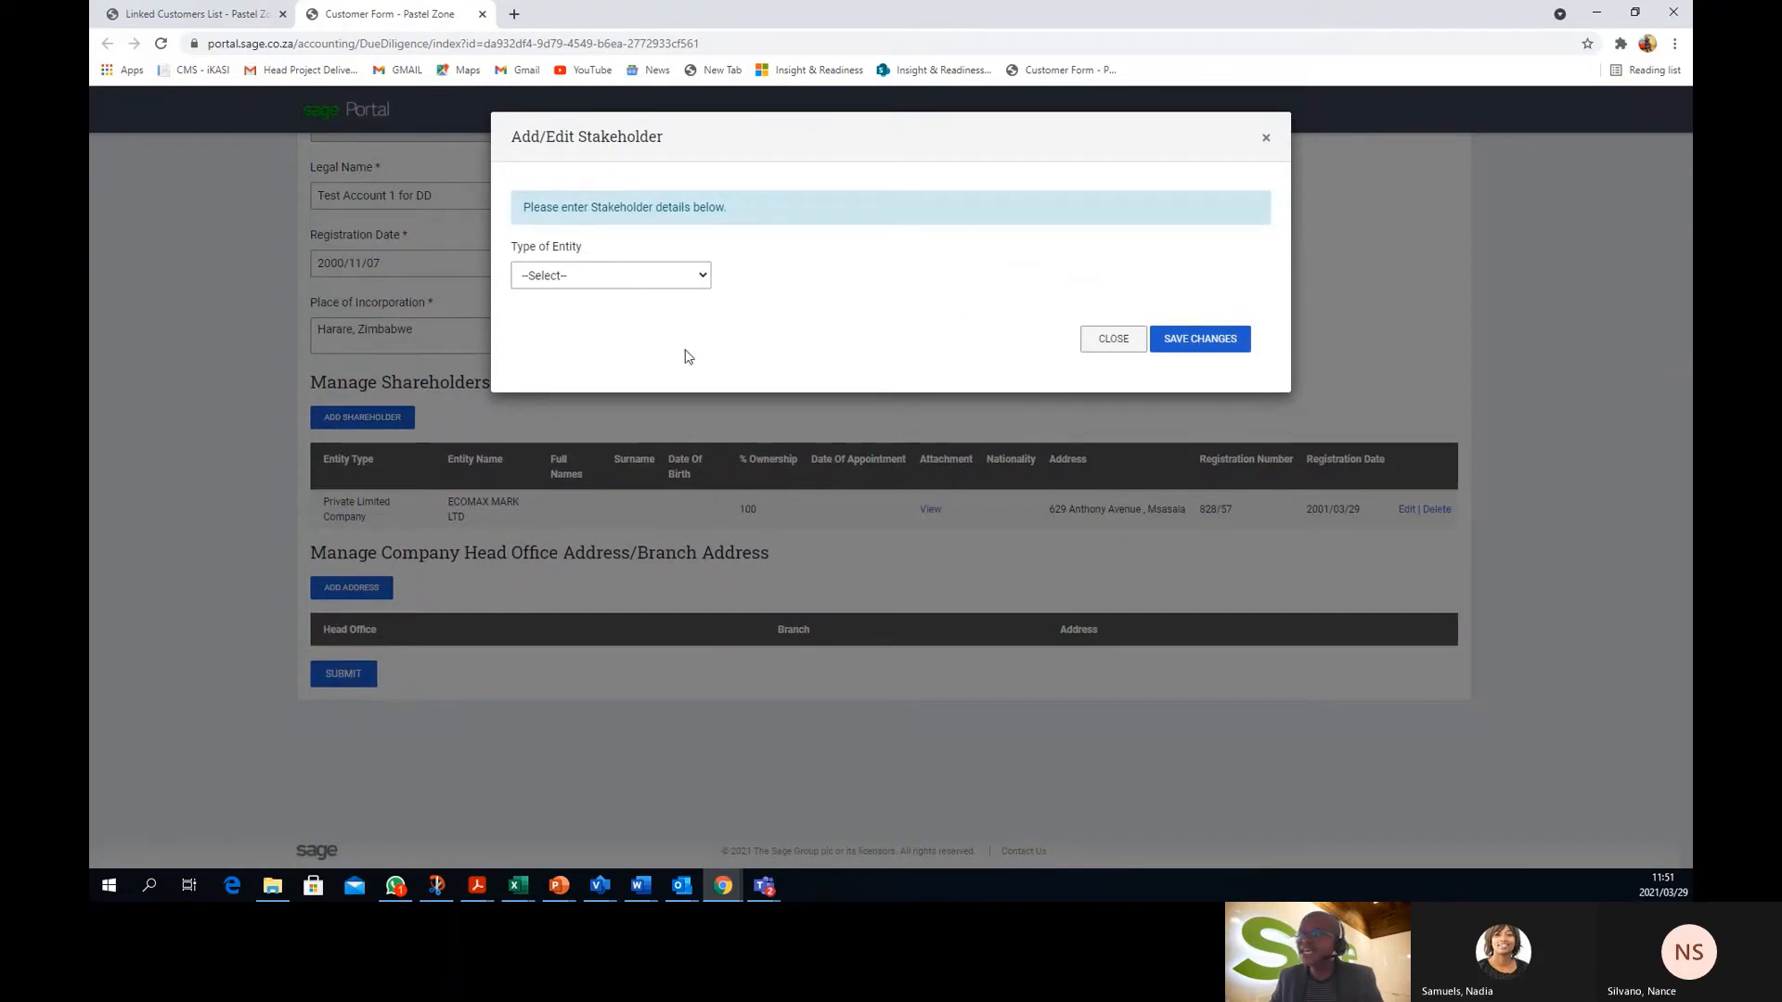
Enter a Private Limited Company stakeholder named MEDICOAT PHARM with registration number 70565/63
left_click(703, 279)
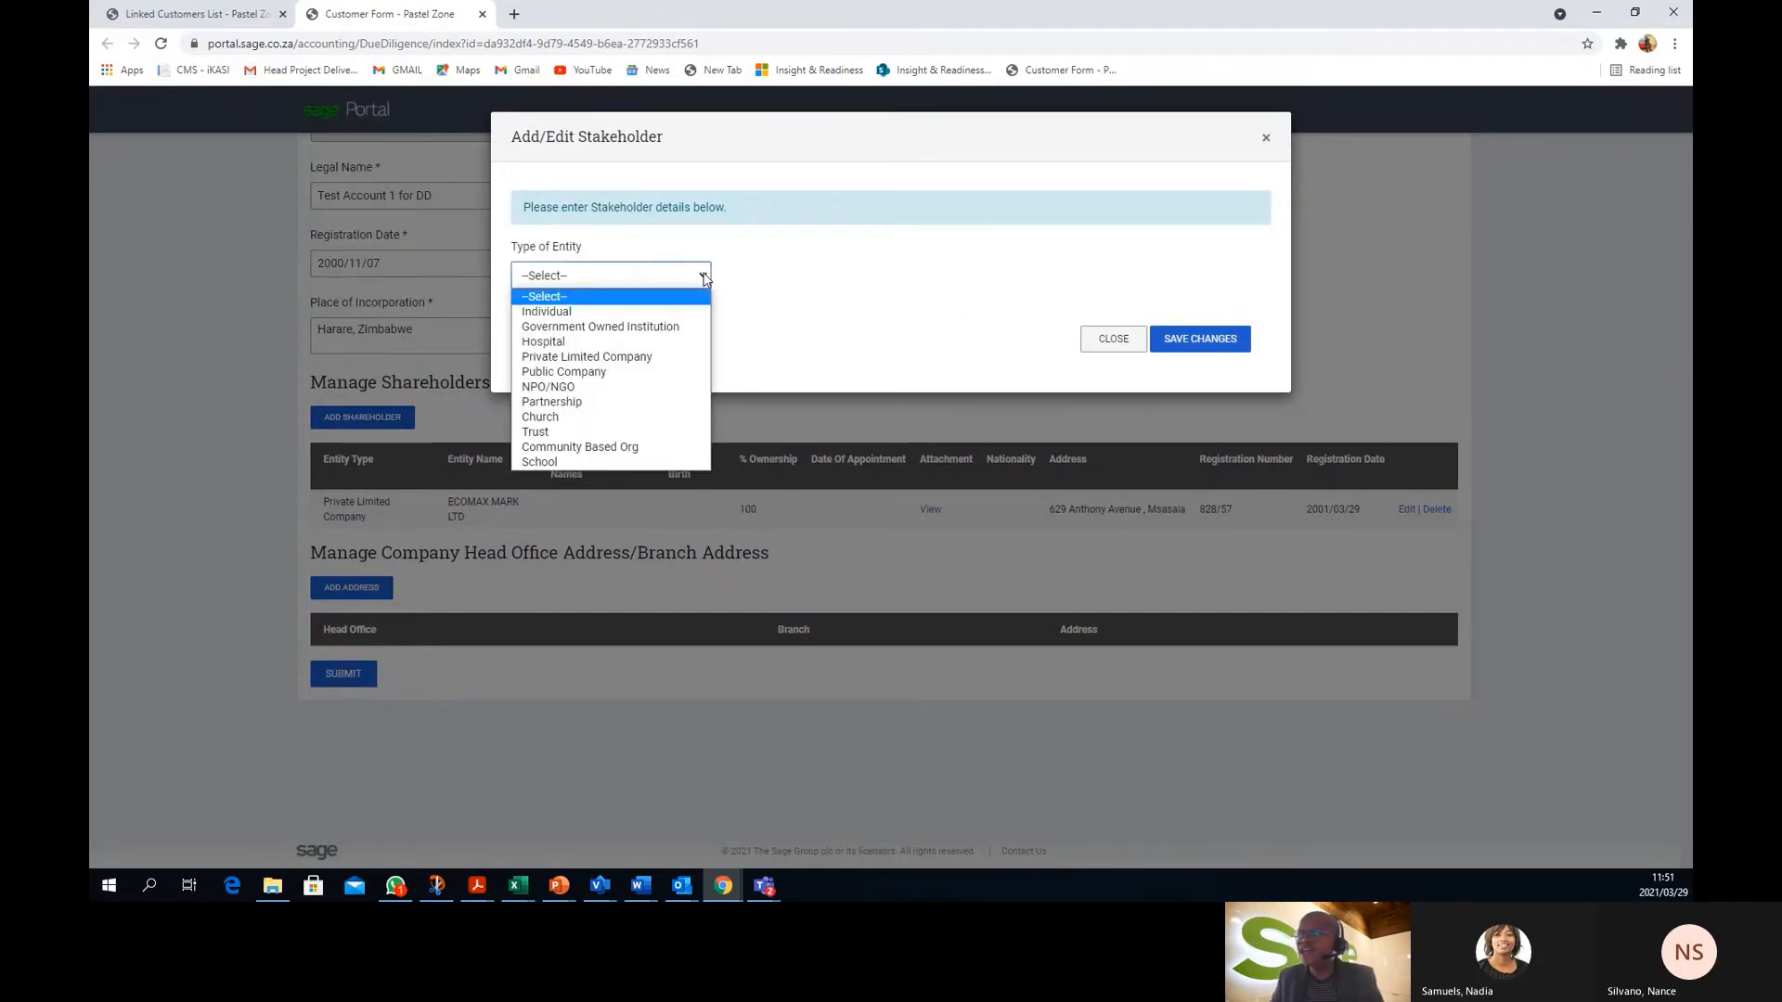
left_click(682, 357)
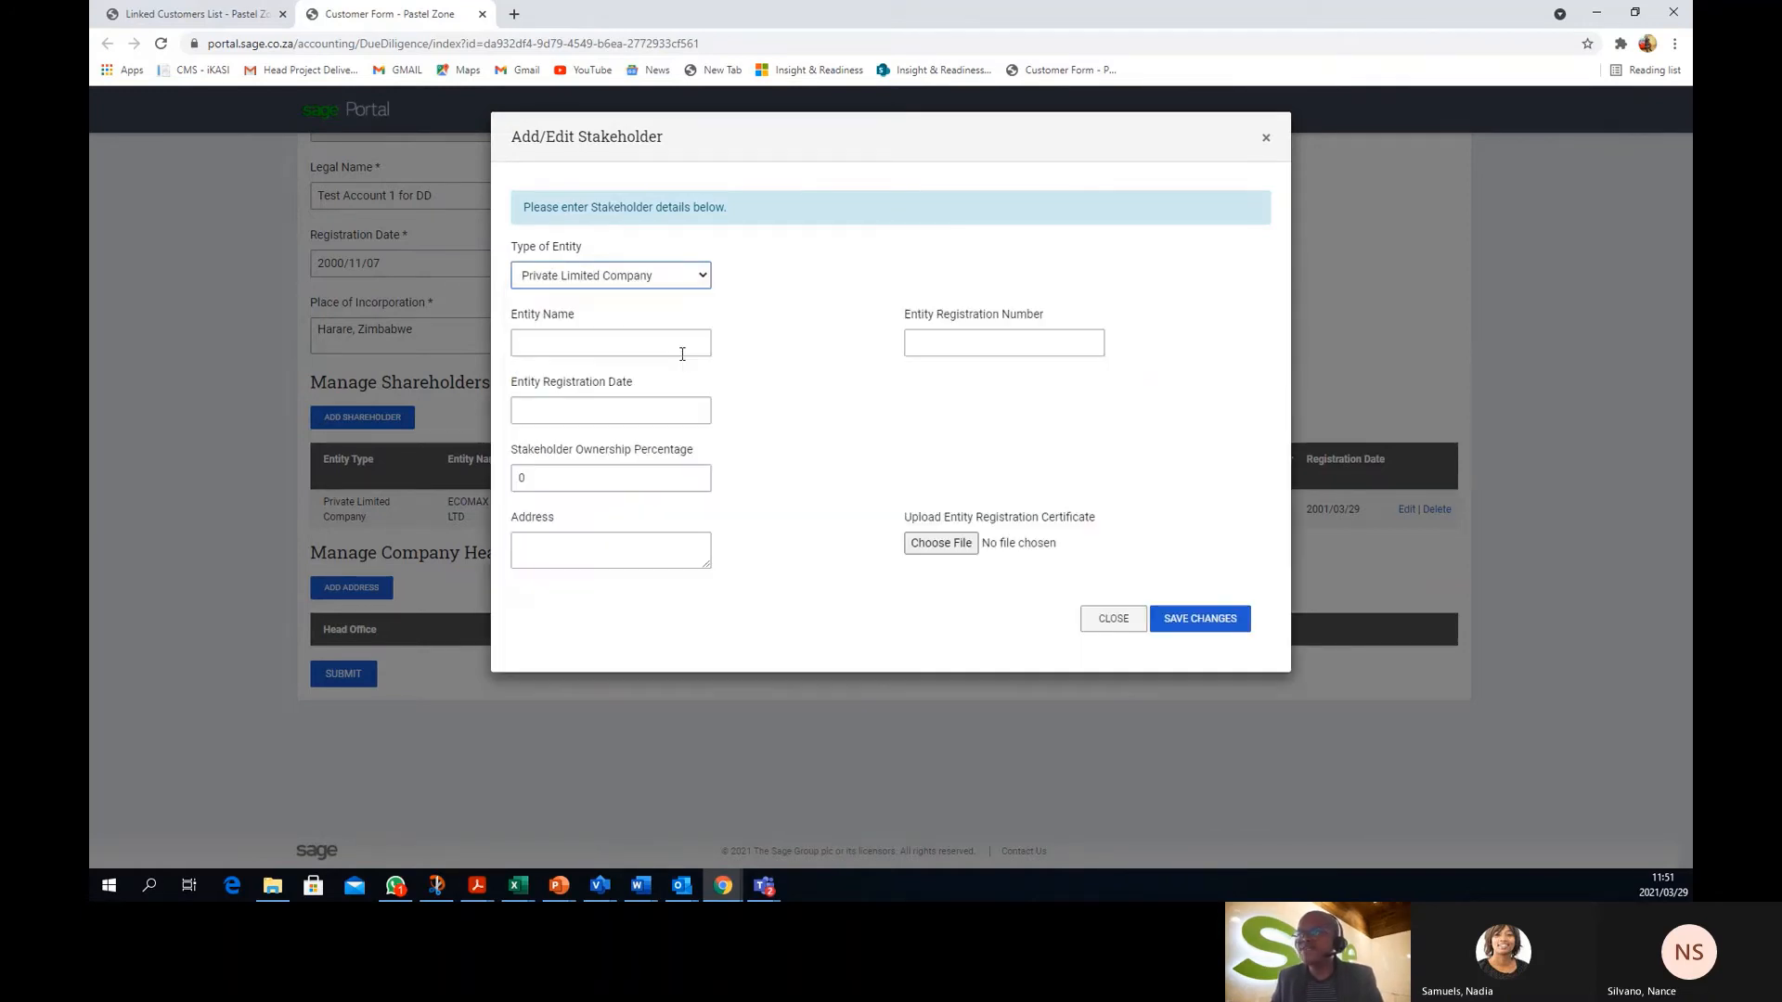
key("alt+Tab")
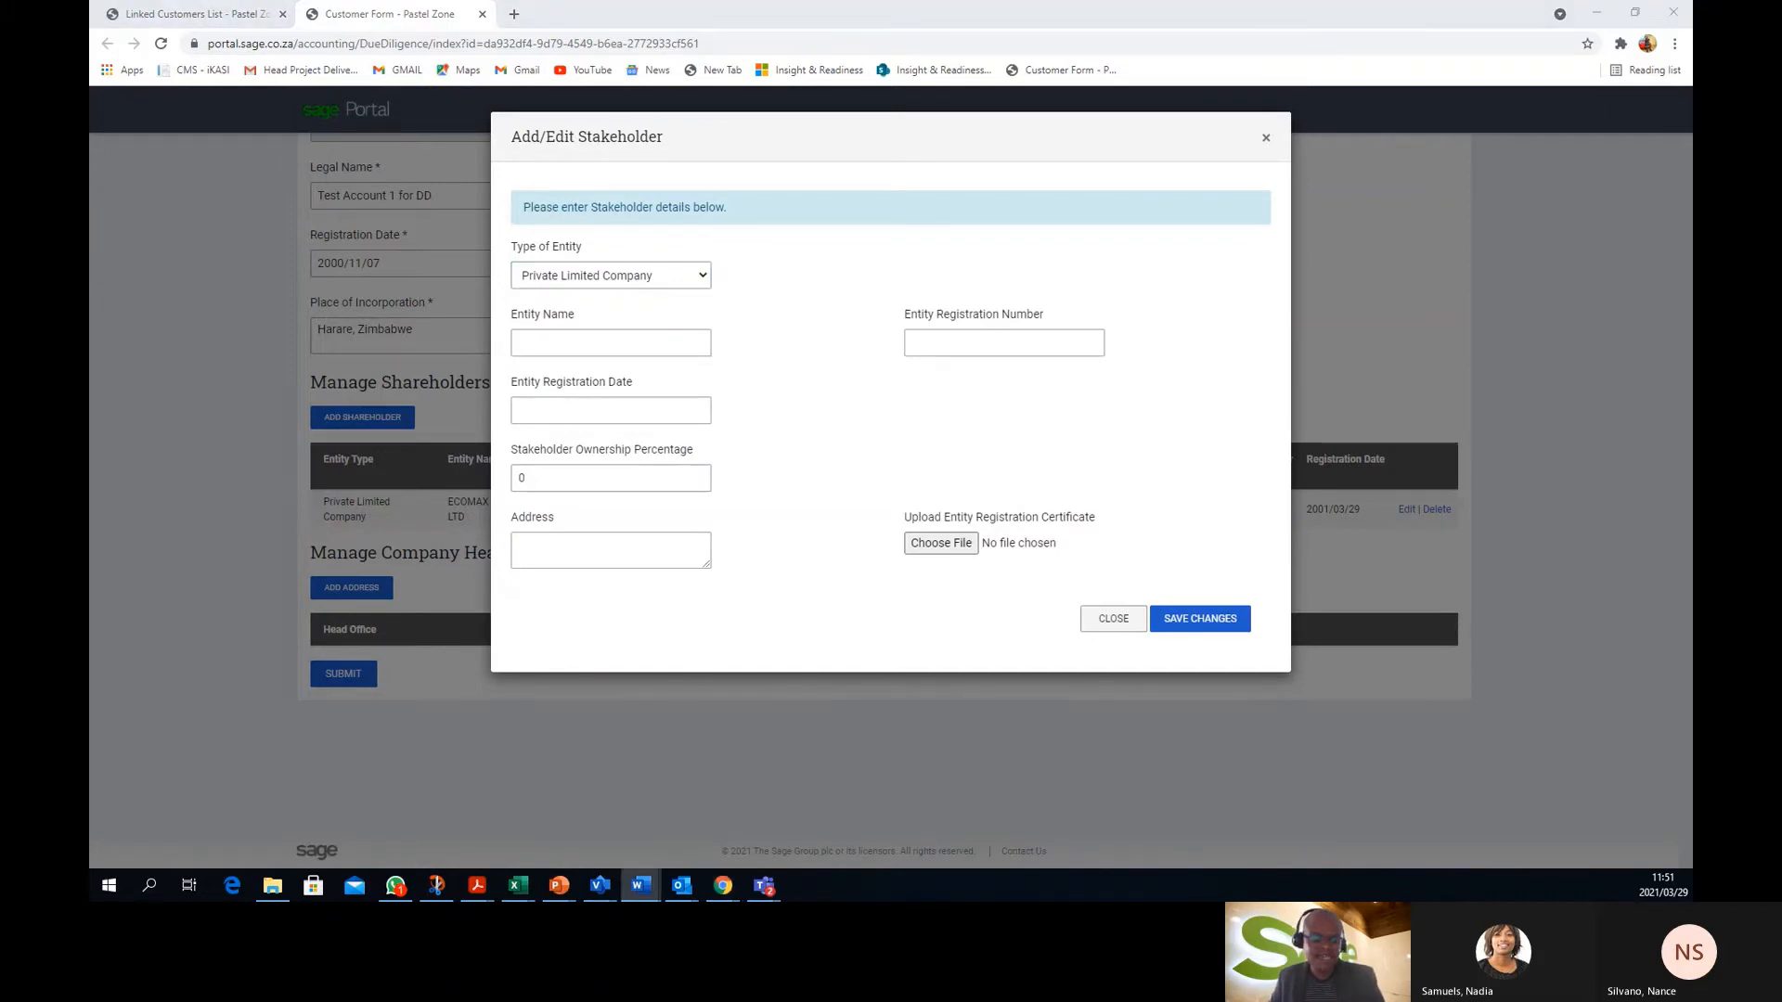
left_click(600, 337)
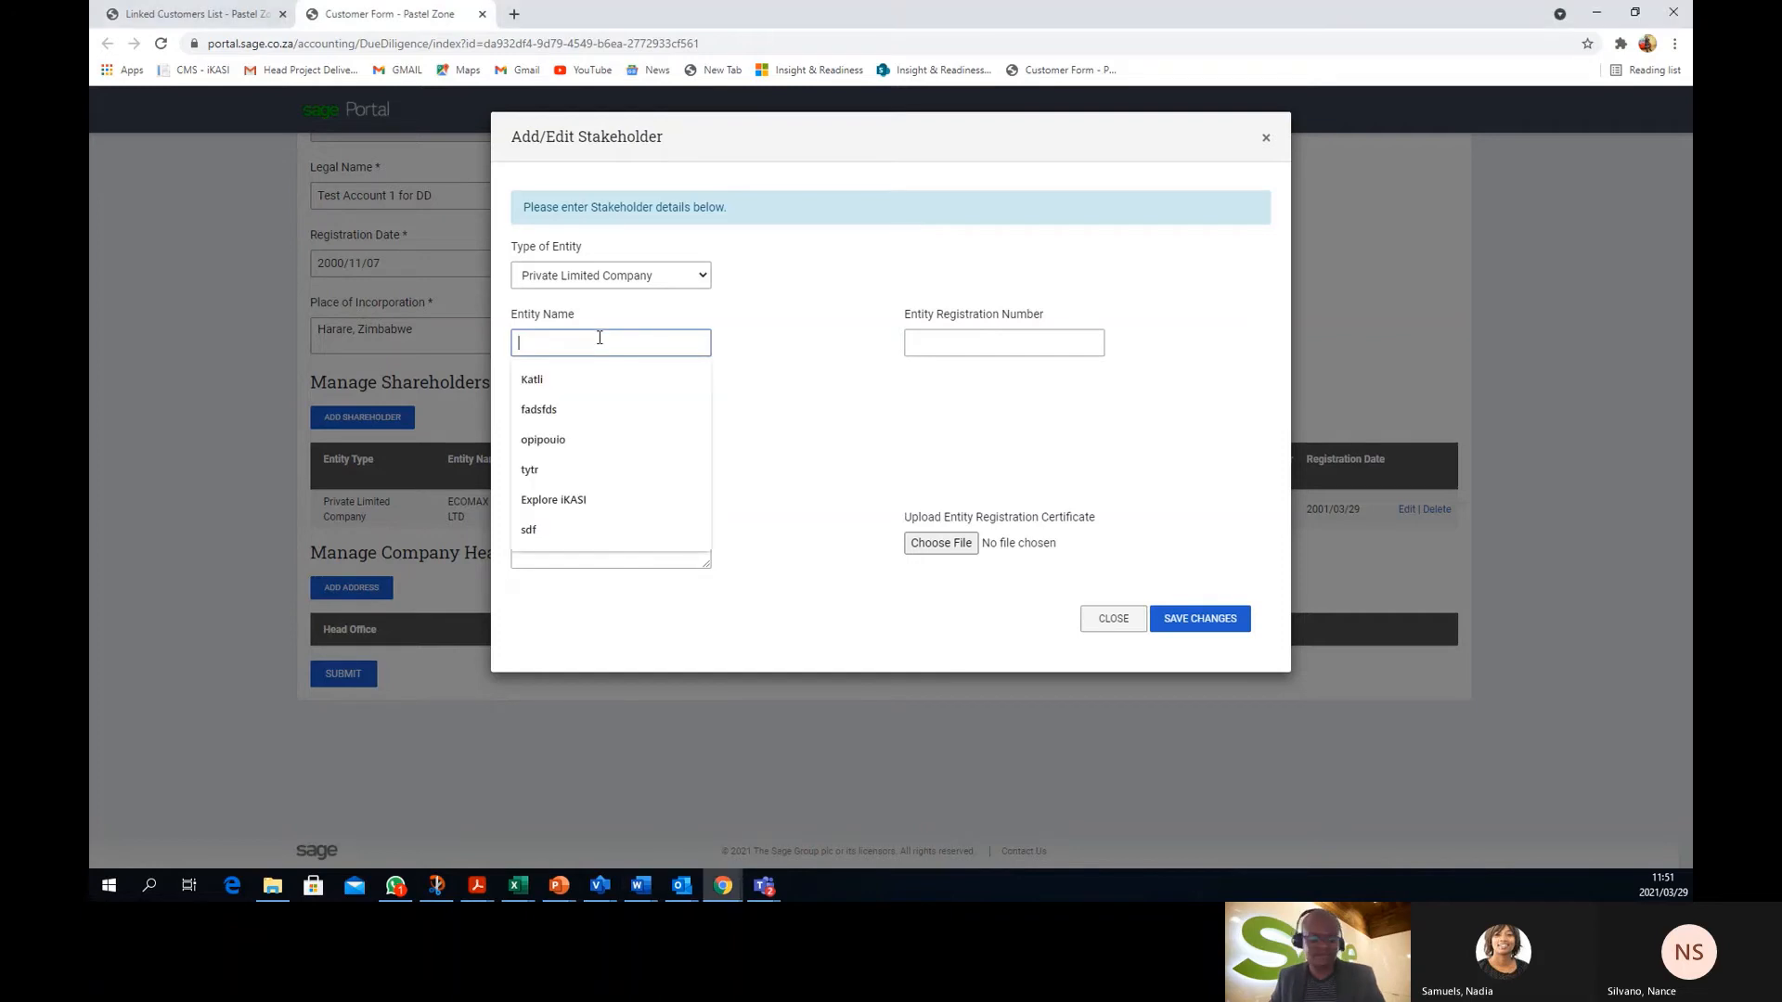
type("MEDICOAT PHARM")
left_click(1030, 338)
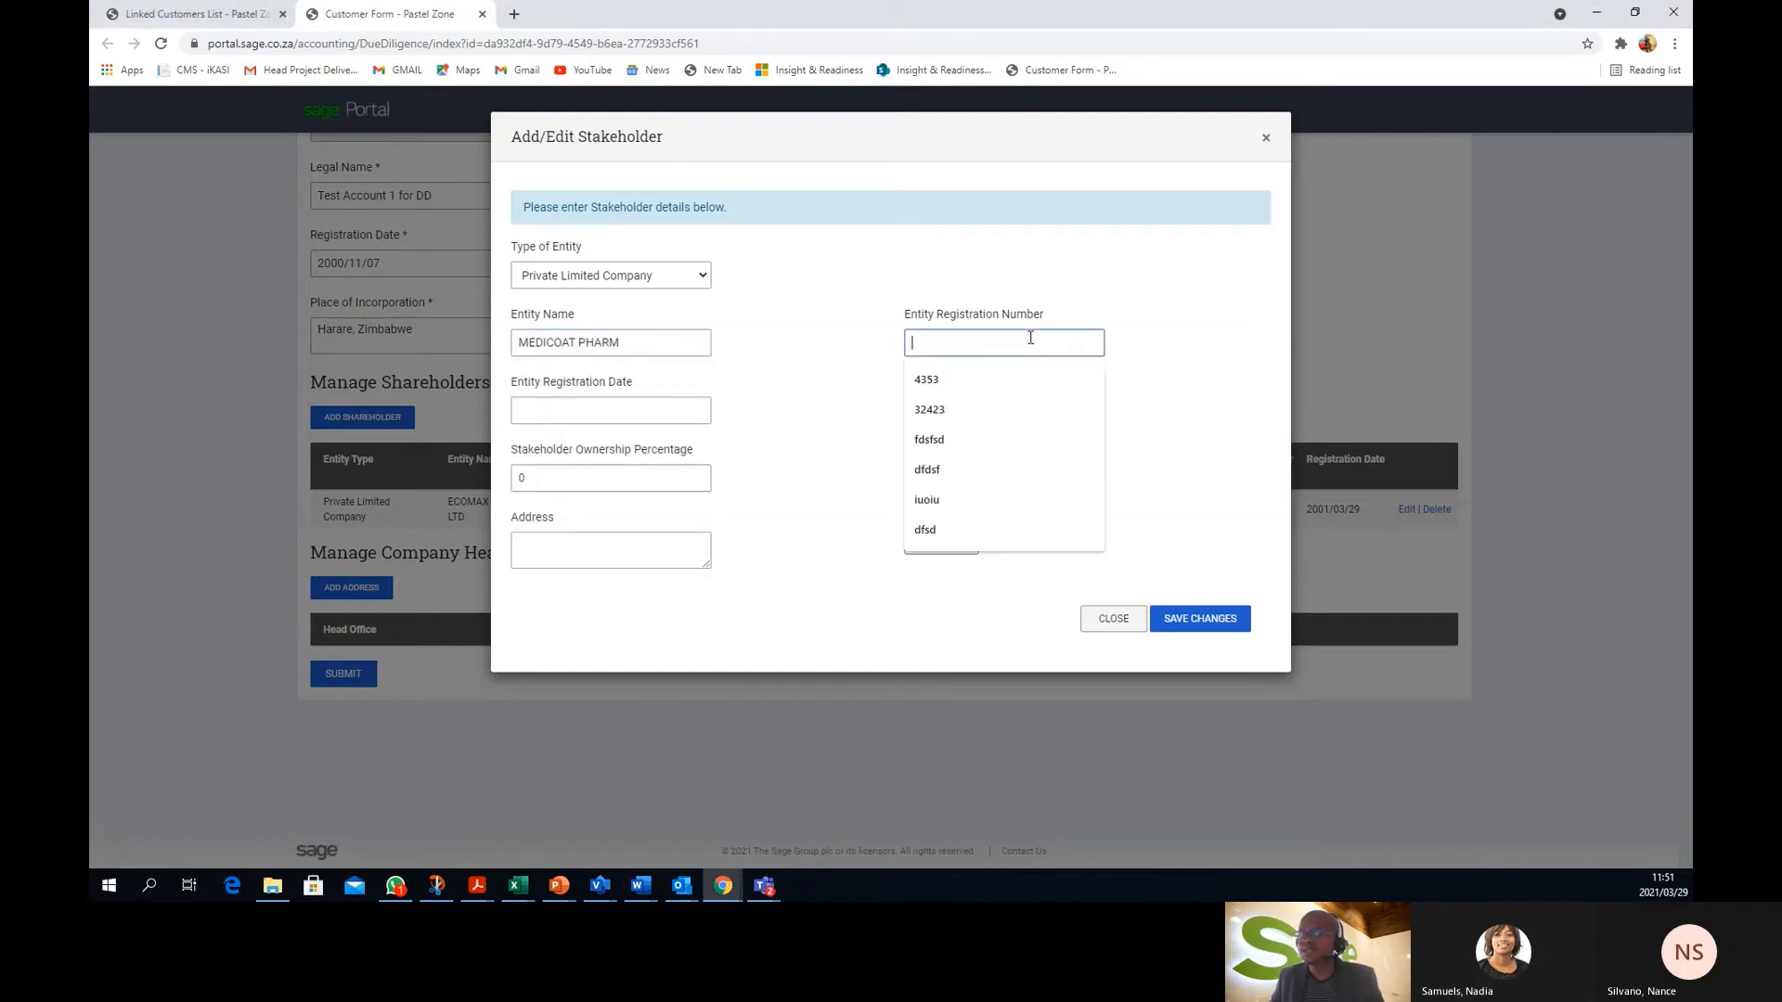
key("alt+Tab")
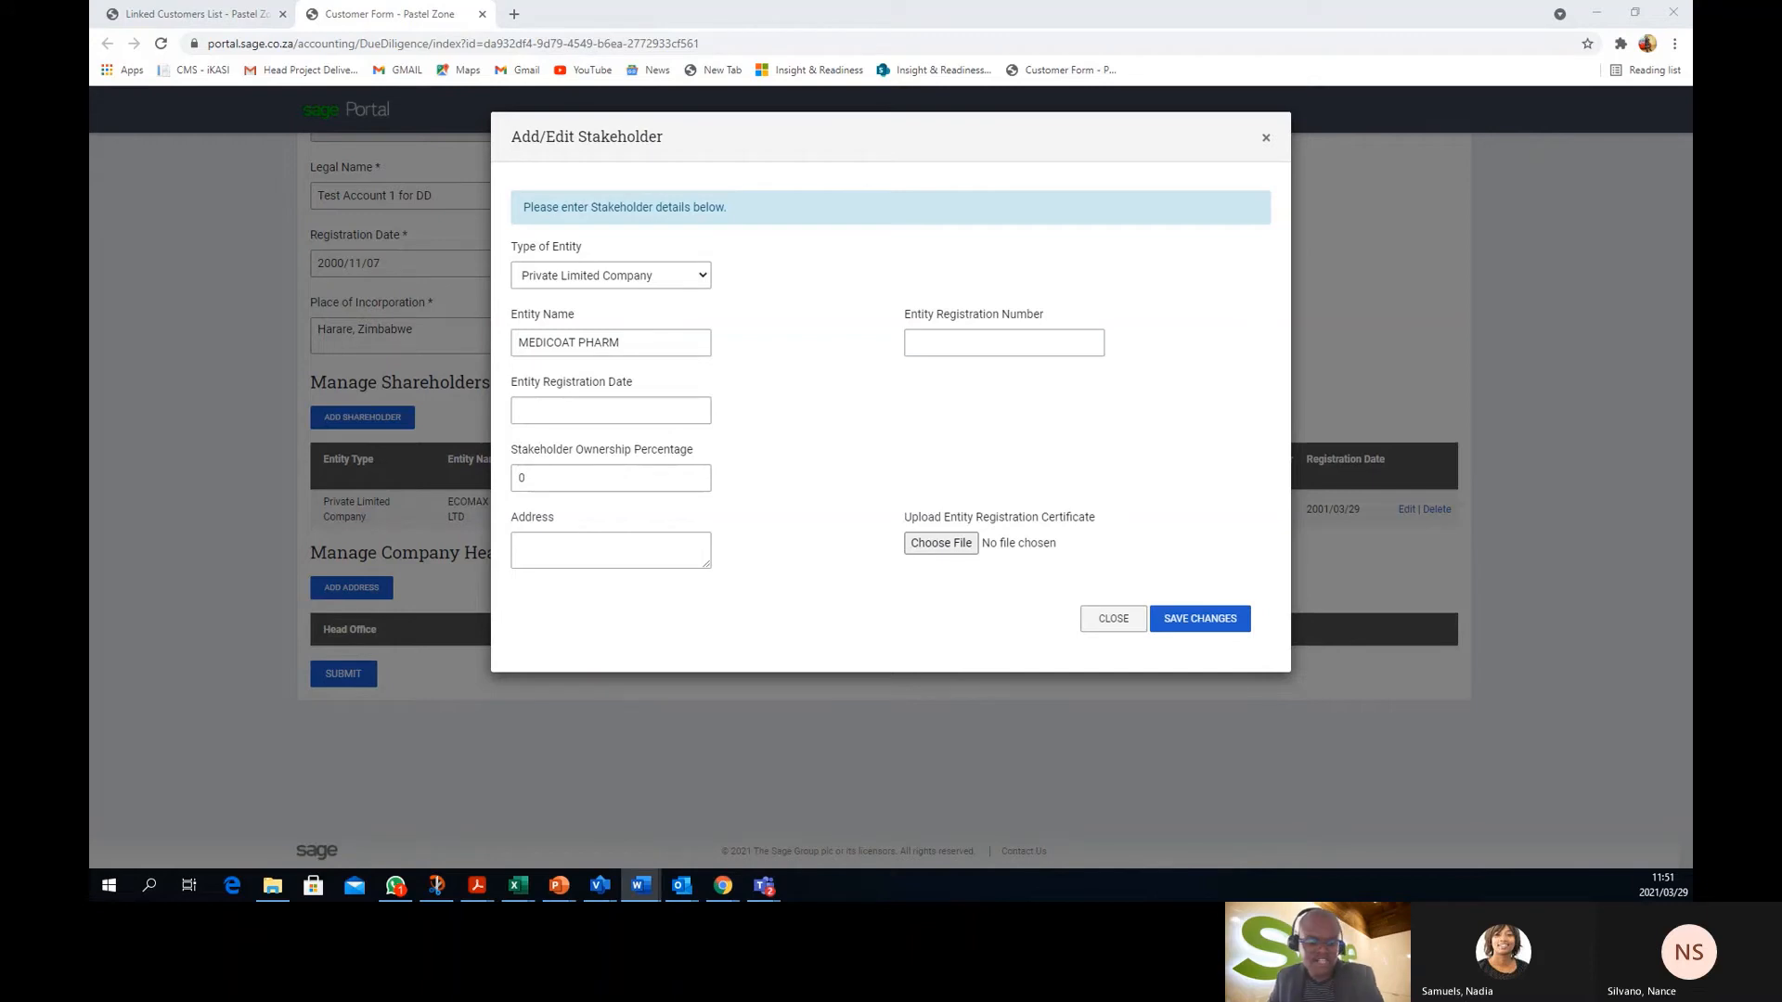
left_click(936, 331)
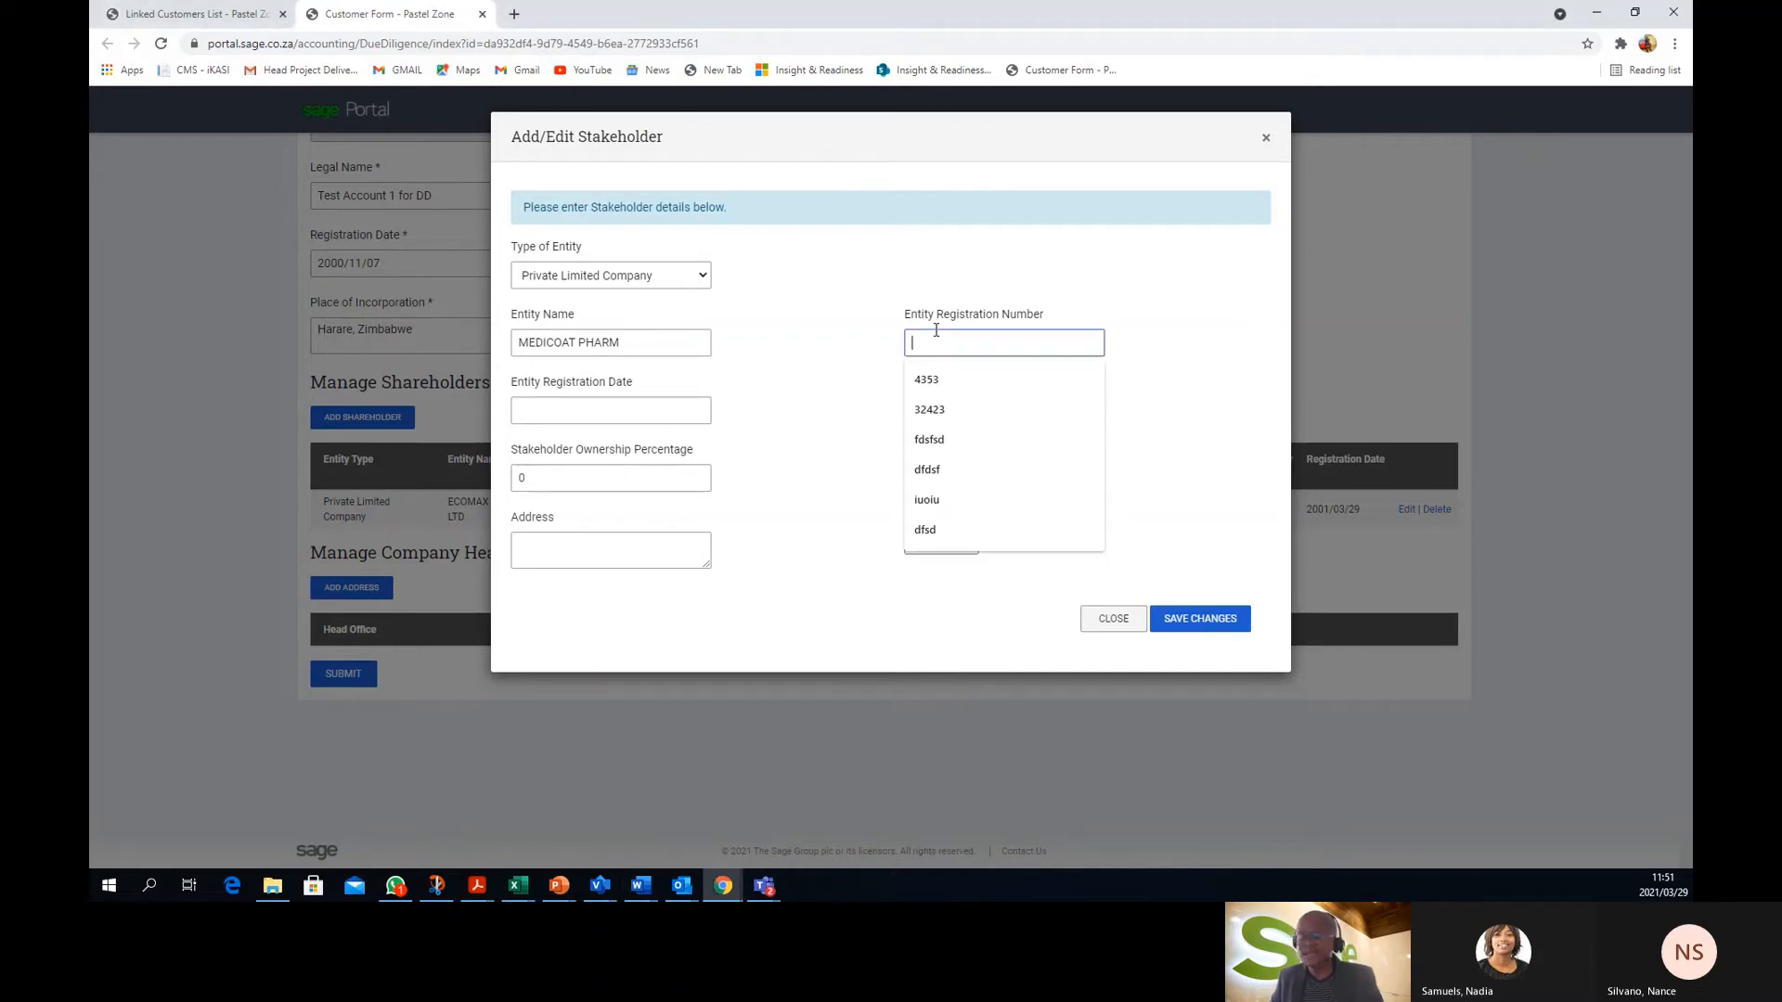
type("70565/63")
Set the registration date to 2020/09/16 and ownership to 0.1%
left_click(587, 405)
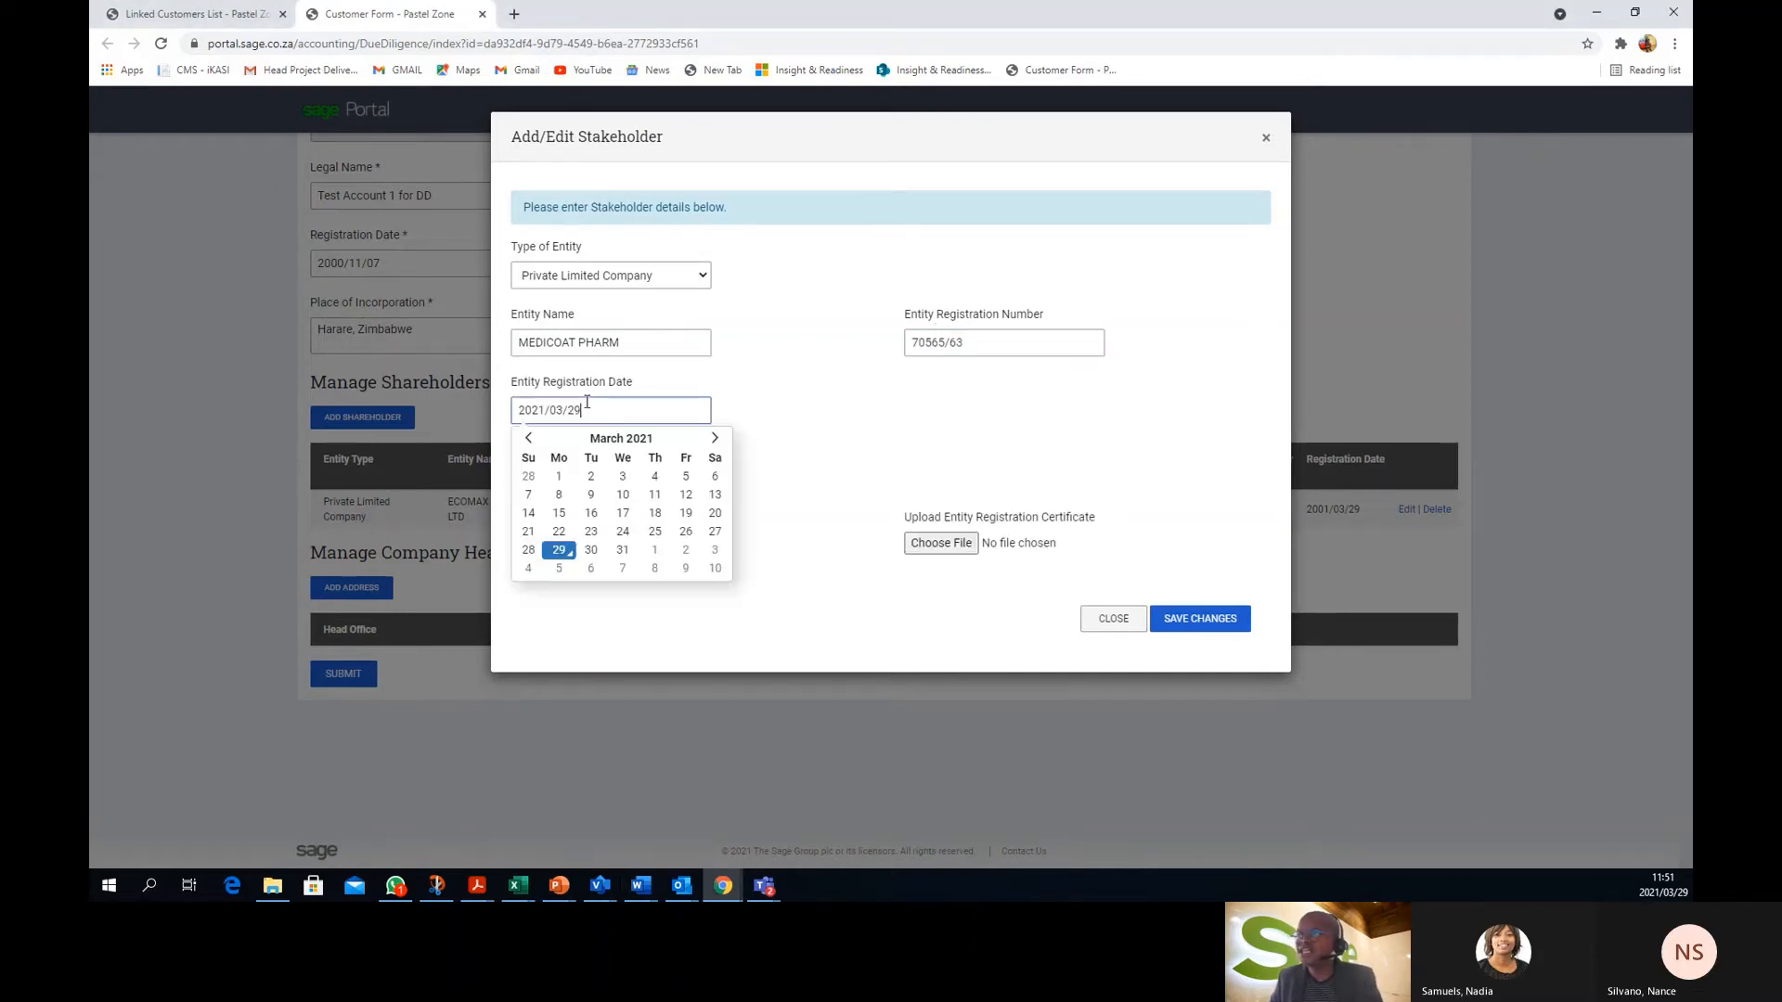
left_click(528, 437)
left_click(528, 437)
left_click(528, 437)
left_click(528, 437)
left_click(528, 437)
left_click(528, 437)
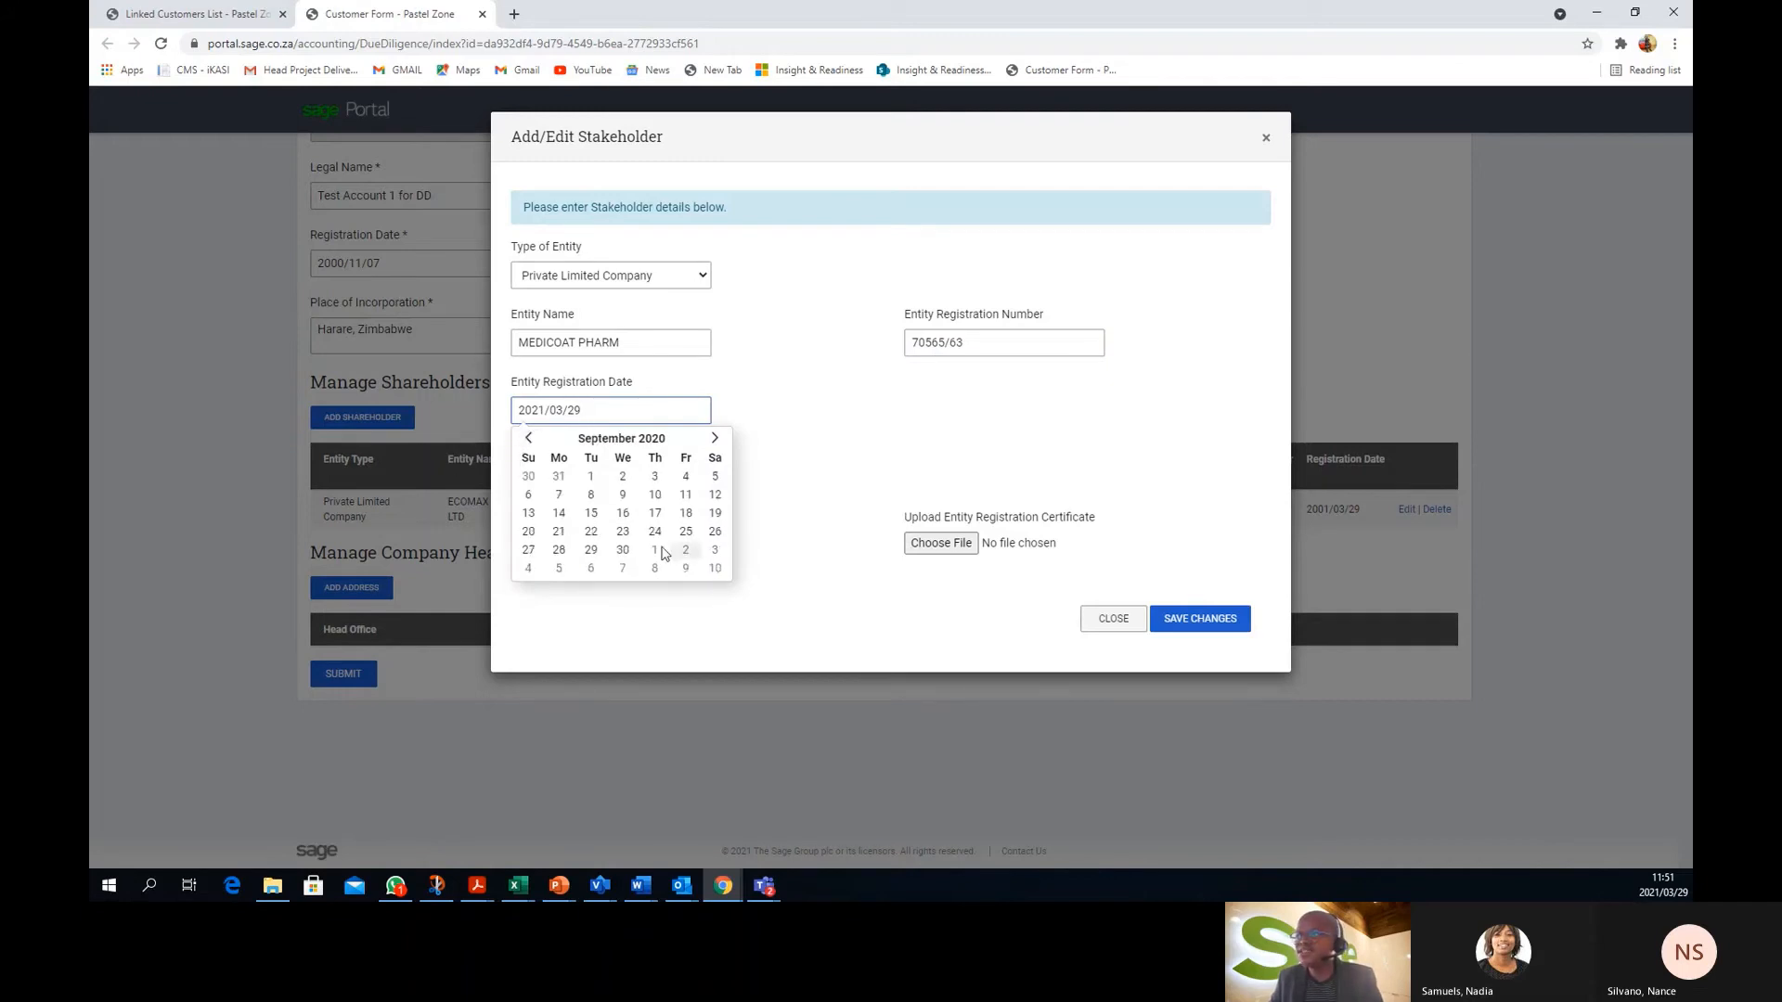
left_click(623, 512)
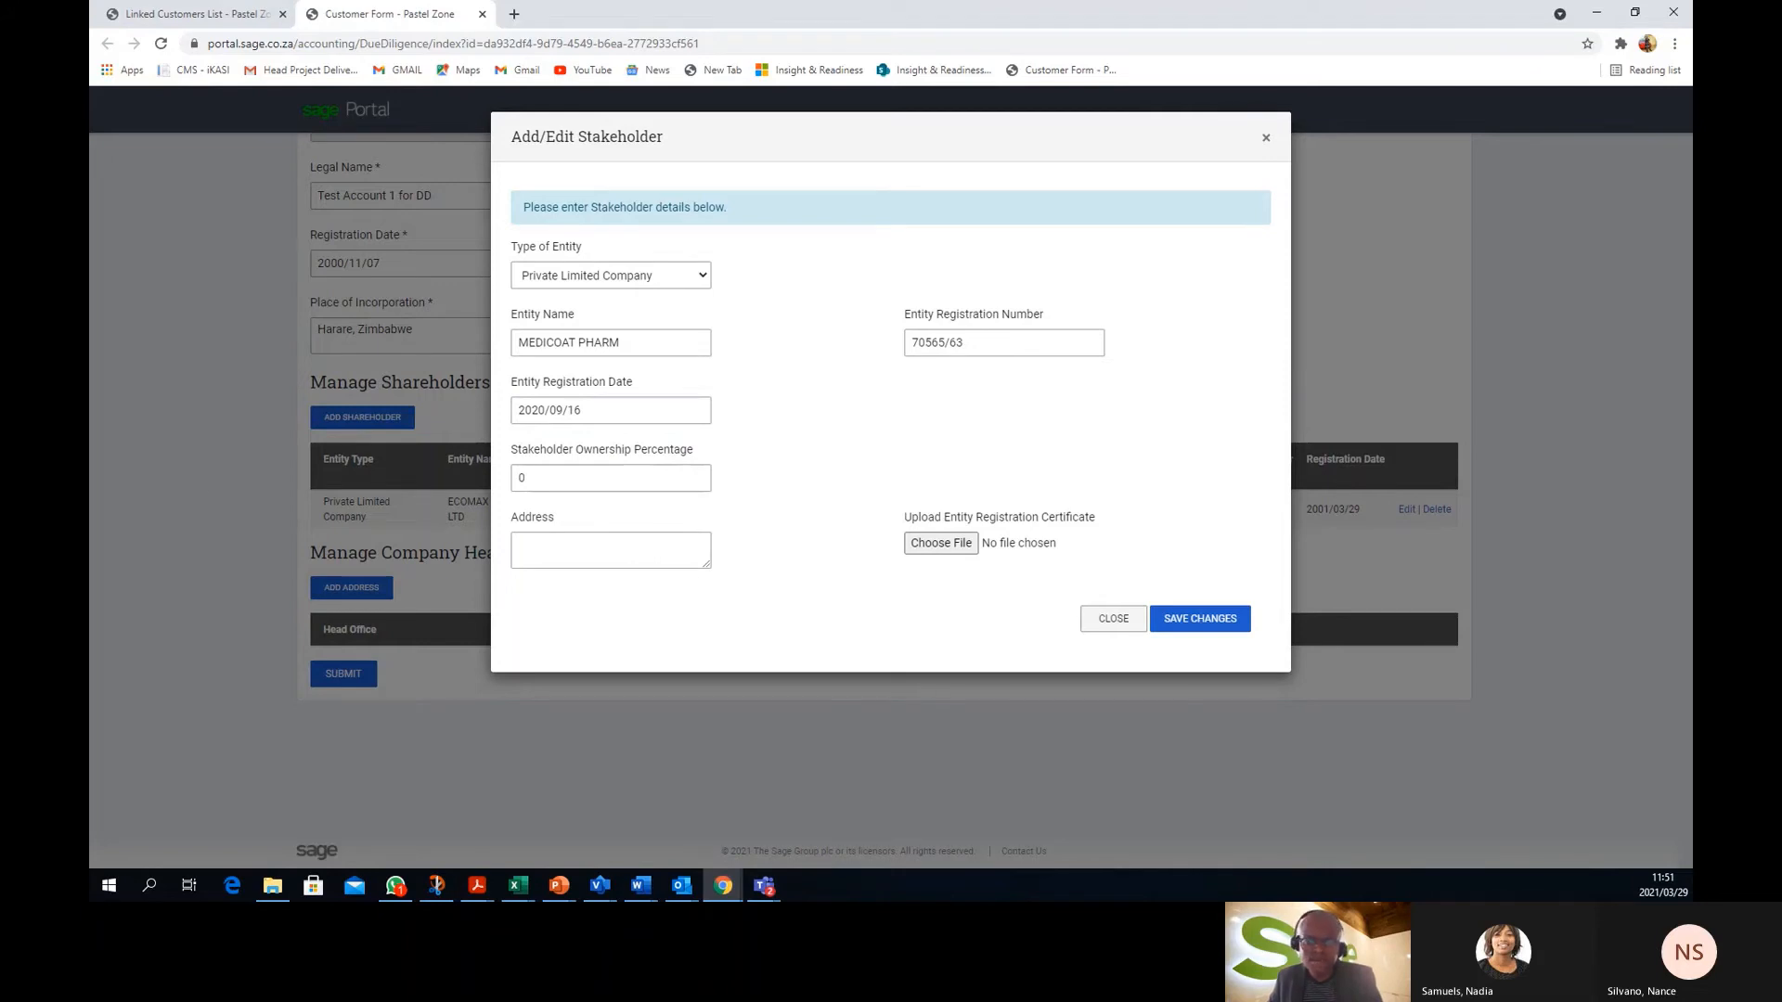
double_click(546, 487)
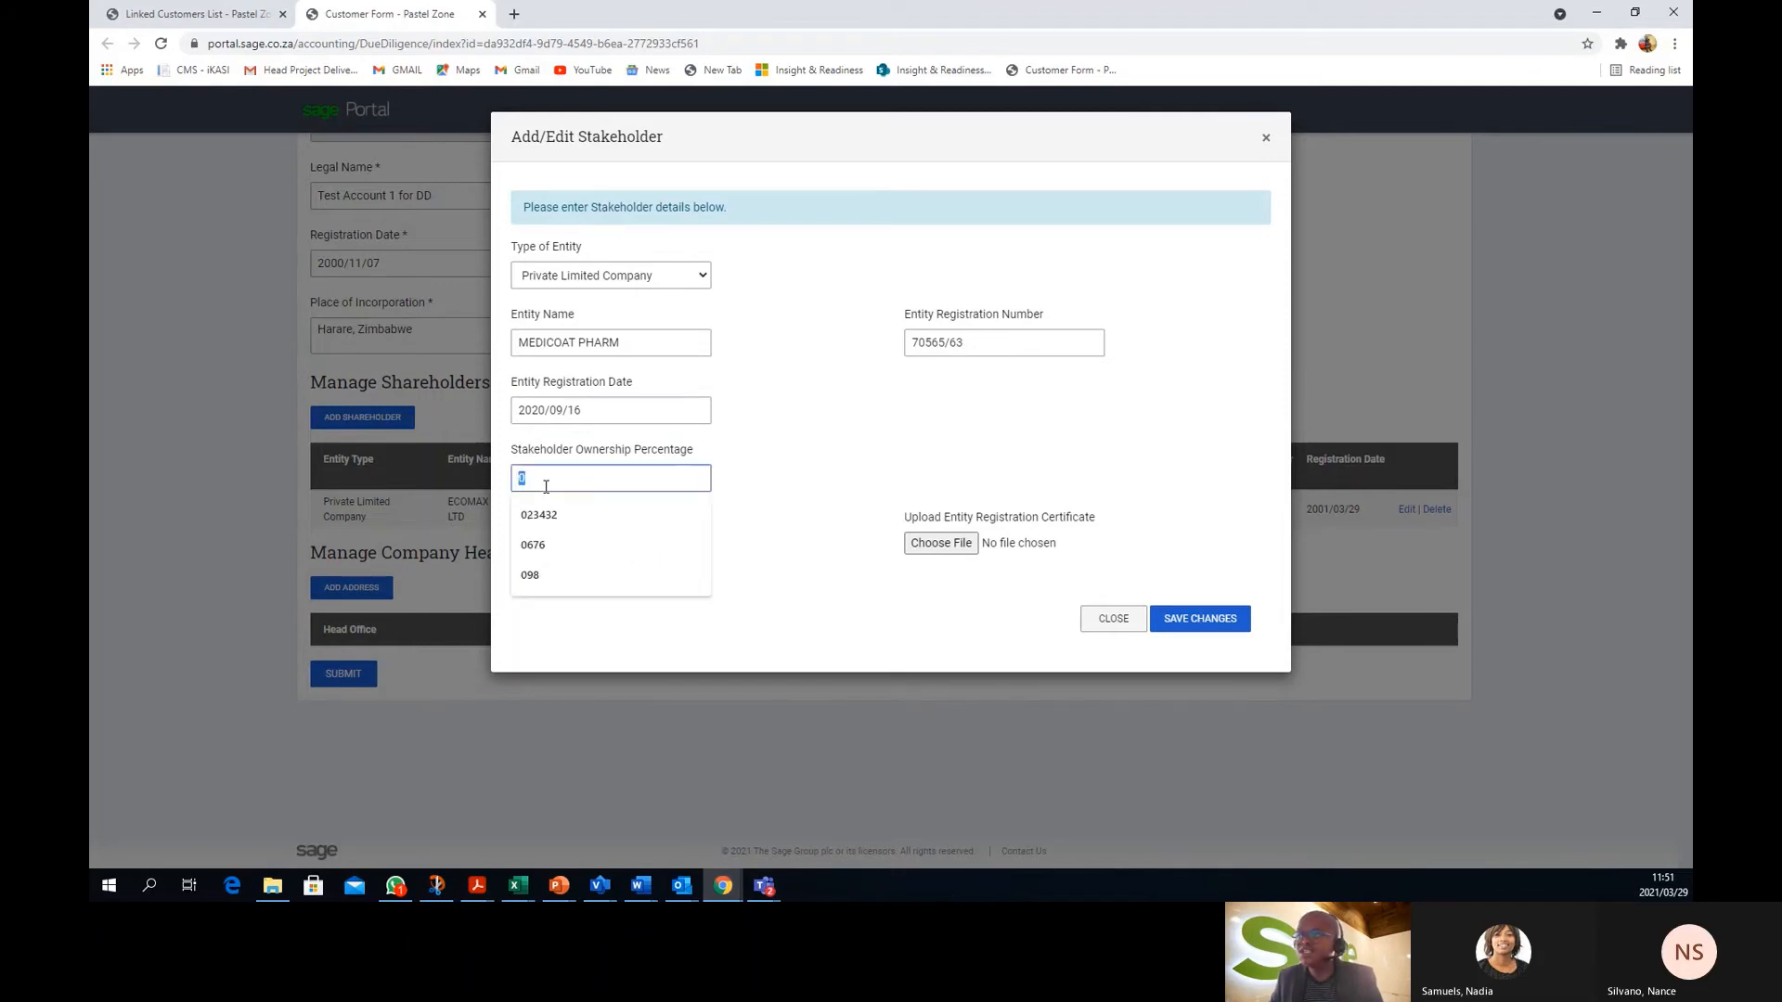
type("0.1")
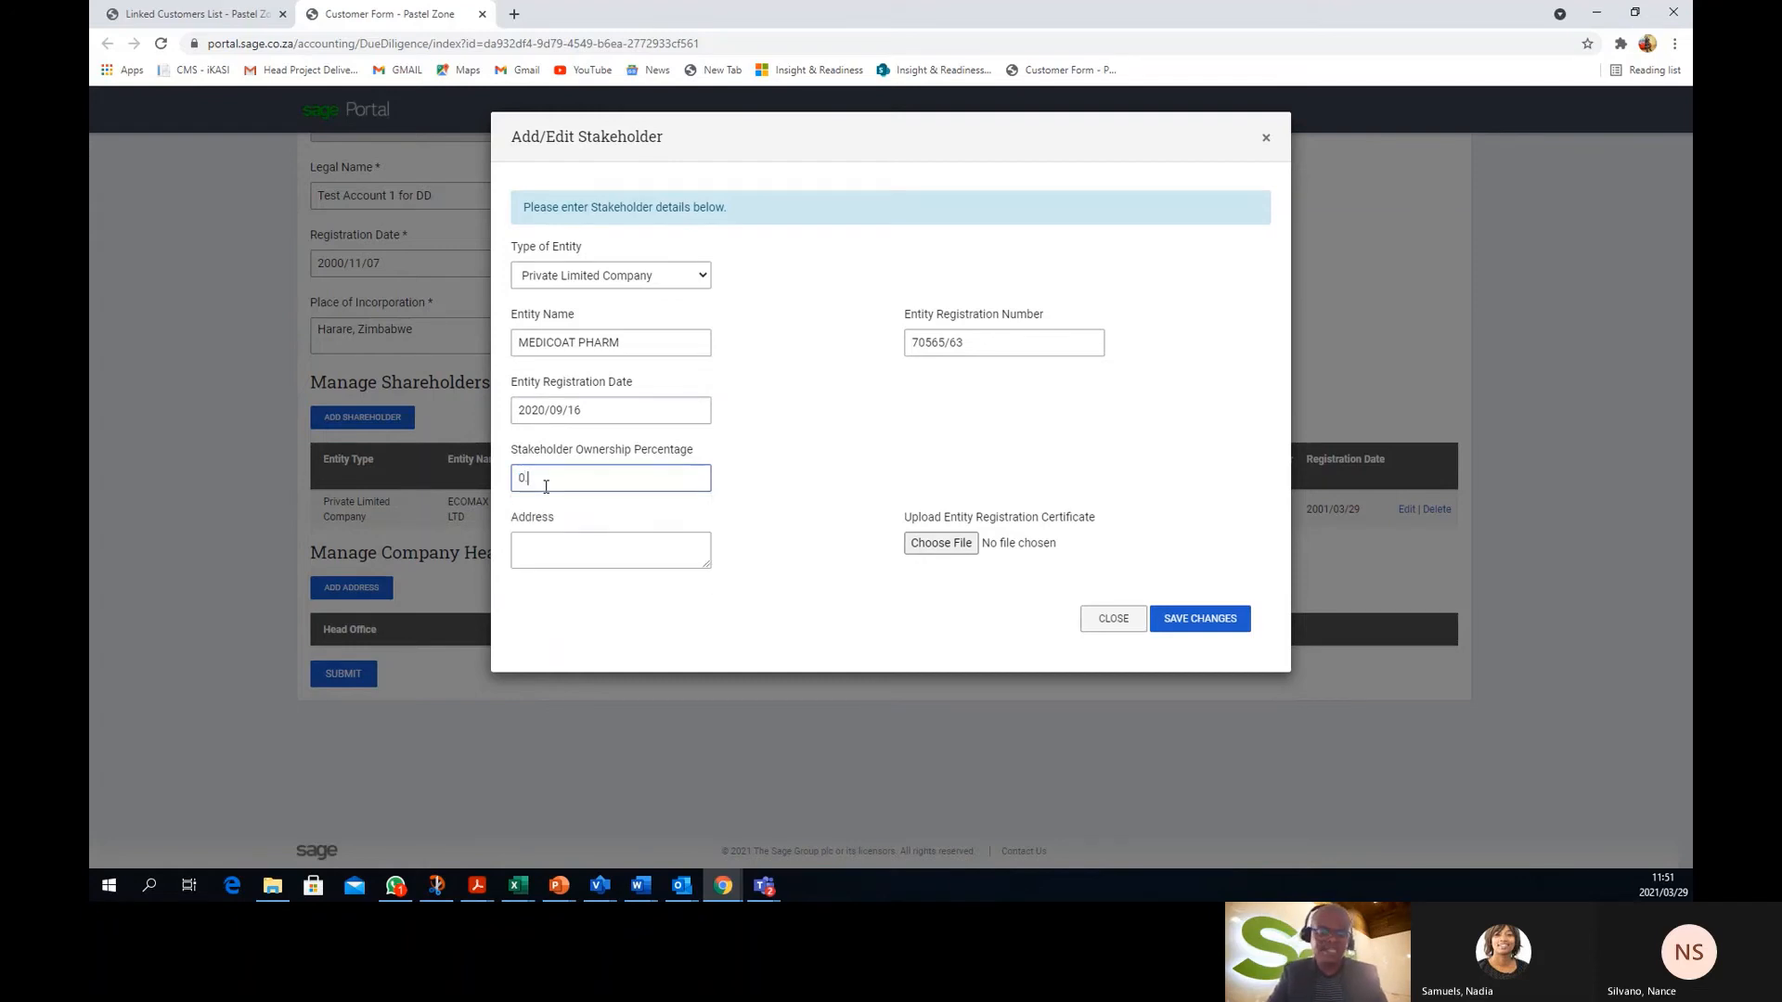
Paste the address, attach the Attachments certificate, save MEDICOAT PHARM, and open a new stakeholder form
left_click(563, 547)
key("alt+Tab")
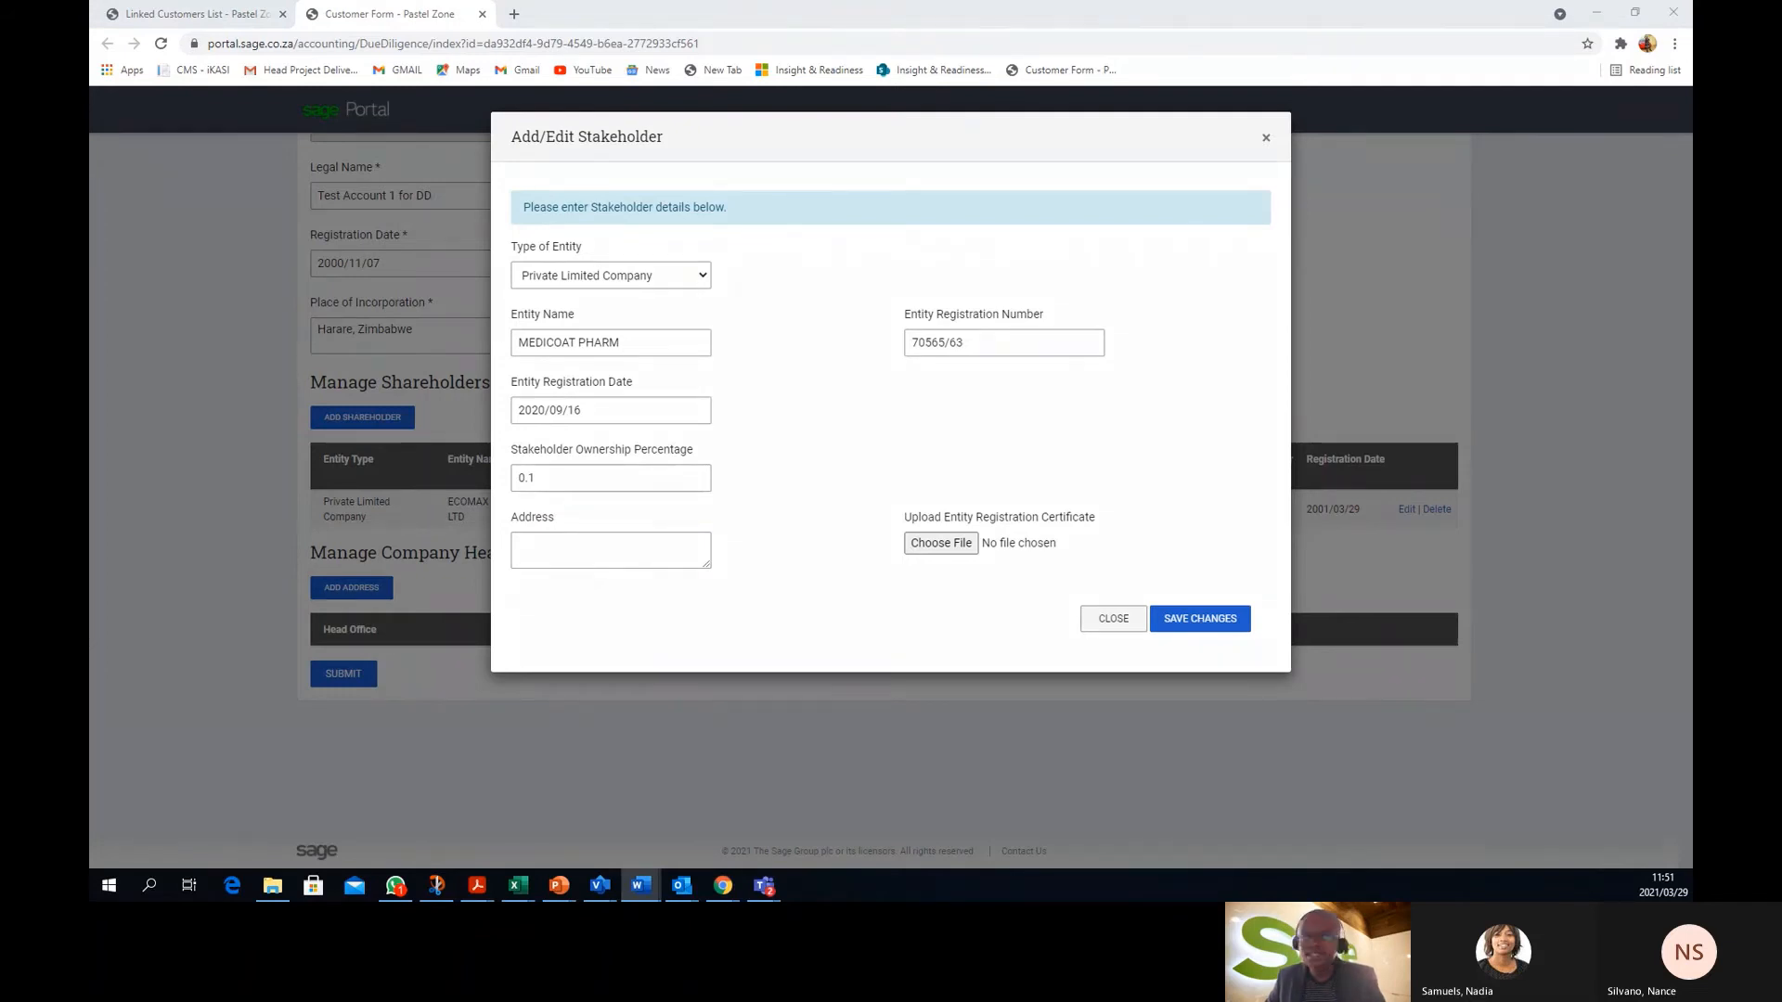
left_click(606, 543)
type("529 Anthony Road Msasala")
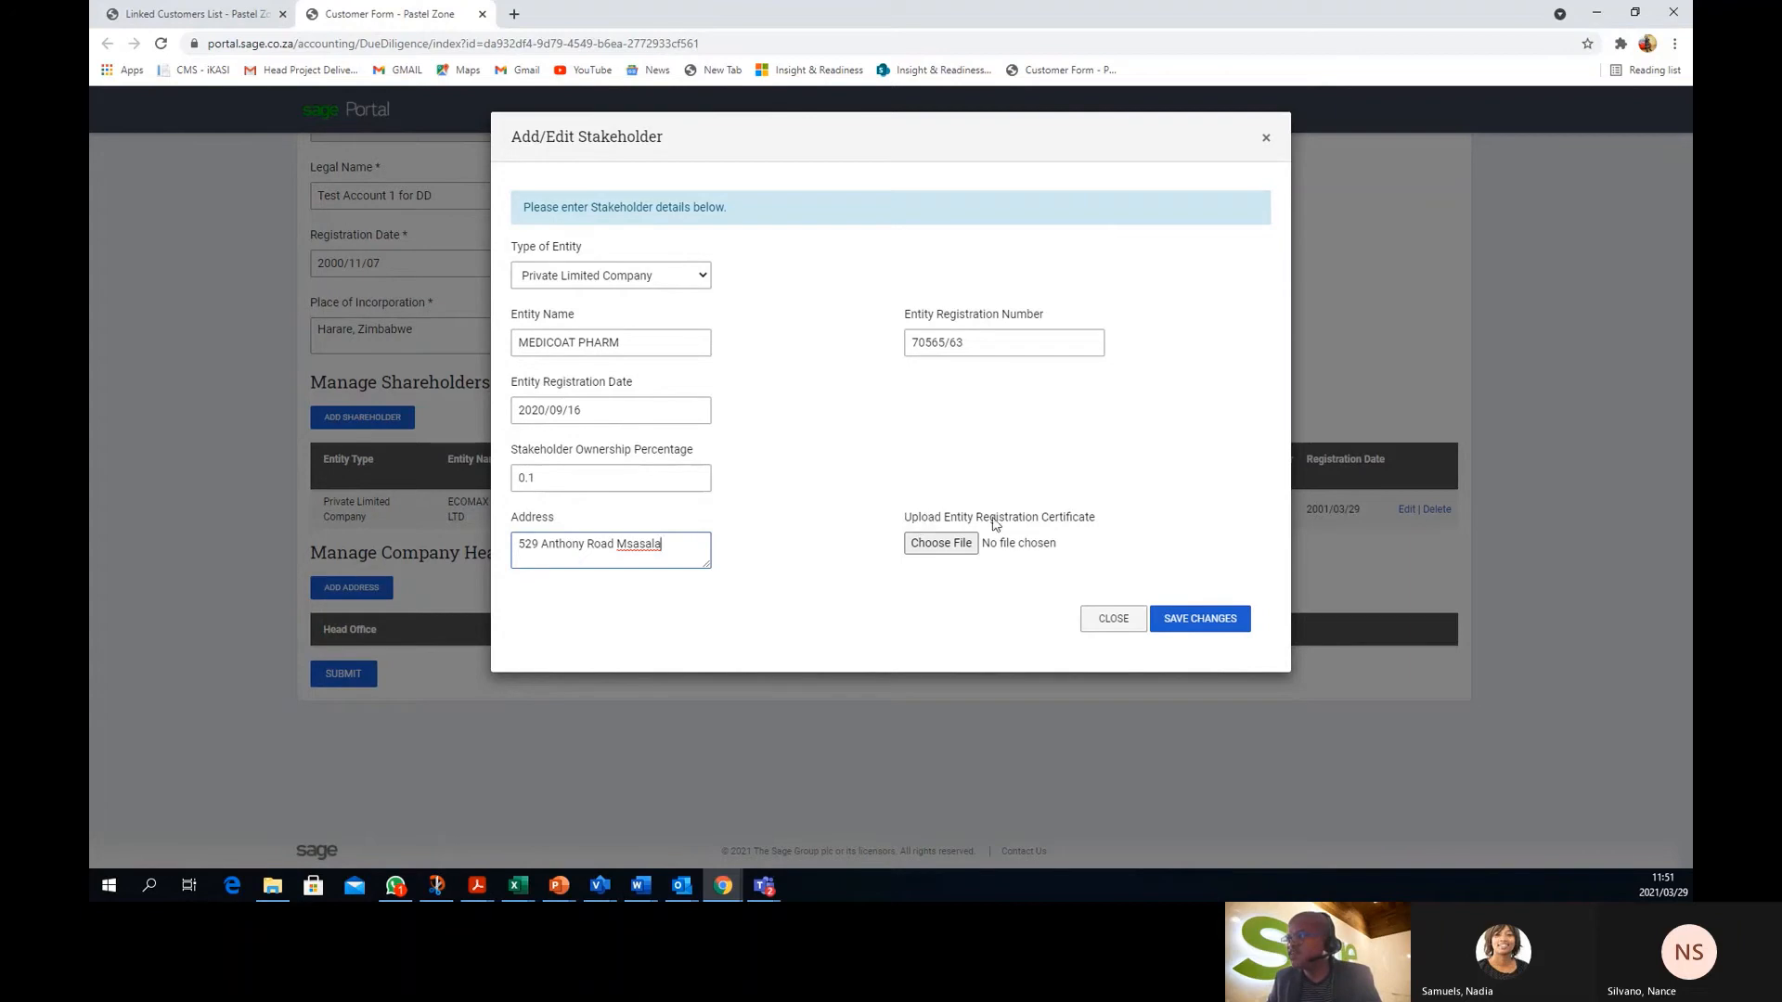
left_click(941, 543)
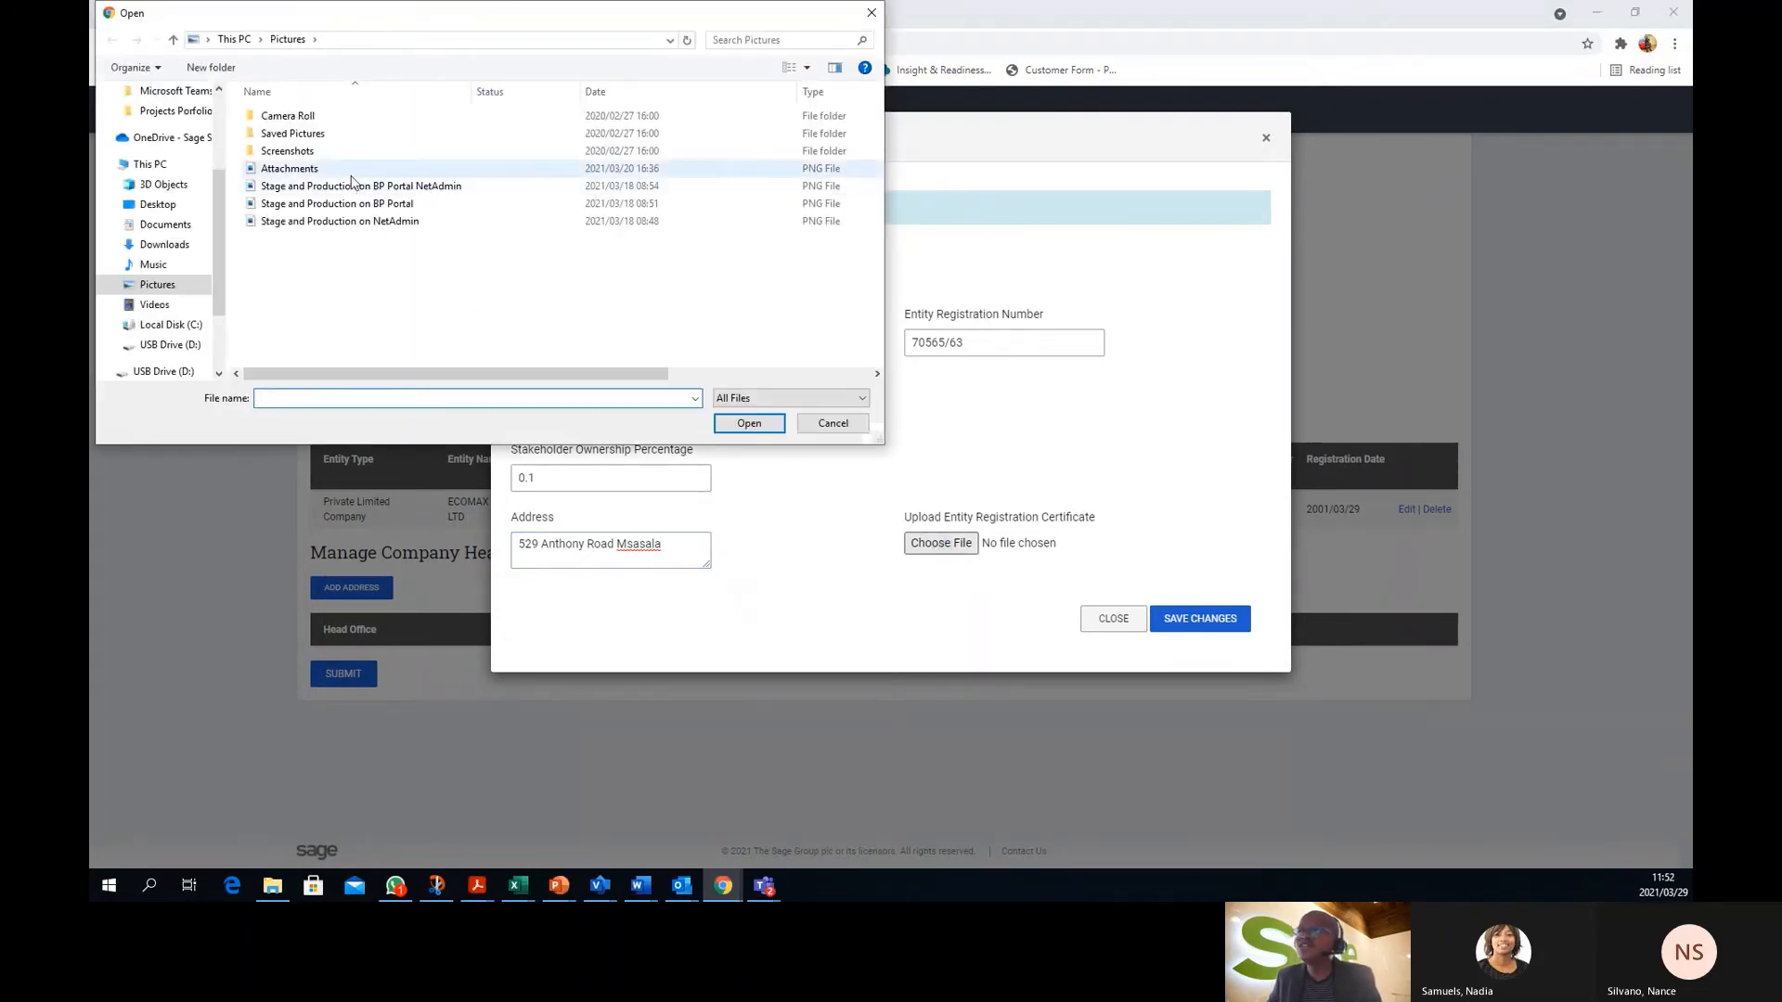
double_click(295, 168)
left_click(1237, 616)
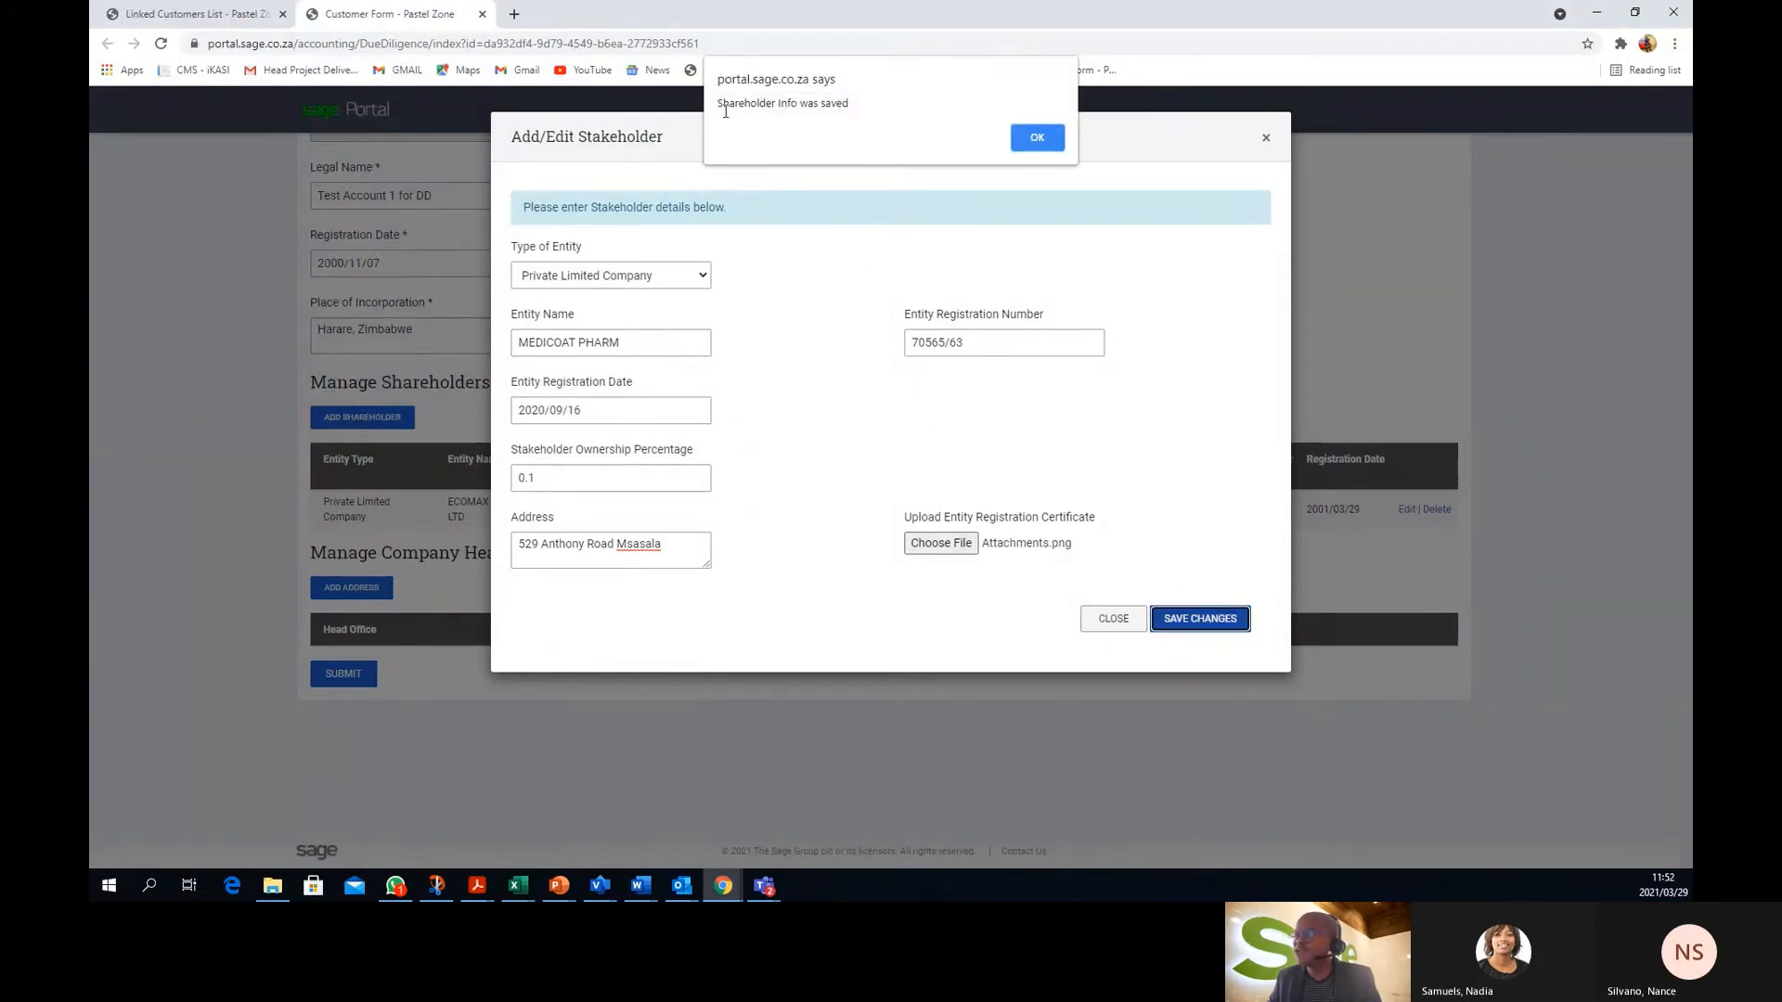
left_click(1052, 149)
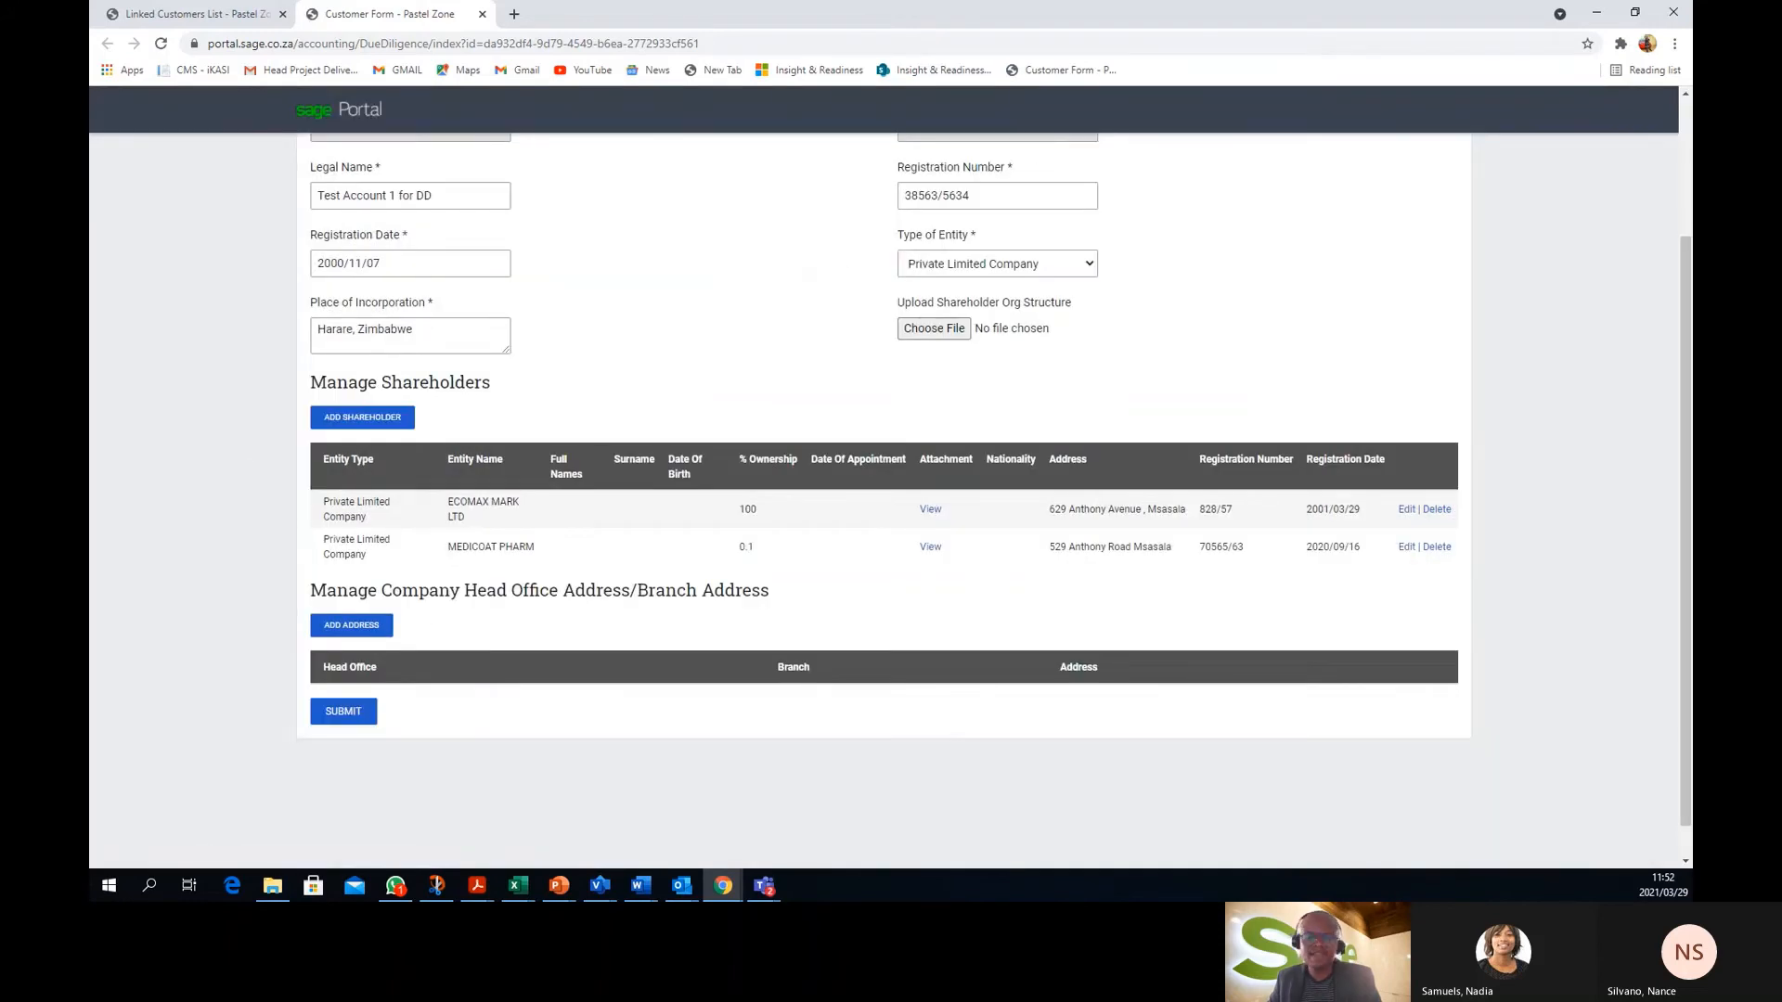
left_click(403, 419)
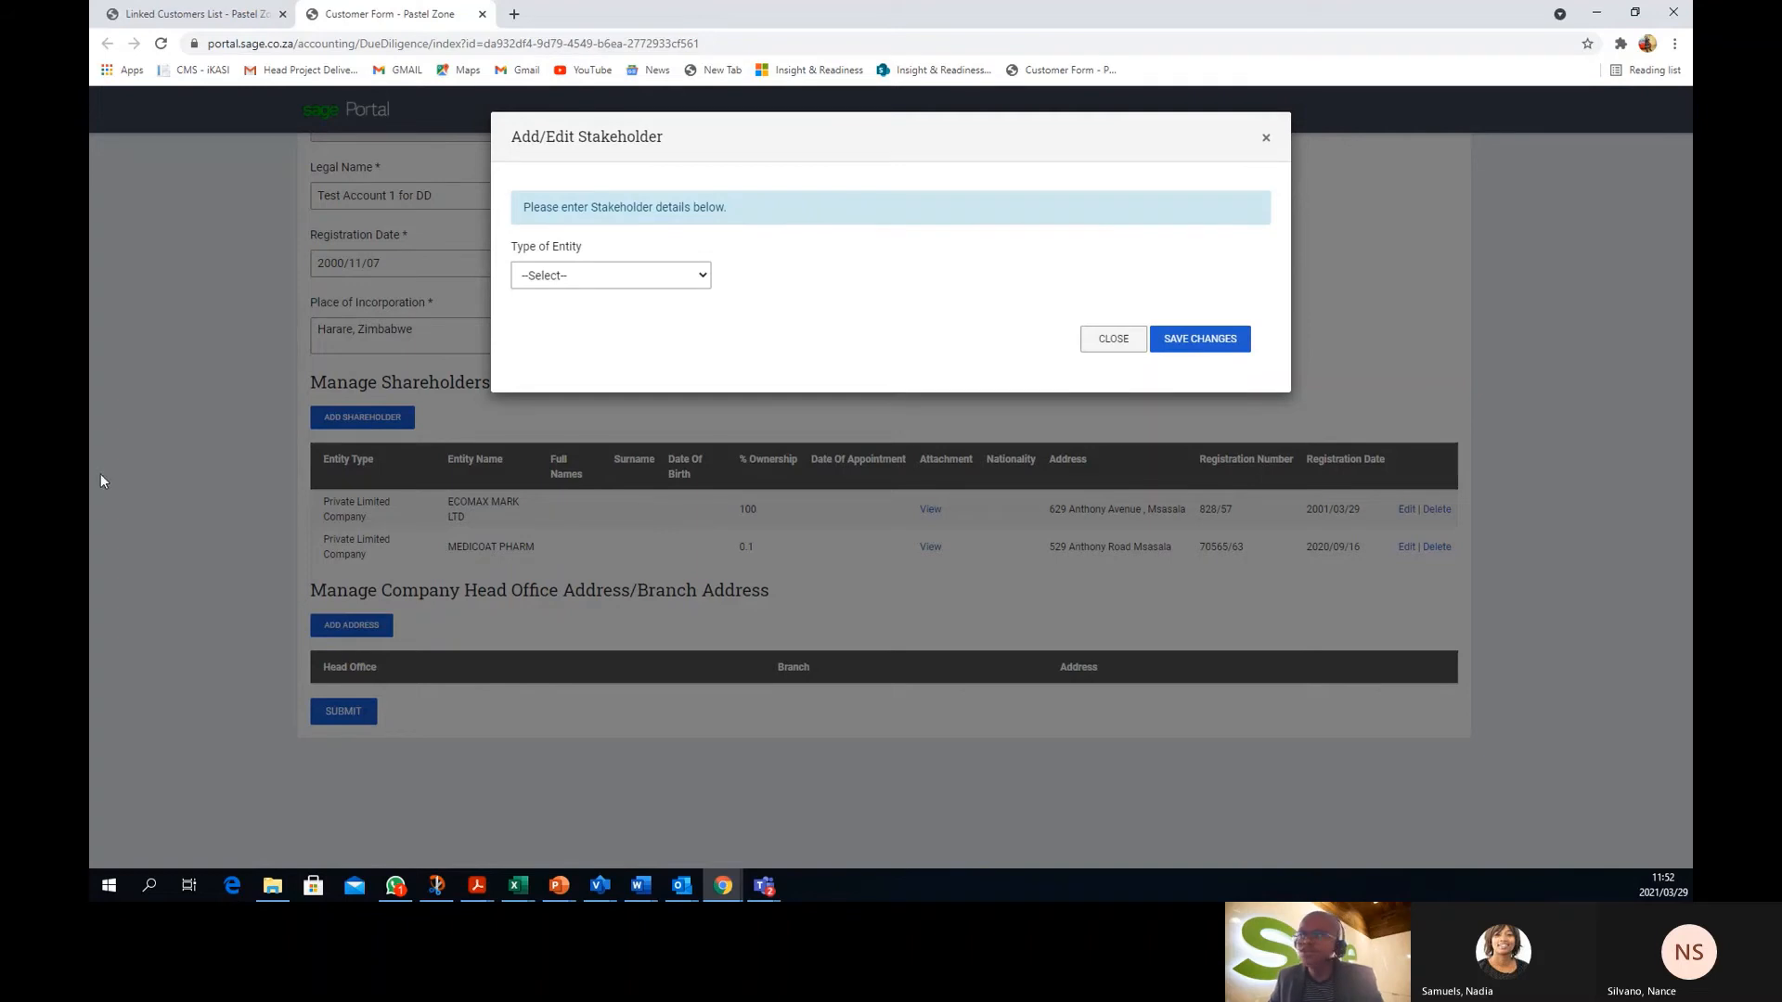
Enter a Private Limited Company stakeholder named ECOLPGY MED INTER with registration 274HG5829
left_click(703, 275)
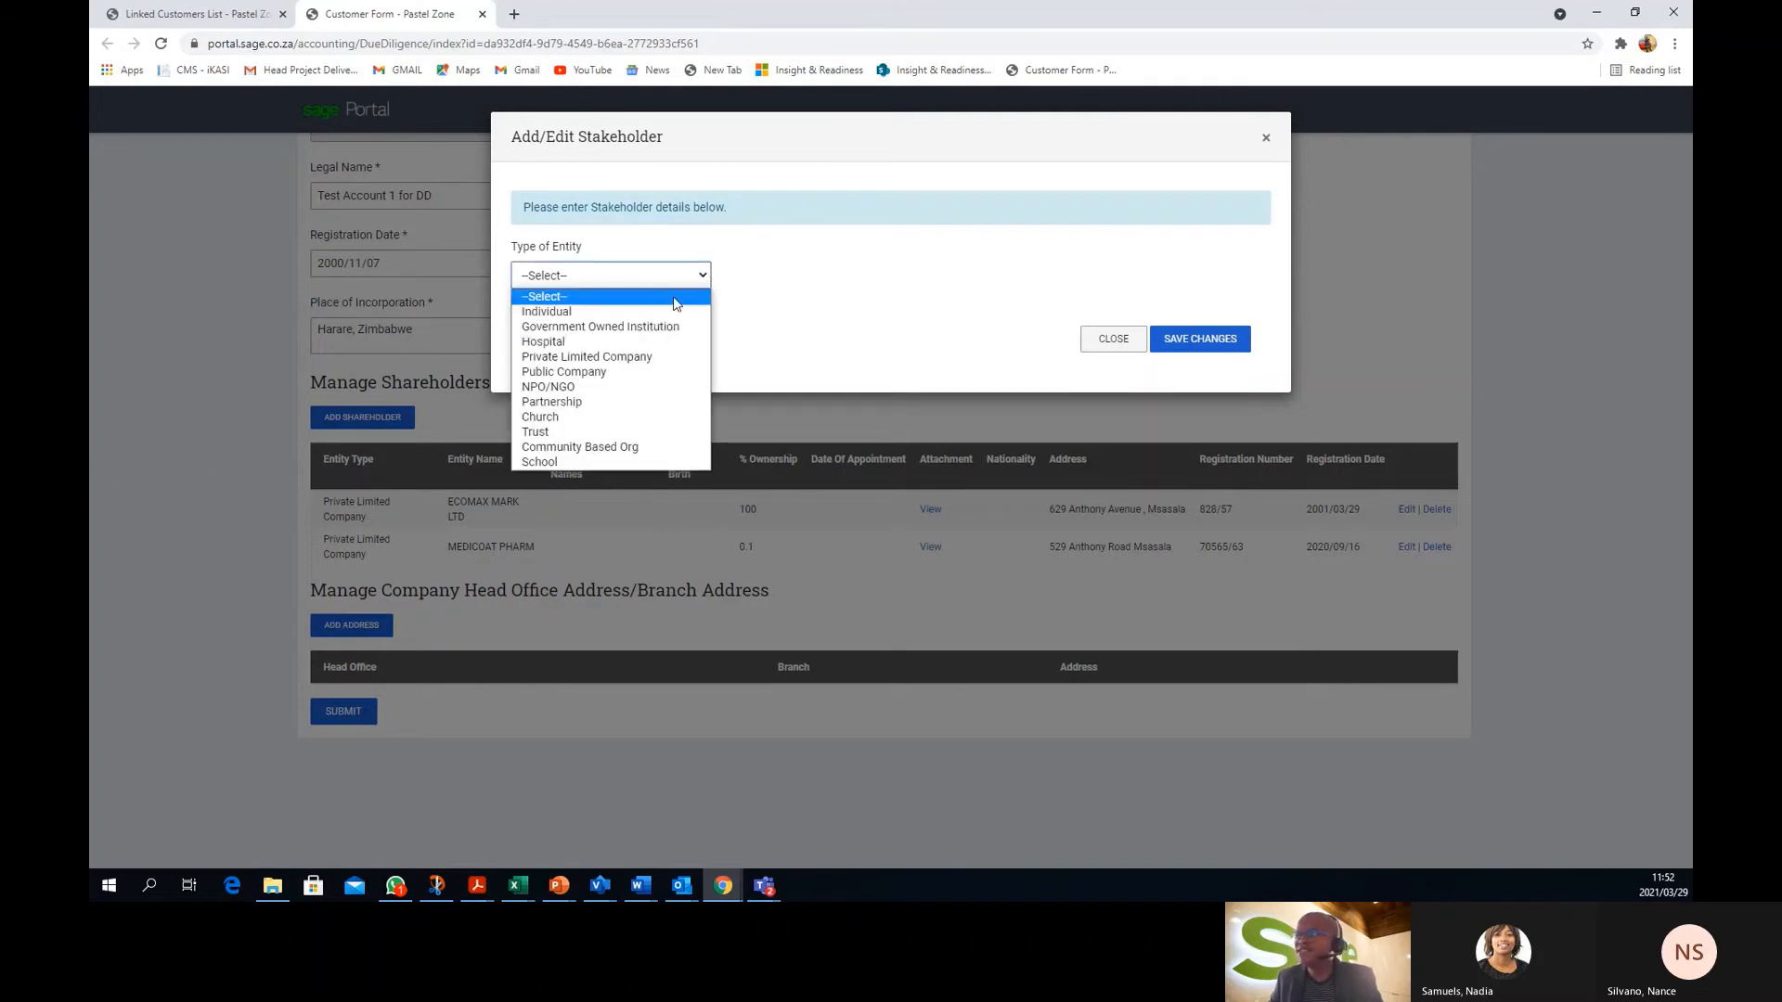
left_click(629, 358)
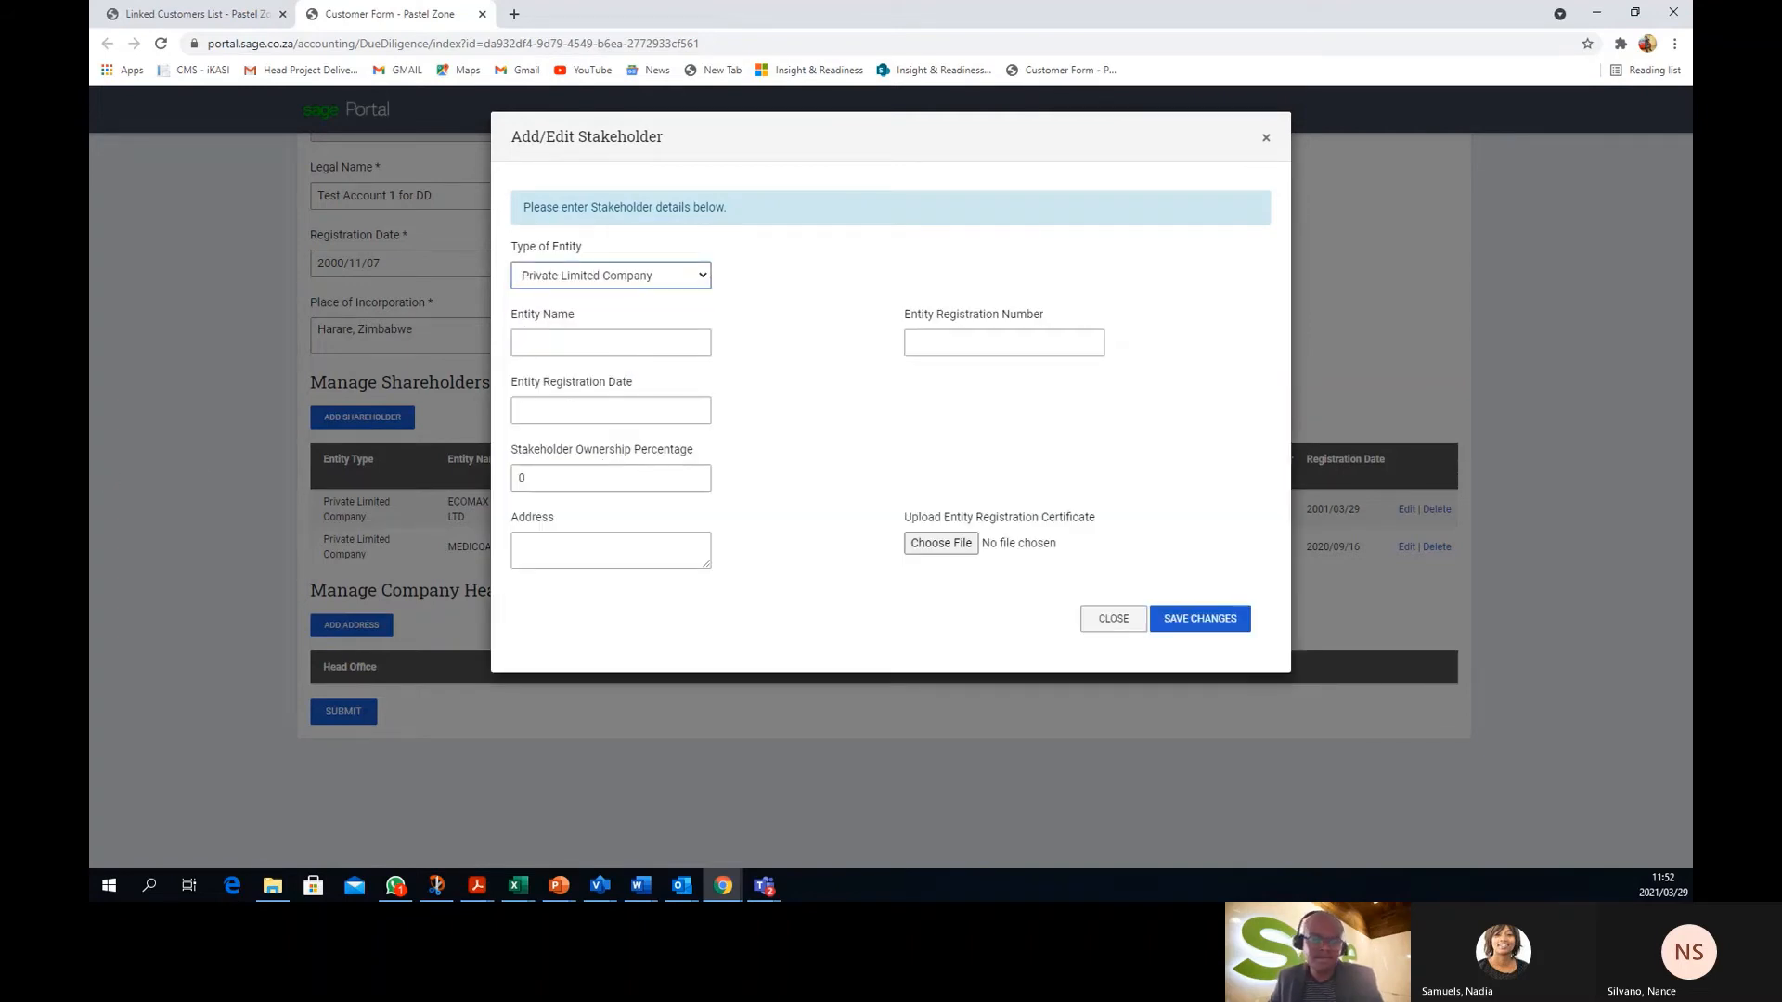
key("alt+Tab")
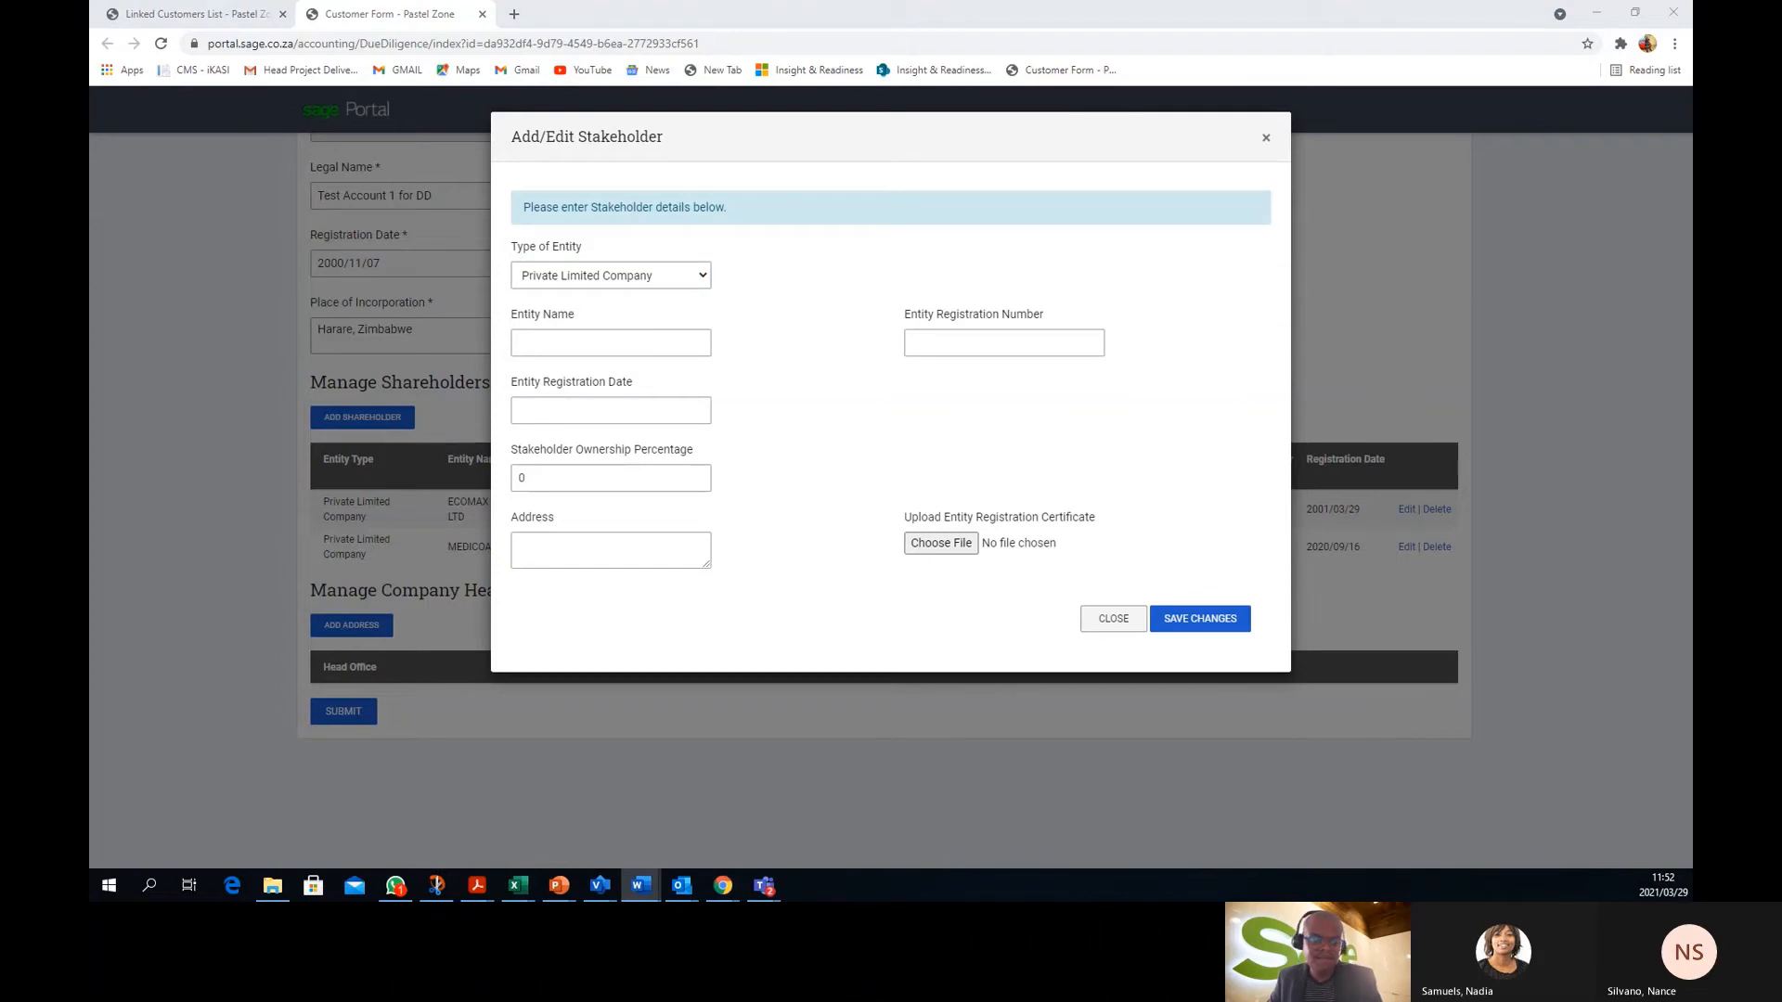
left_click(581, 345)
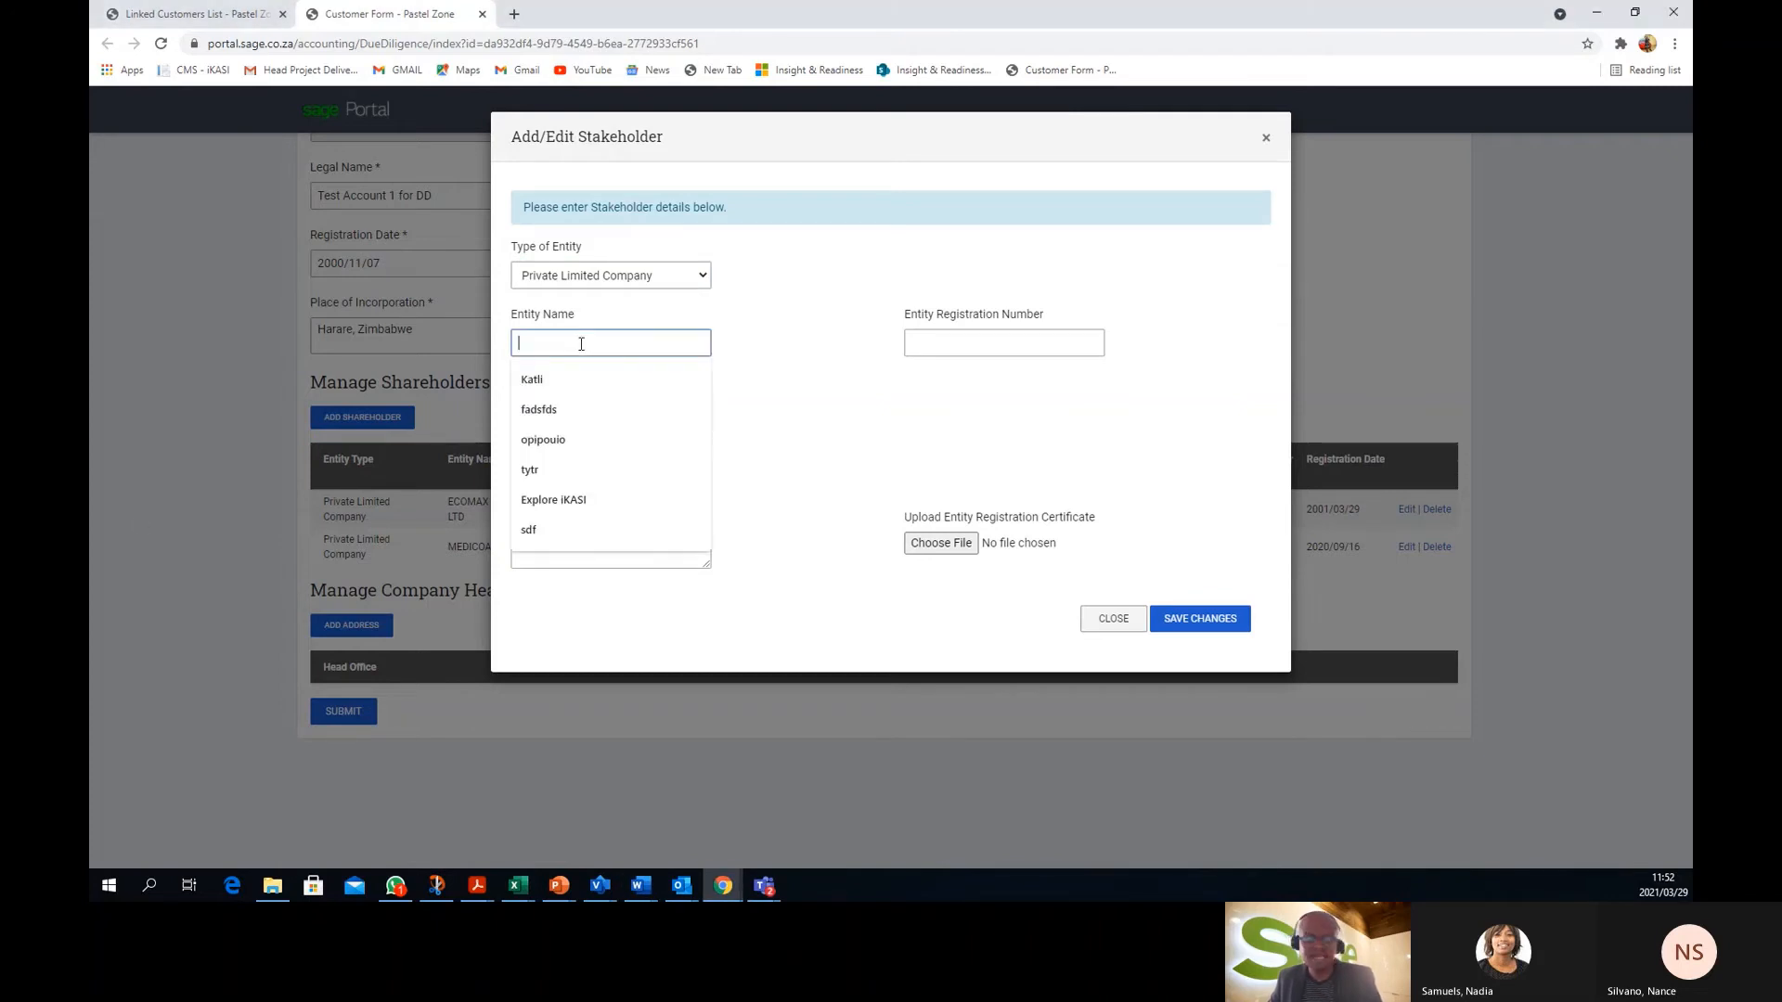
type("ECOLPGY MED INTER")
left_click(993, 340)
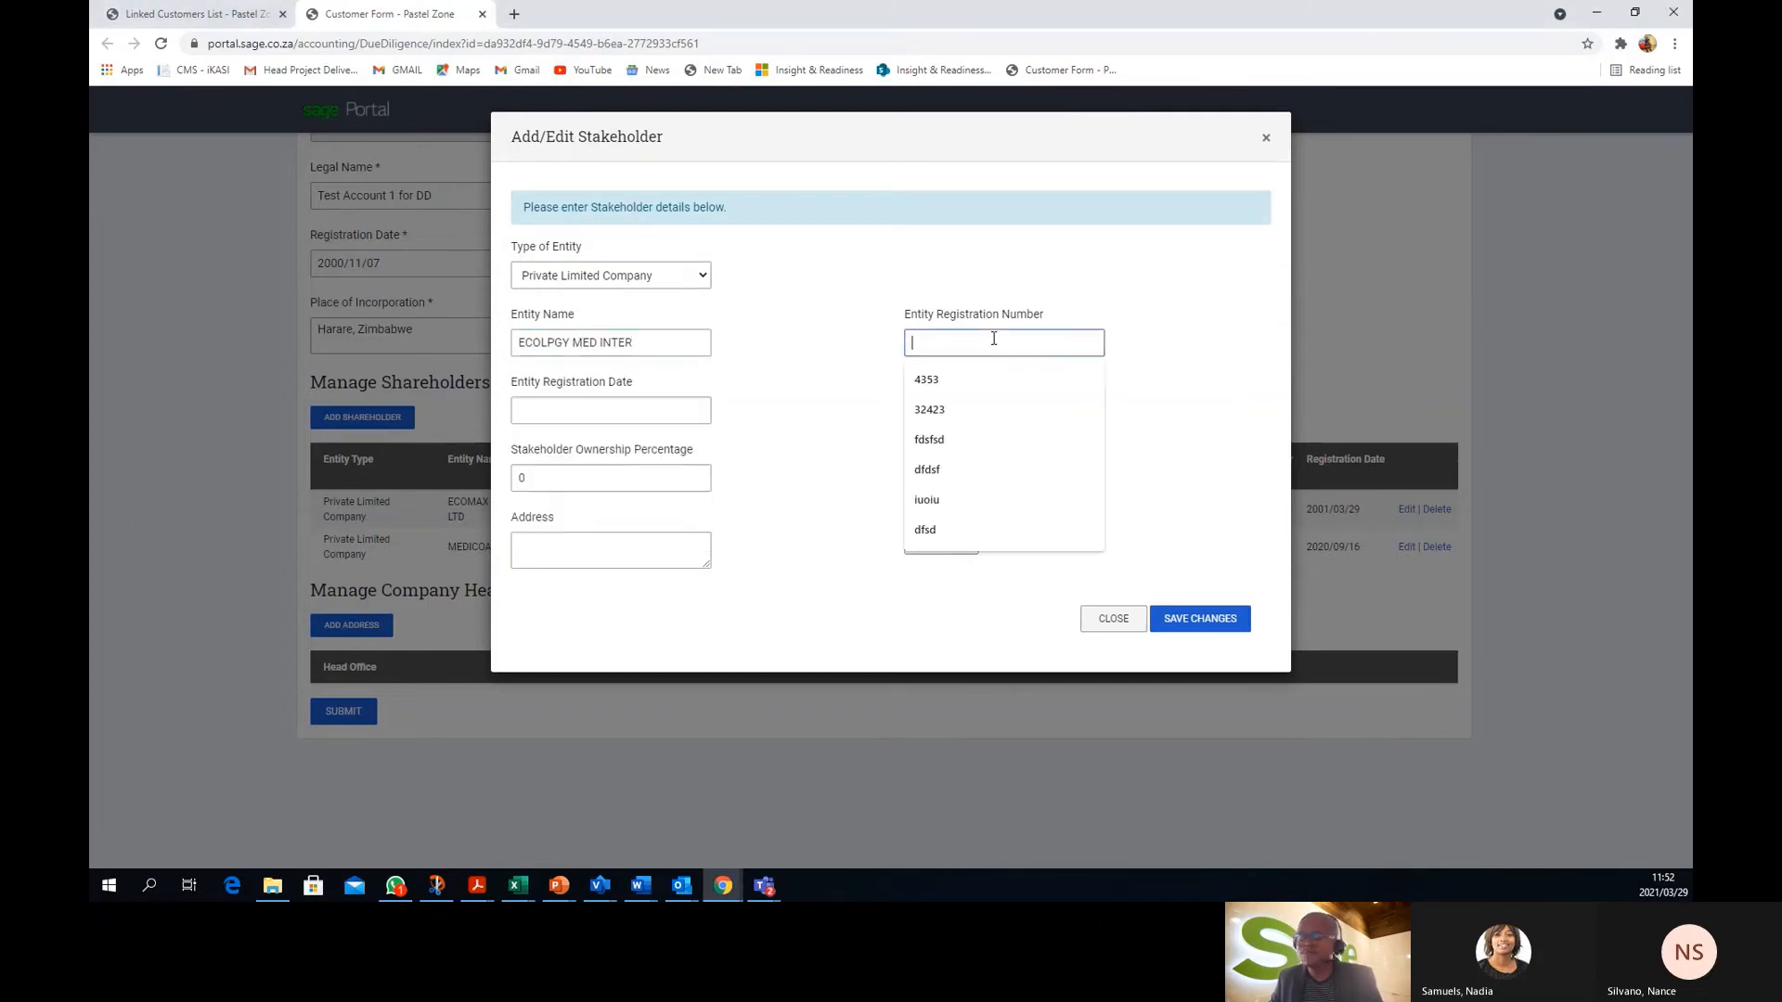
key("alt+Tab")
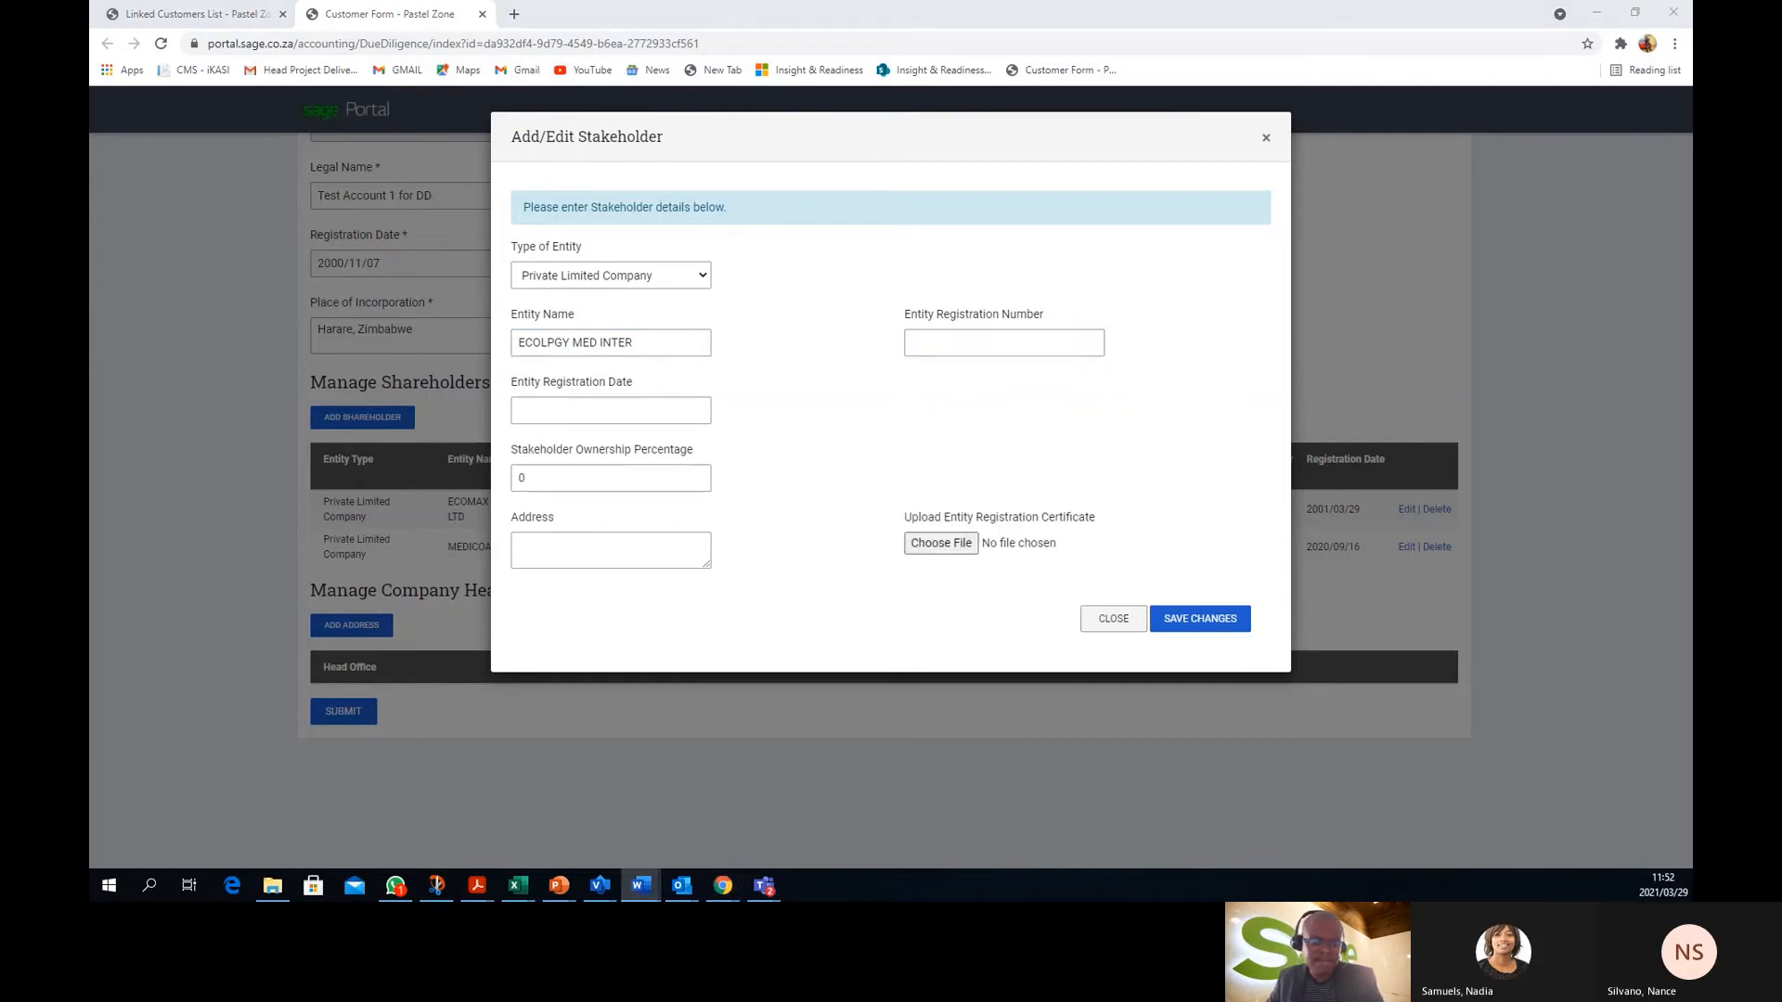
left_click(1080, 344)
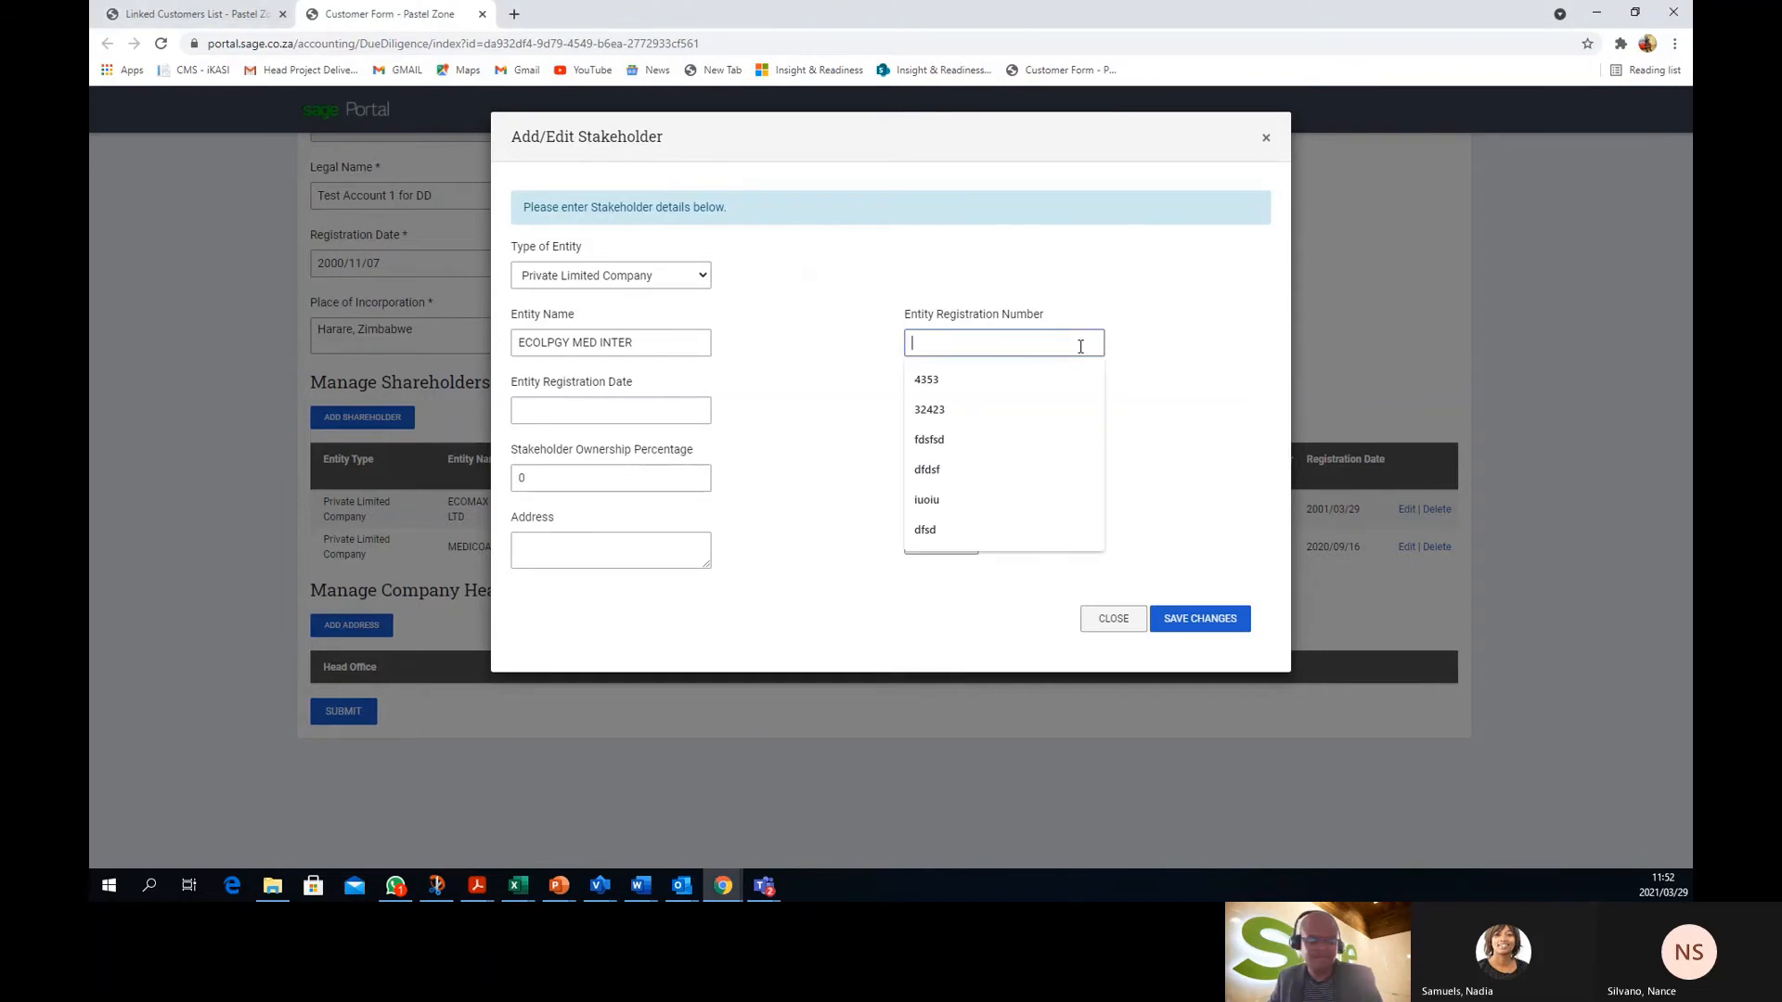
type("274HG5829")
Set the registration date to 2020/01/14 and ownership to 99.9%
left_click(591, 411)
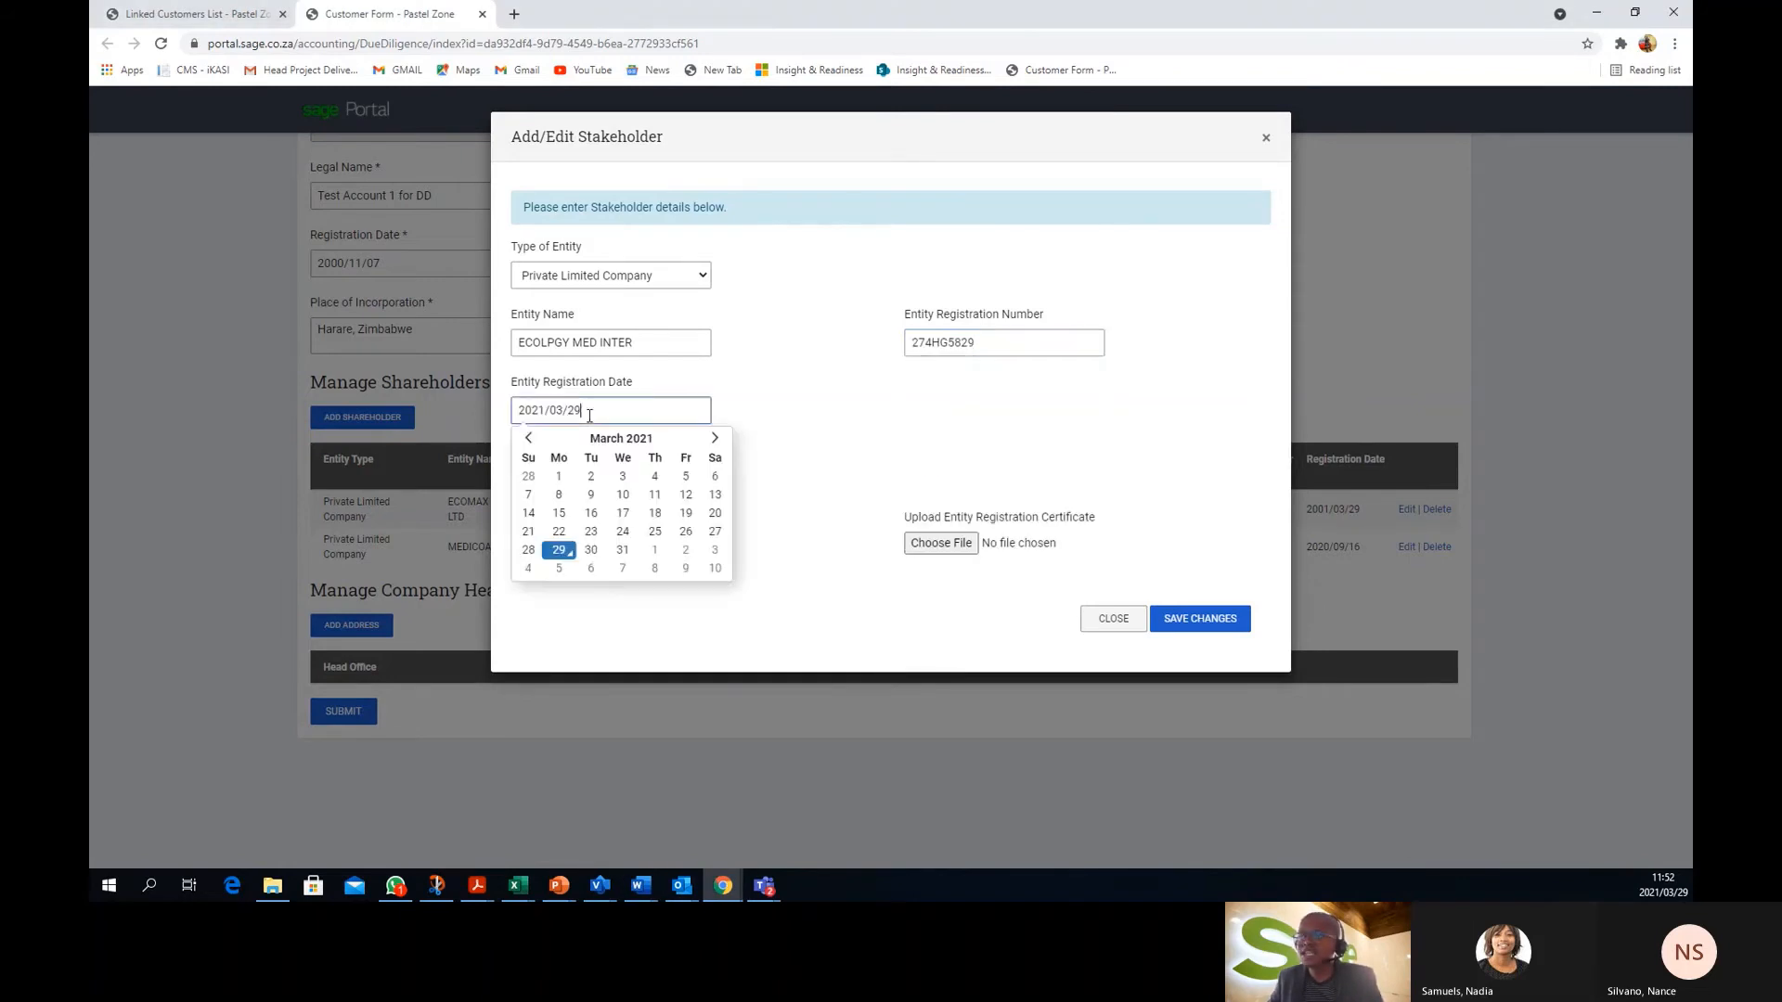
double_click(531, 440)
triple_click(531, 440)
double_click(531, 440)
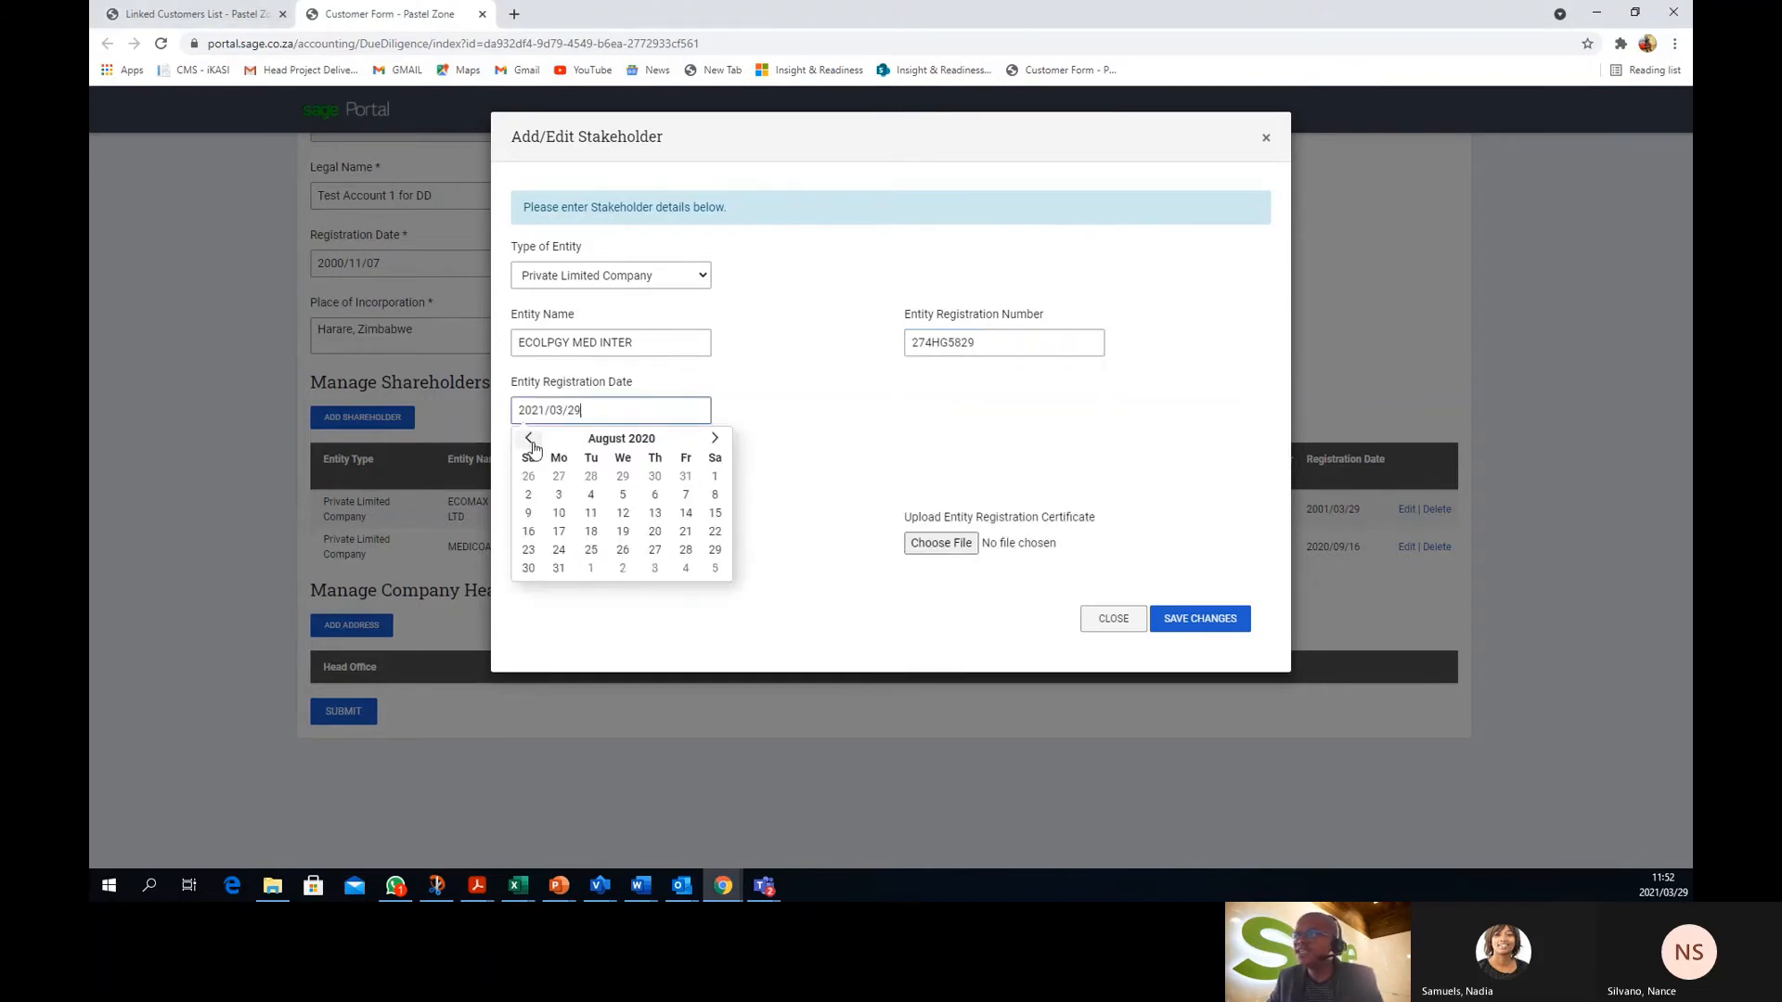
double_click(530, 440)
double_click(530, 440)
double_click(530, 440)
left_click(531, 440)
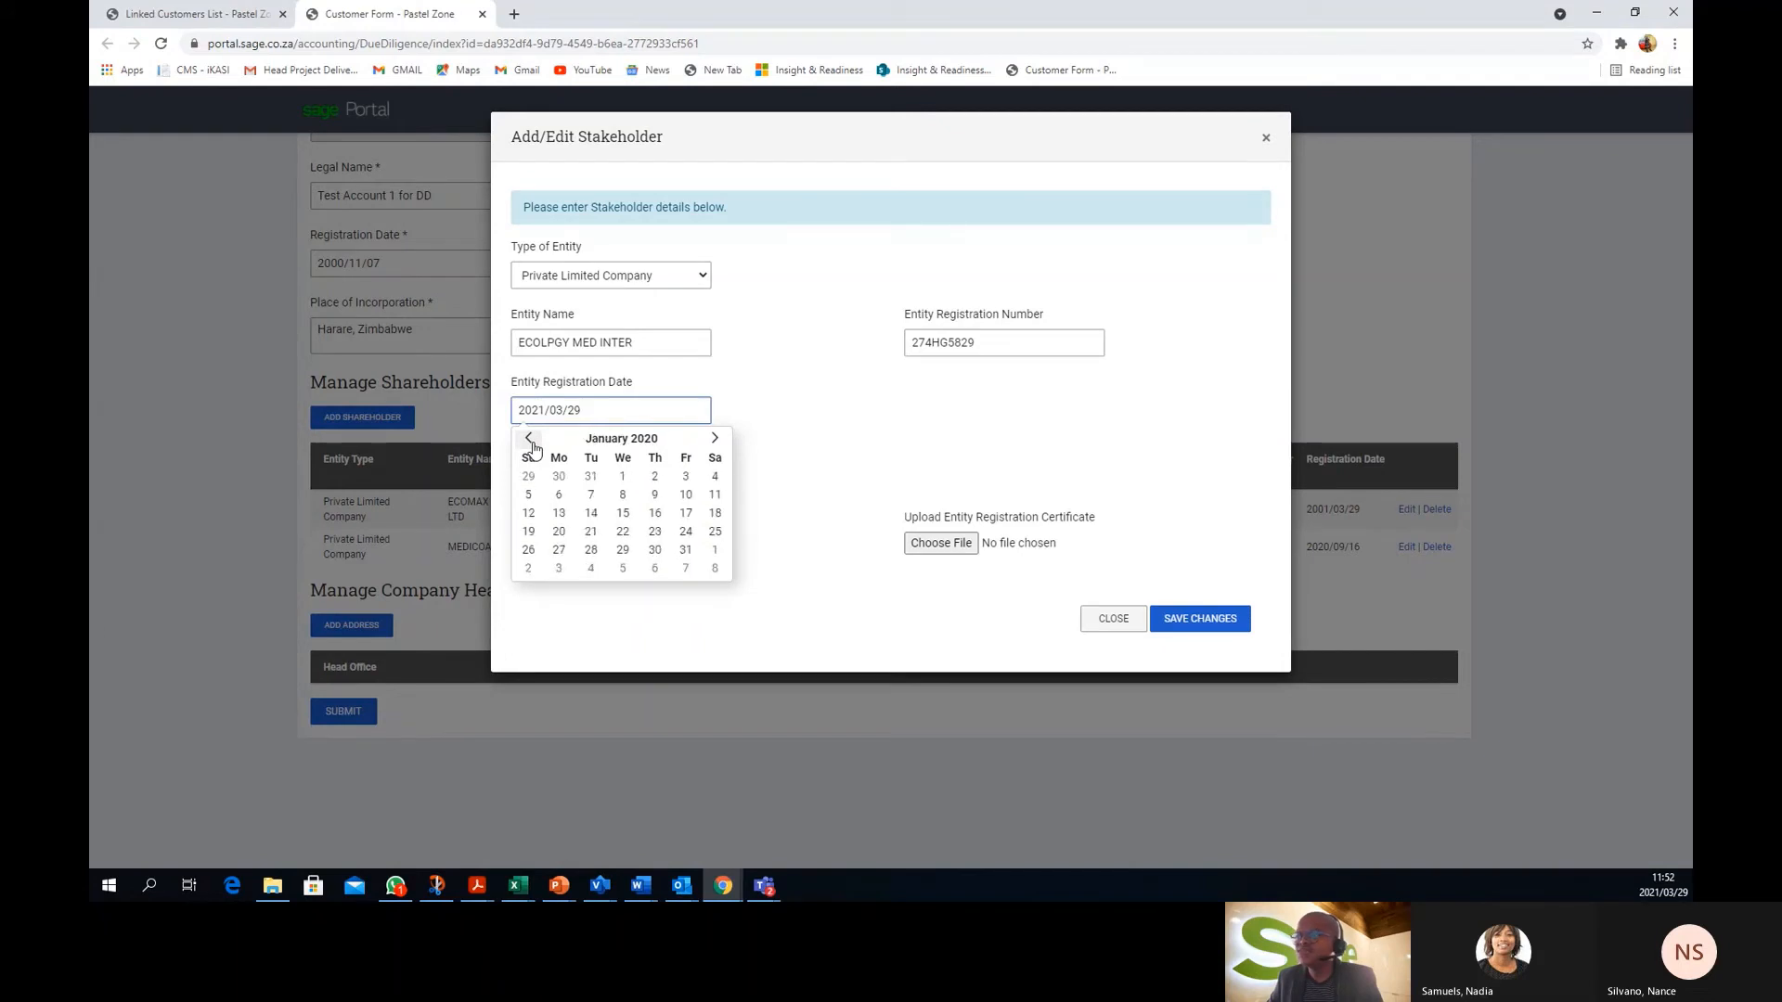
left_click(590, 515)
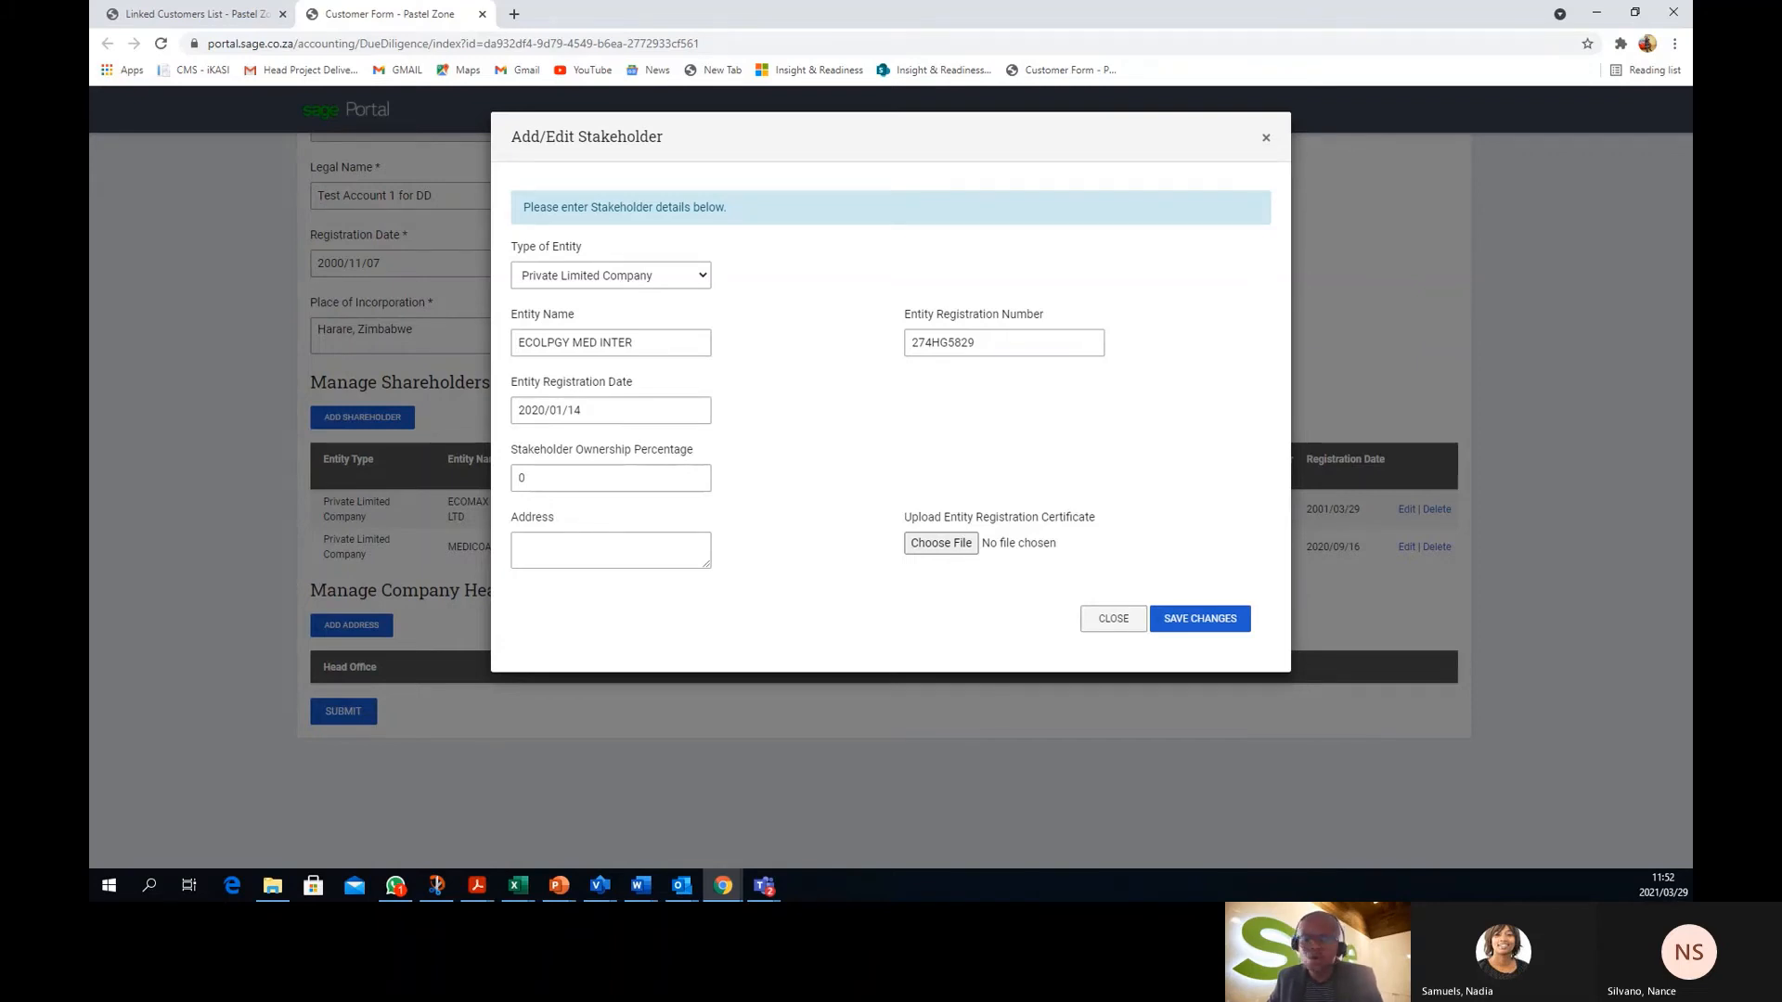
key("alt+Tab")
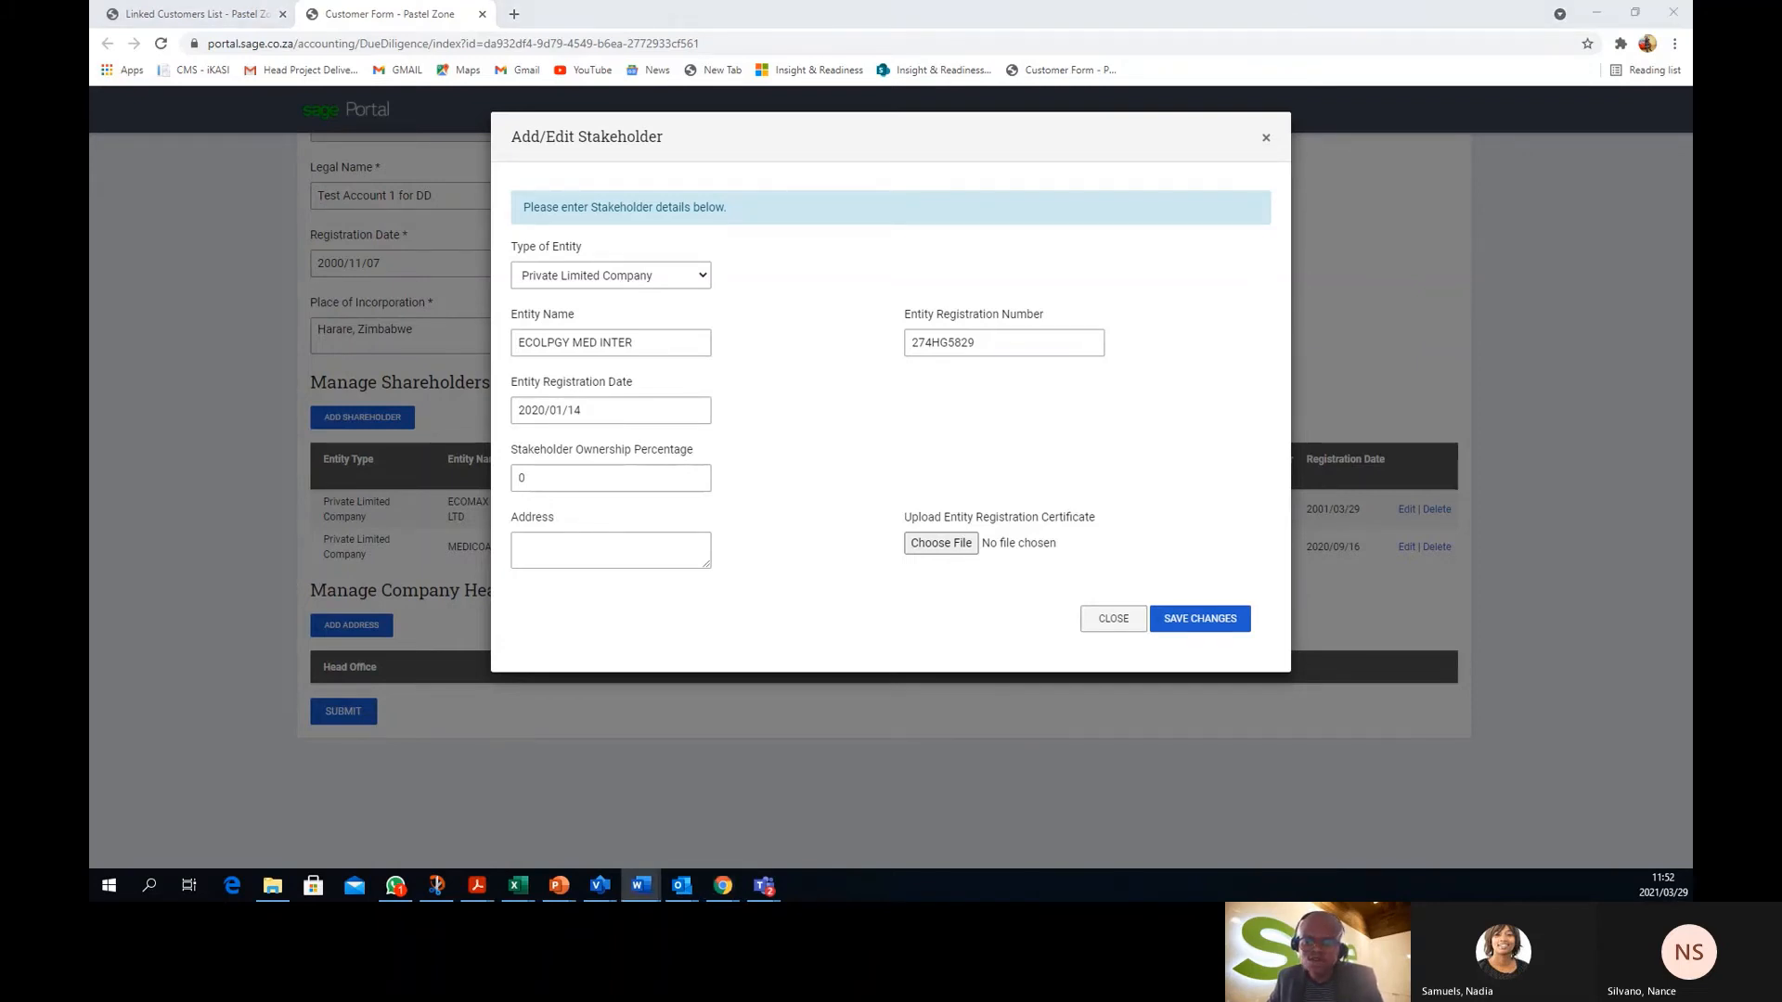
double_click(618, 475)
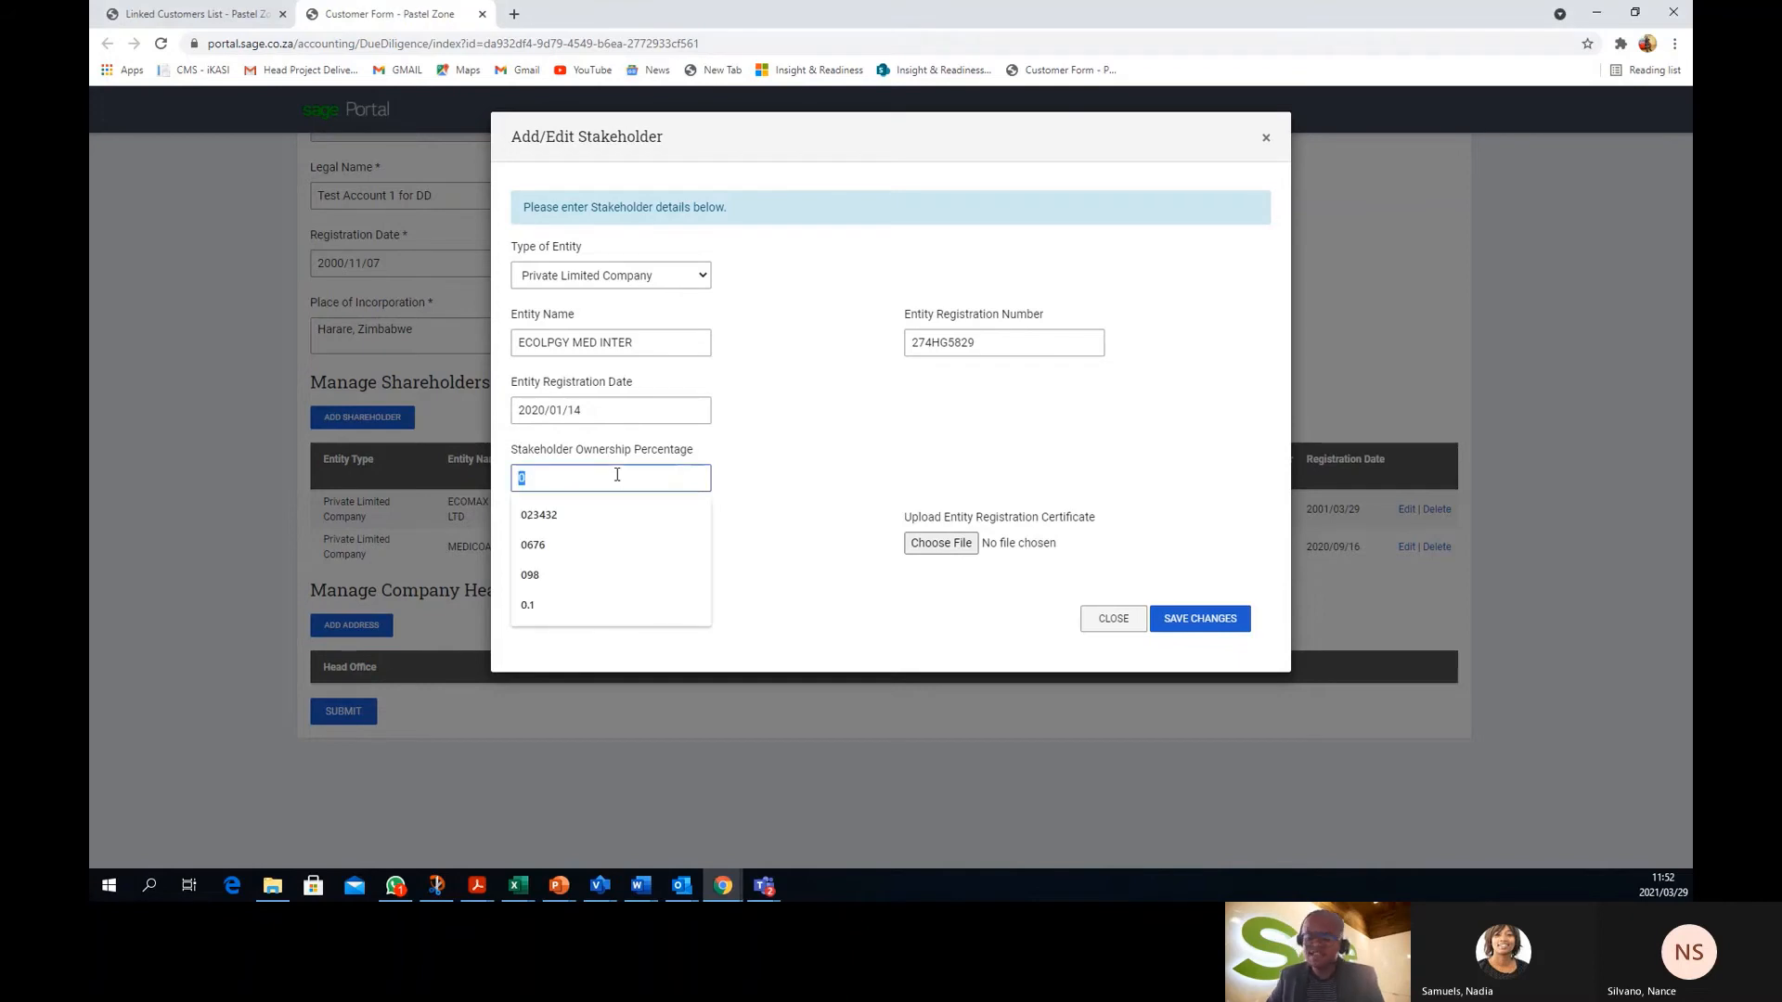
type("99.9")
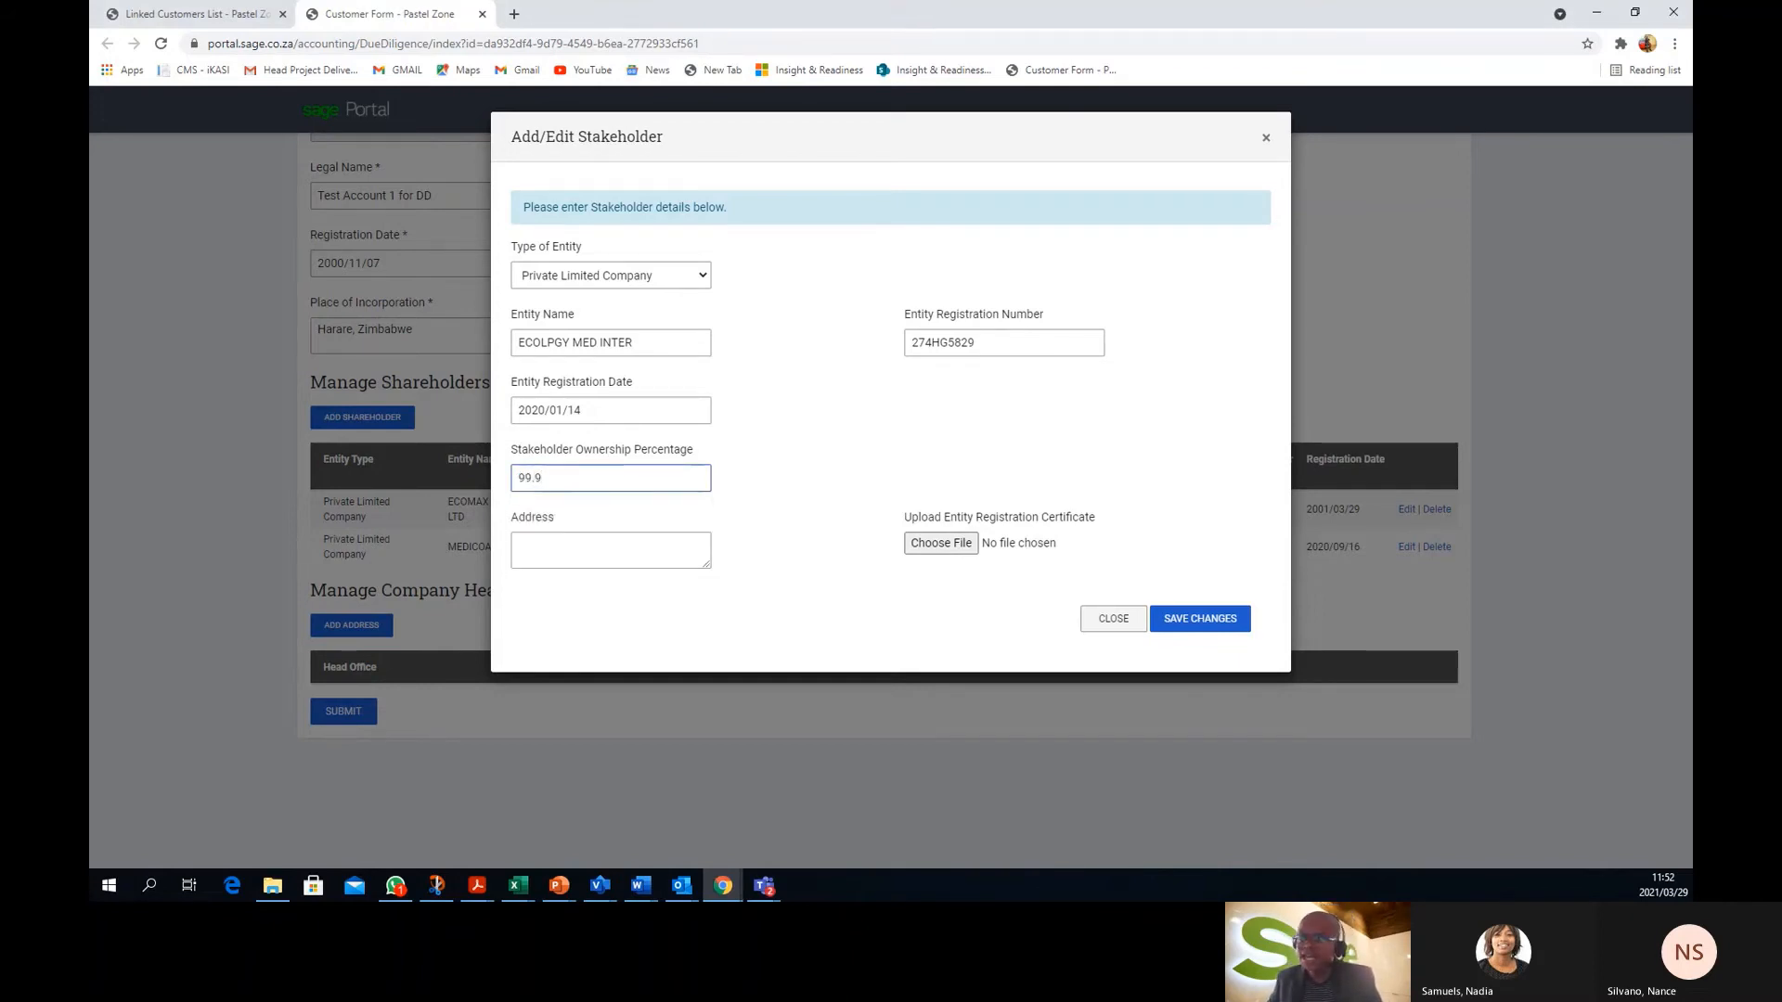
Paste the Cambridge UK address, attach the Attachments certificate, and save the shareholder
key("alt+Tab")
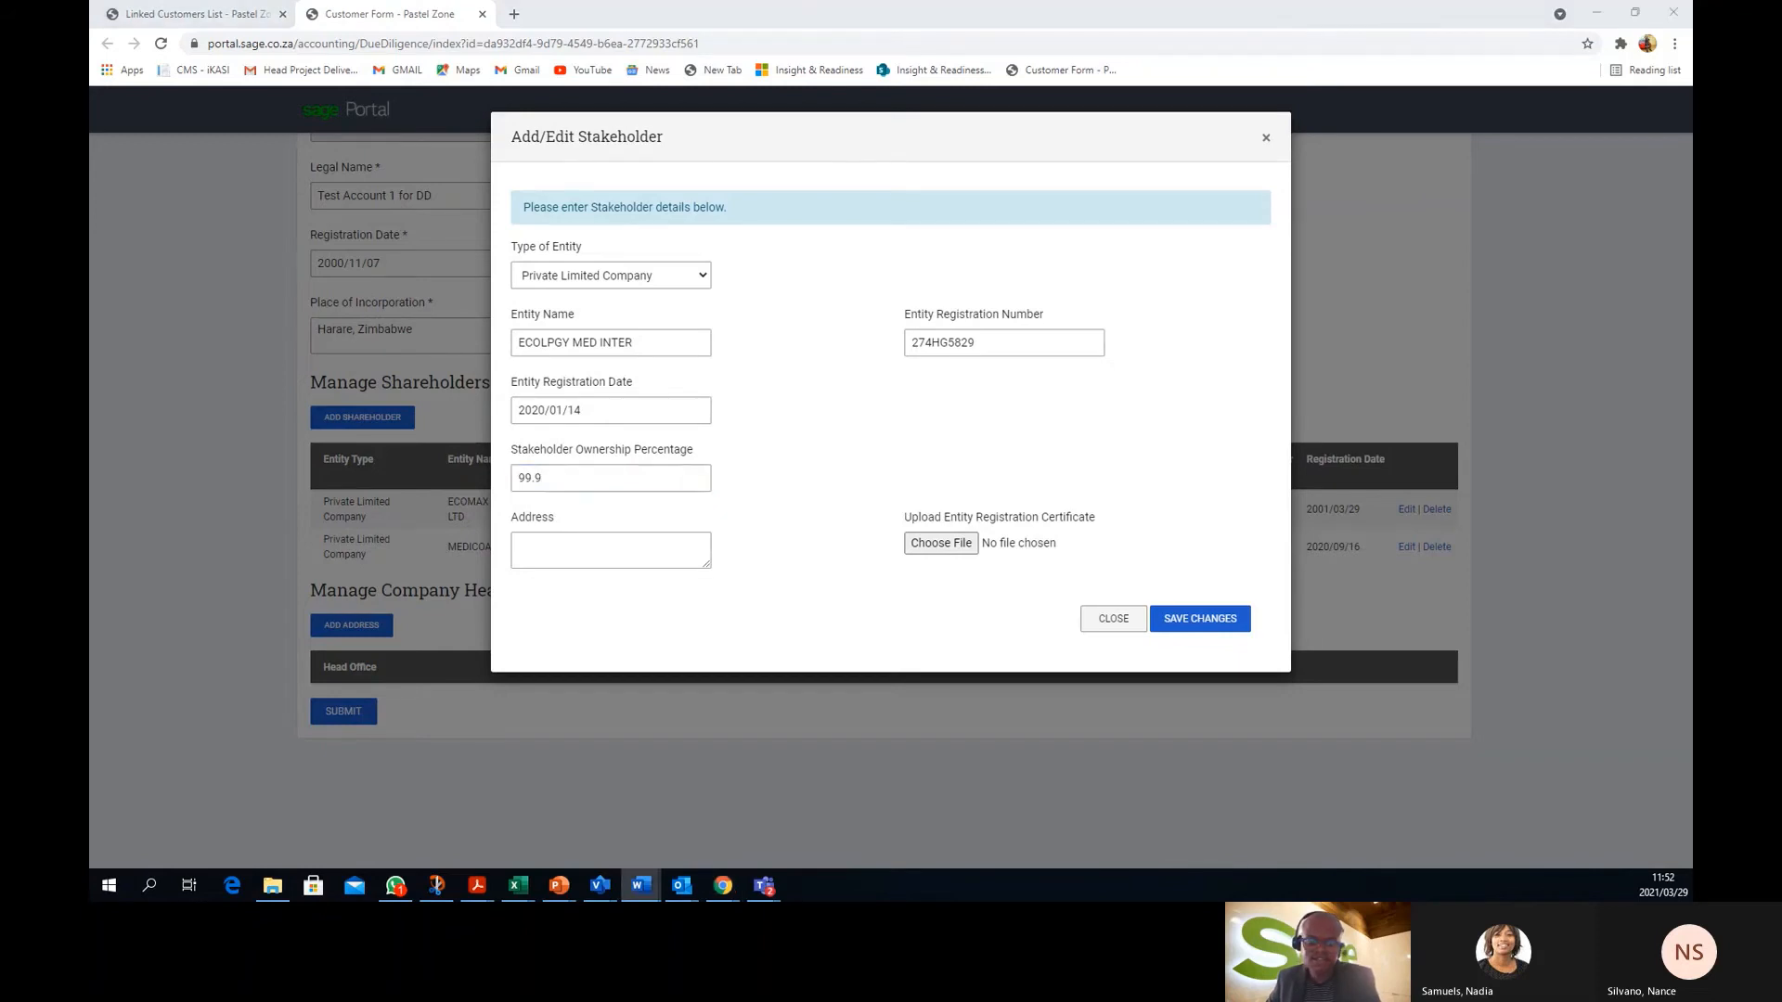
left_click(605, 546)
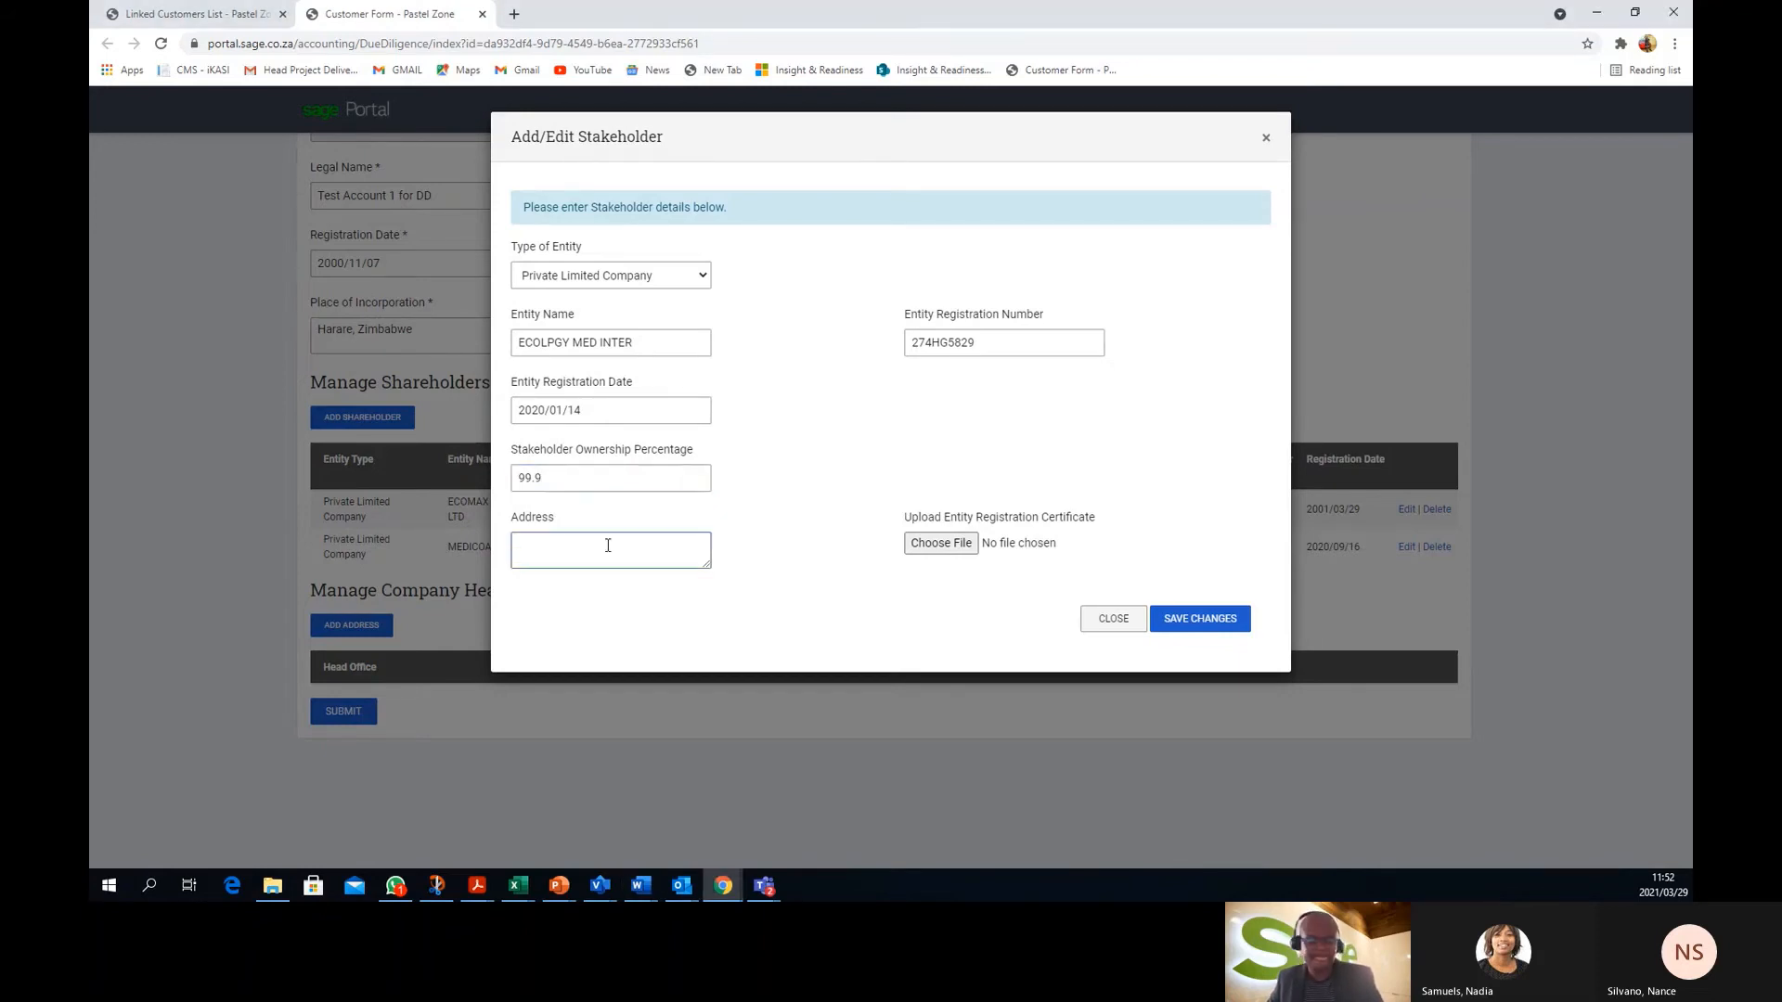
type("Laska House, Laska Road, Cambridge, CB12LA UK")
left_click(943, 544)
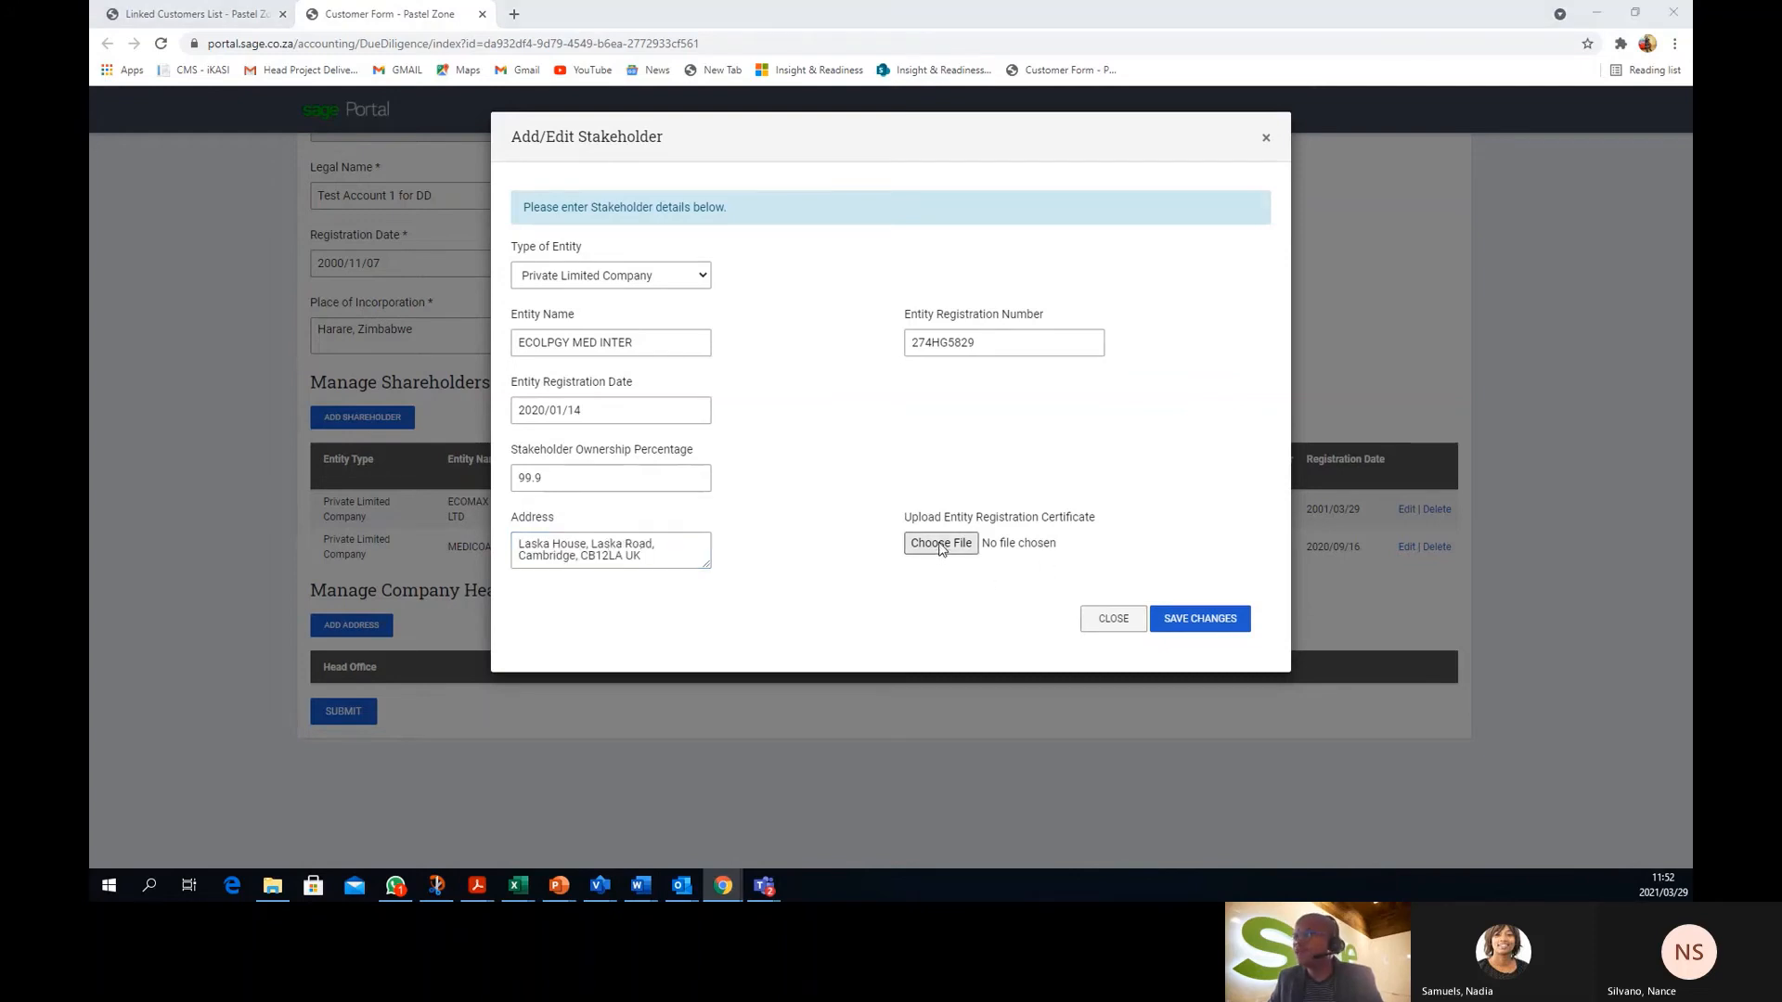
double_click(289, 168)
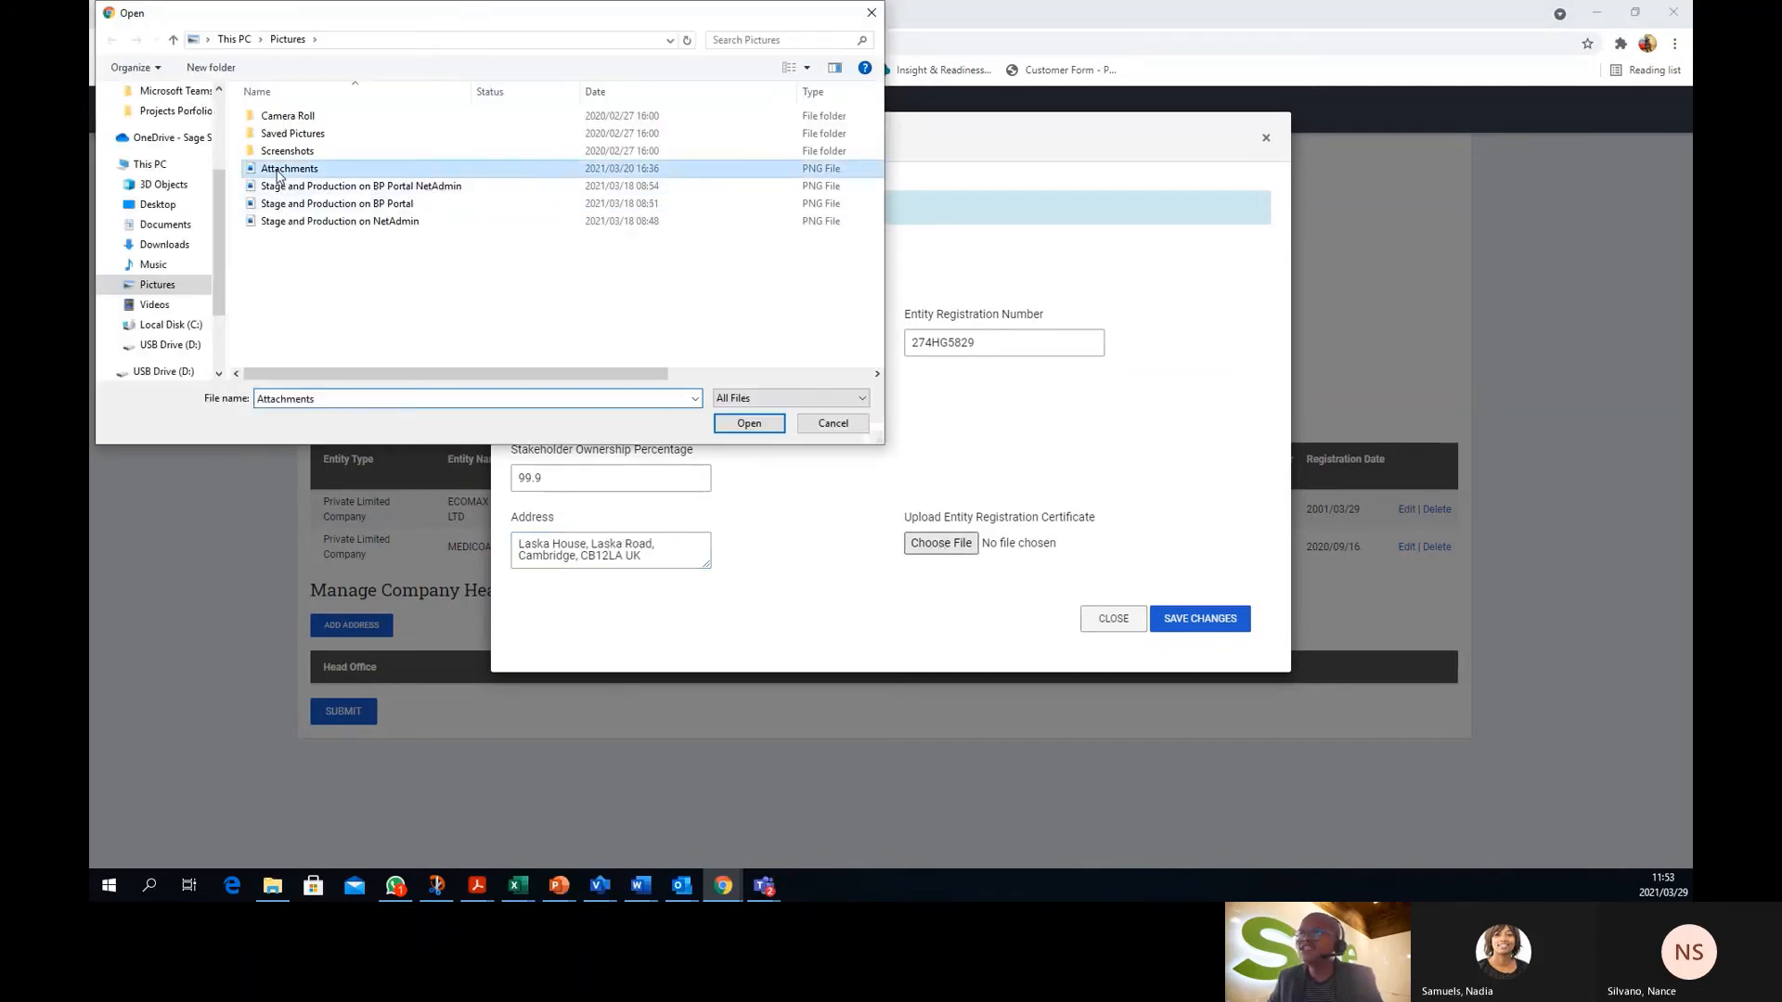
left_click(1180, 629)
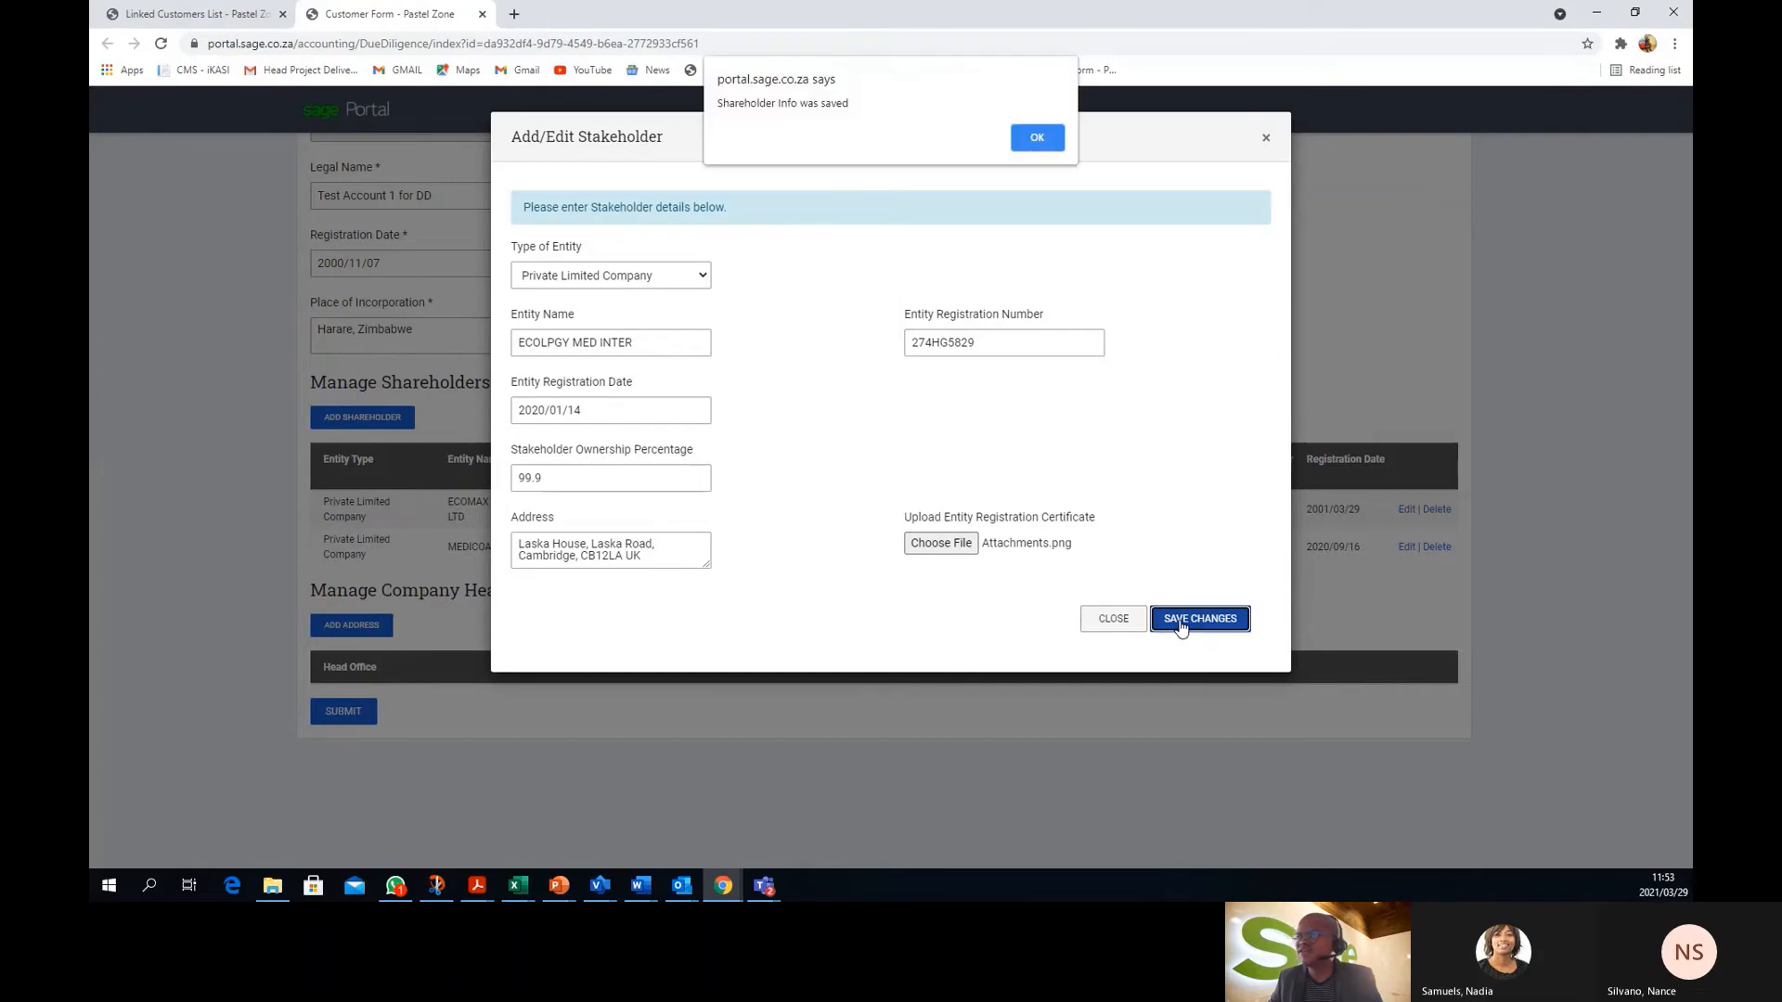
left_click(1035, 140)
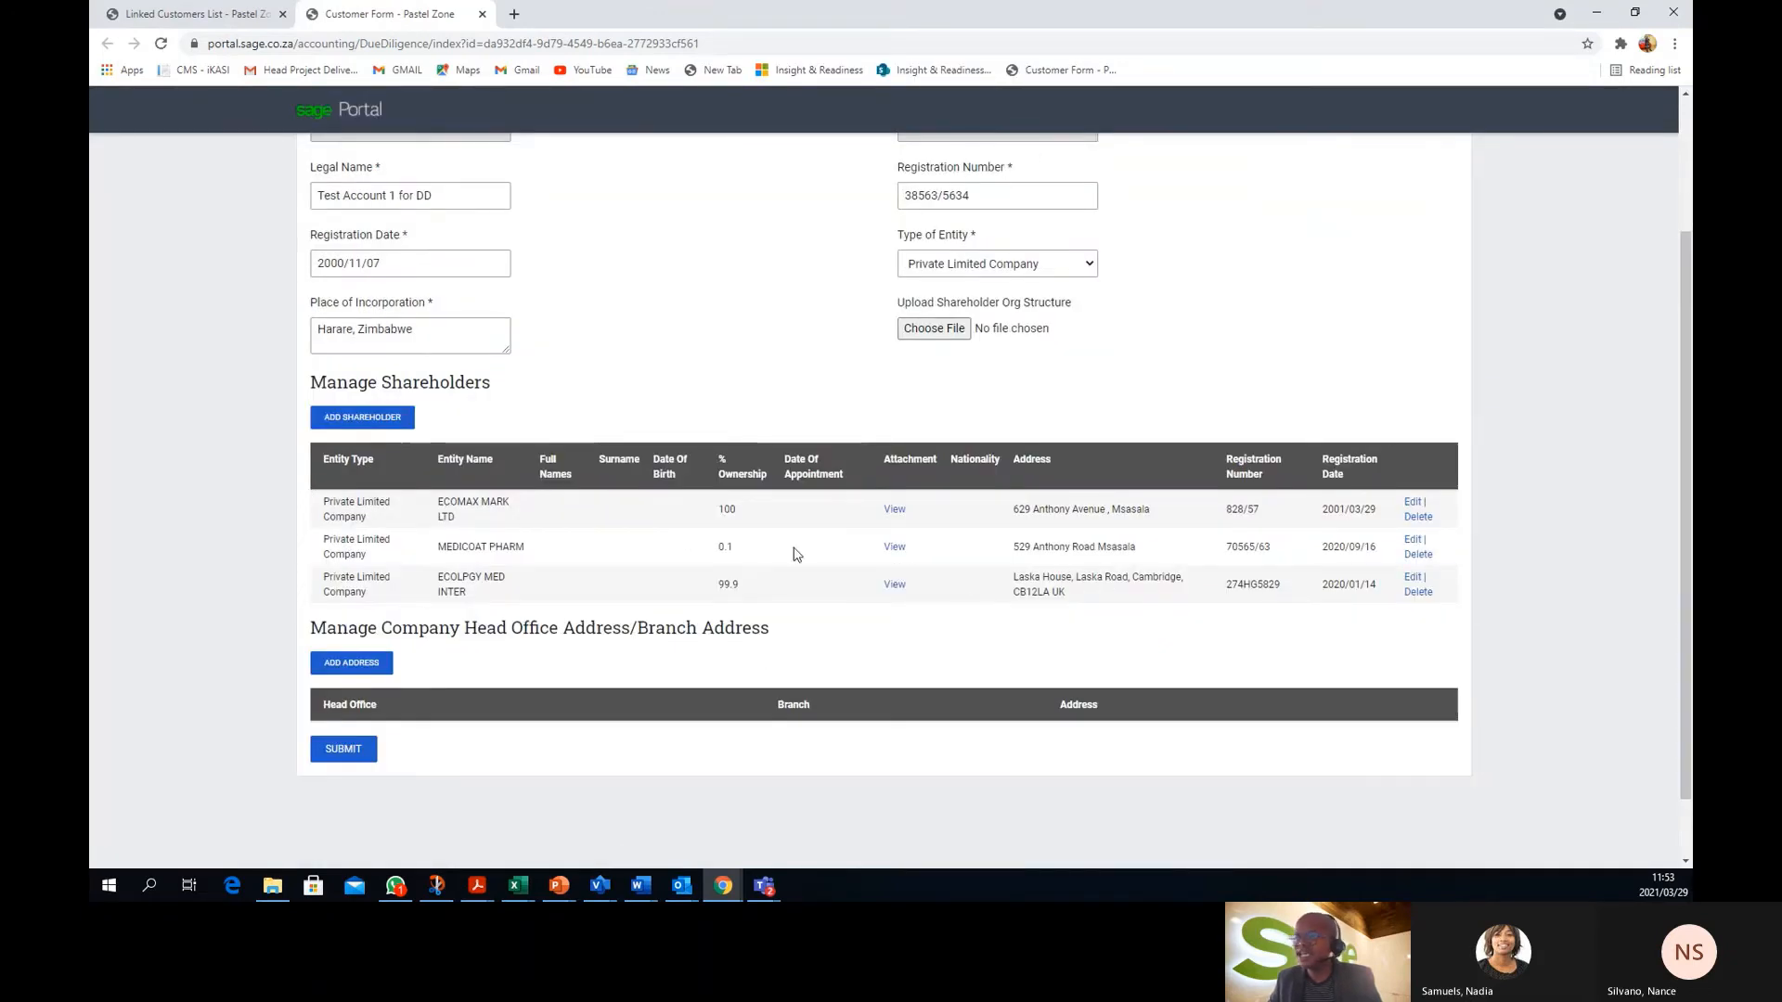
Open a blank stakeholder form for the fourth shareholder
left_click(362, 418)
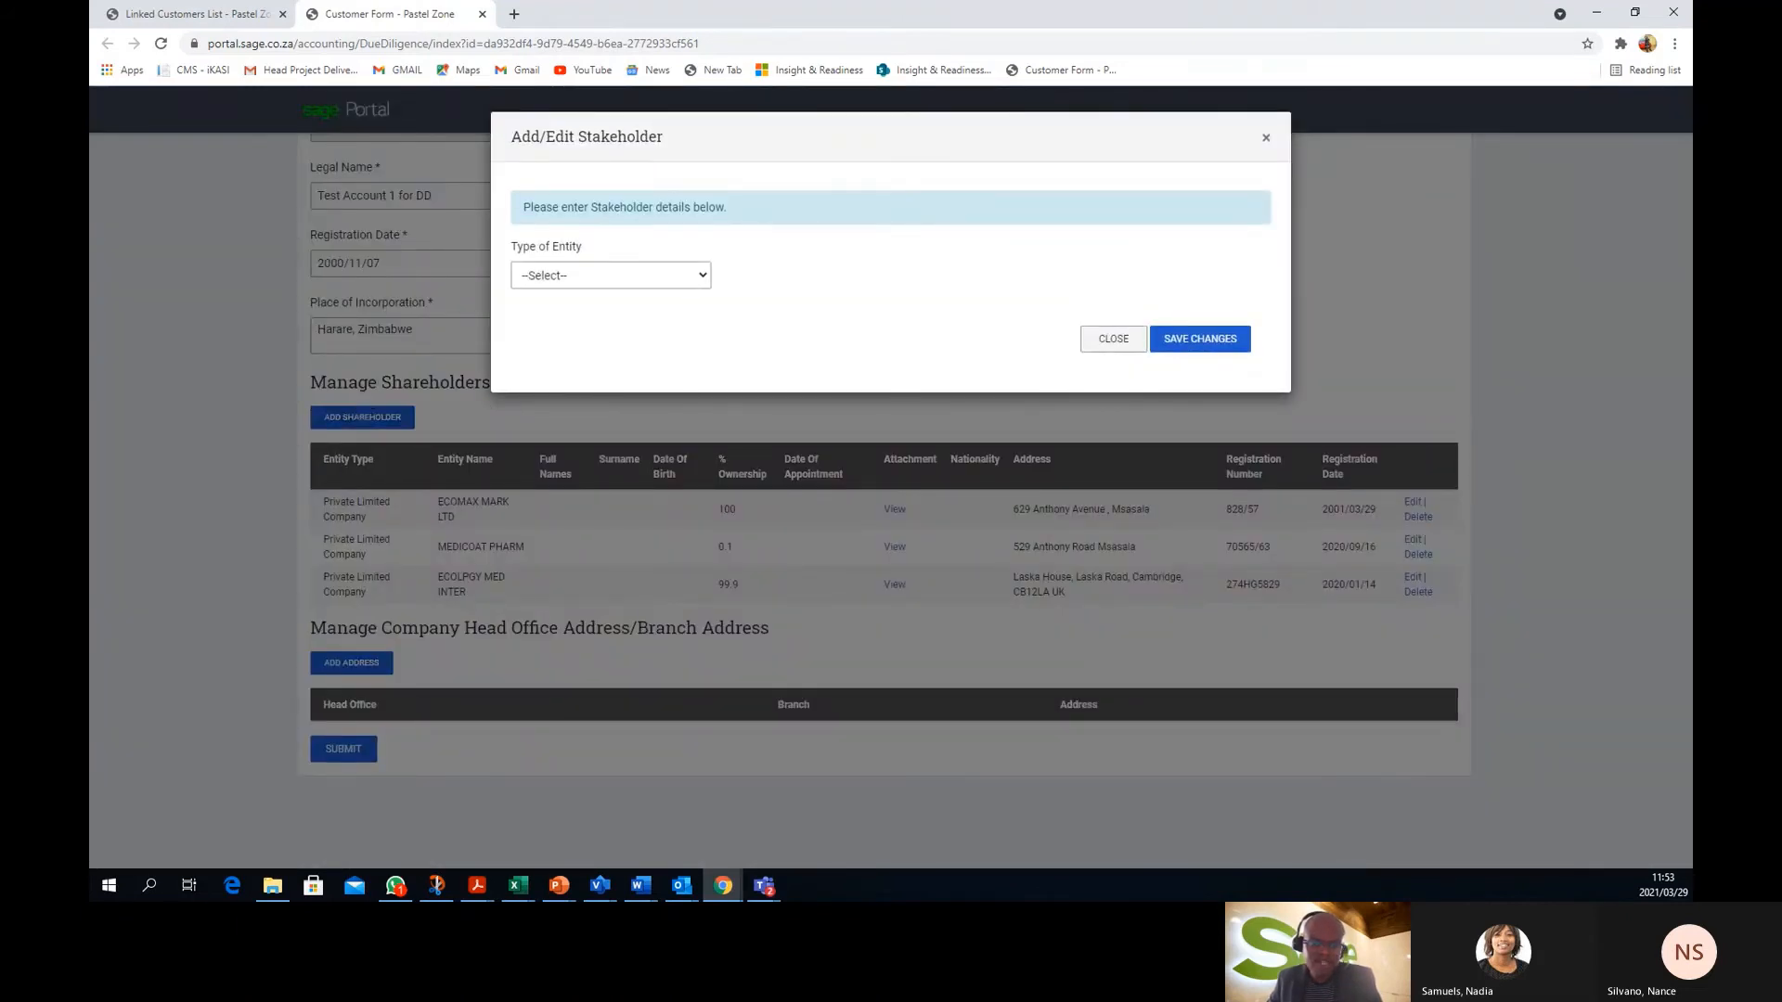
Enter a Private Limited Company stakeholder named Skhumba Resources Ltd with registration 1137KH28C
key("alt+Tab")
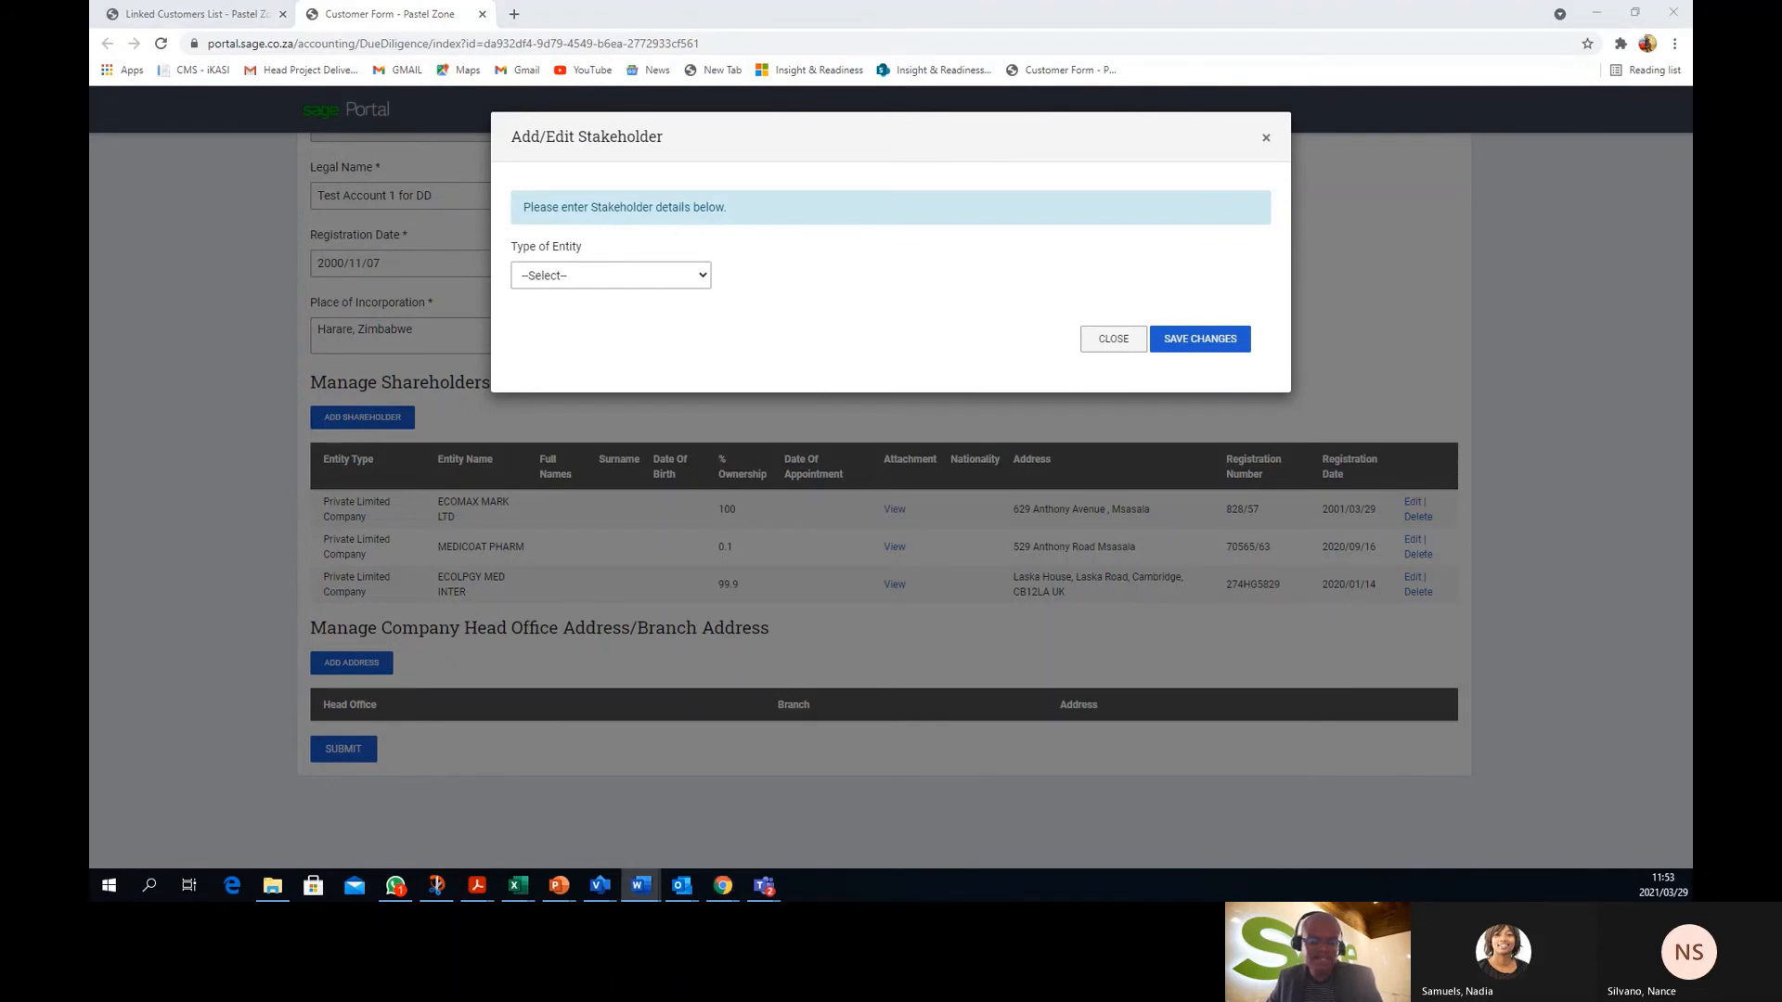
left_click(705, 277)
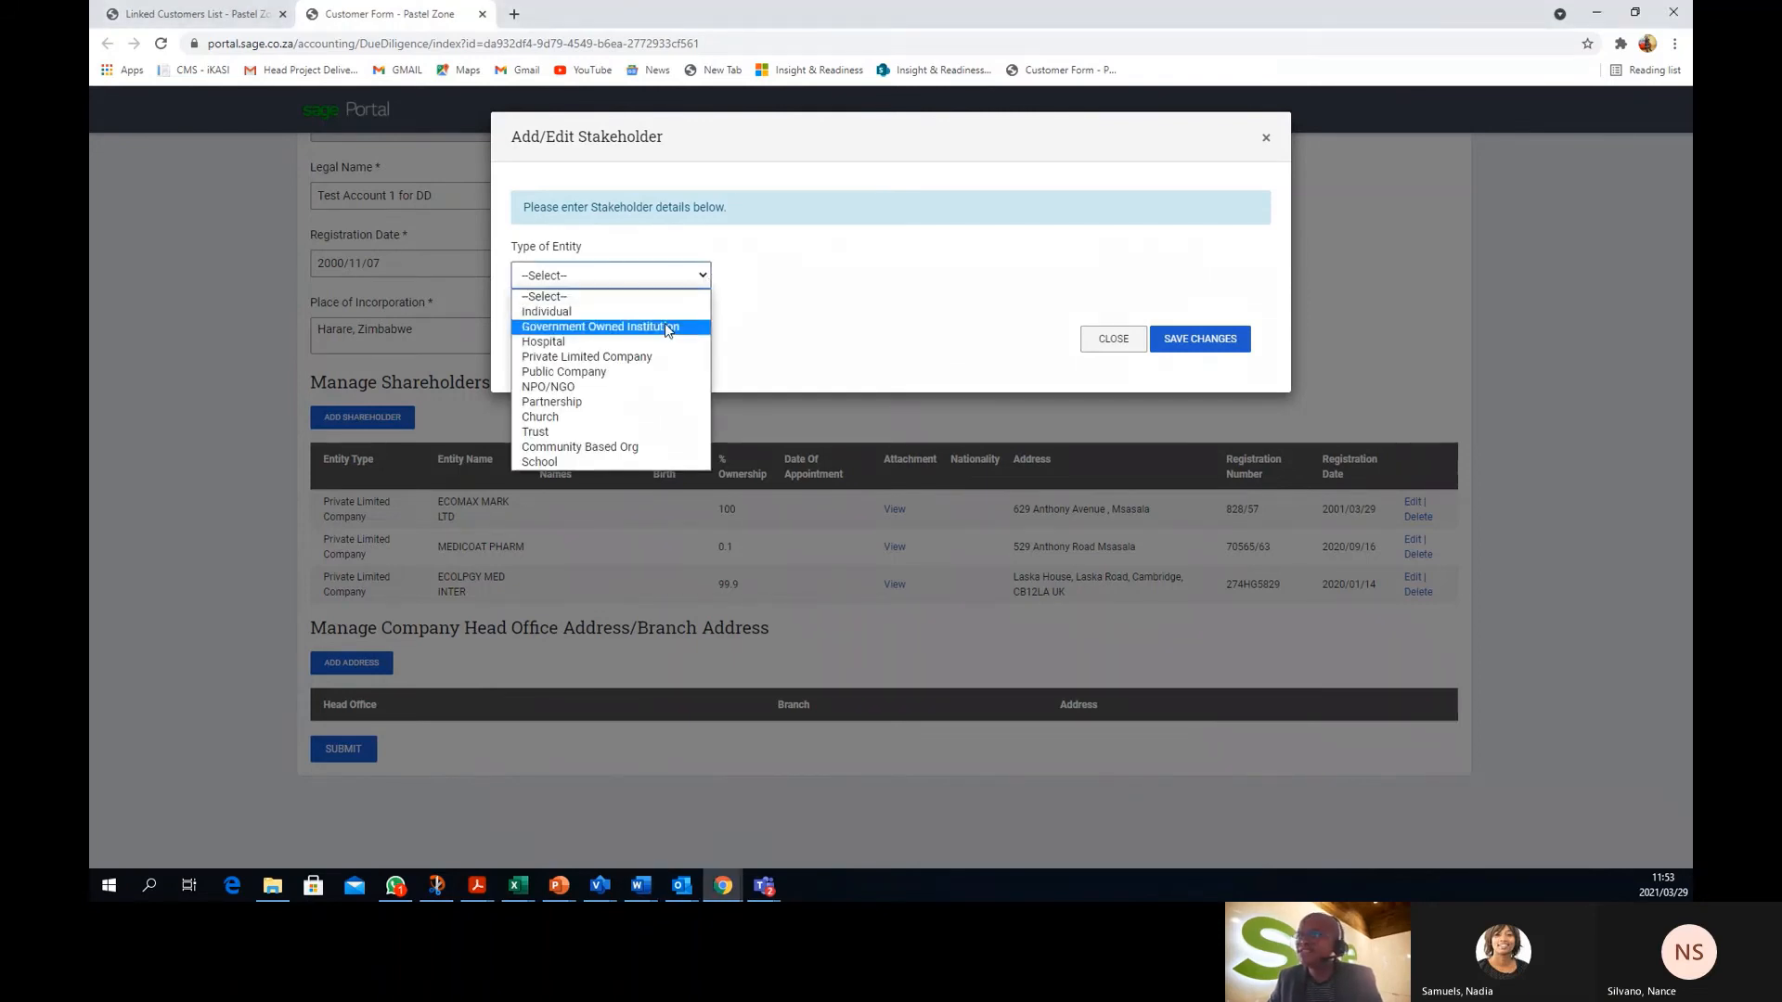
left_click(662, 360)
left_click(580, 346)
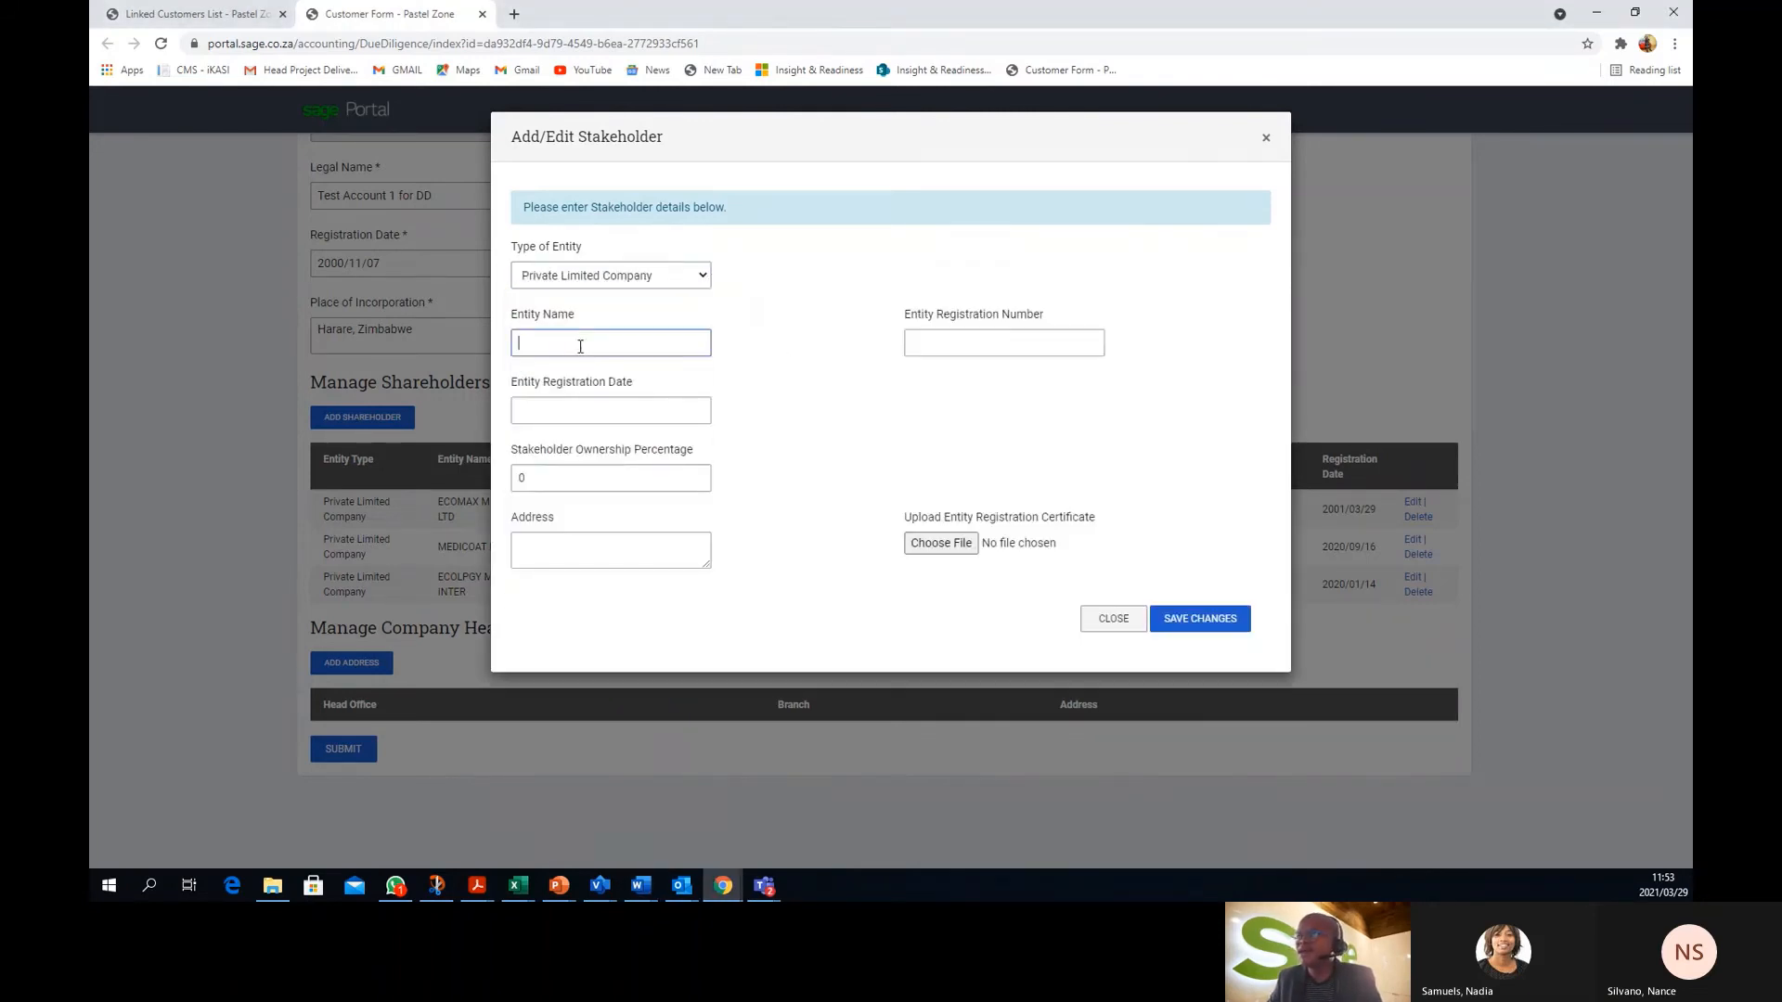
type("Skhumba Resources Ltd")
left_click(1016, 341)
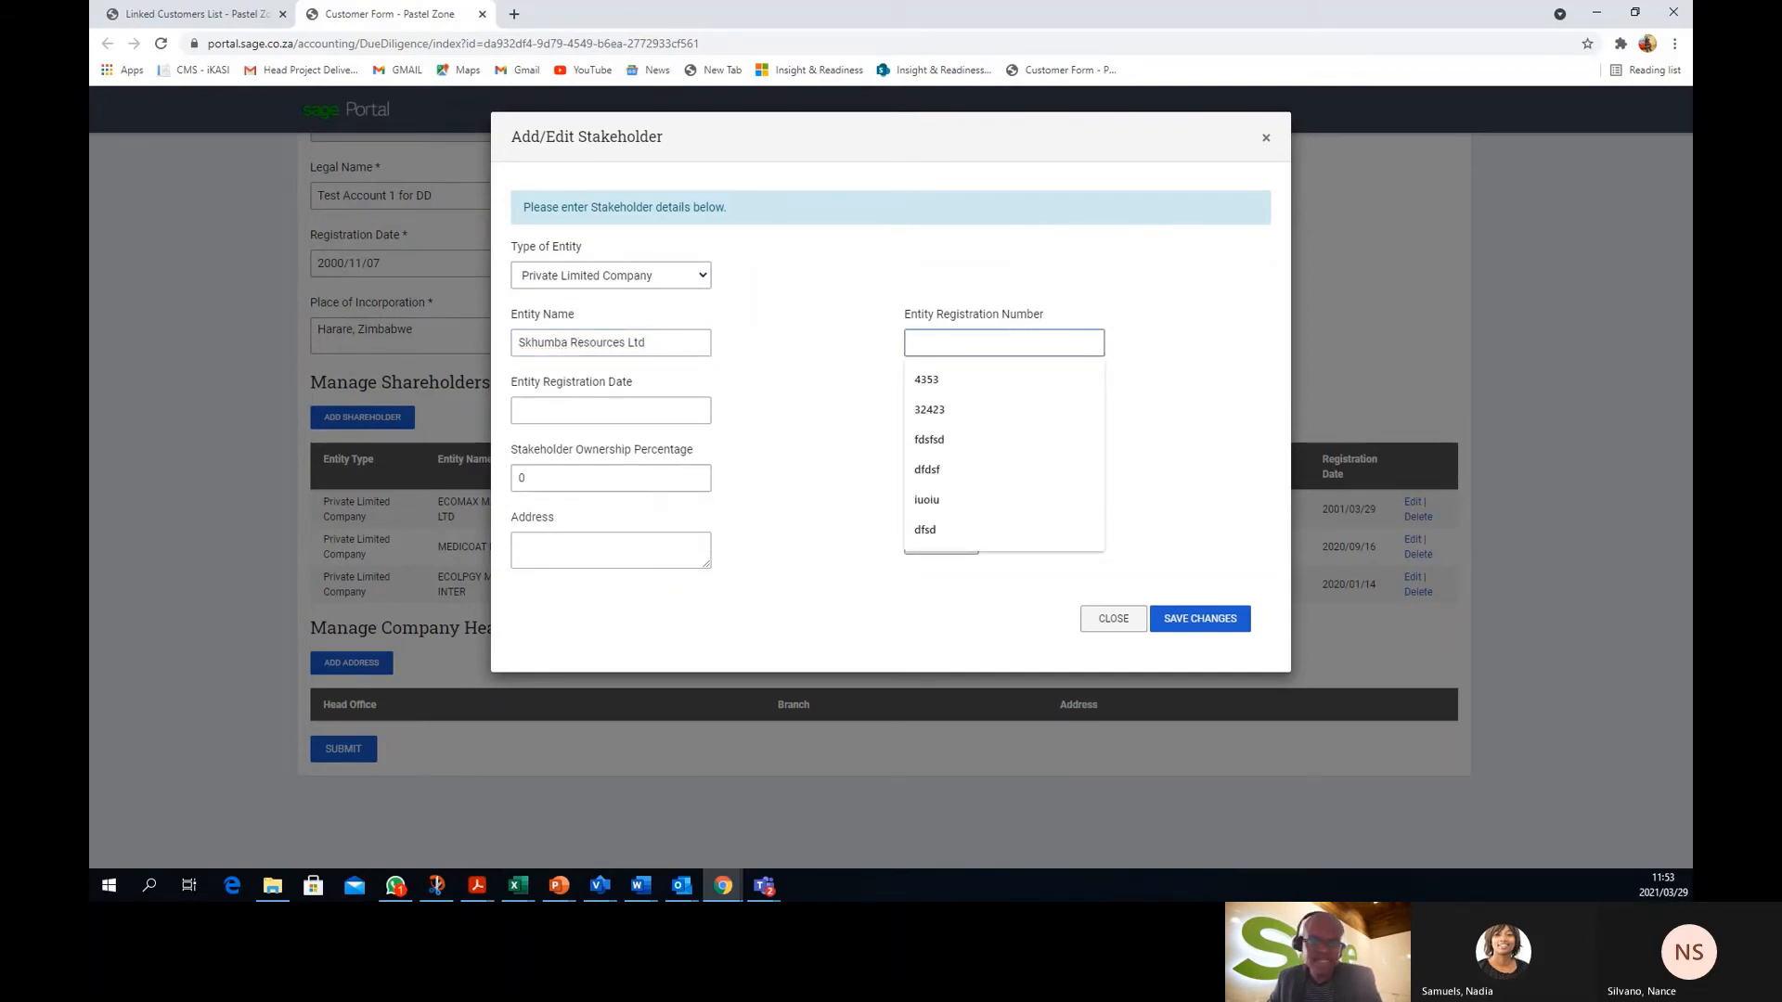
key("alt+Tab")
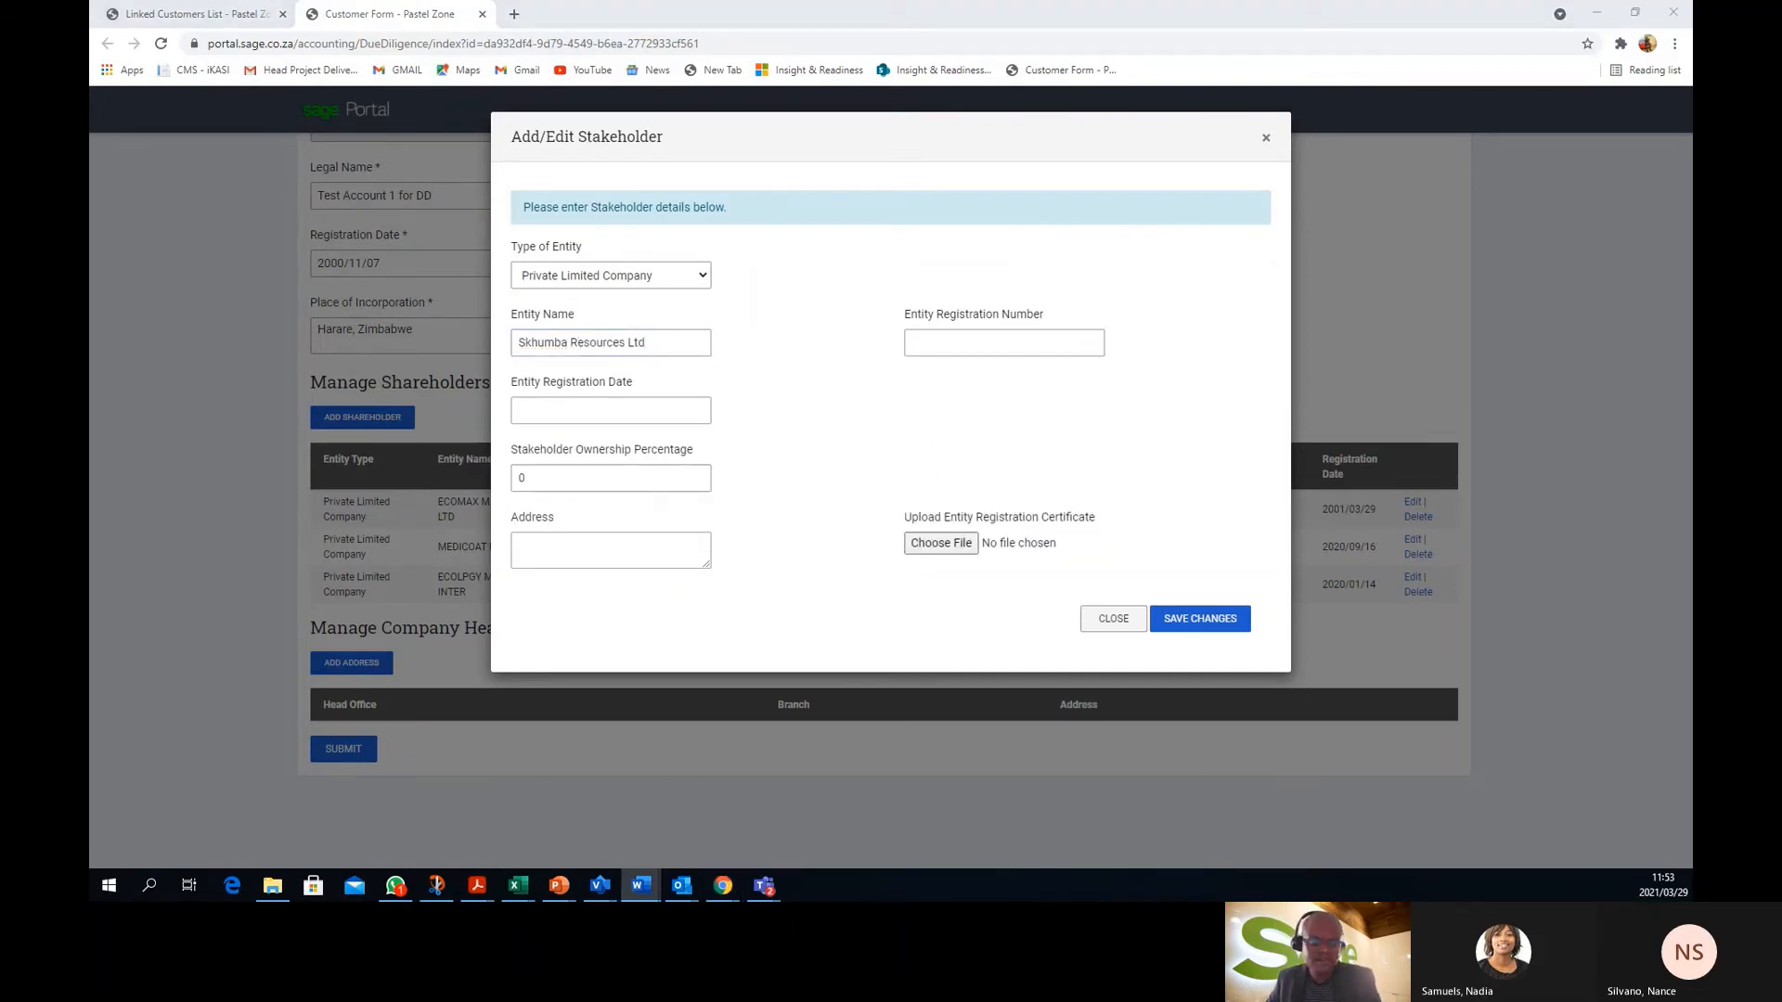
left_click(932, 338)
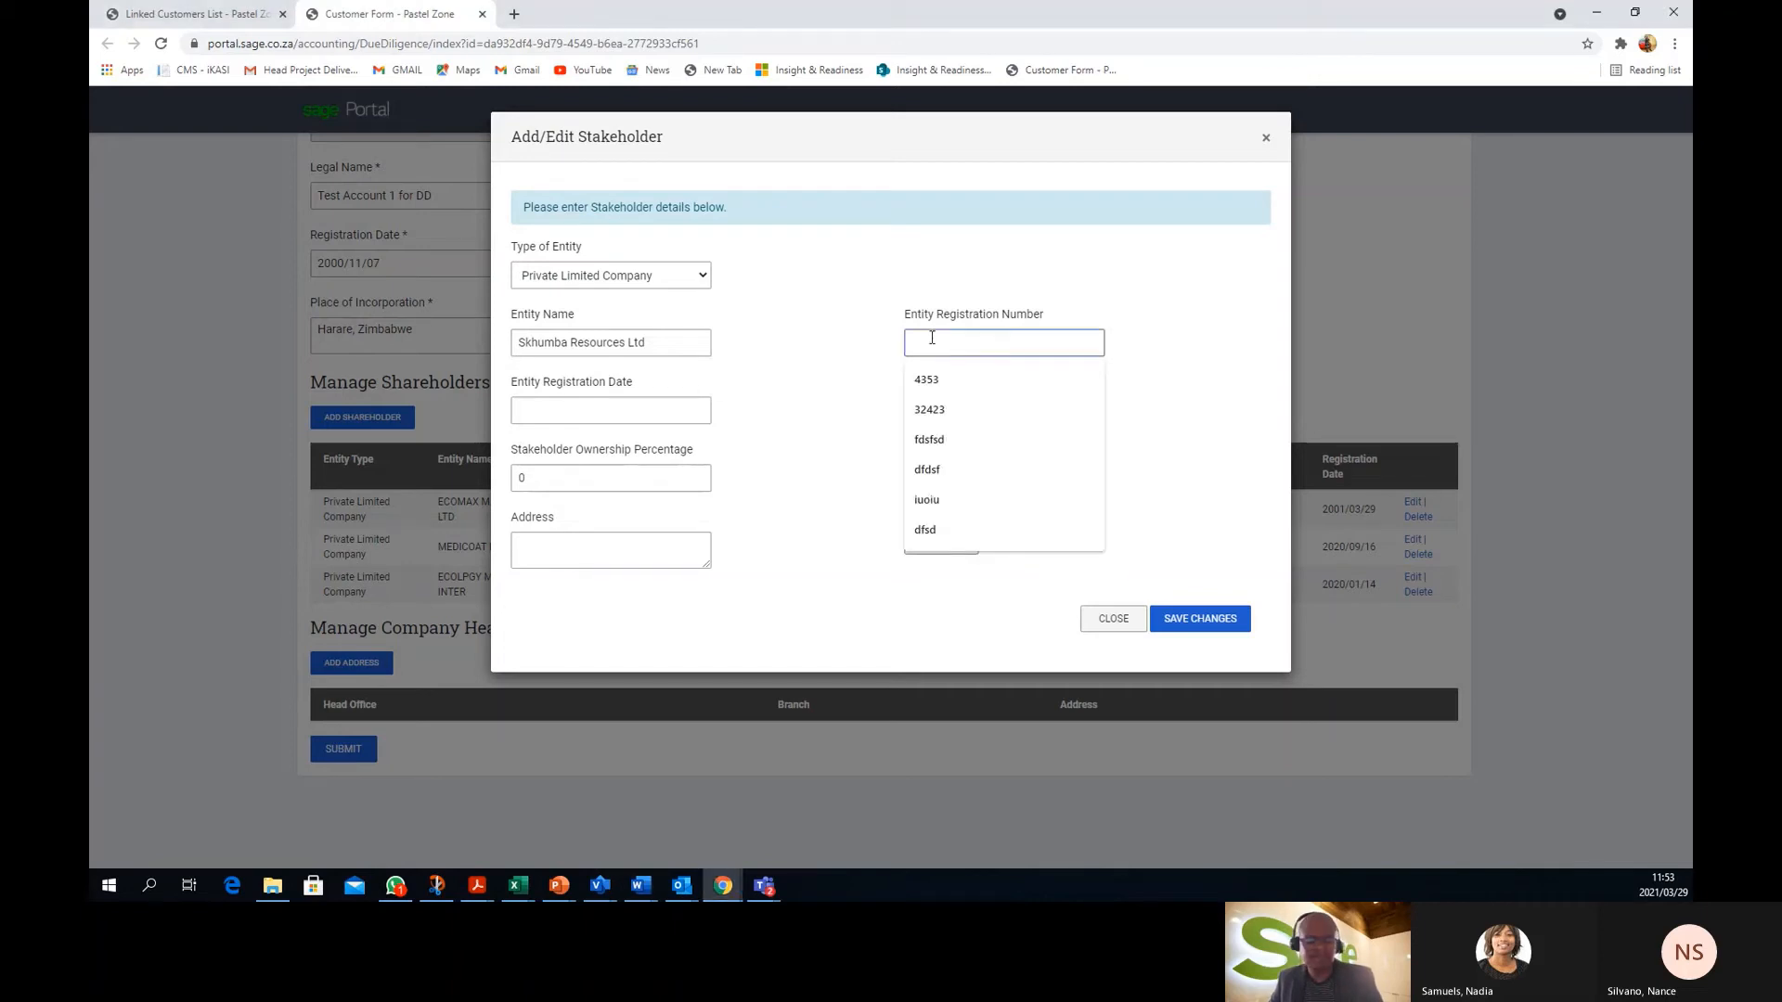
type("1137KH28C")
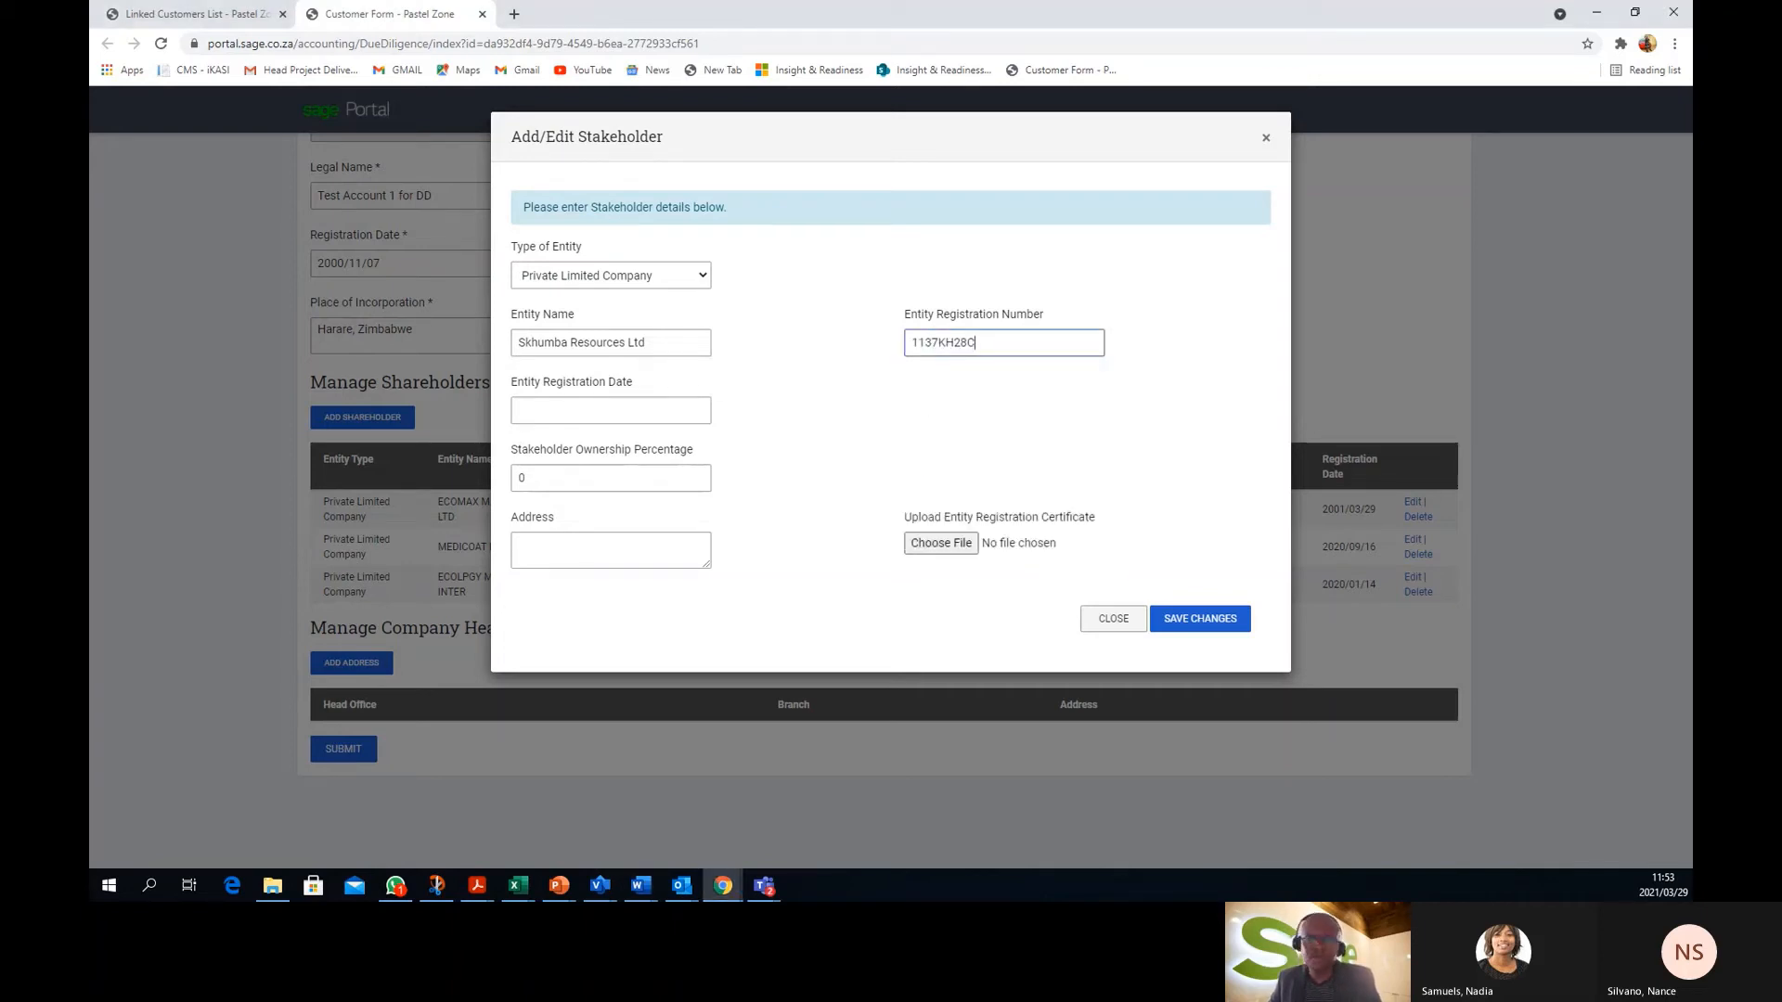
Set the registration date to 2020/09/15 and ownership to 100%
left_click(583, 409)
left_click(531, 439)
left_click(531, 438)
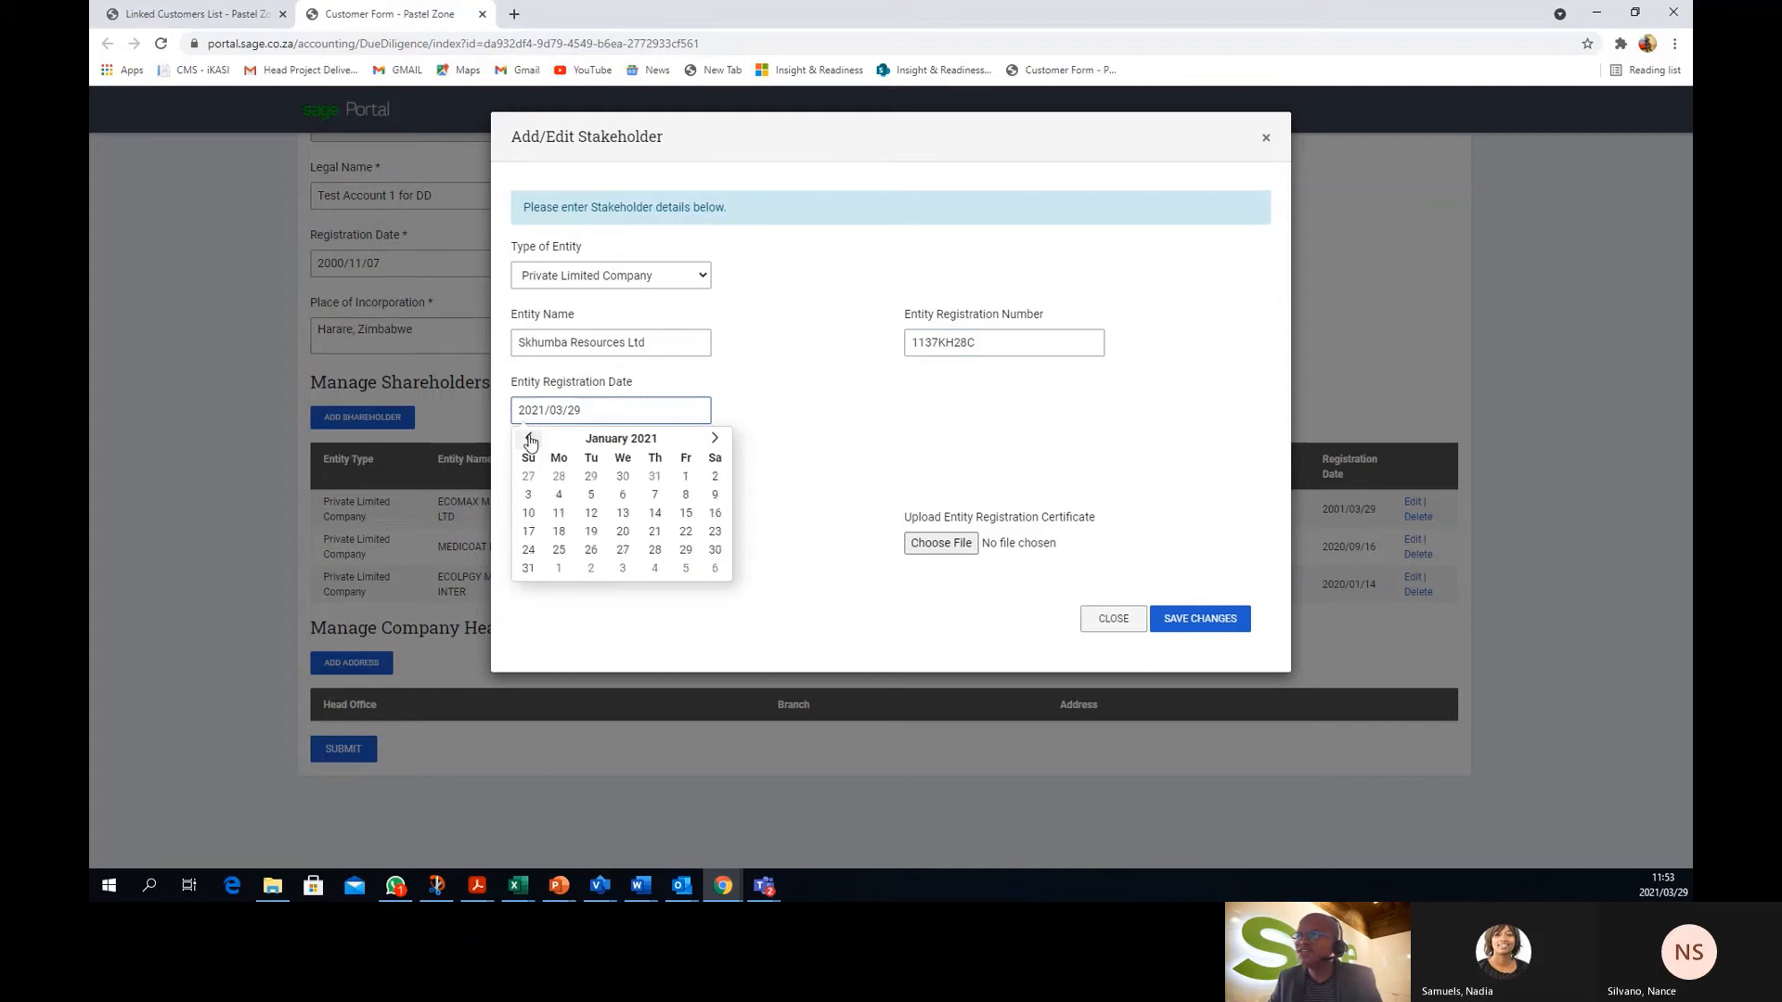
left_click(531, 438)
left_click(531, 438)
left_click(531, 438)
left_click(531, 438)
left_click(591, 513)
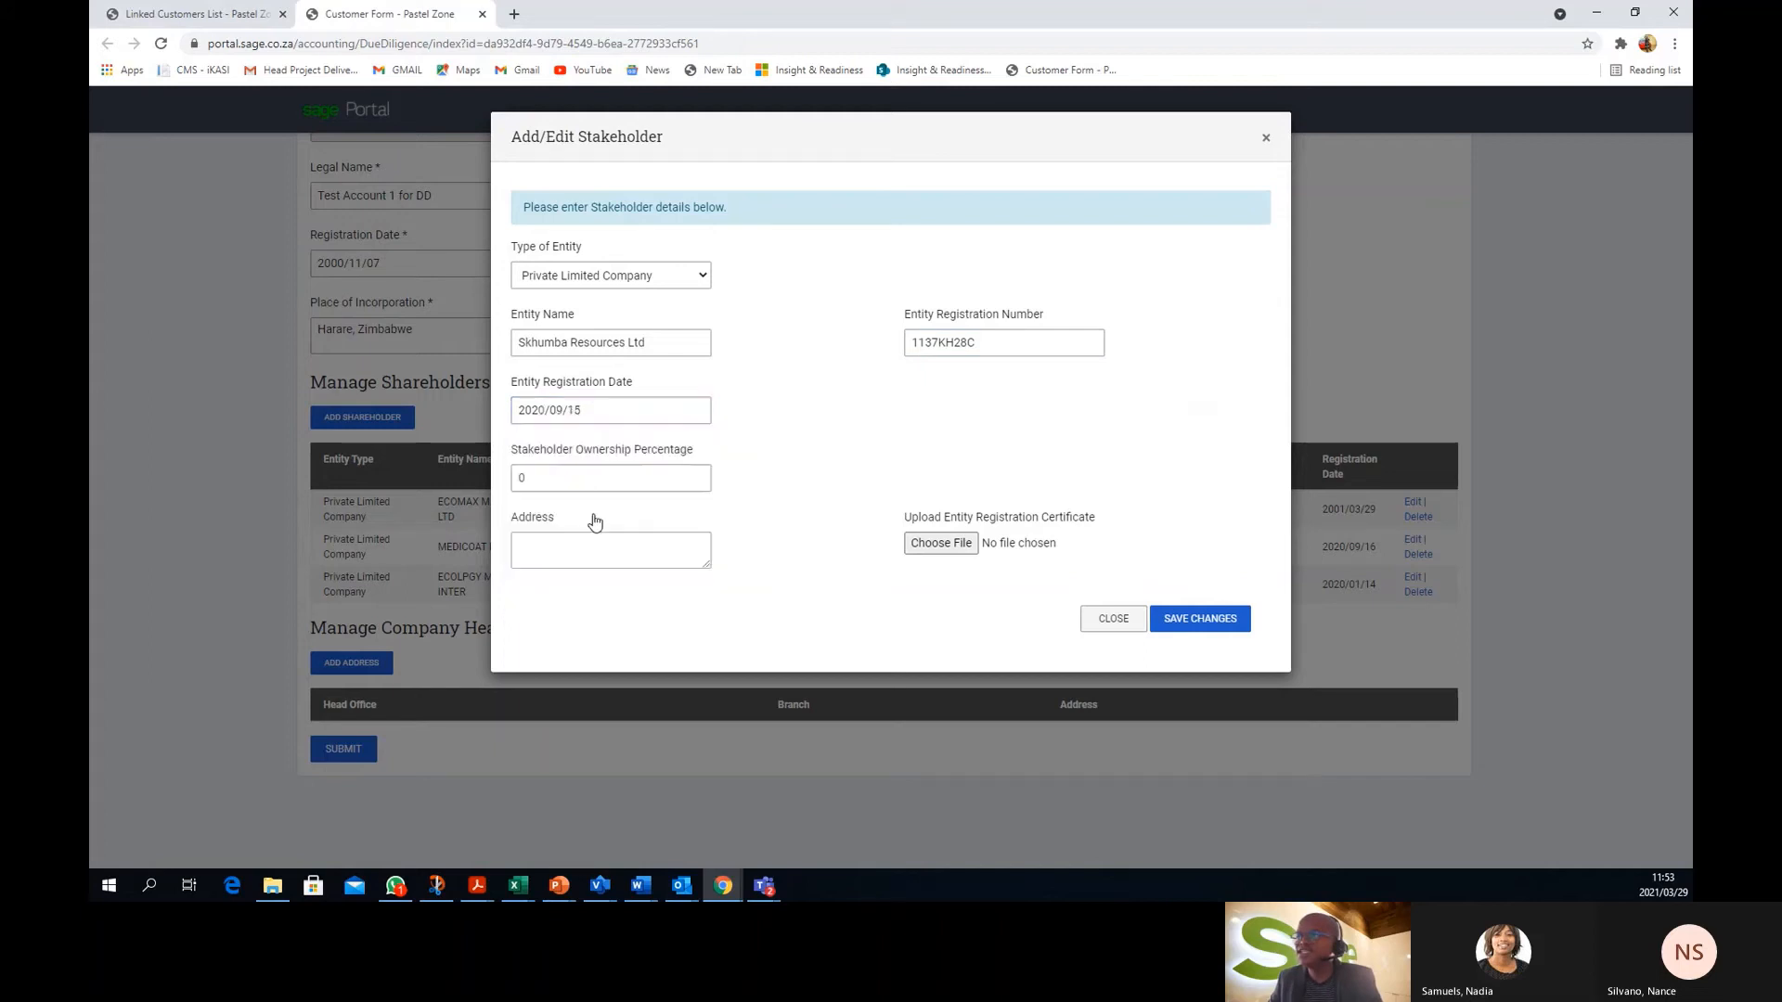
left_click(525, 483)
type("100")
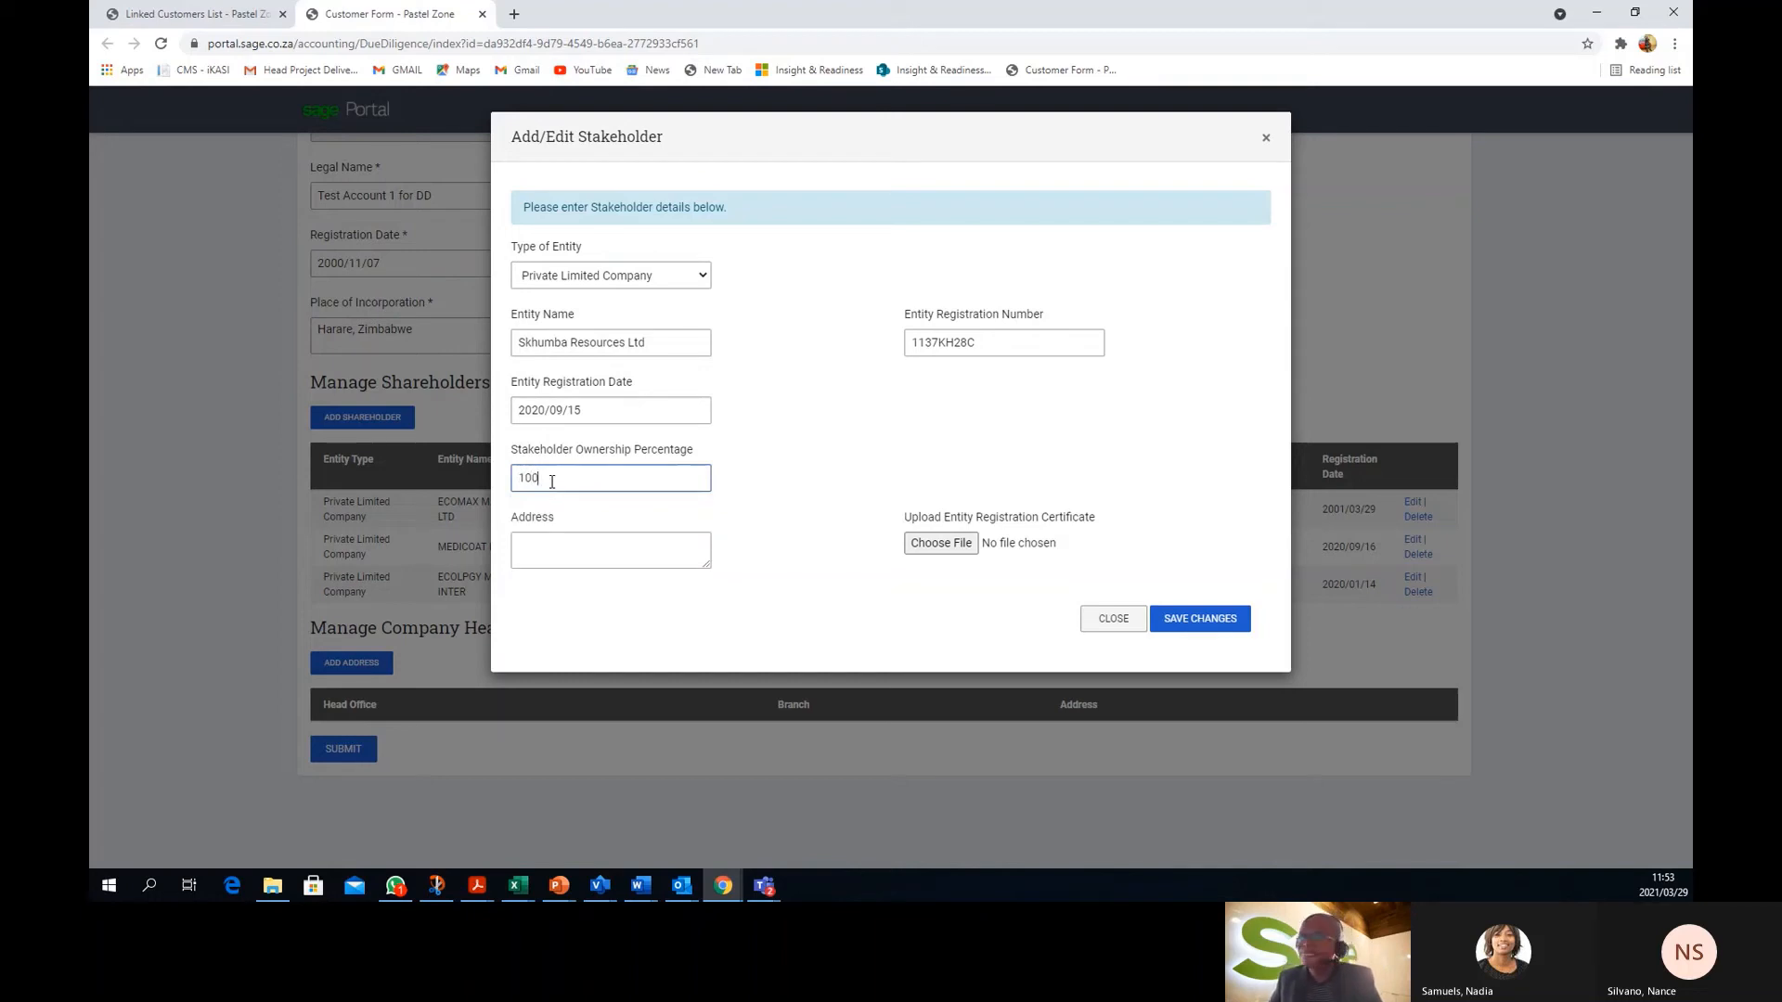
Paste the Isle of Man address, attach Attachments.png as certificate, and save the stakeholder
key("alt+Tab")
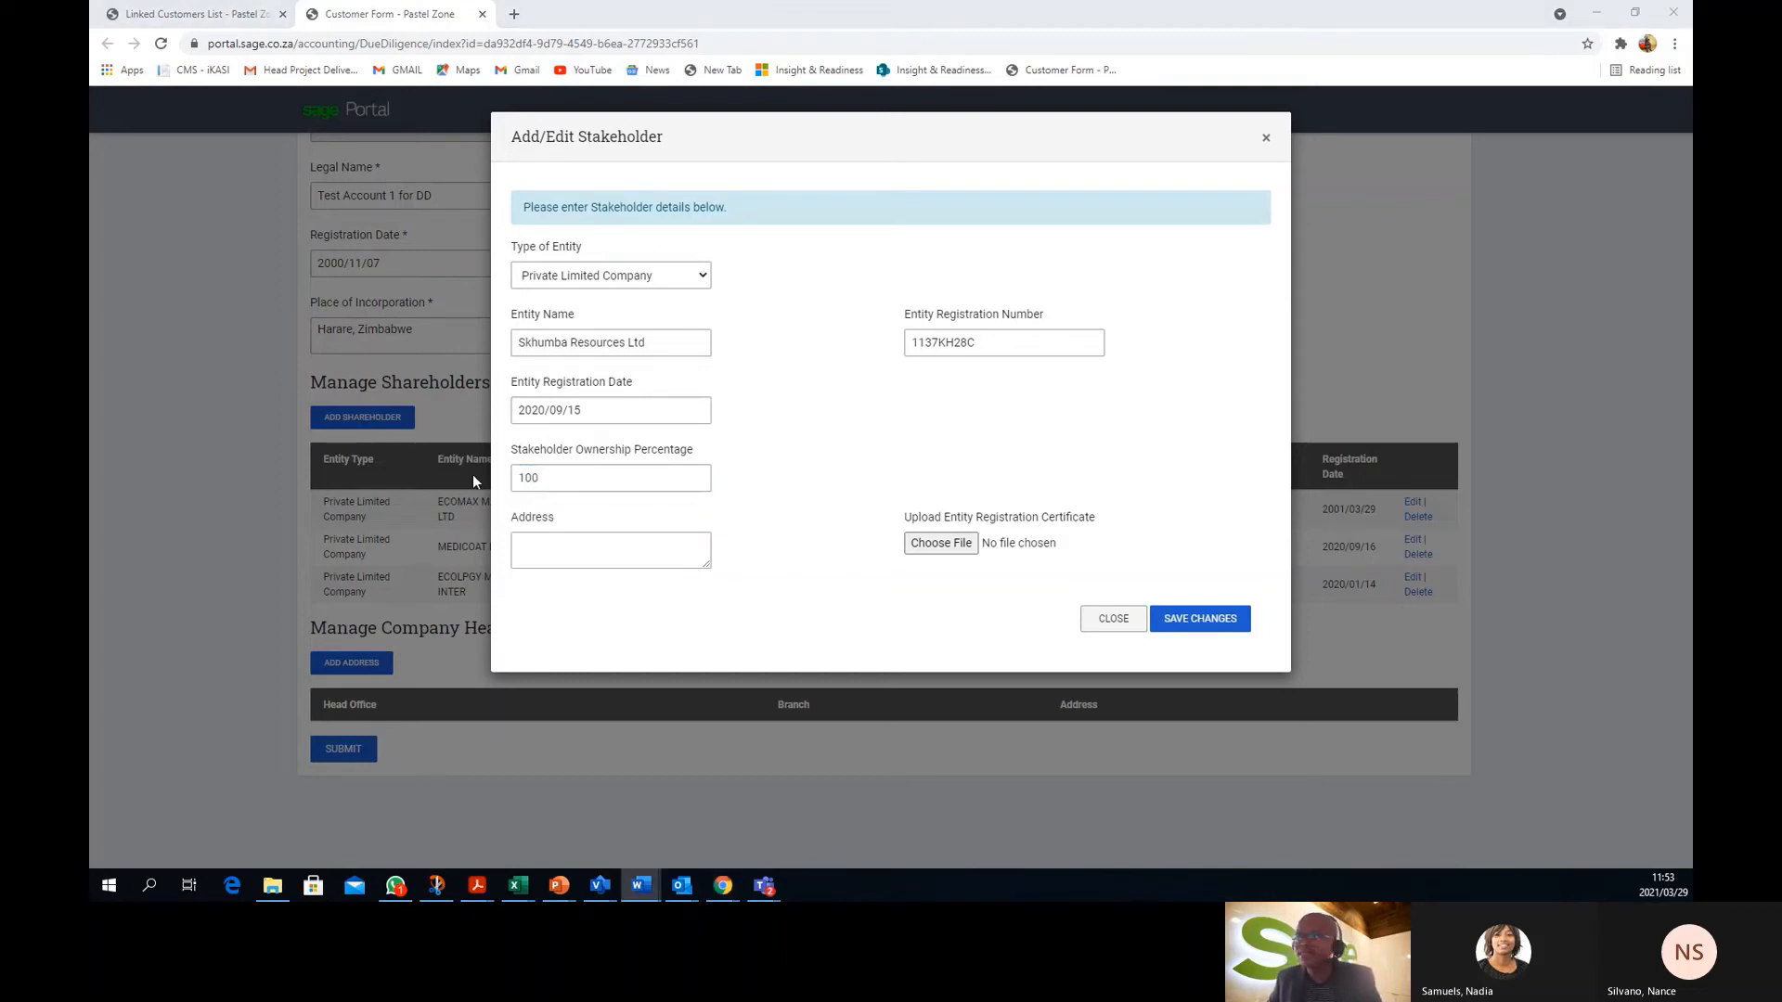
left_click(601, 548)
key("ctrl+v")
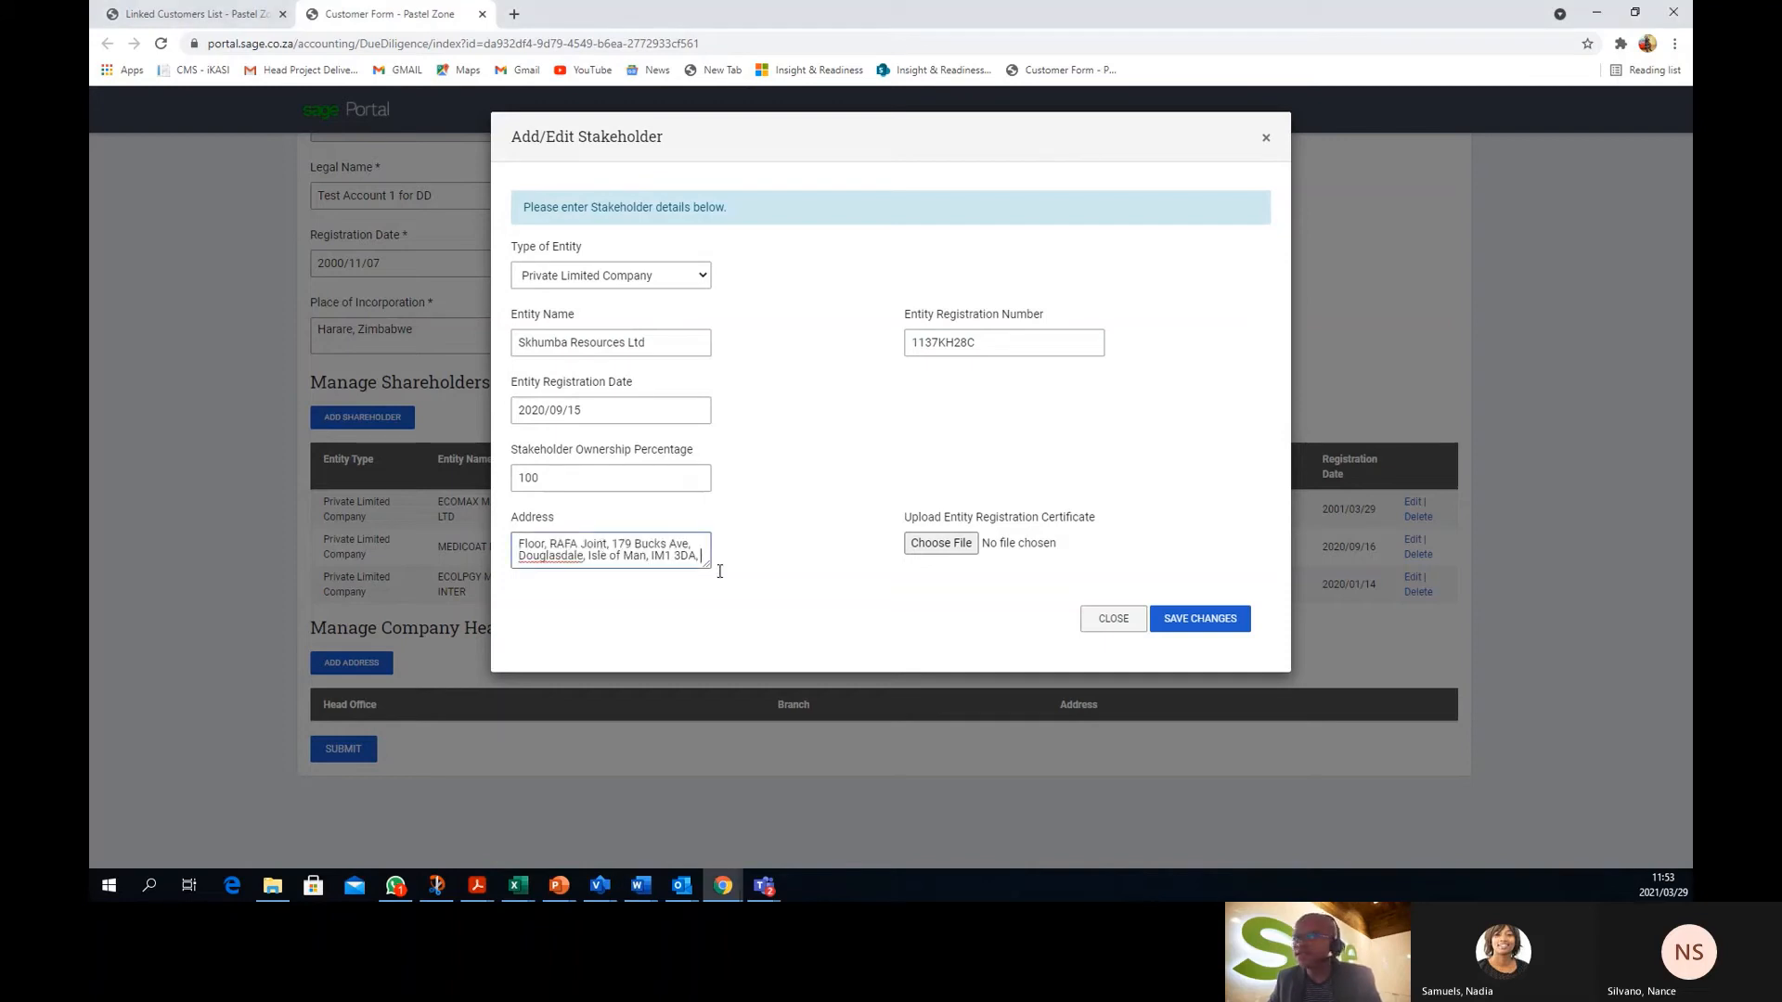
left_click(943, 544)
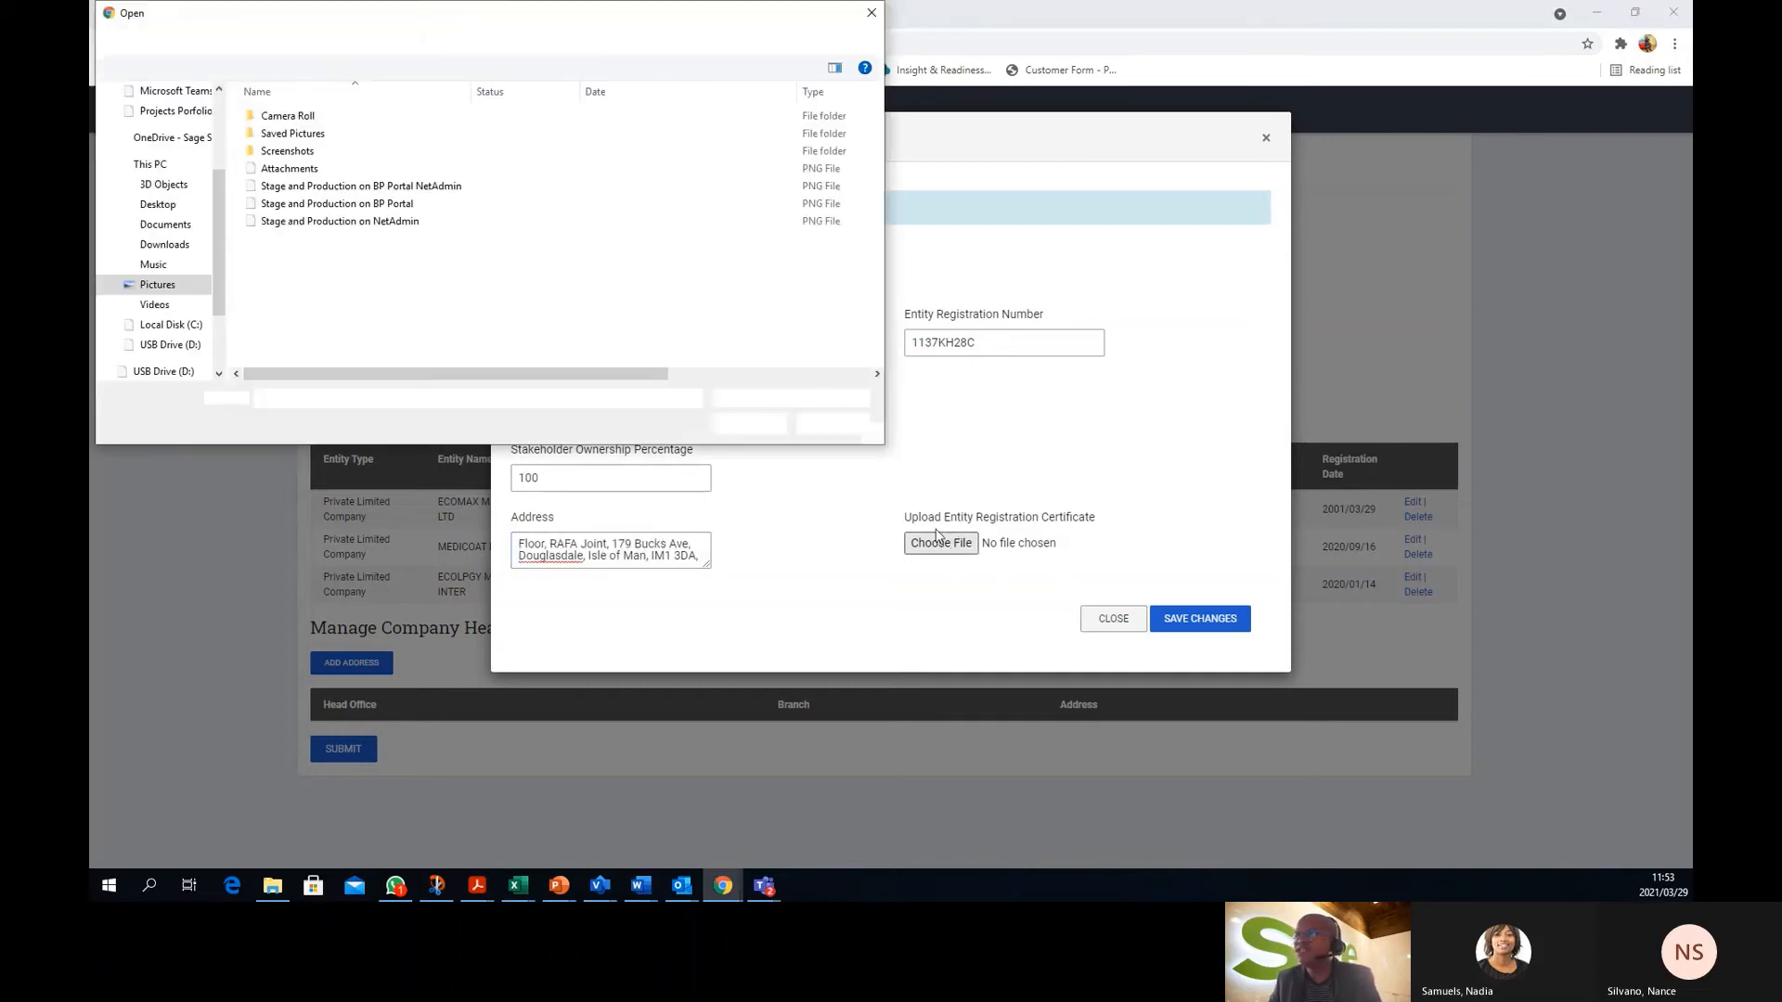
double_click(316, 168)
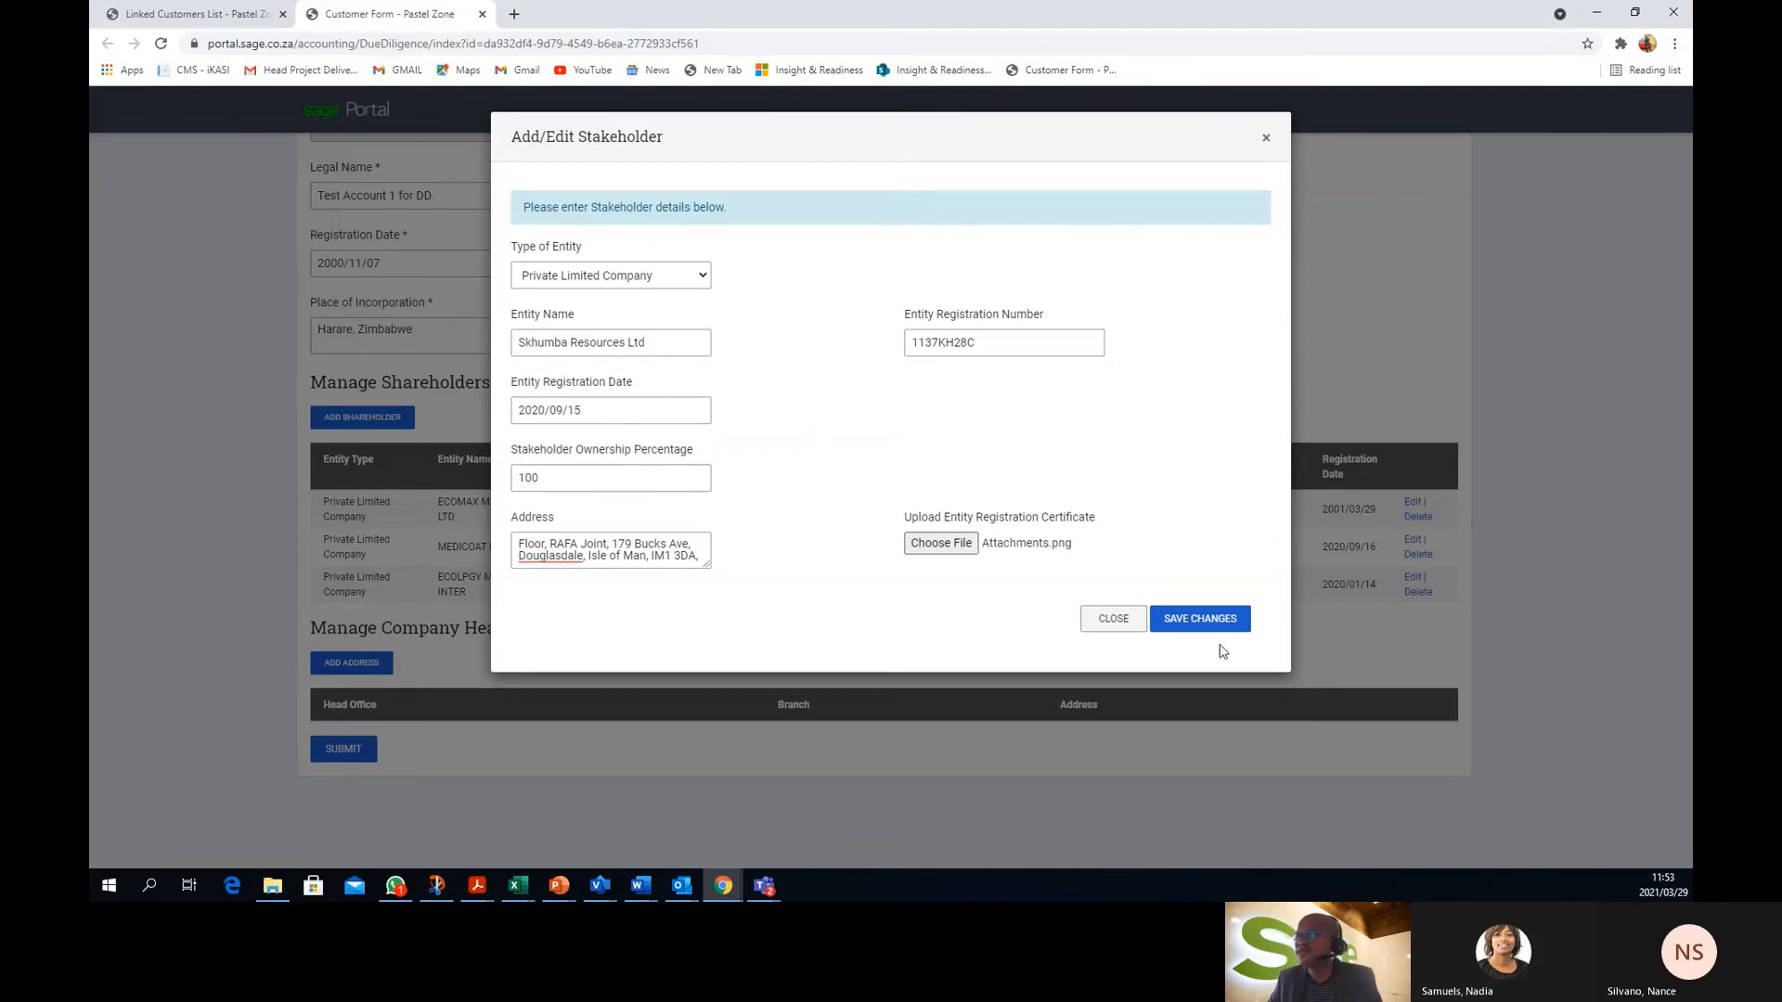
left_click(1217, 628)
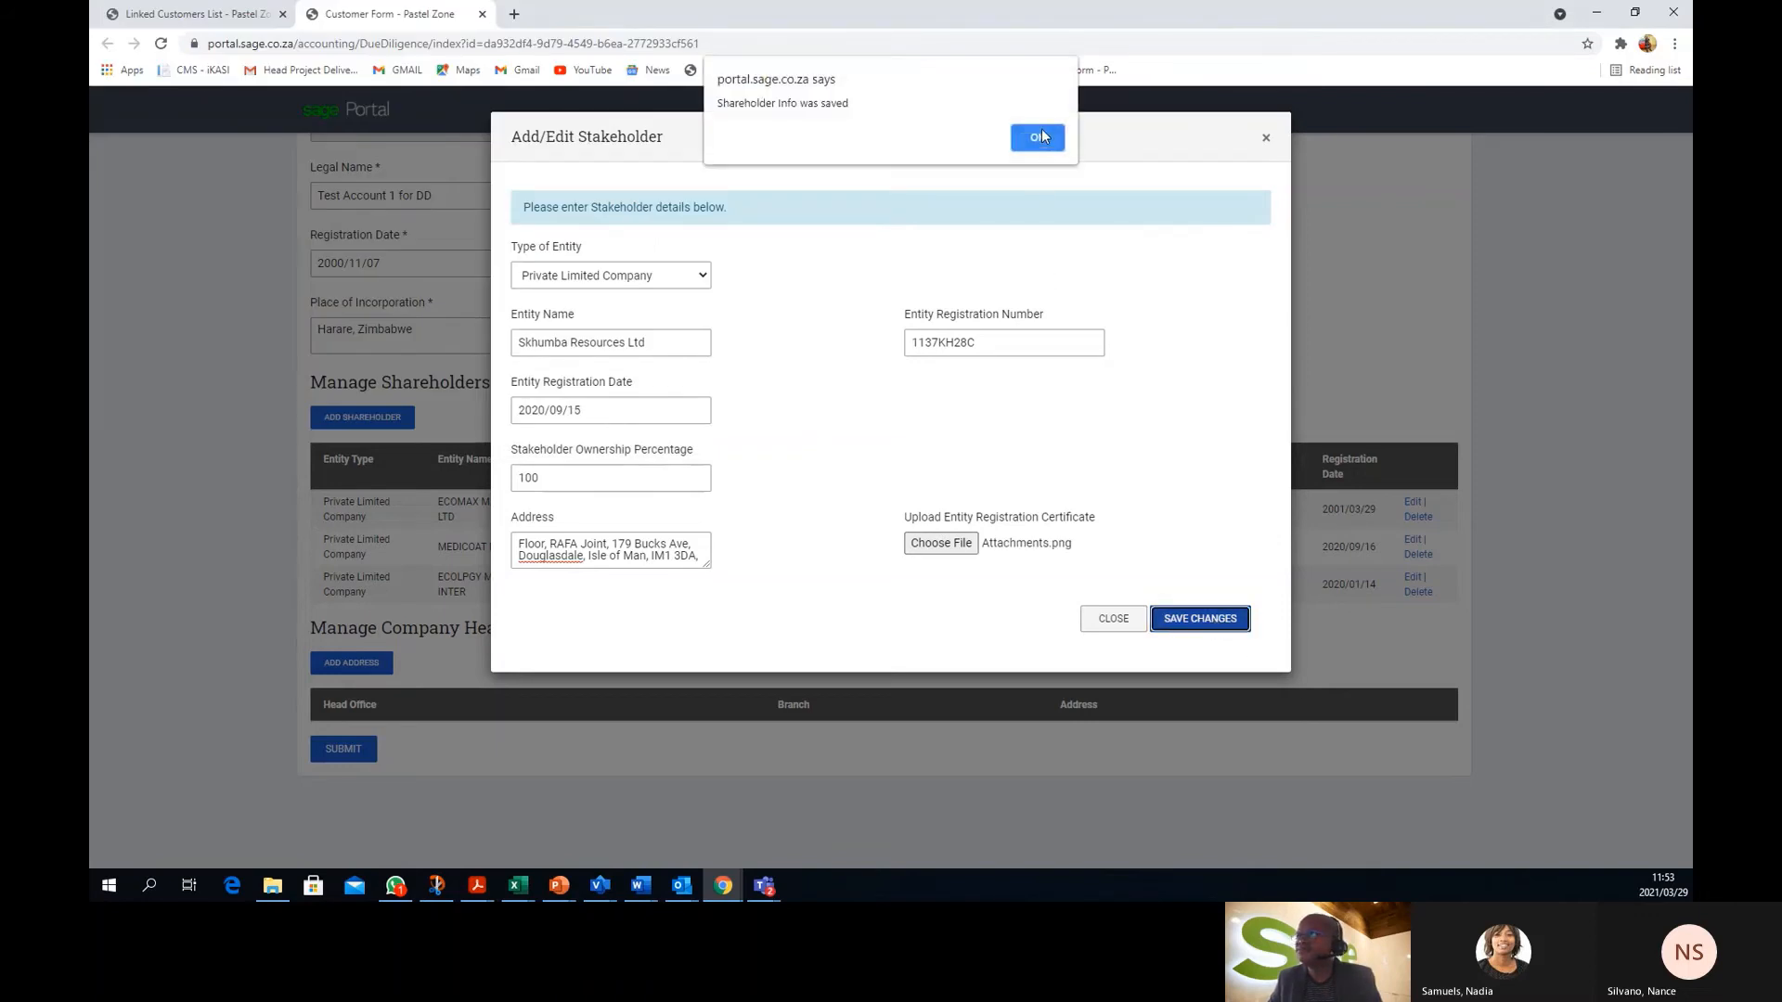
left_click(1041, 131)
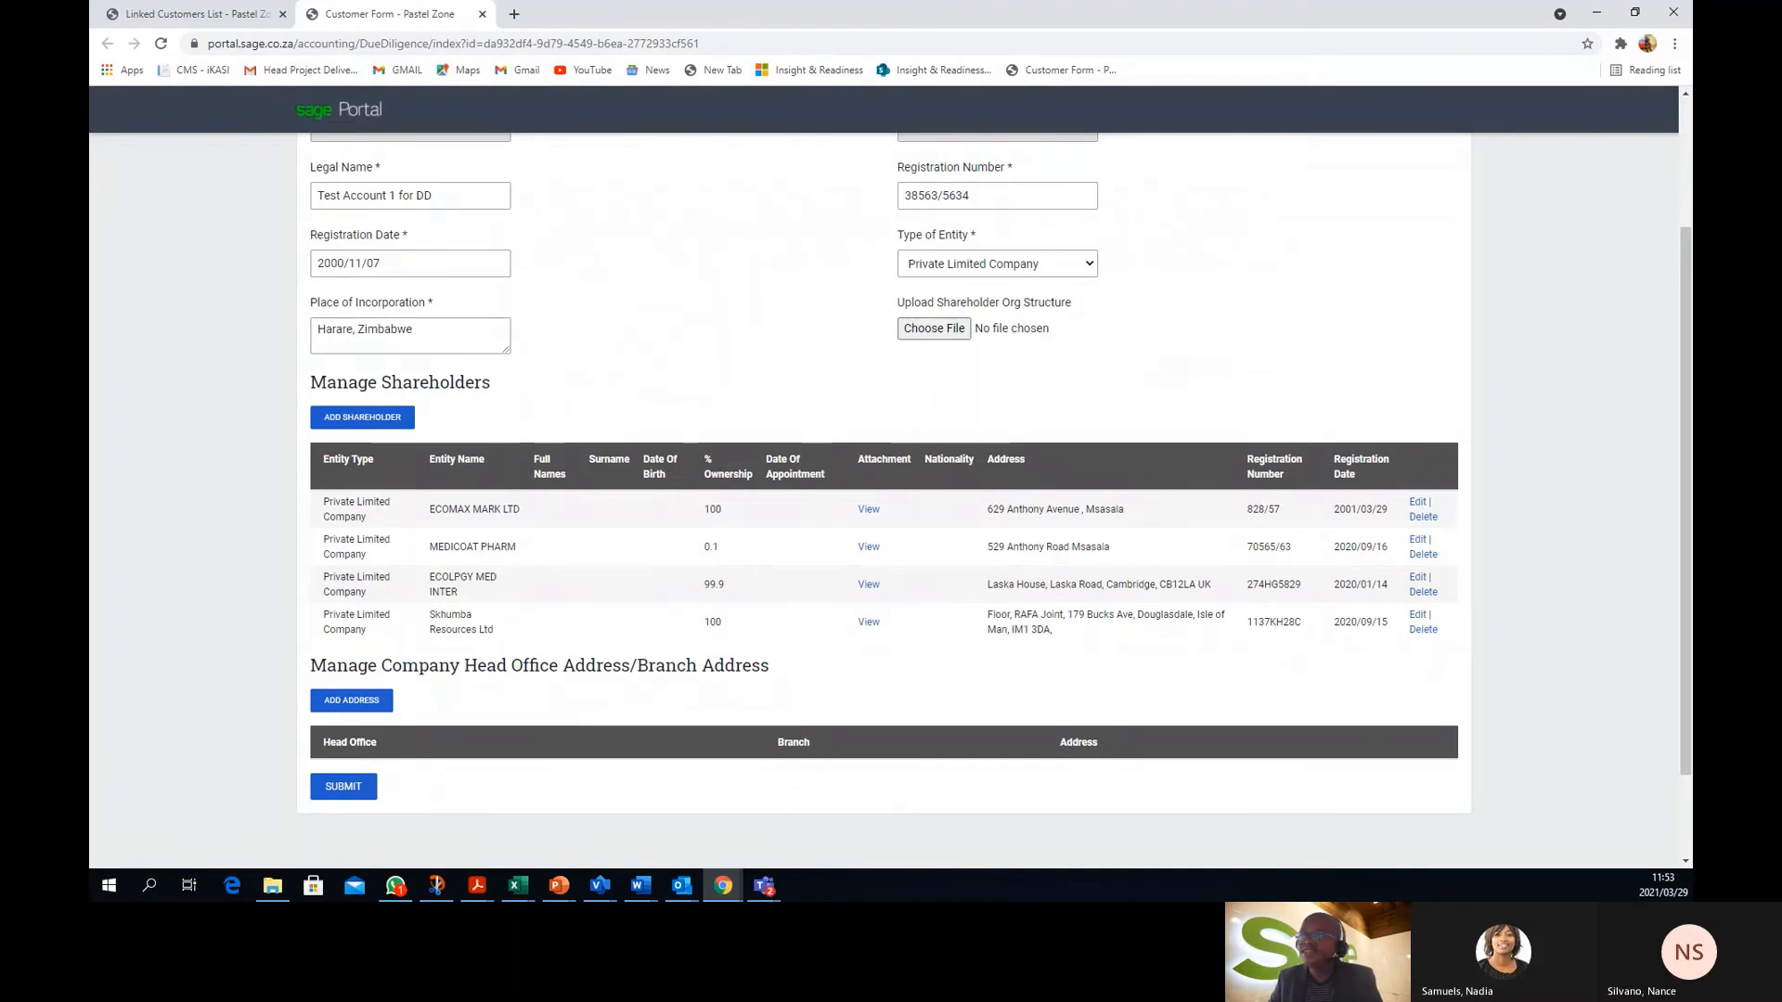
Start a new Trust shareholder named Chips trust
left_click(399, 417)
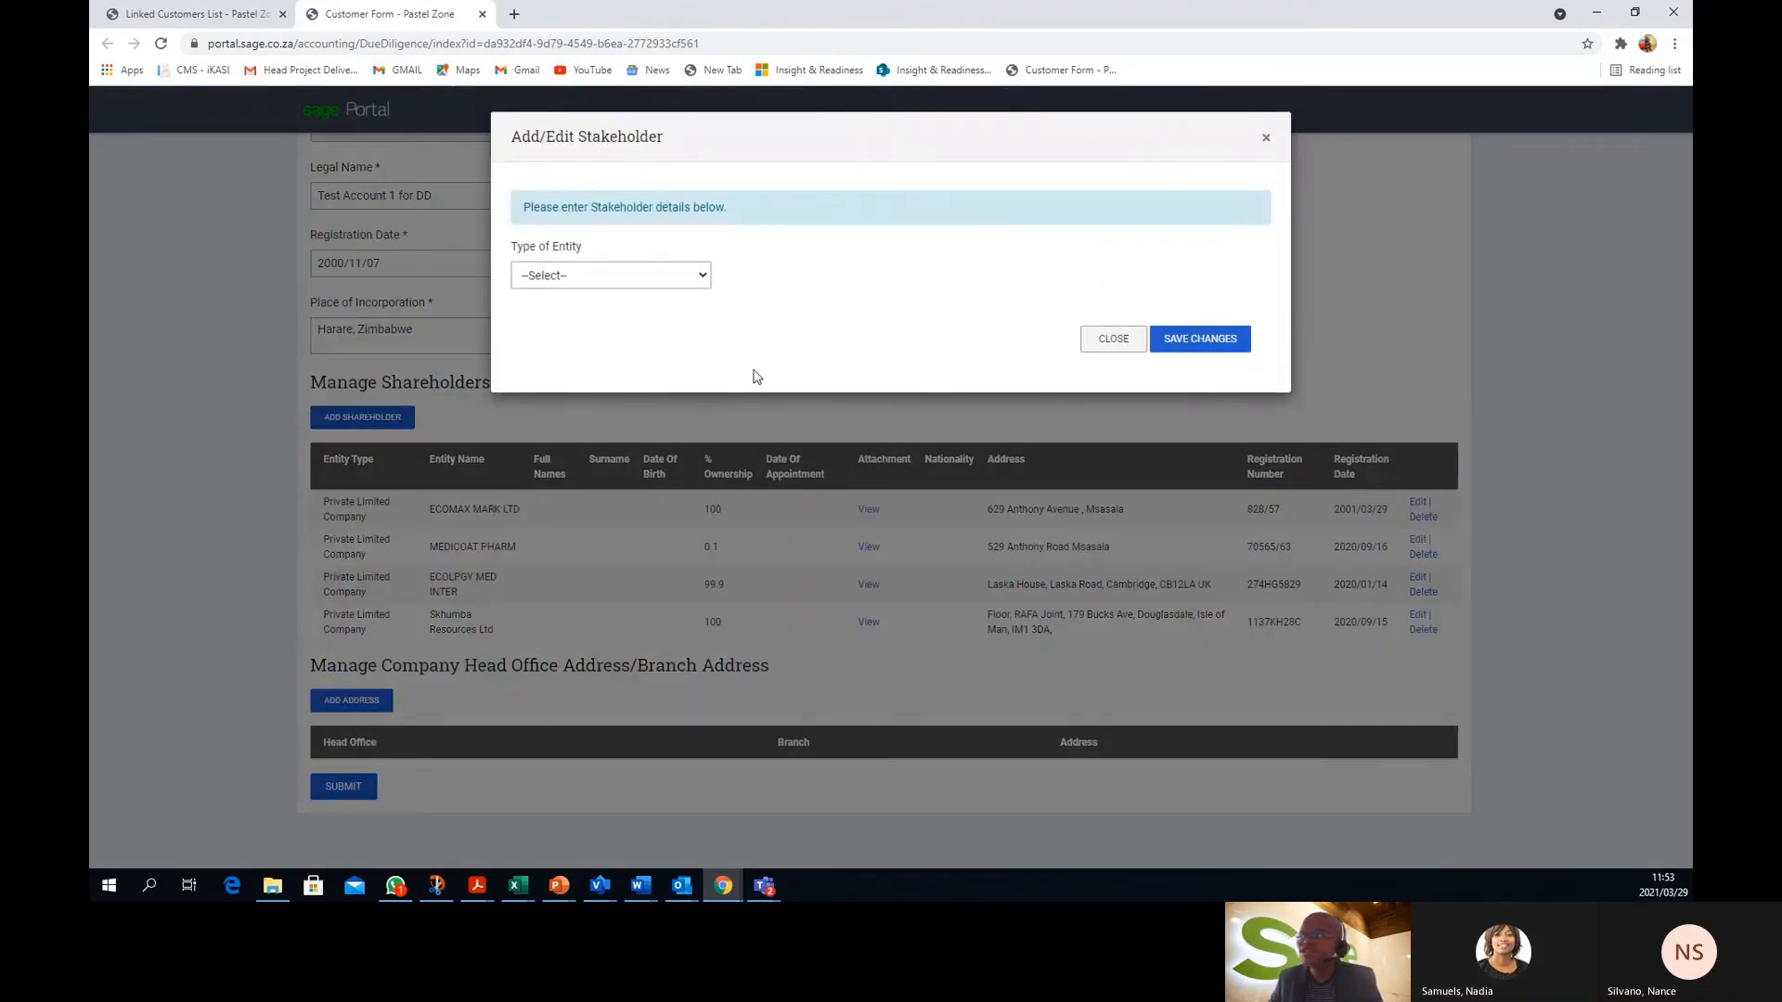
left_click(703, 276)
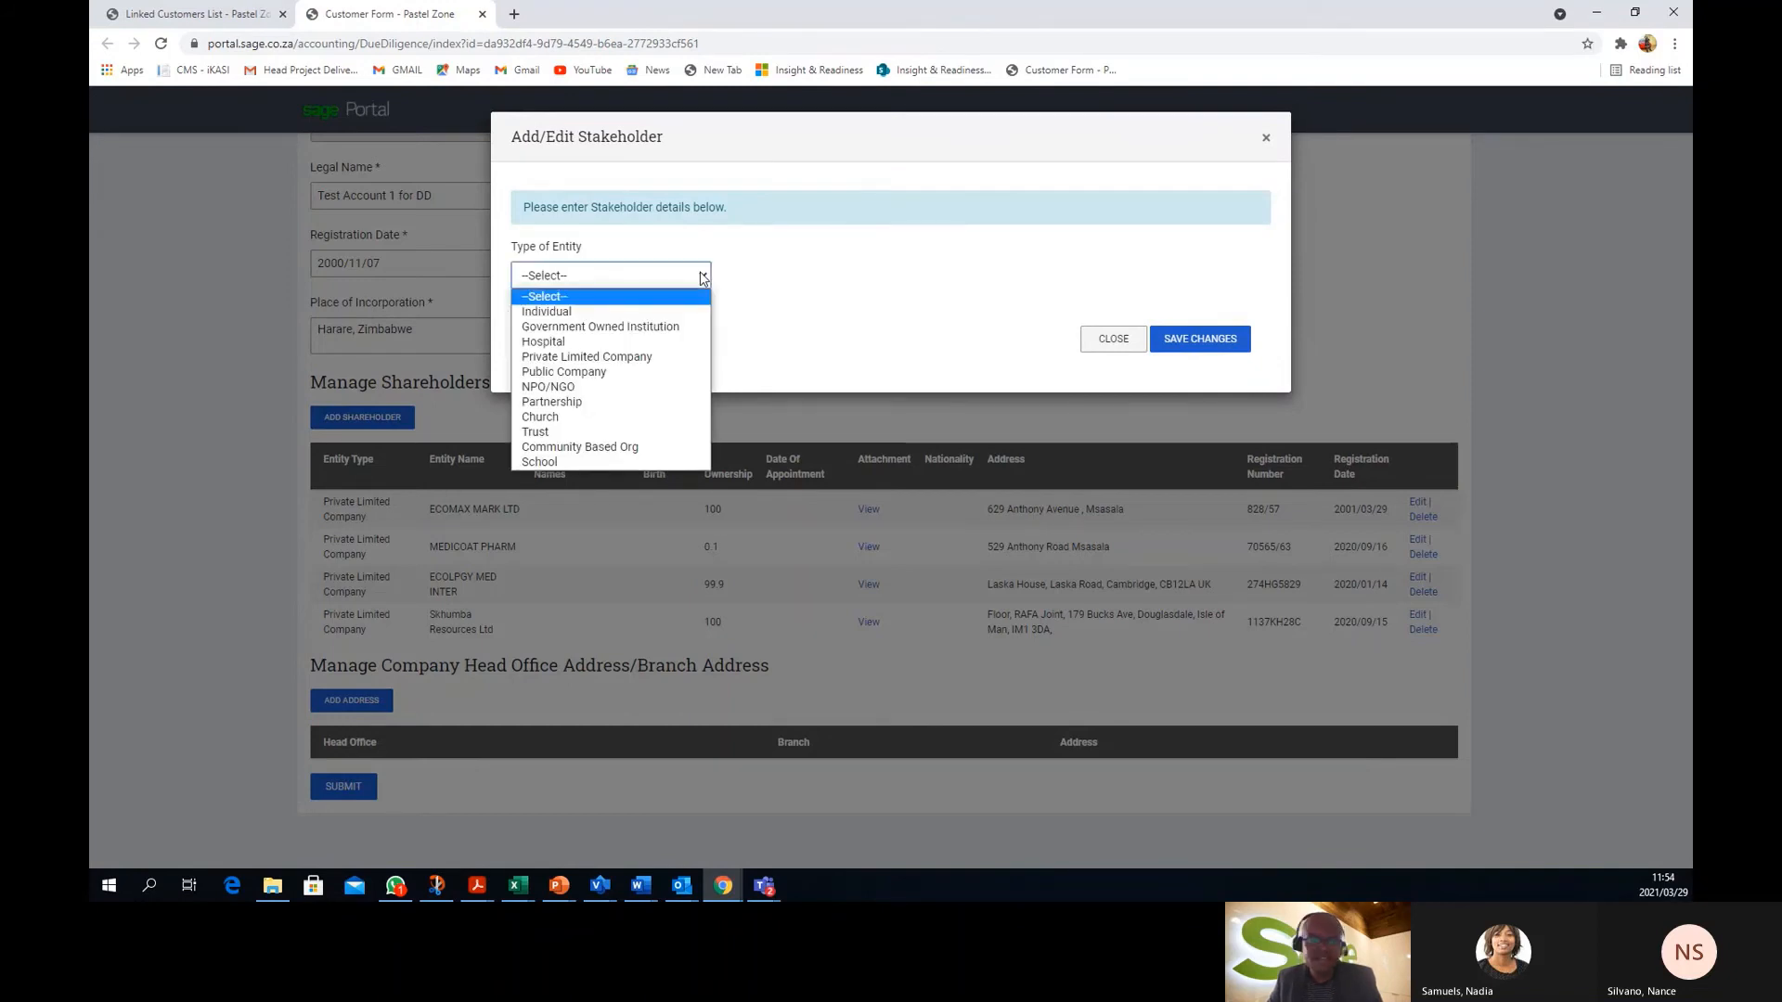
left_click(616, 429)
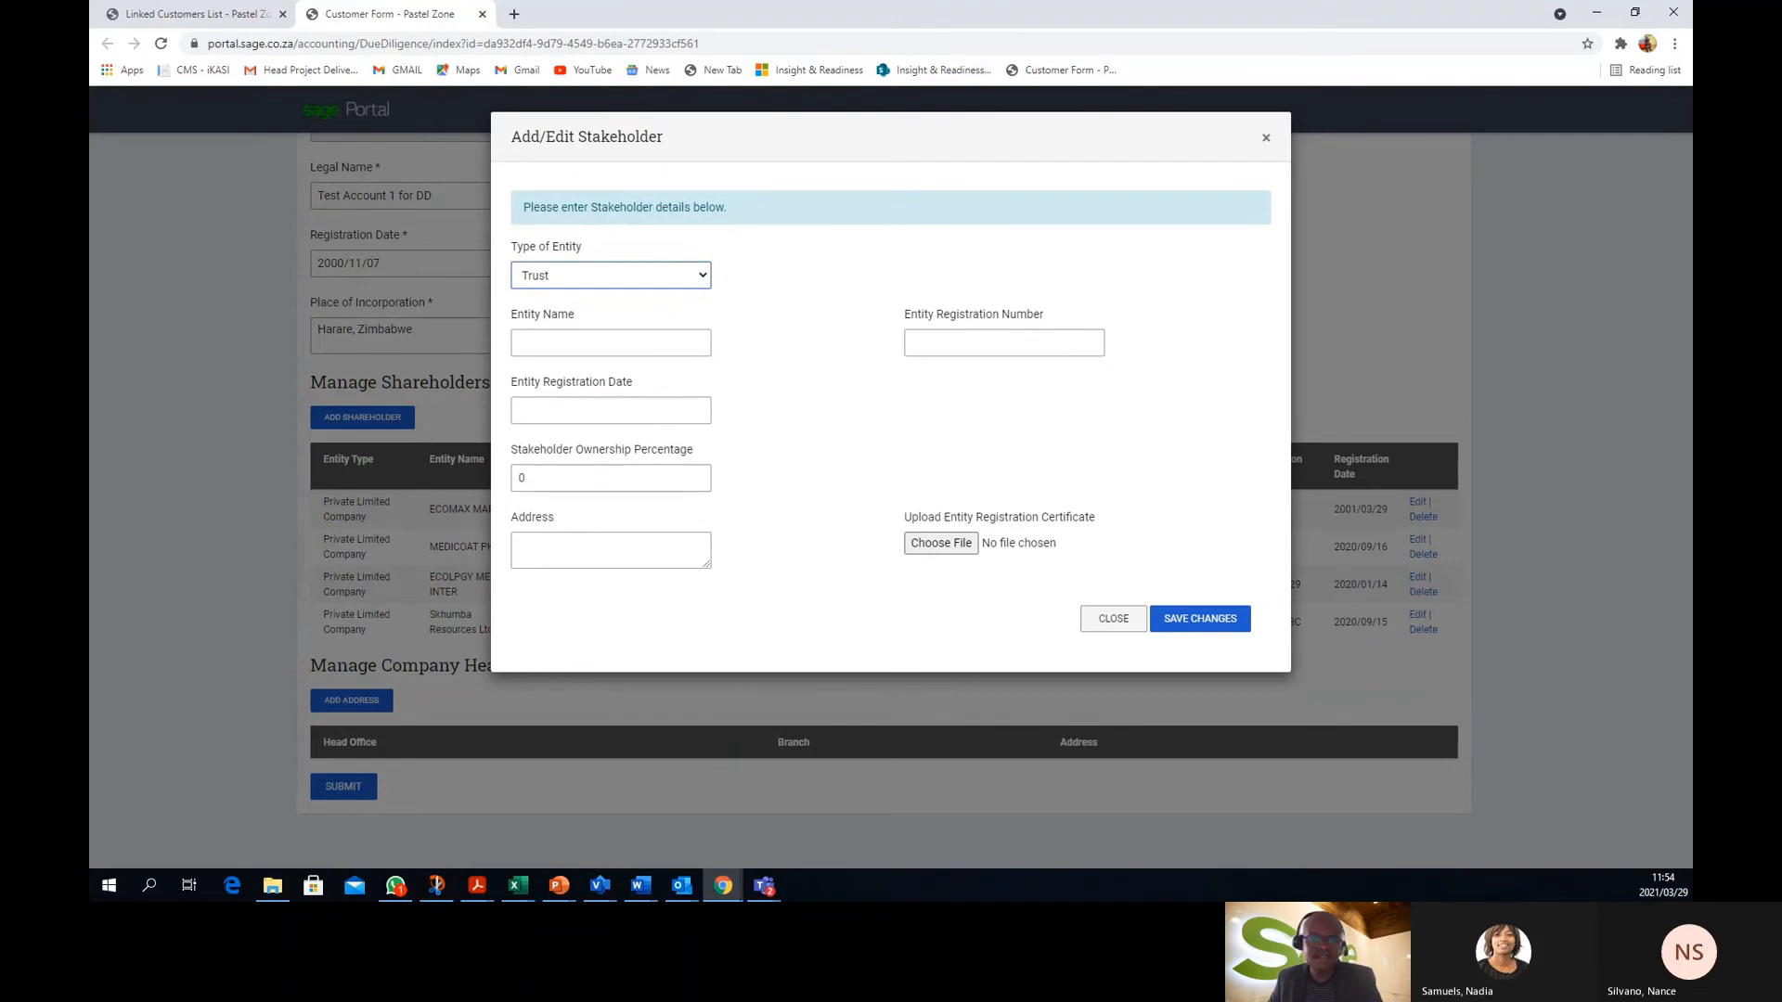
key("alt+Tab")
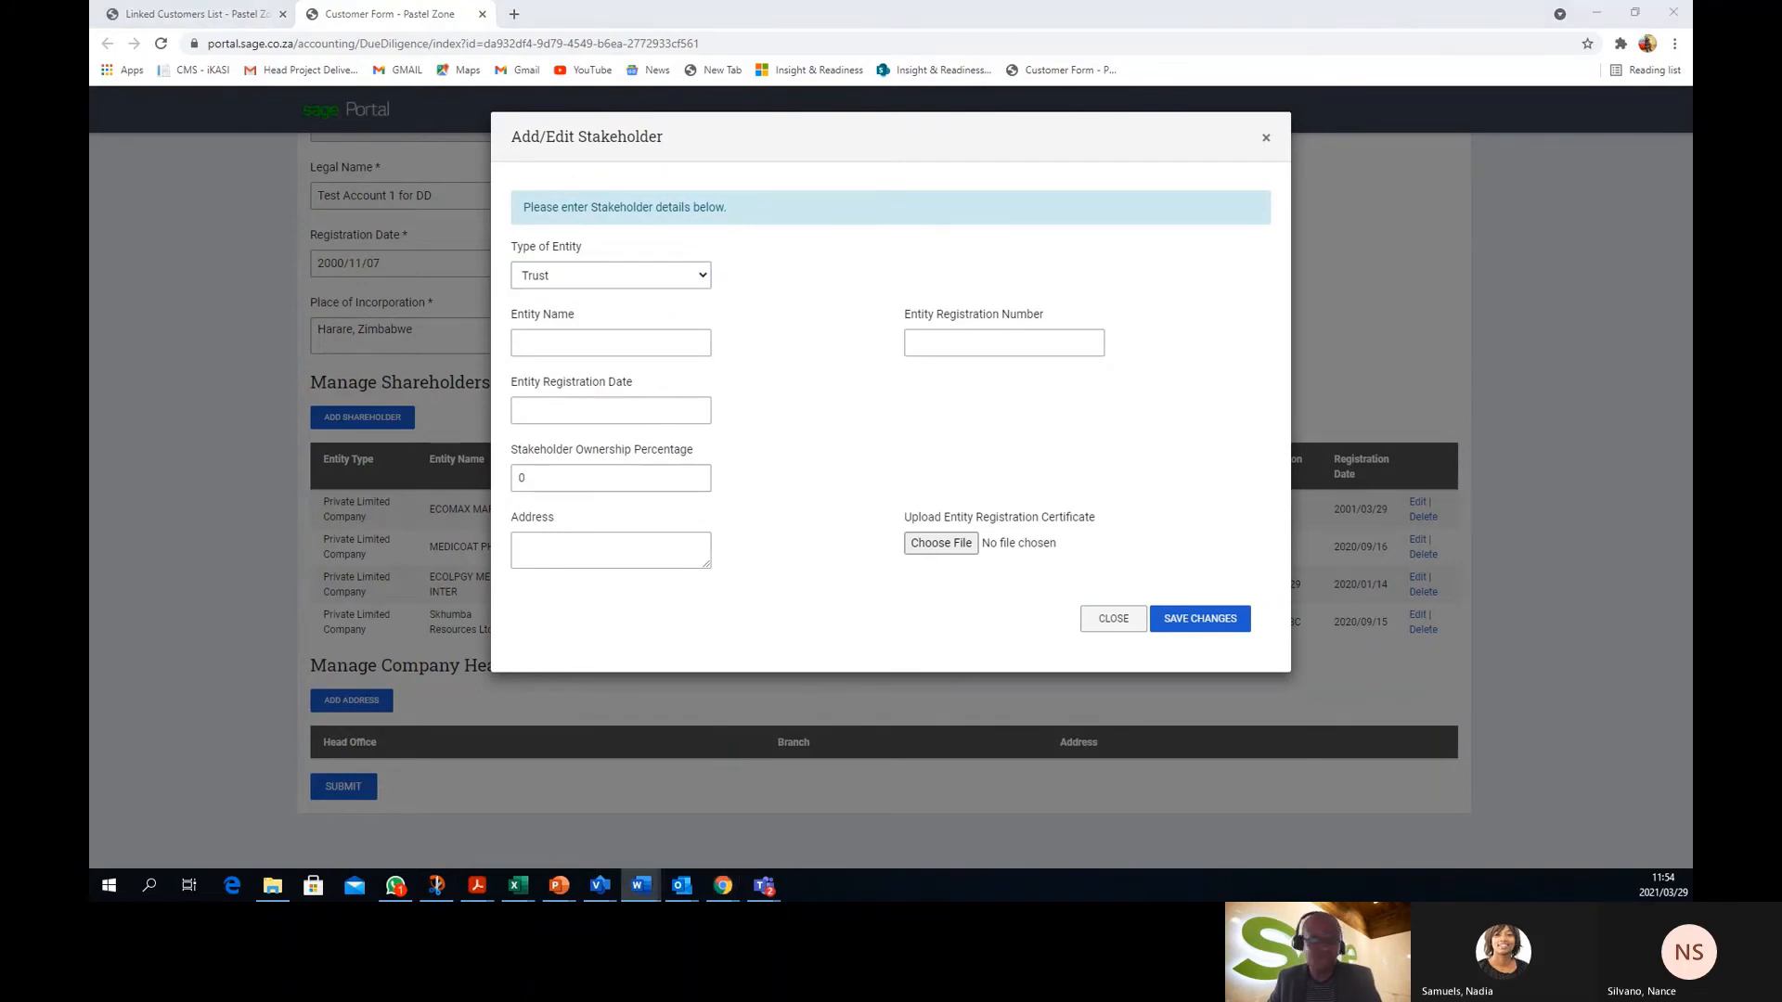
left_click(553, 333)
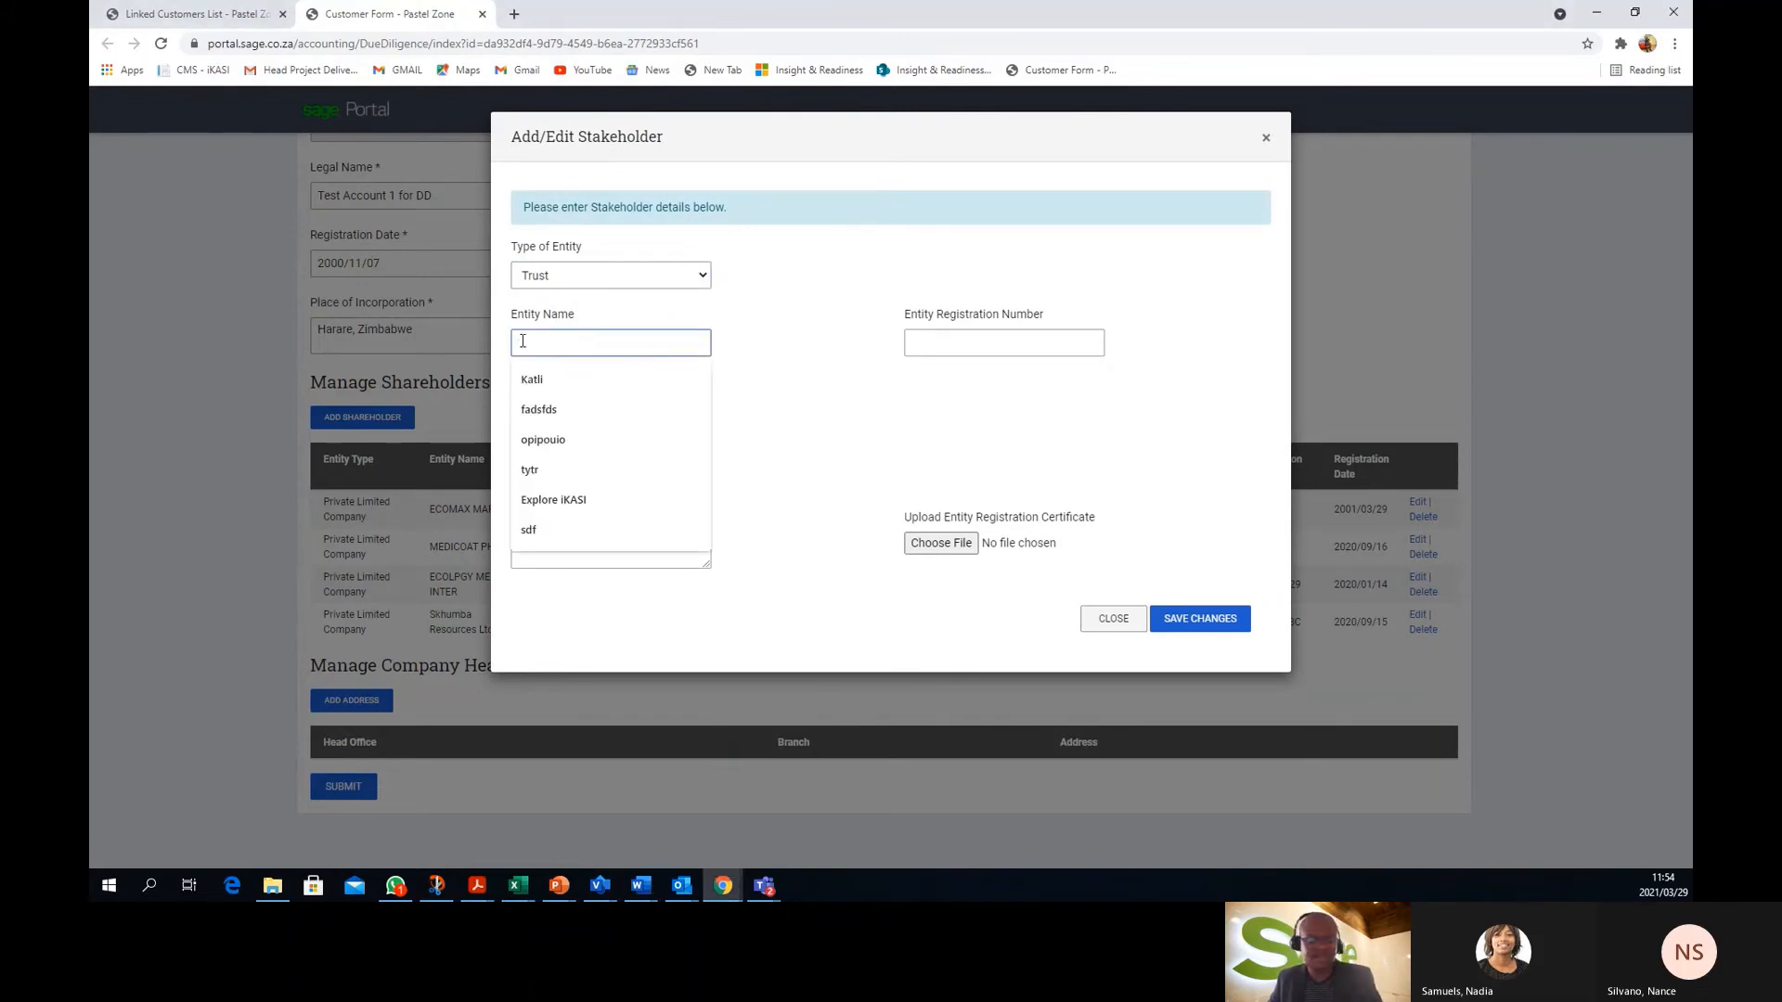
type("Chips trust")
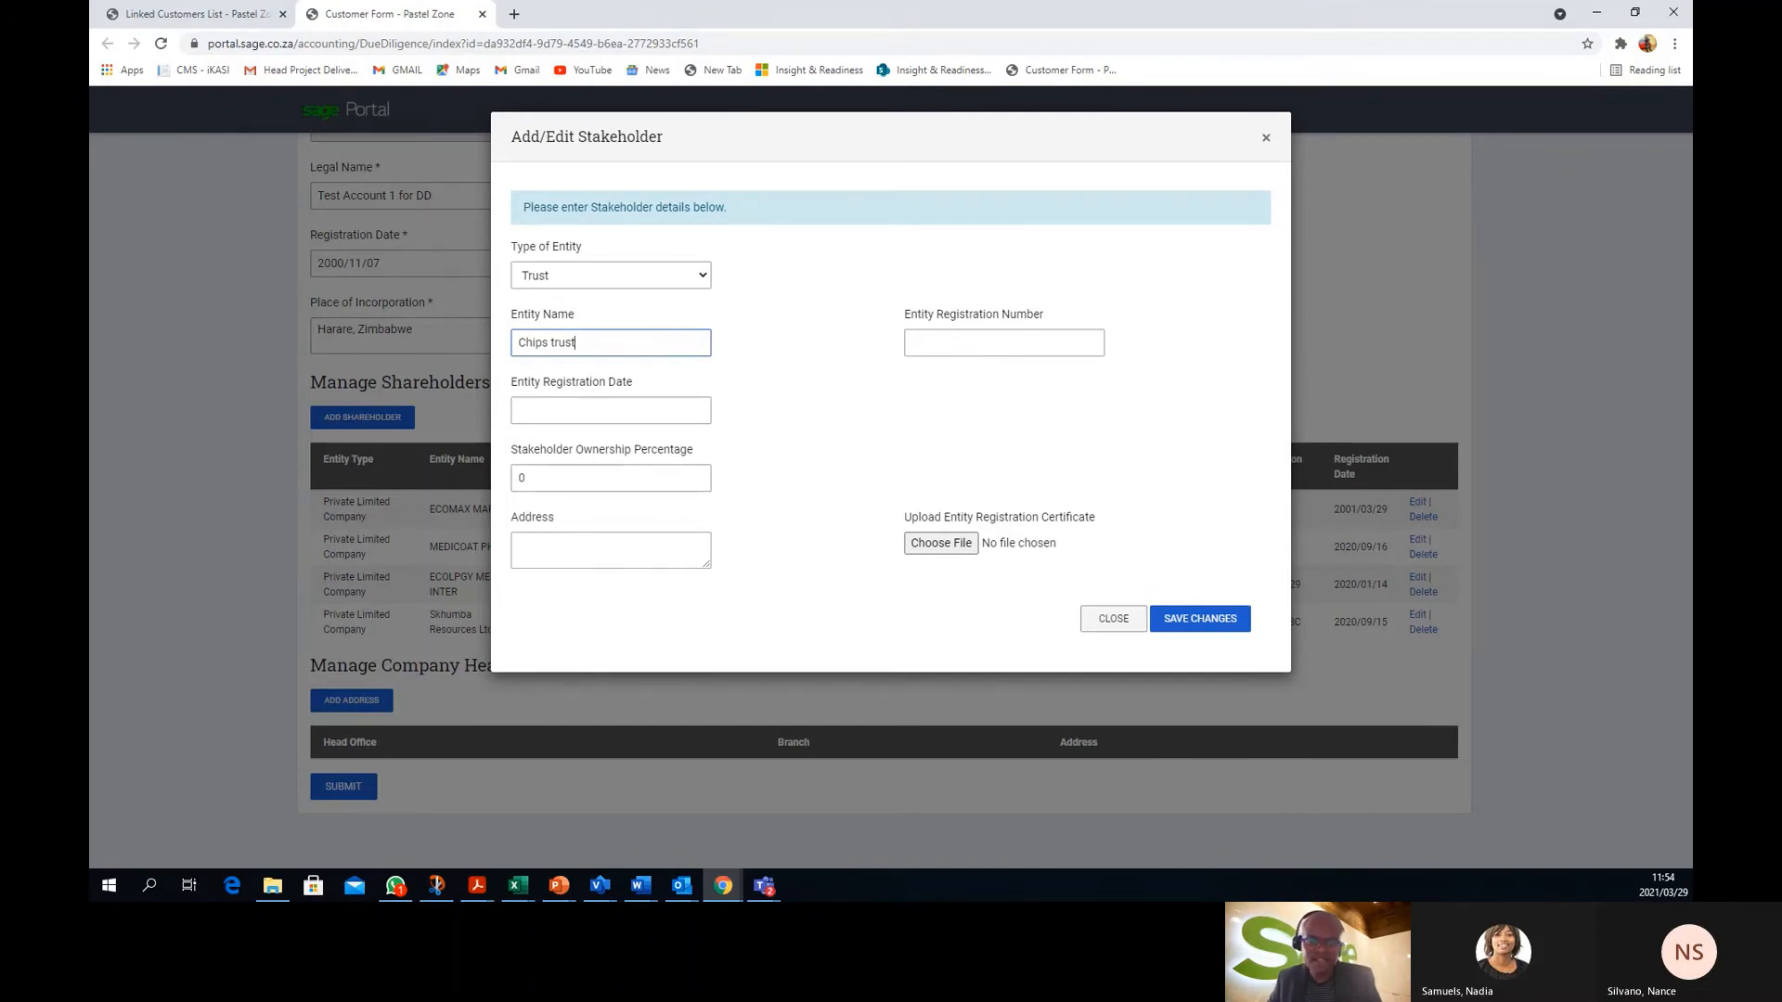
Enter registration number 1864, date 2020/10/13, and 40% ownership
key("alt+Tab")
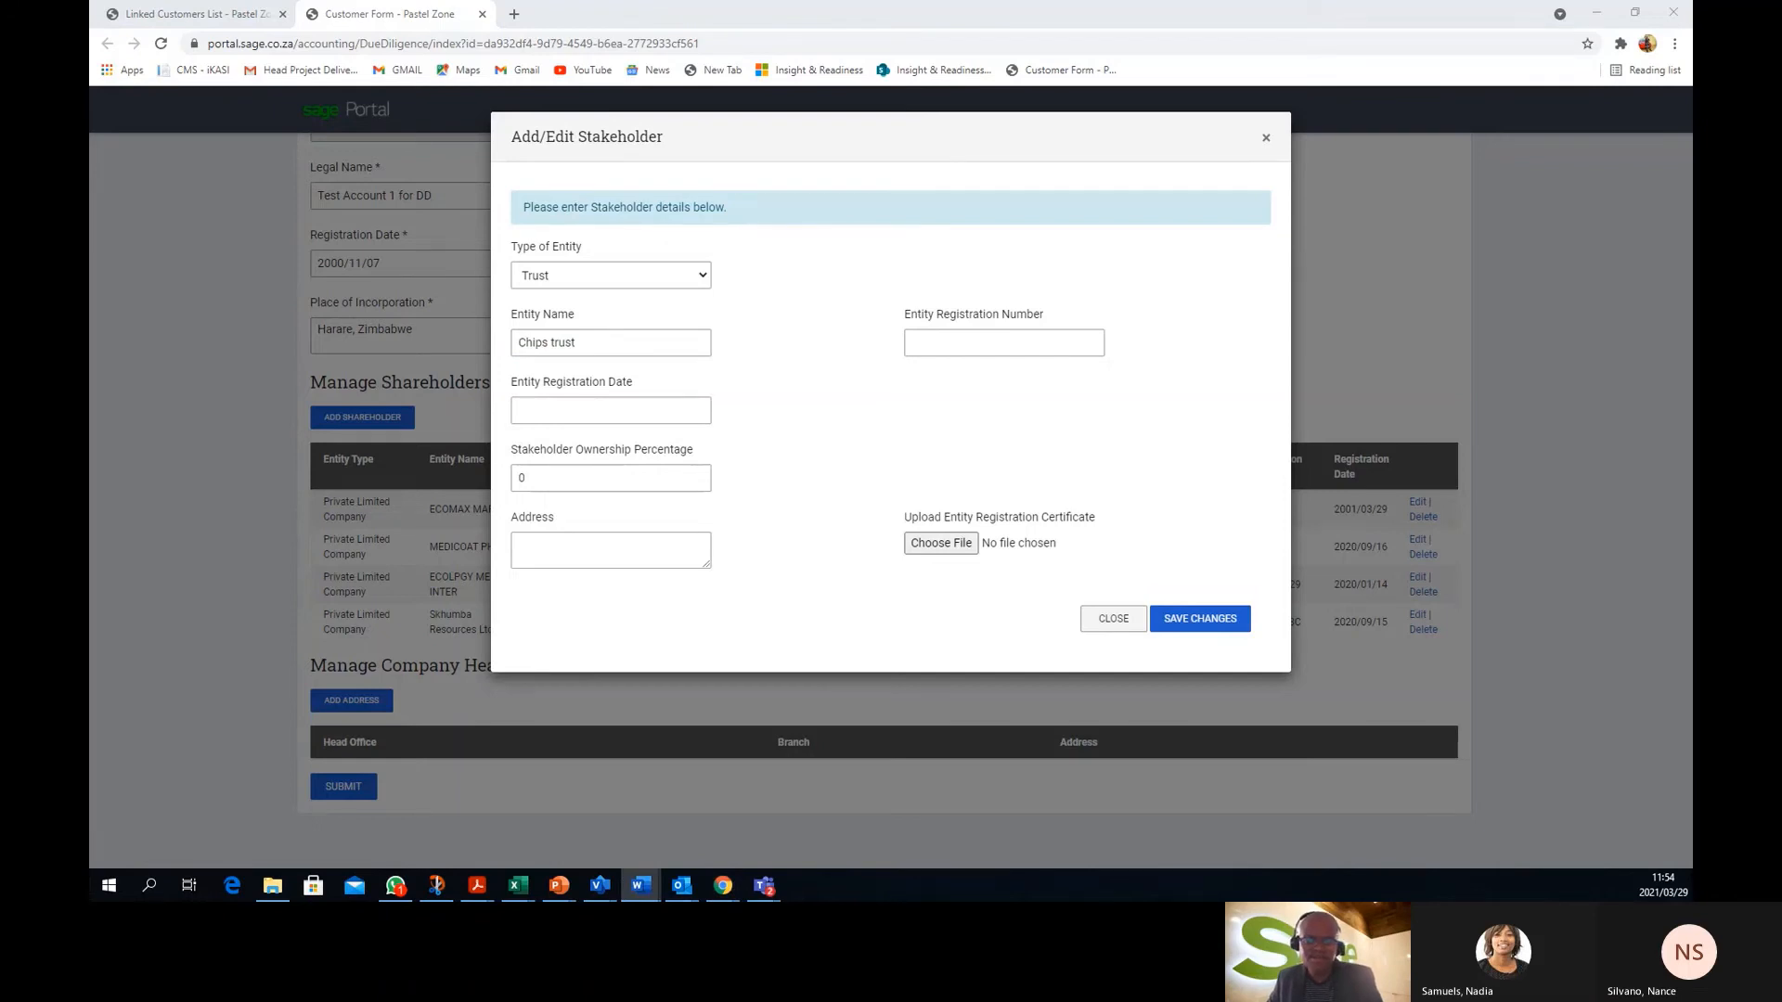
left_click(987, 343)
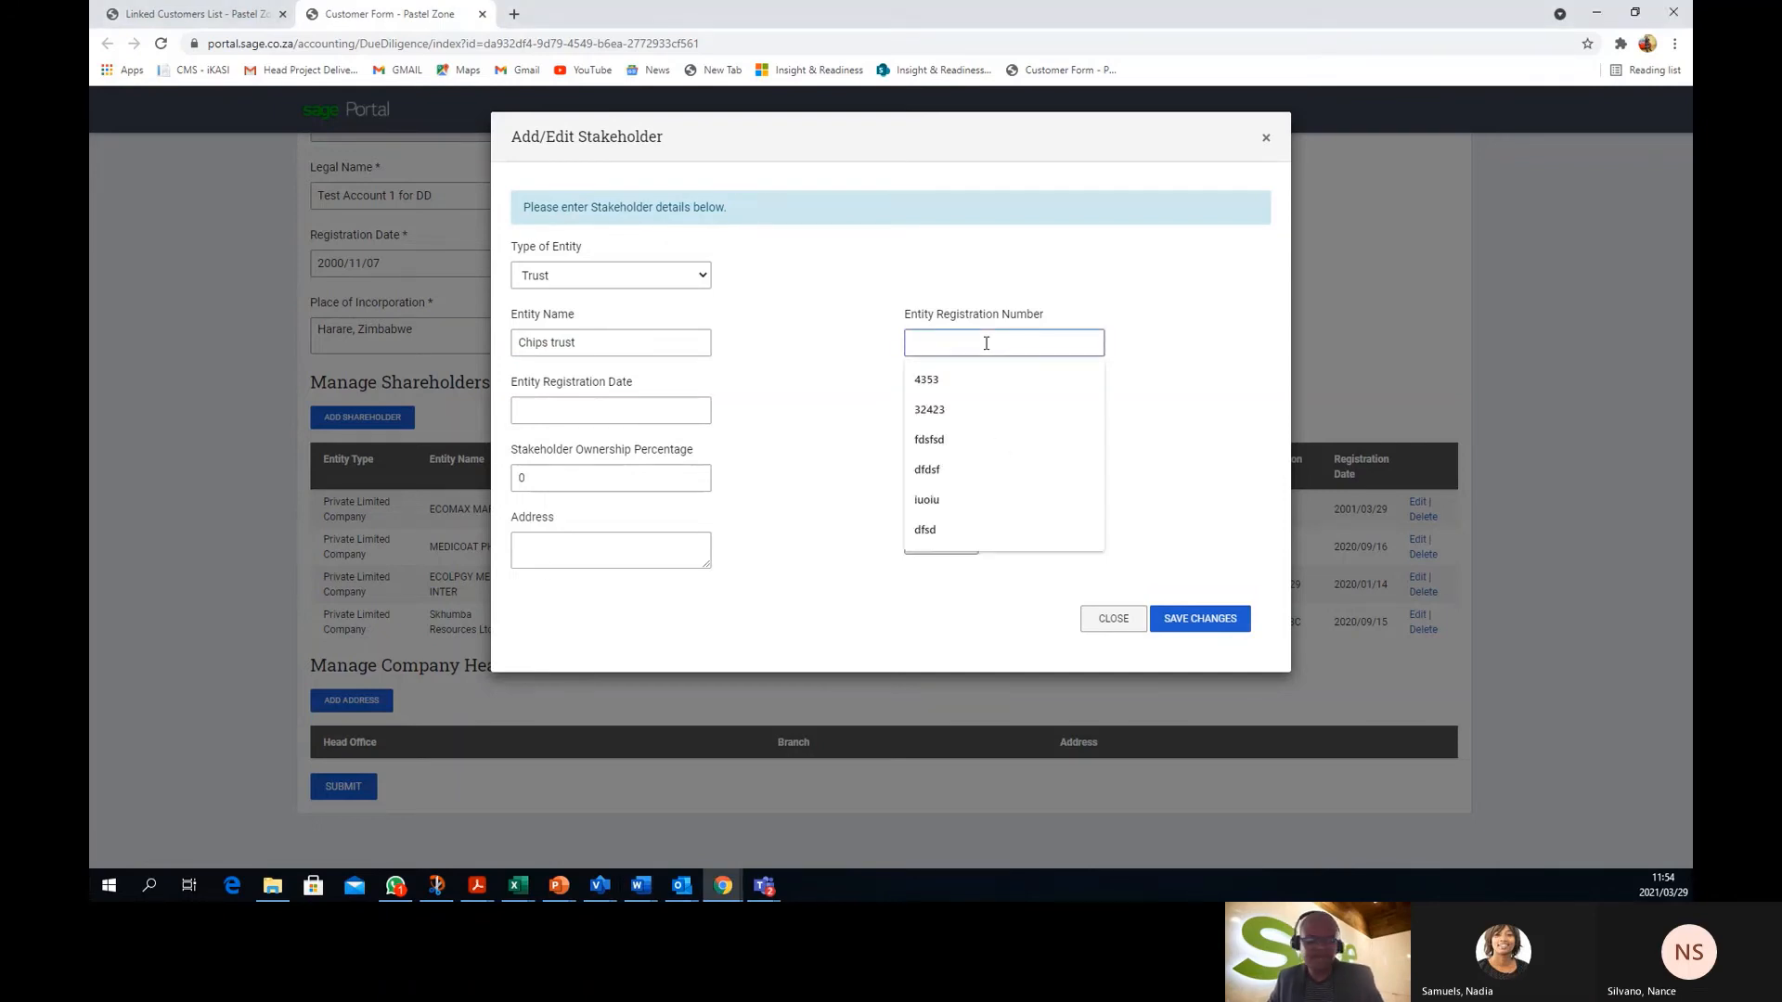
type("1864")
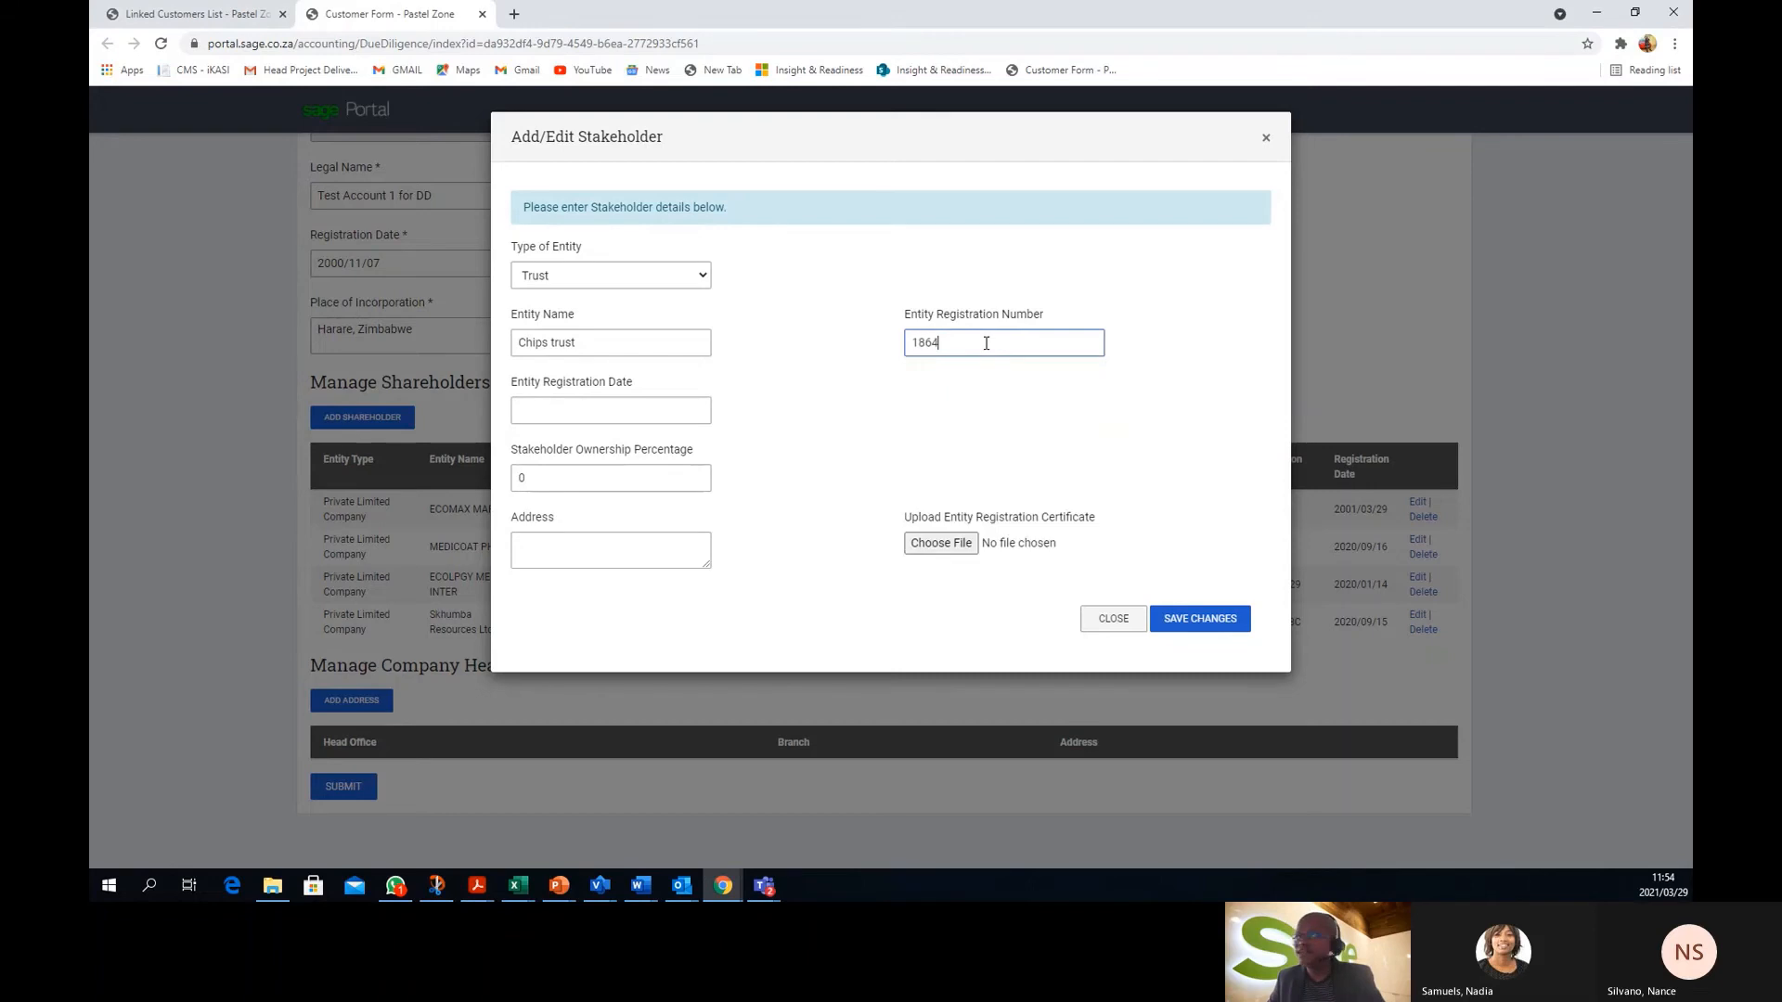
left_click(557, 412)
left_click(528, 438)
left_click(528, 438)
left_click(528, 438)
left_click(528, 438)
left_click(528, 438)
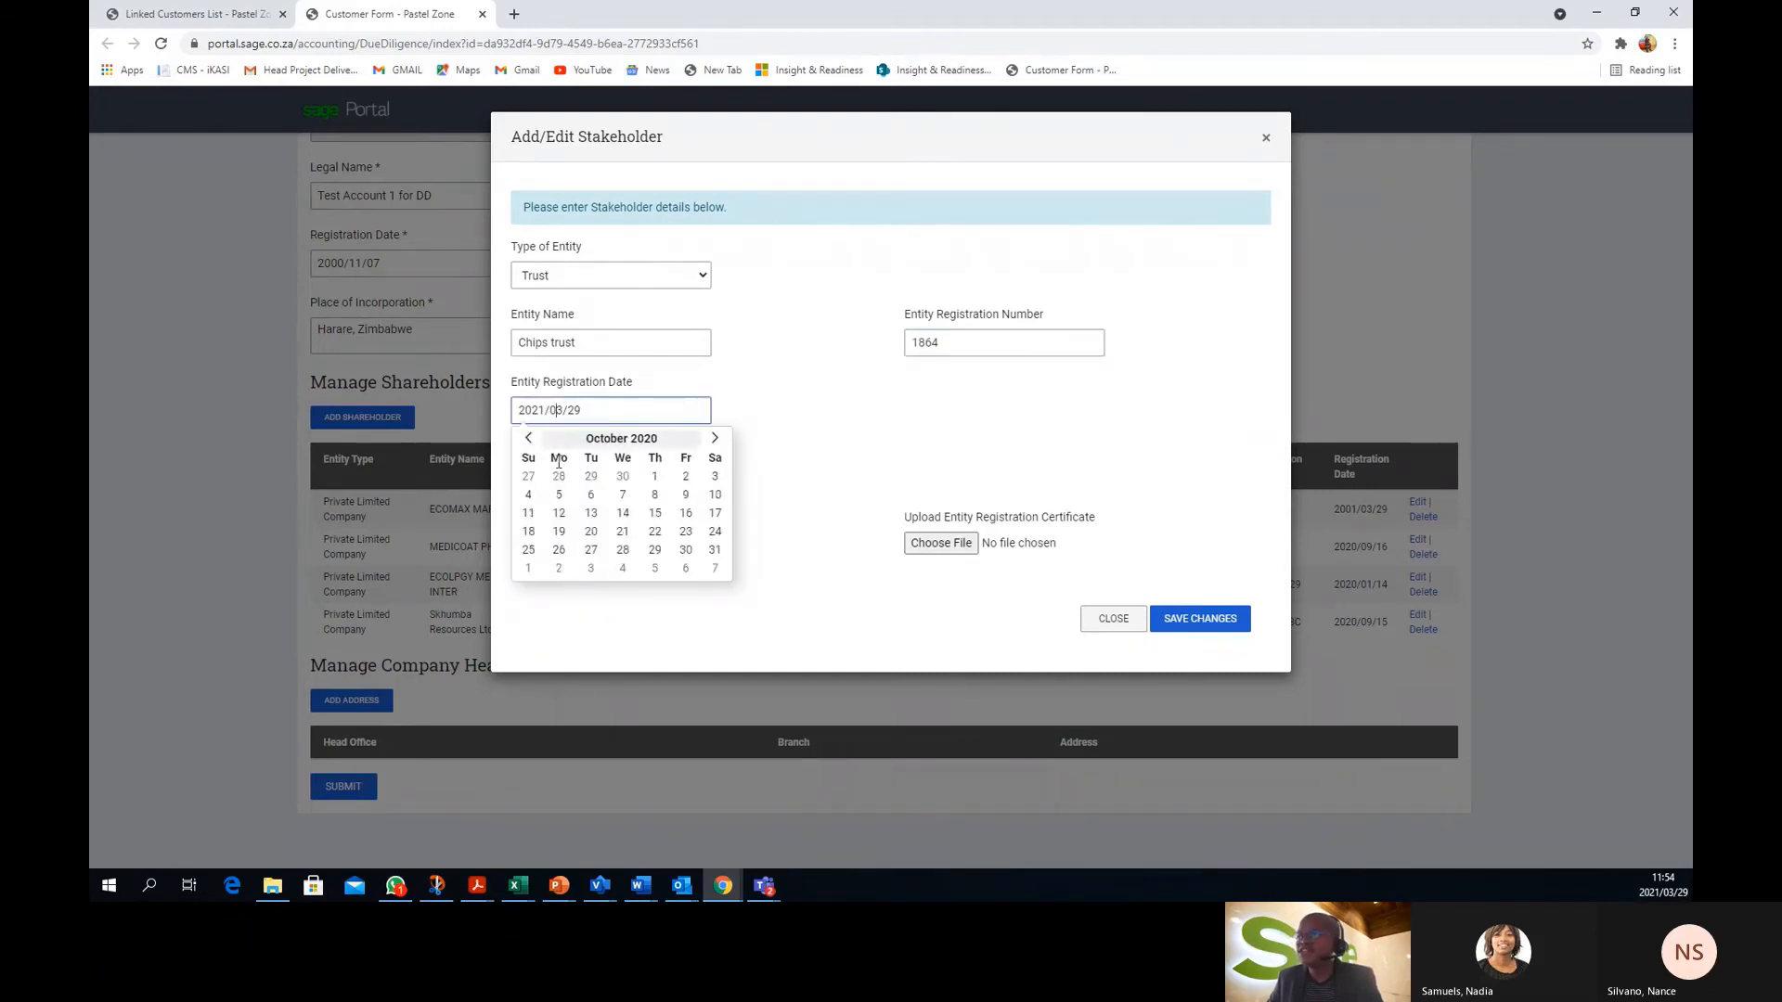
left_click(593, 514)
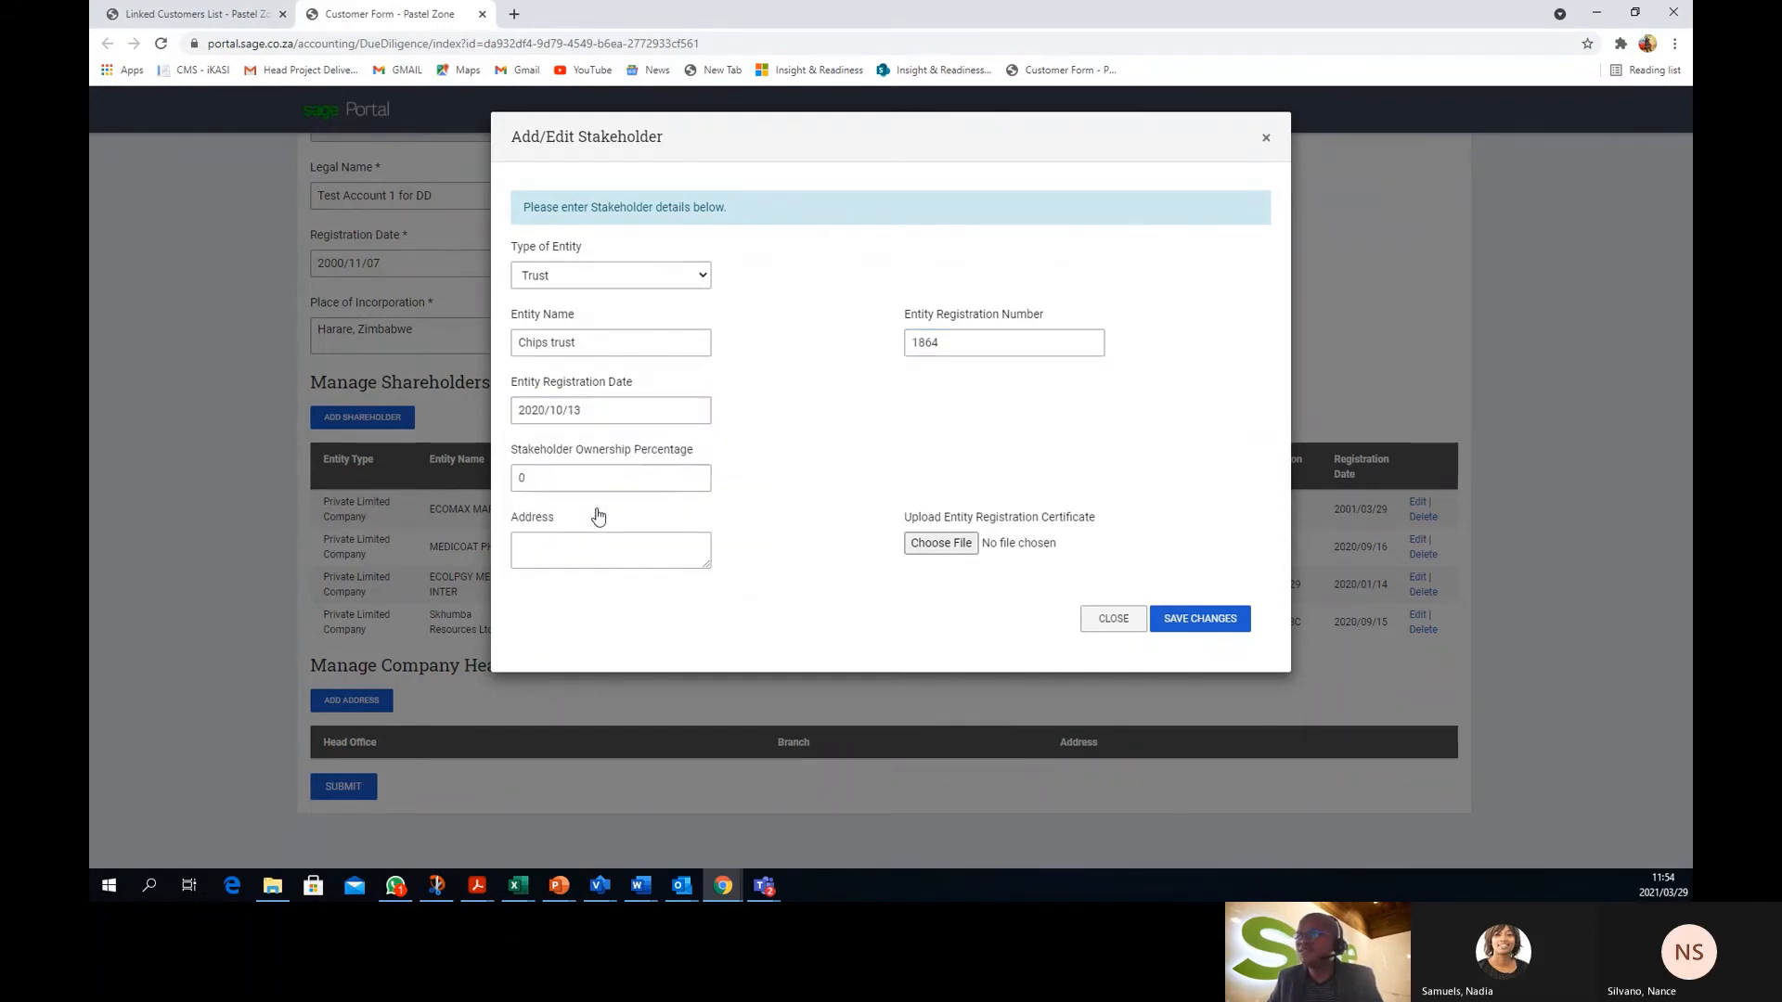
left_click(541, 476)
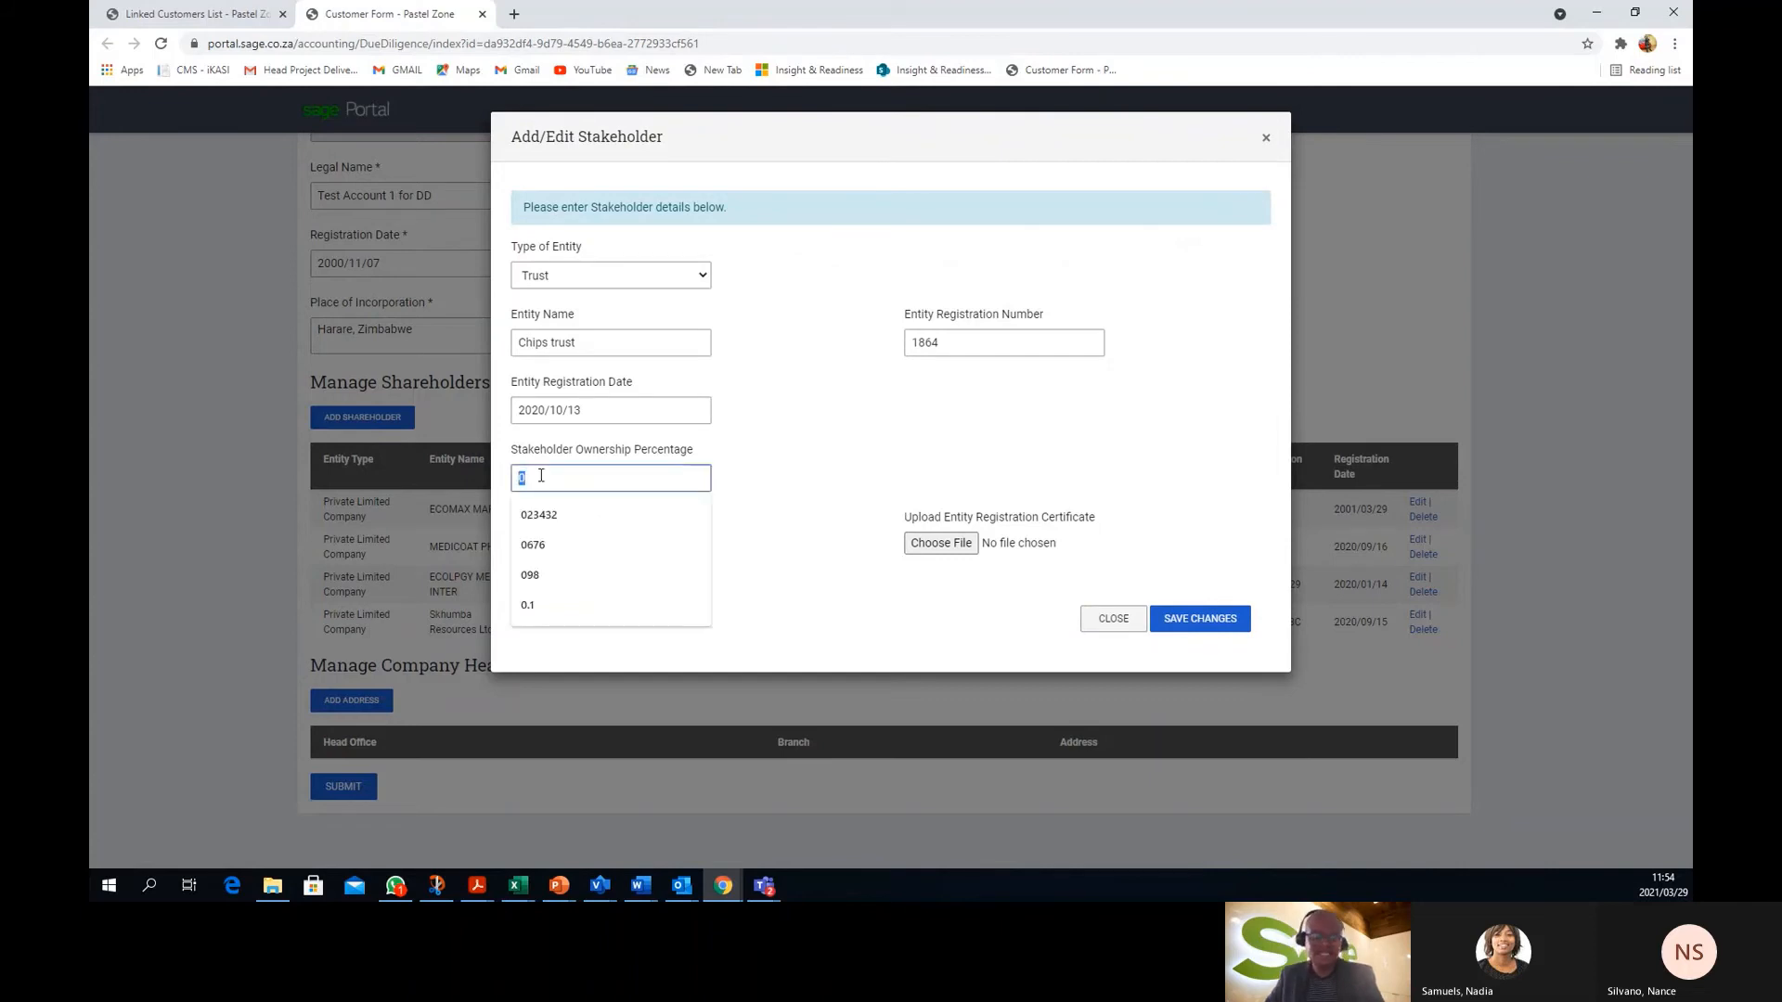
type("40")
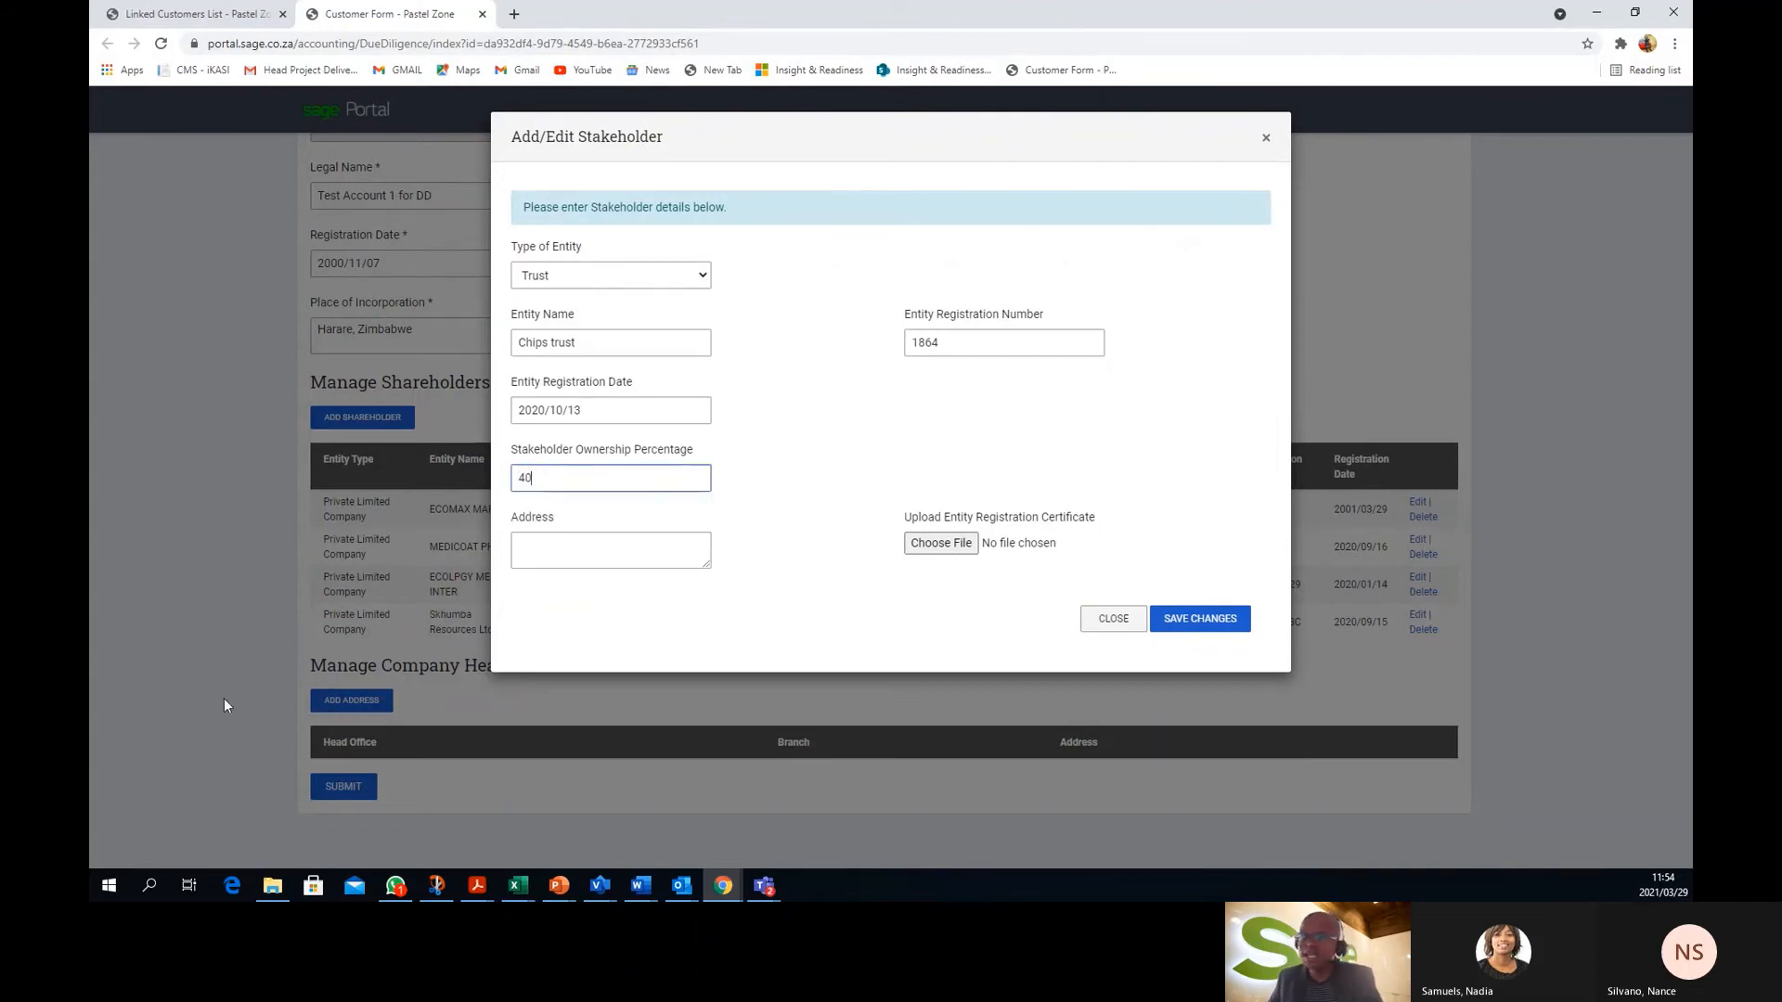
Paste the trust's Harare address and save the Chips trust stakeholder
key("alt+Tab")
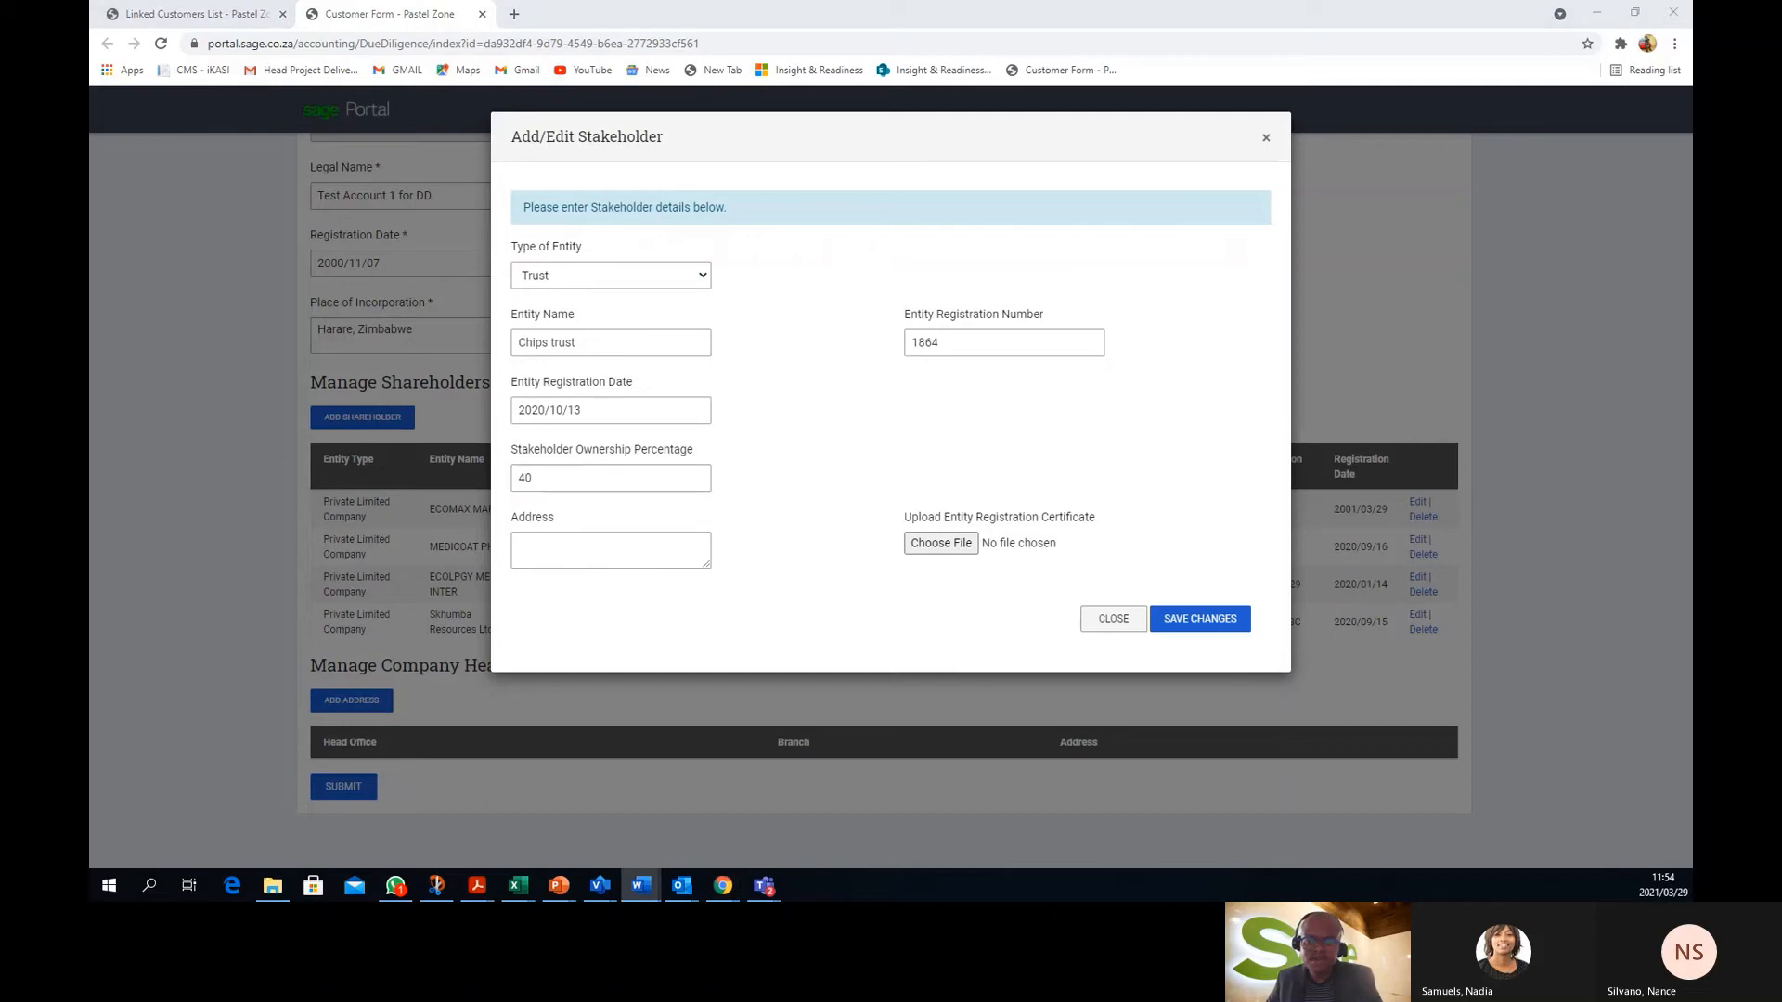
left_click(616, 548)
type("267 Steppes Ave, Chisipitell, Harare, Zimbabwe")
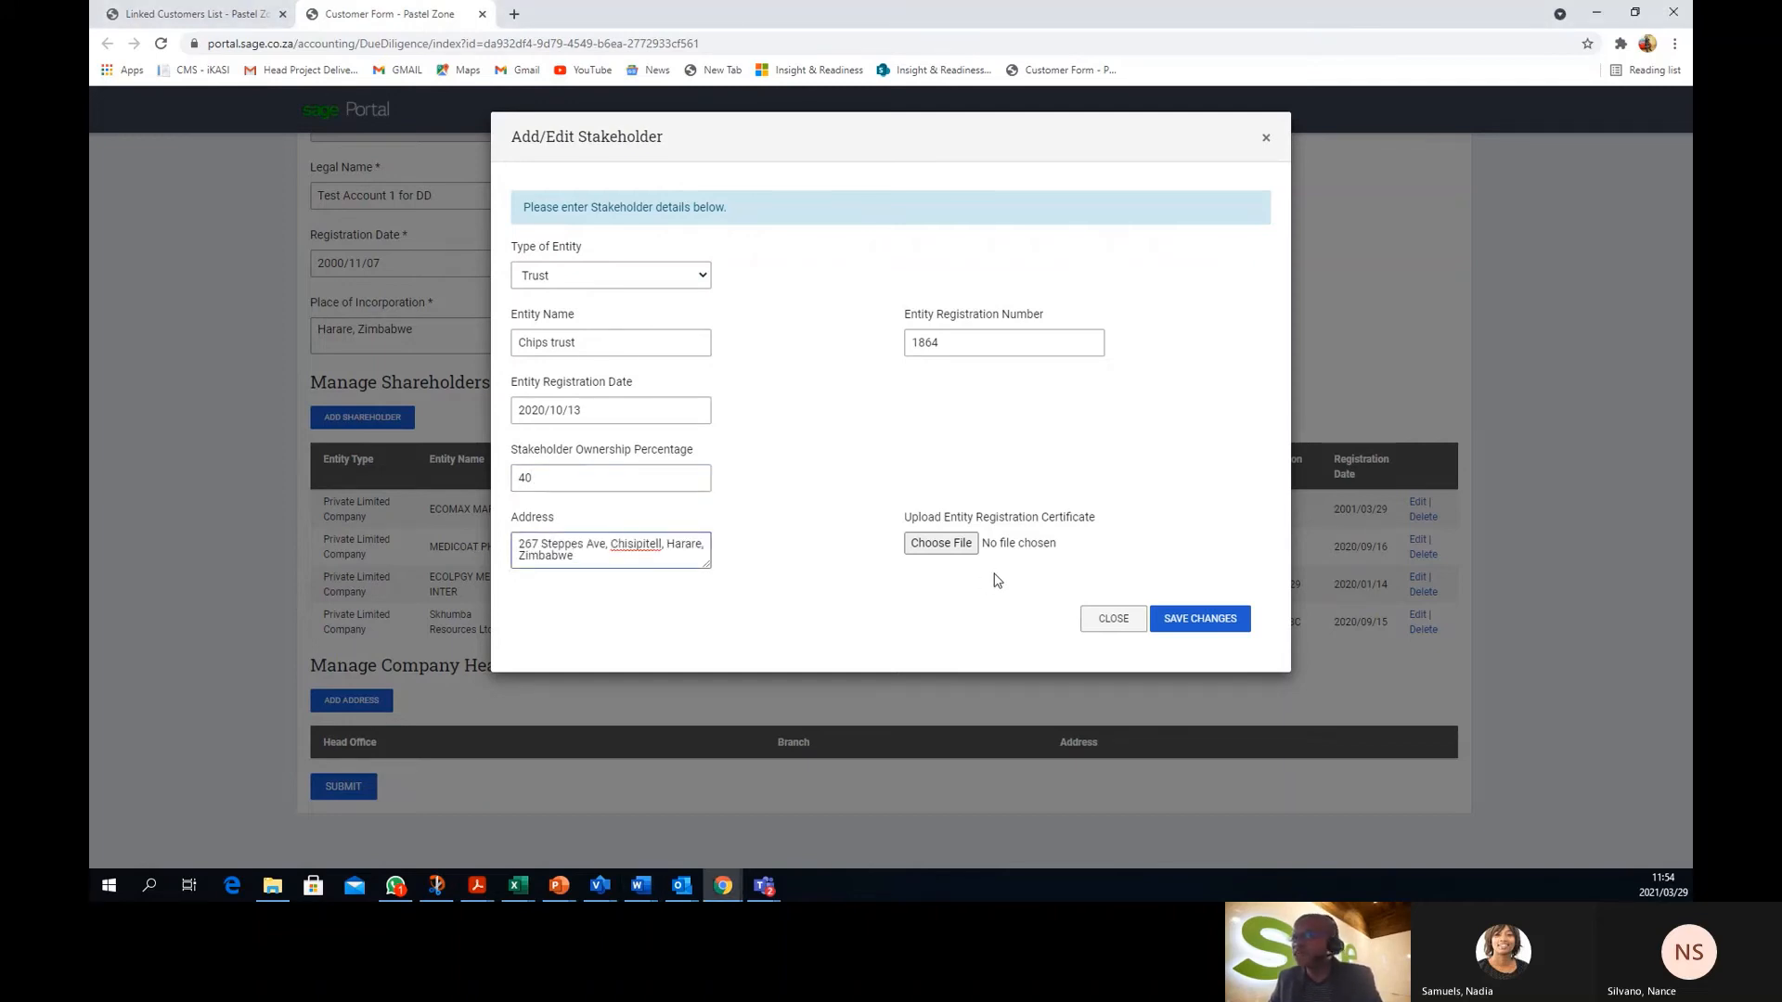
left_click(1219, 623)
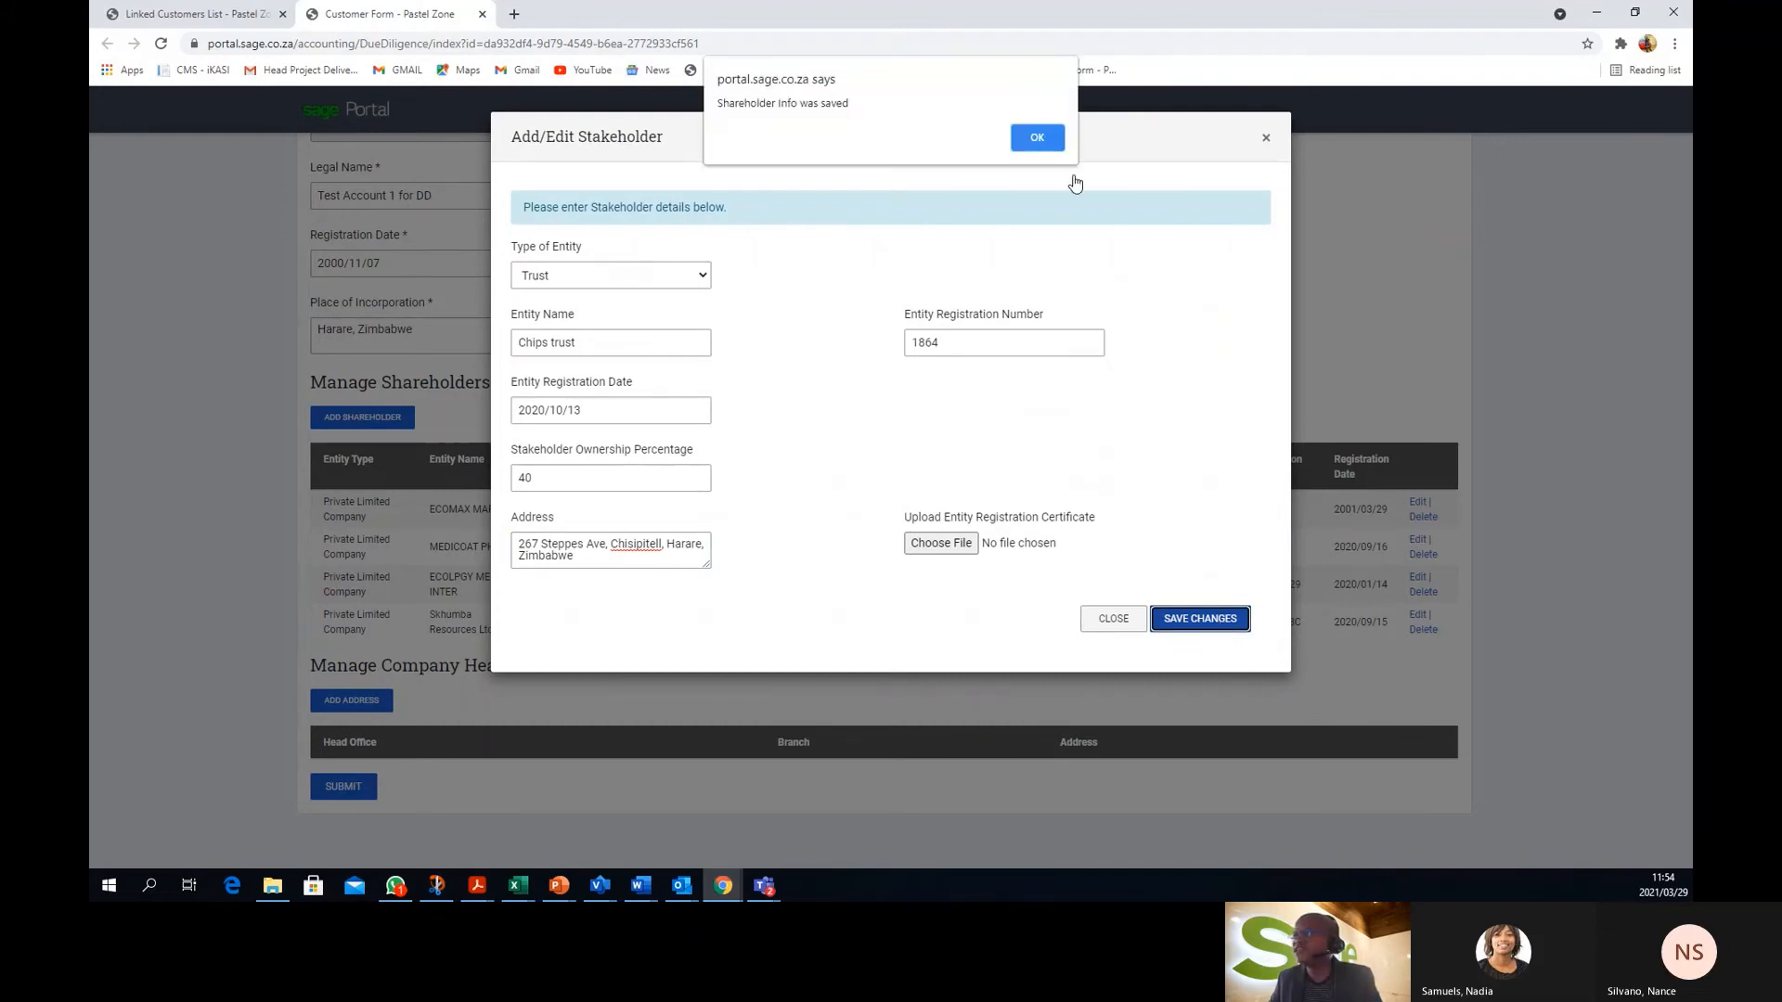
left_click(1040, 138)
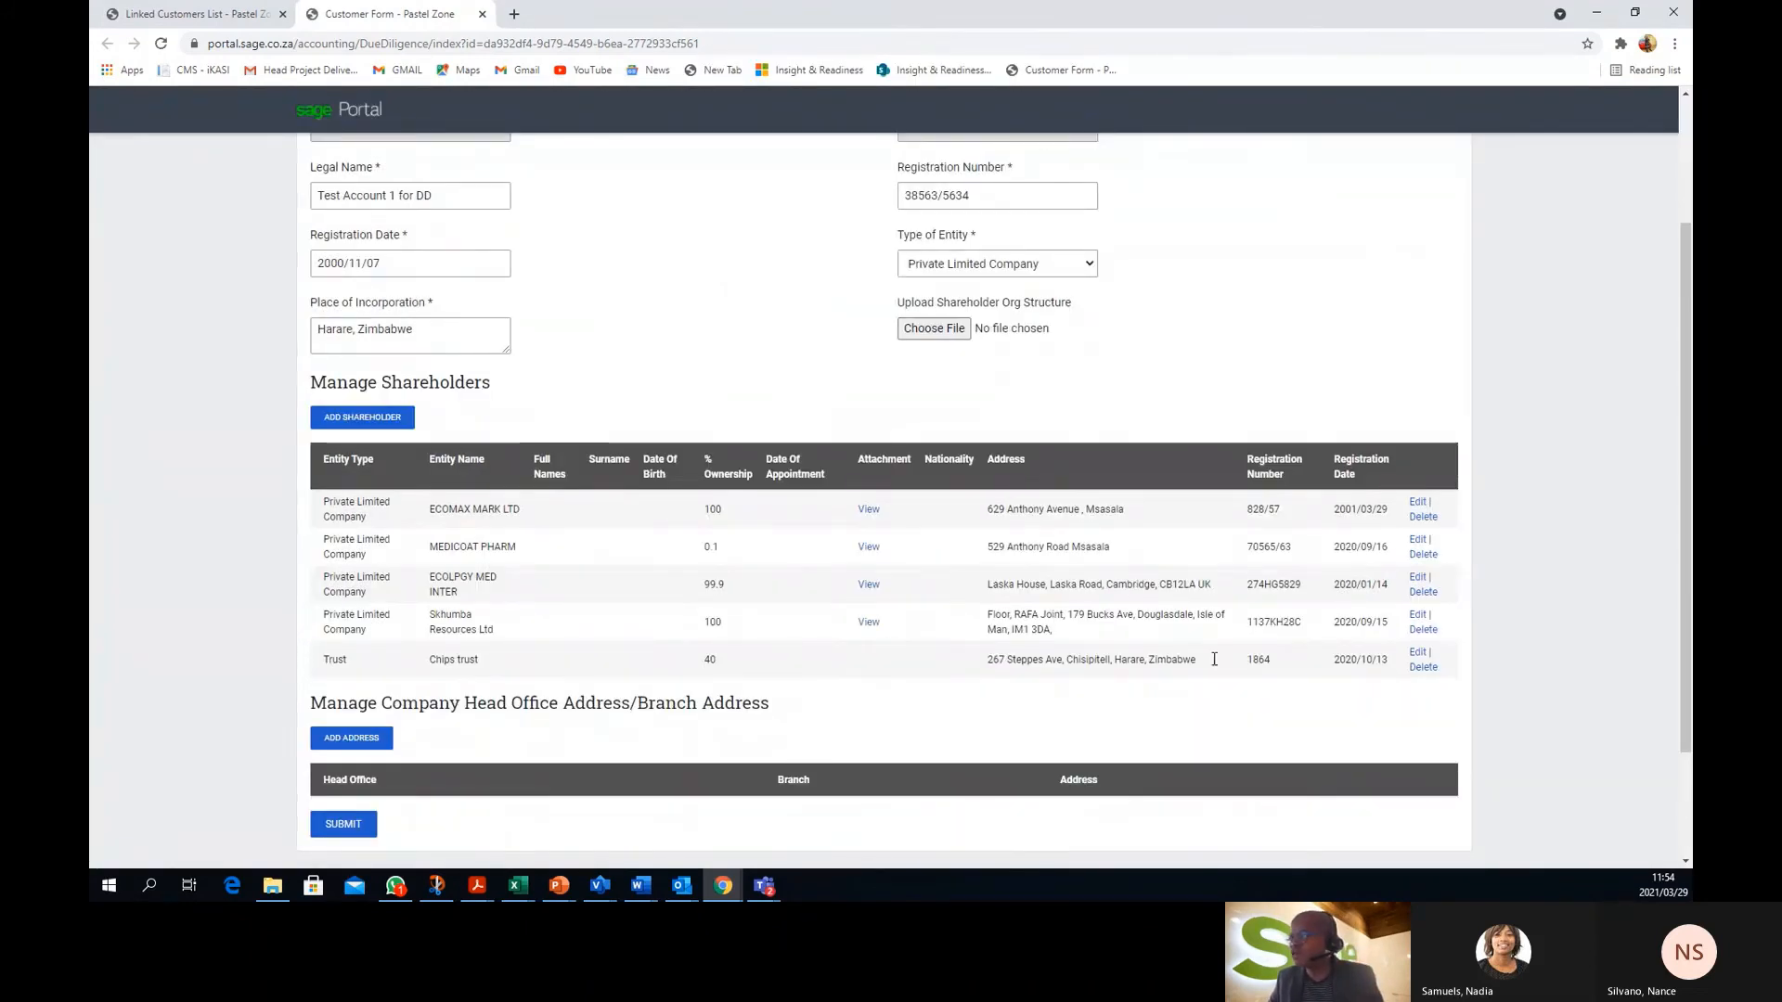
Edit Chips trust to attach Attachments.png as its registration certificate and save
left_click(1418, 653)
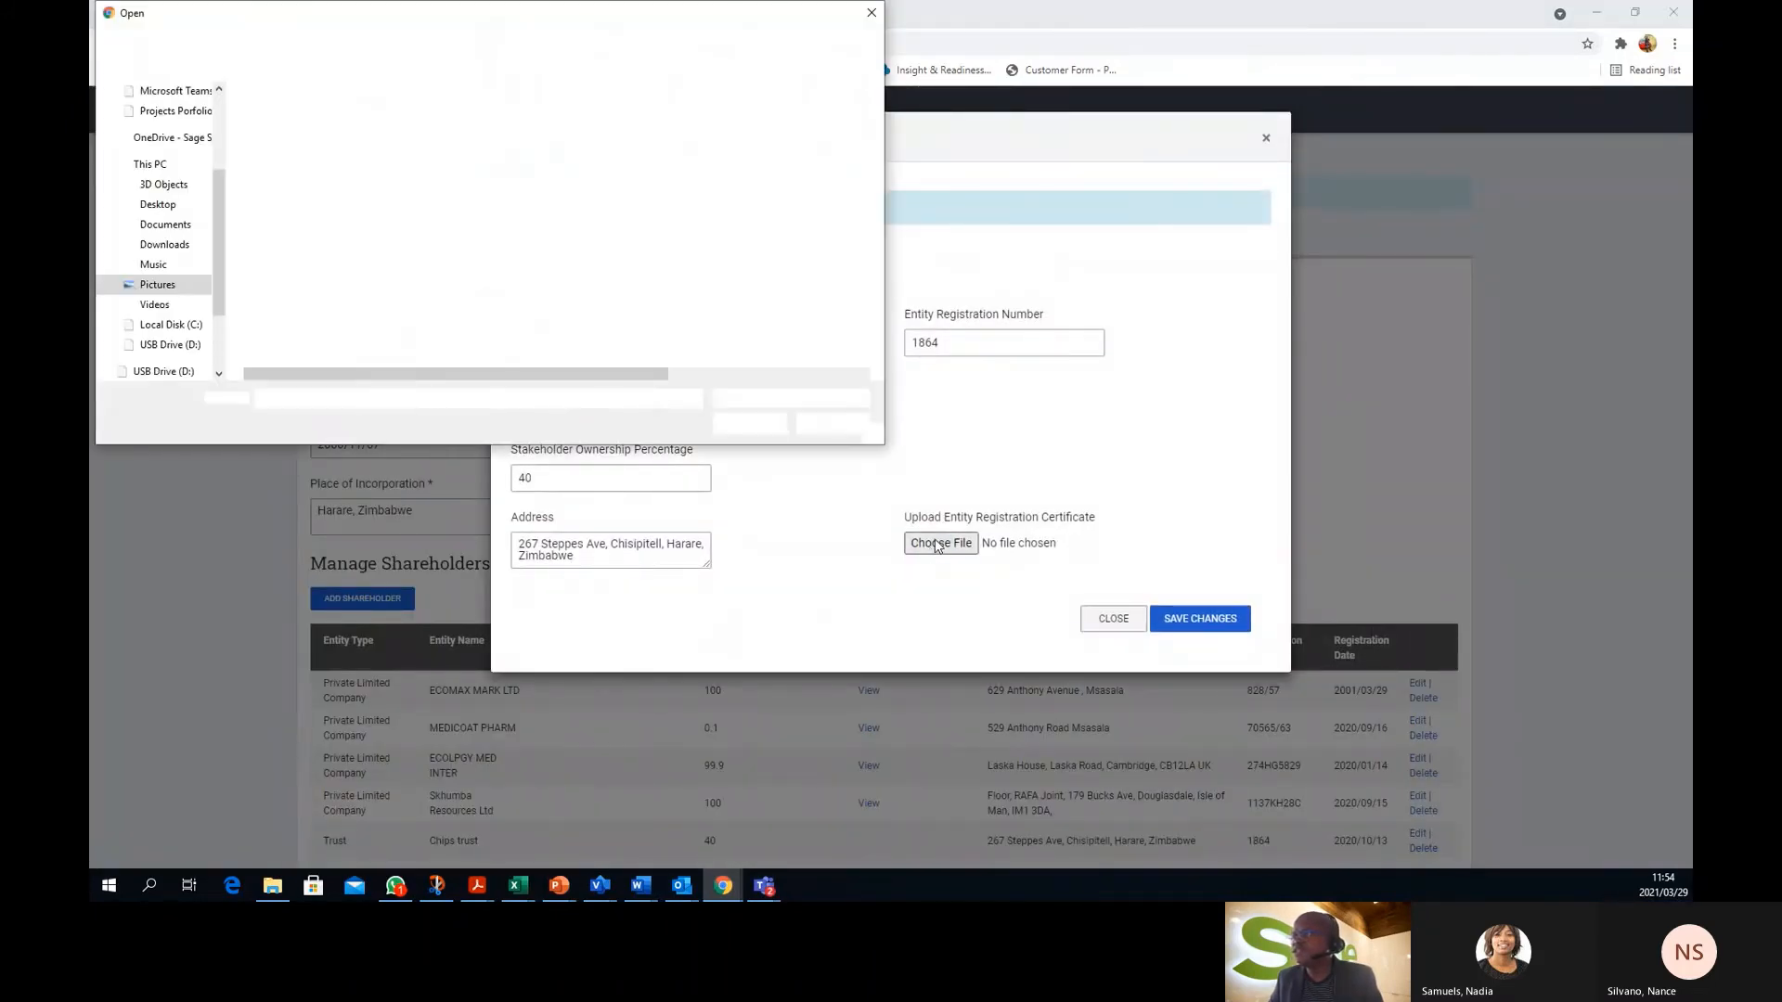
left_click(340, 171)
left_click(1201, 622)
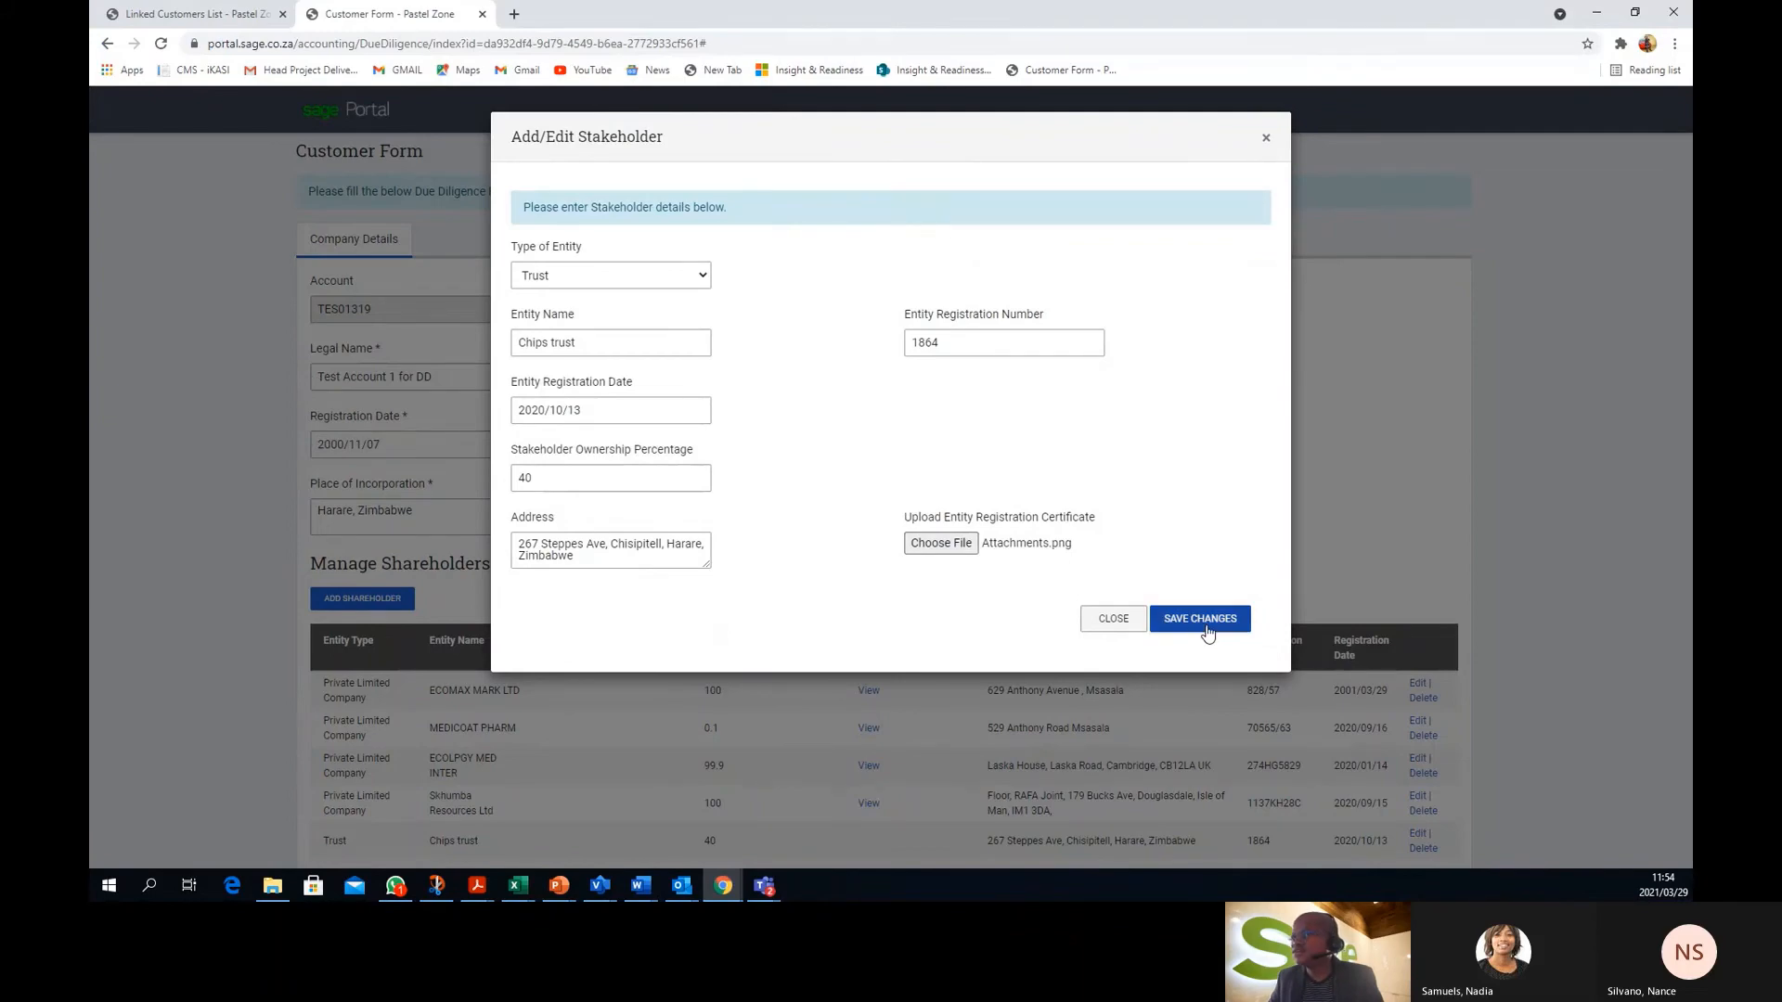
left_click(1037, 137)
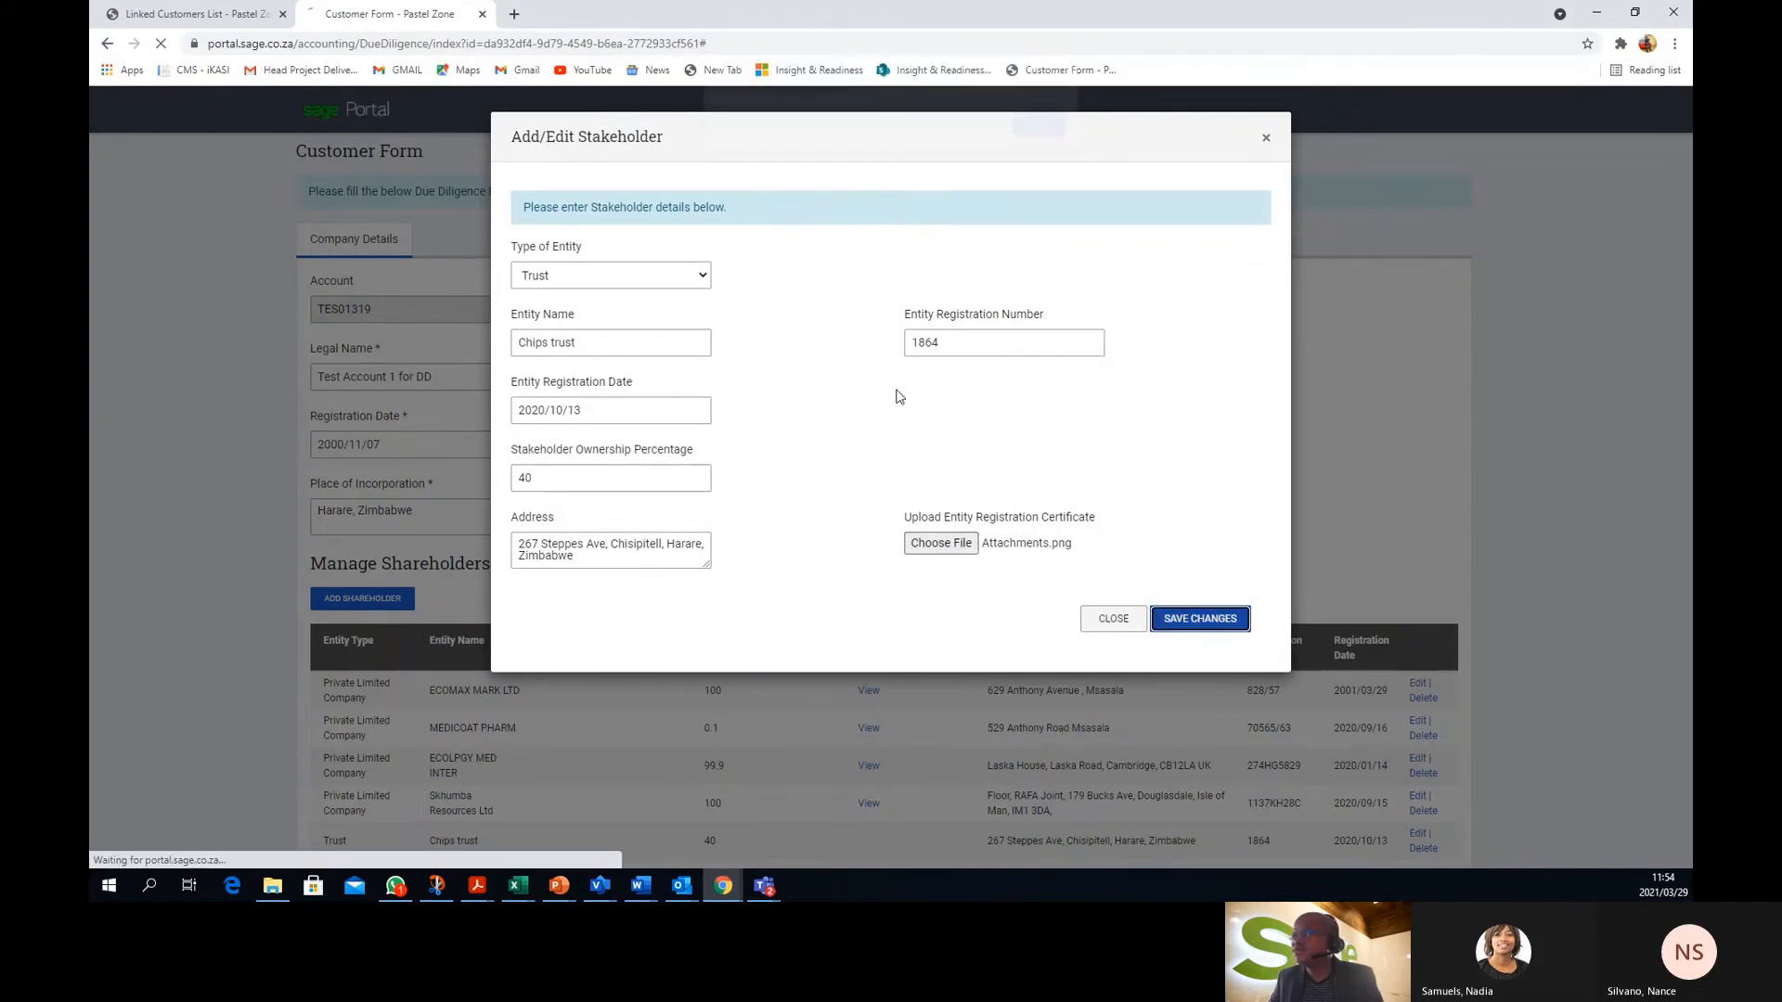
scroll(897, 397, "down", 4)
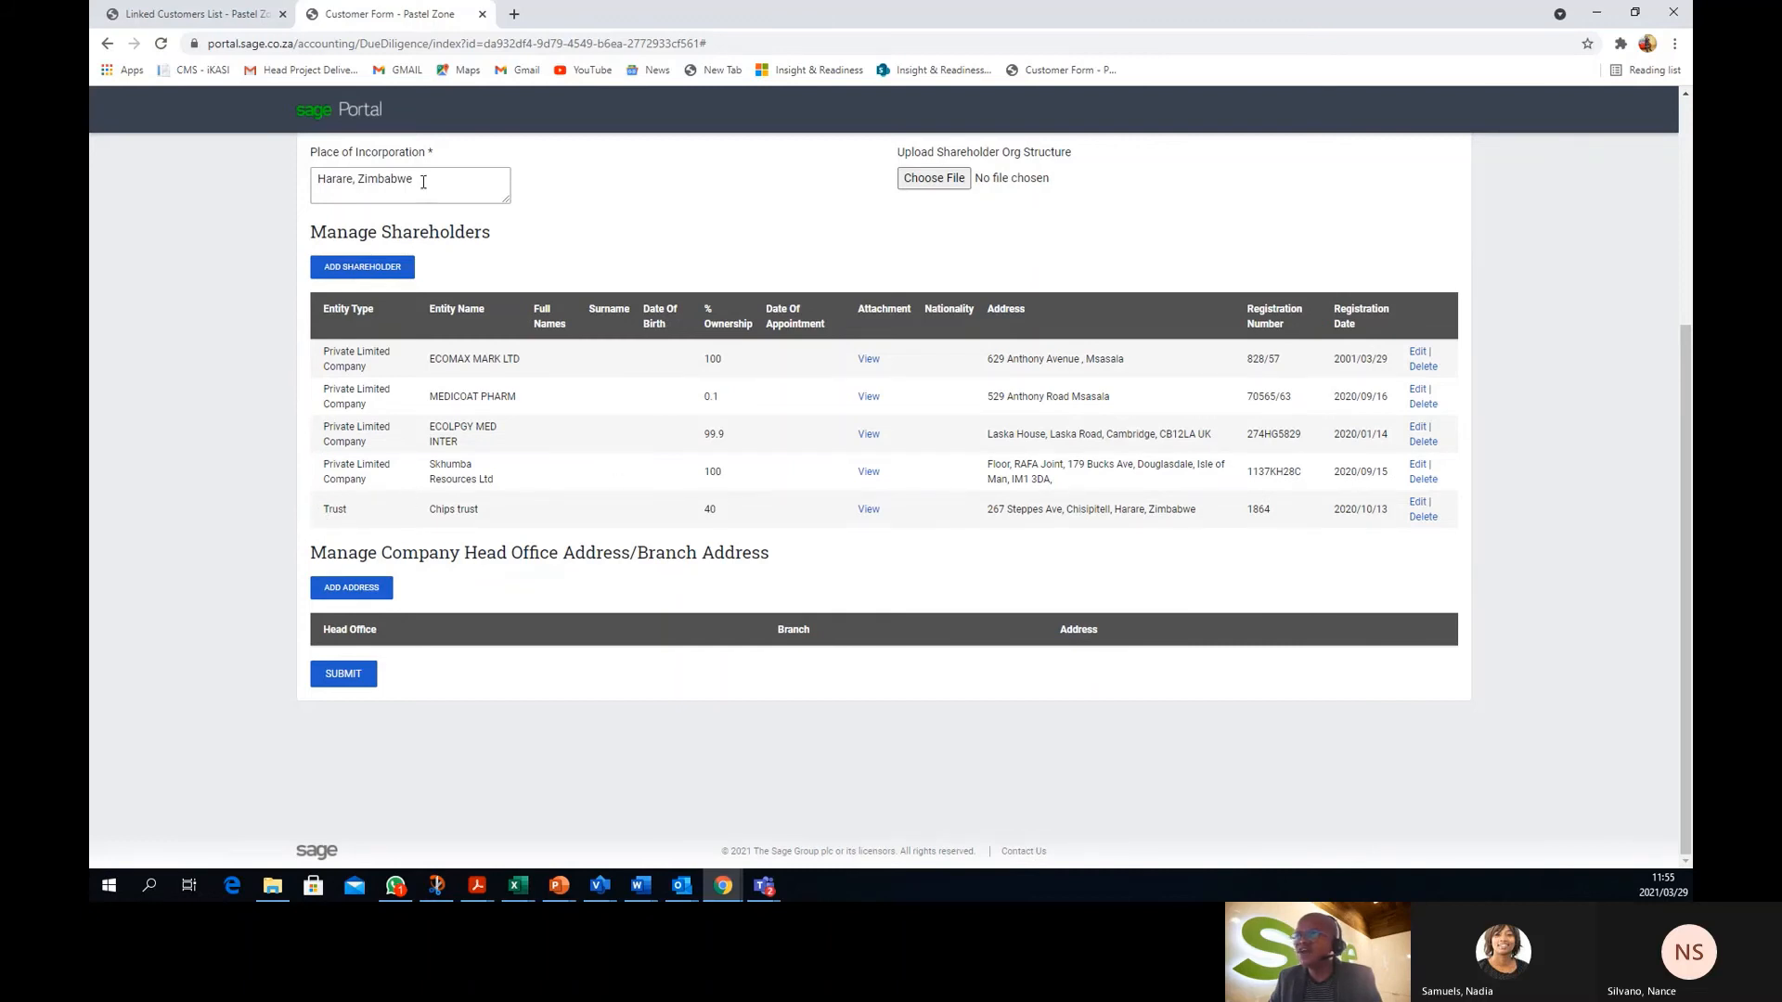
Start a new Trust shareholder named Omni Trust
left_click(363, 268)
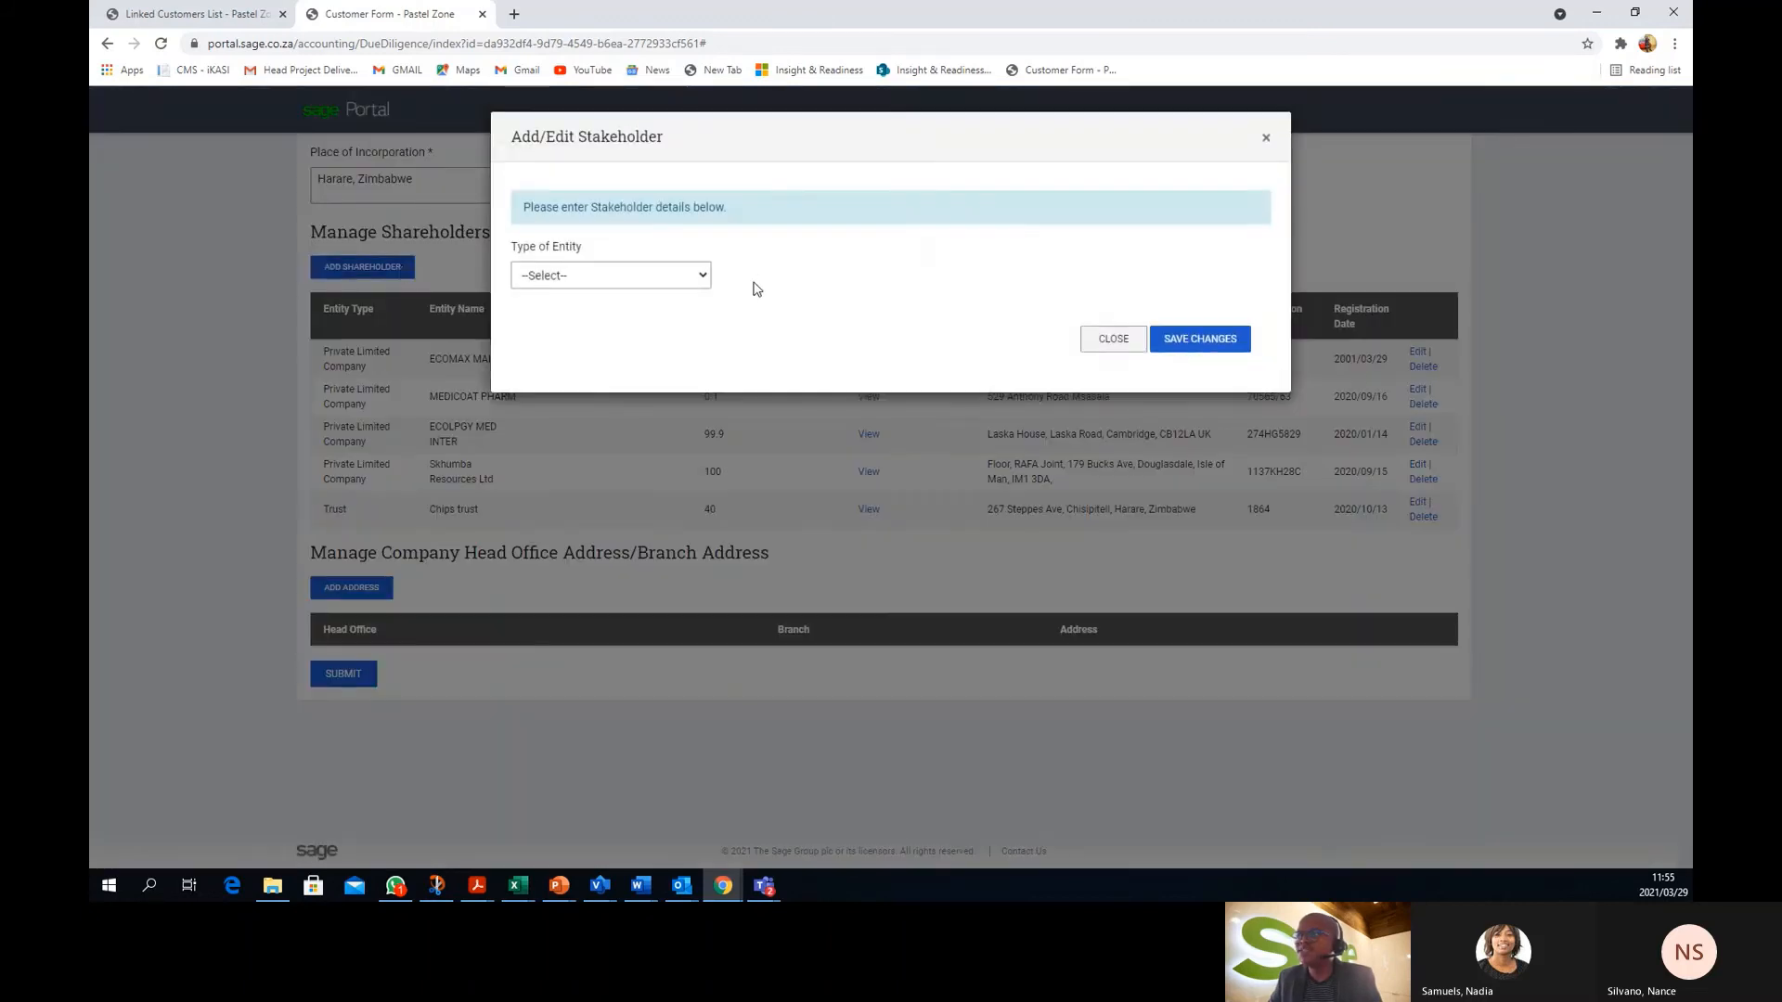
left_click(703, 277)
left_click(570, 435)
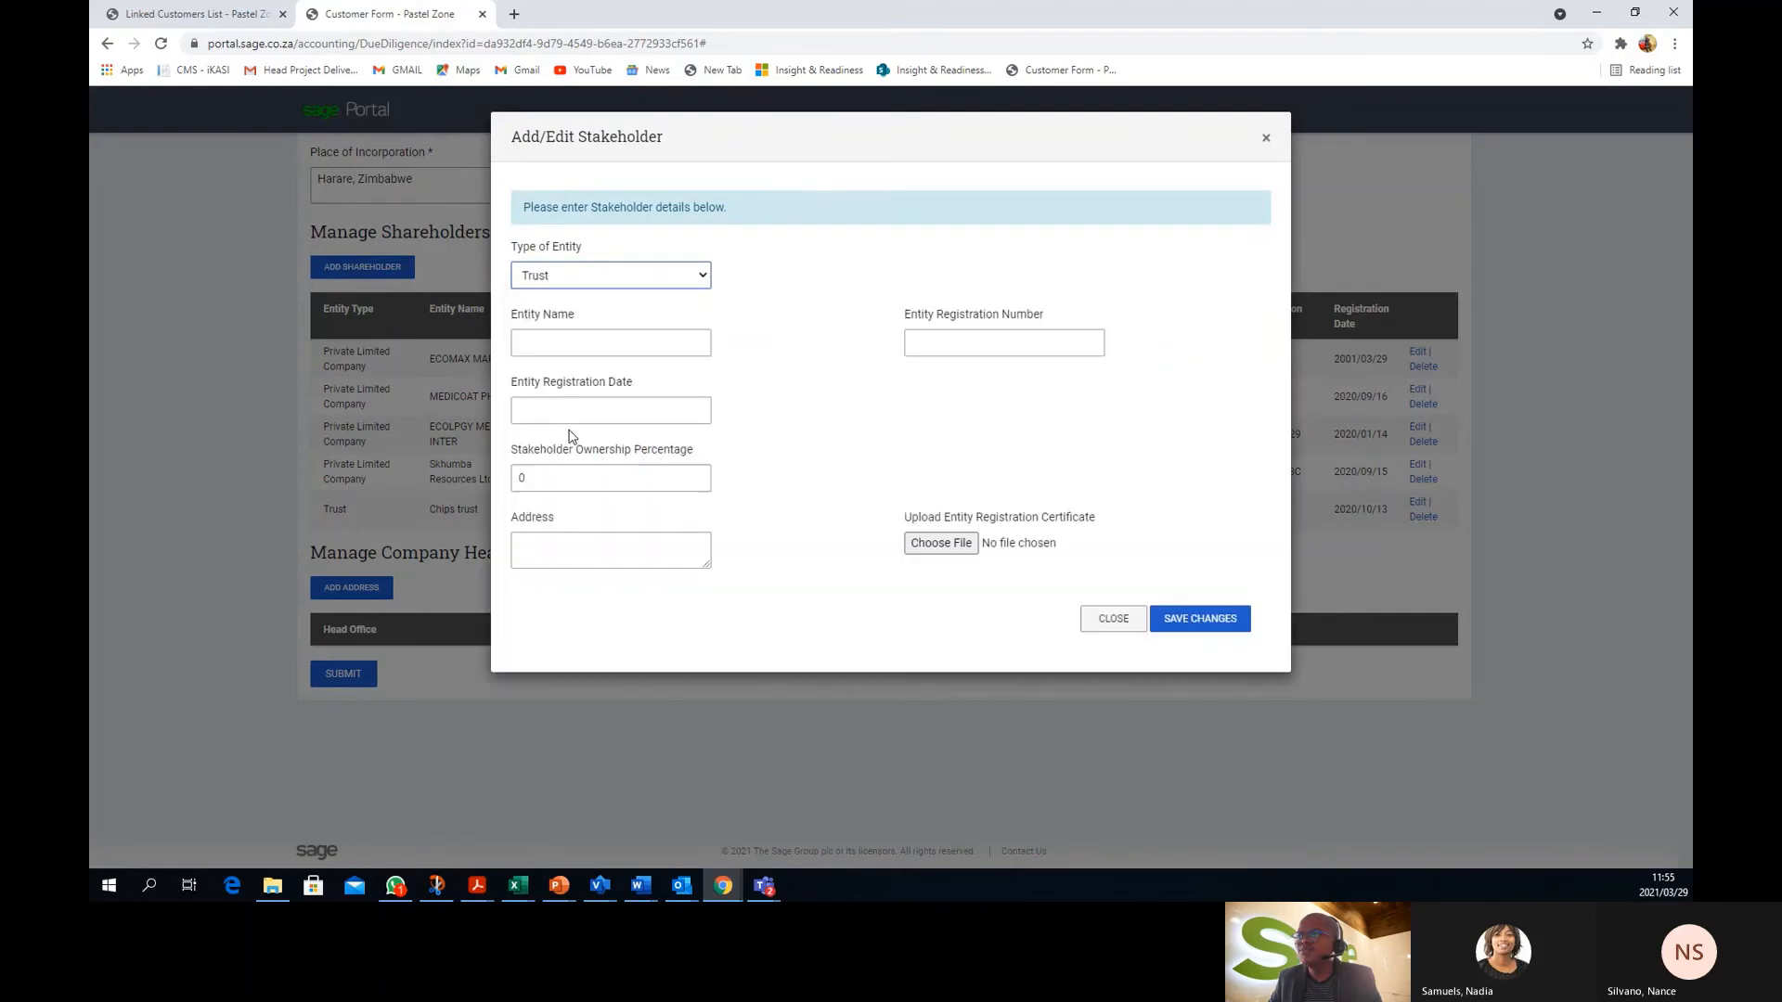
key("alt+Tab")
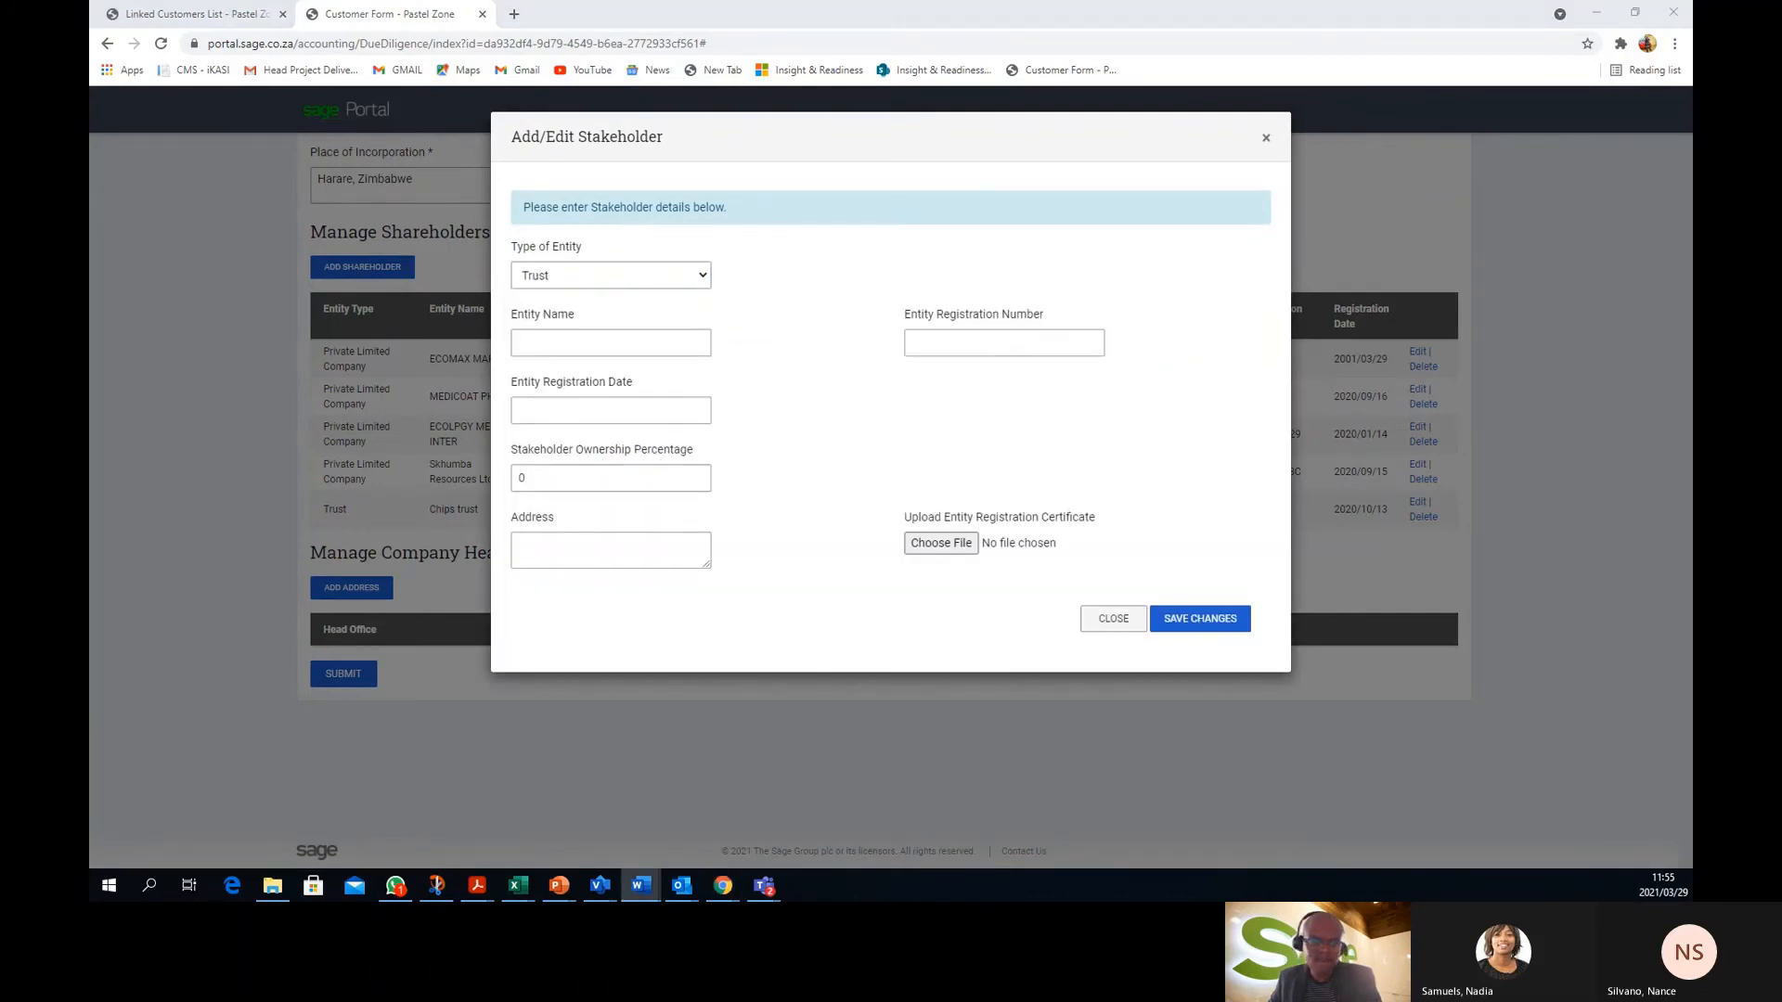
left_click(601, 340)
type("Omni Trust")
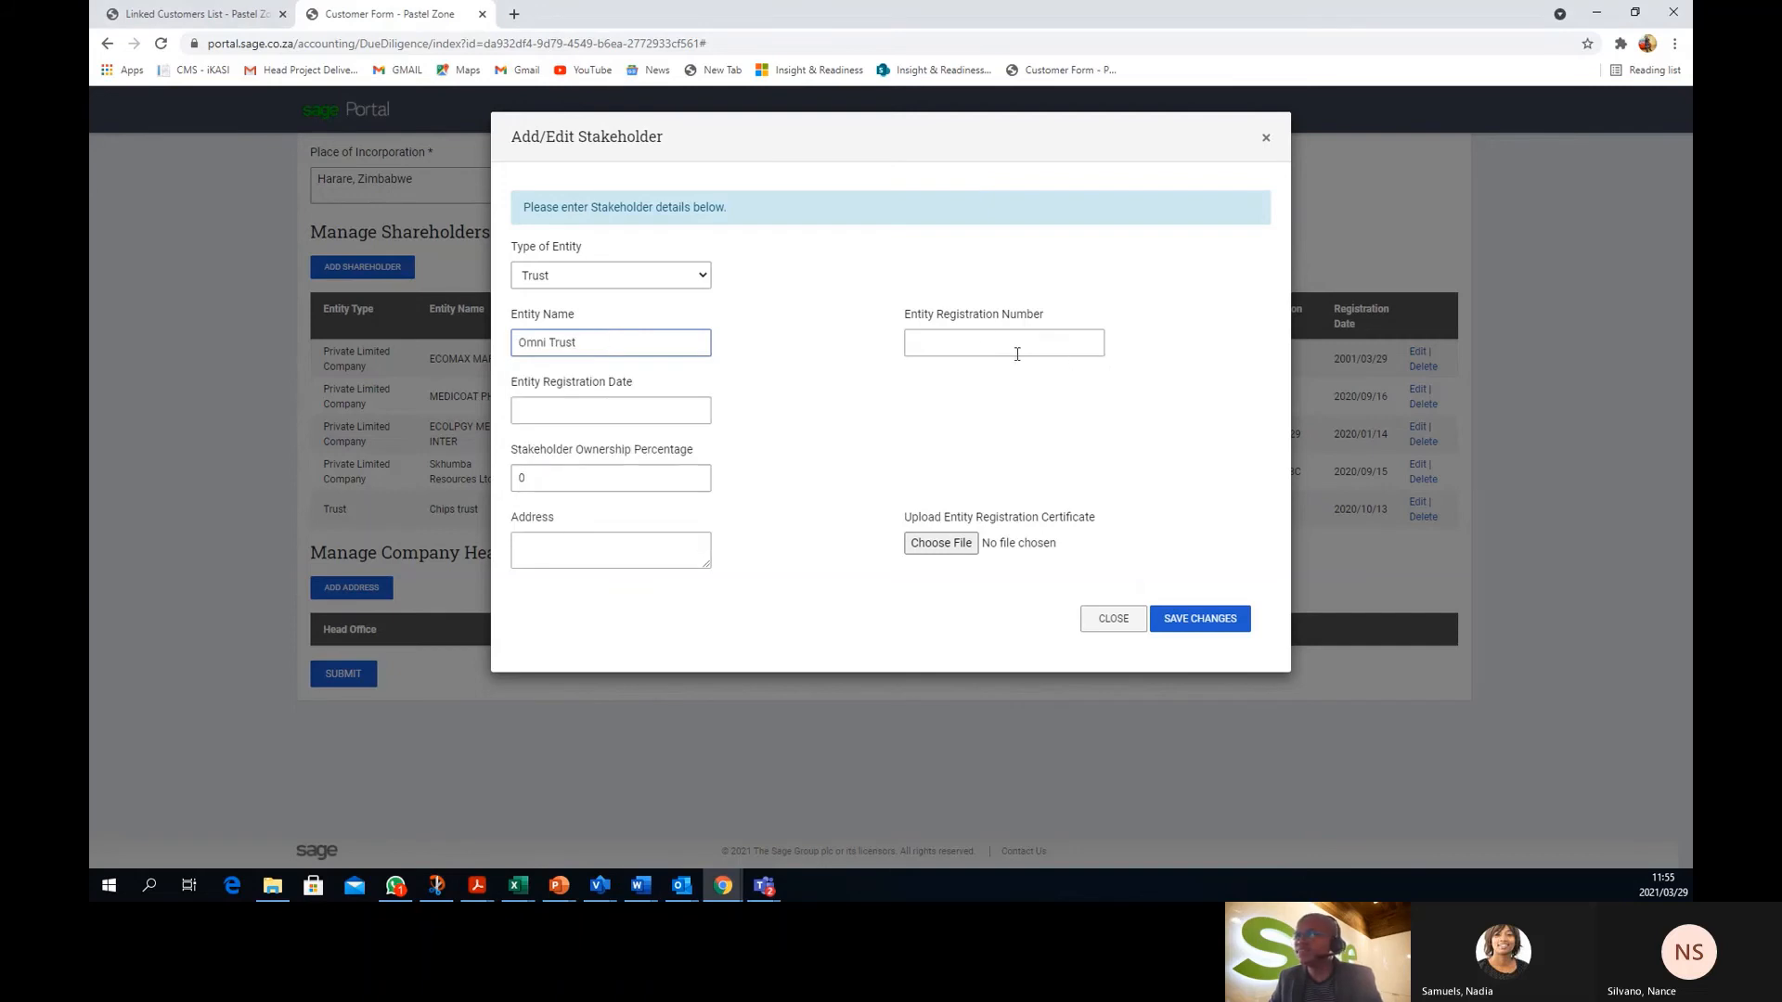
Enter registration number 529, date 2020/08/12, and 30% ownership
key("alt+Tab")
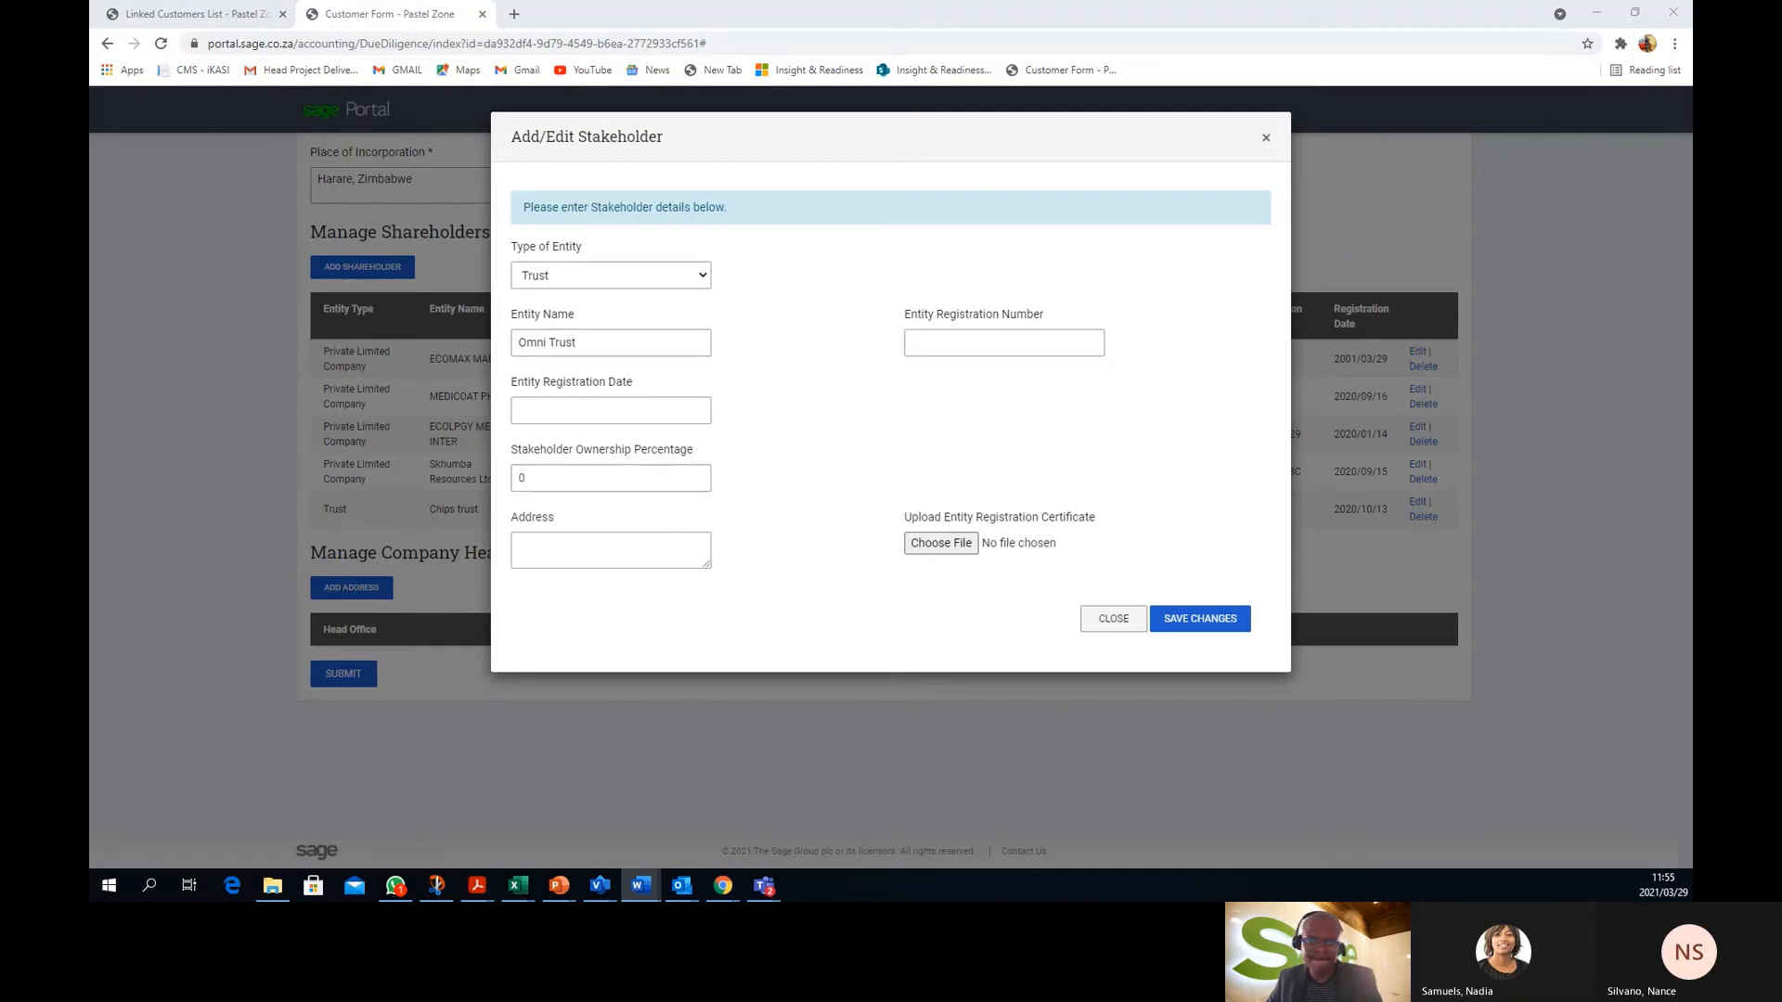
left_click(1029, 349)
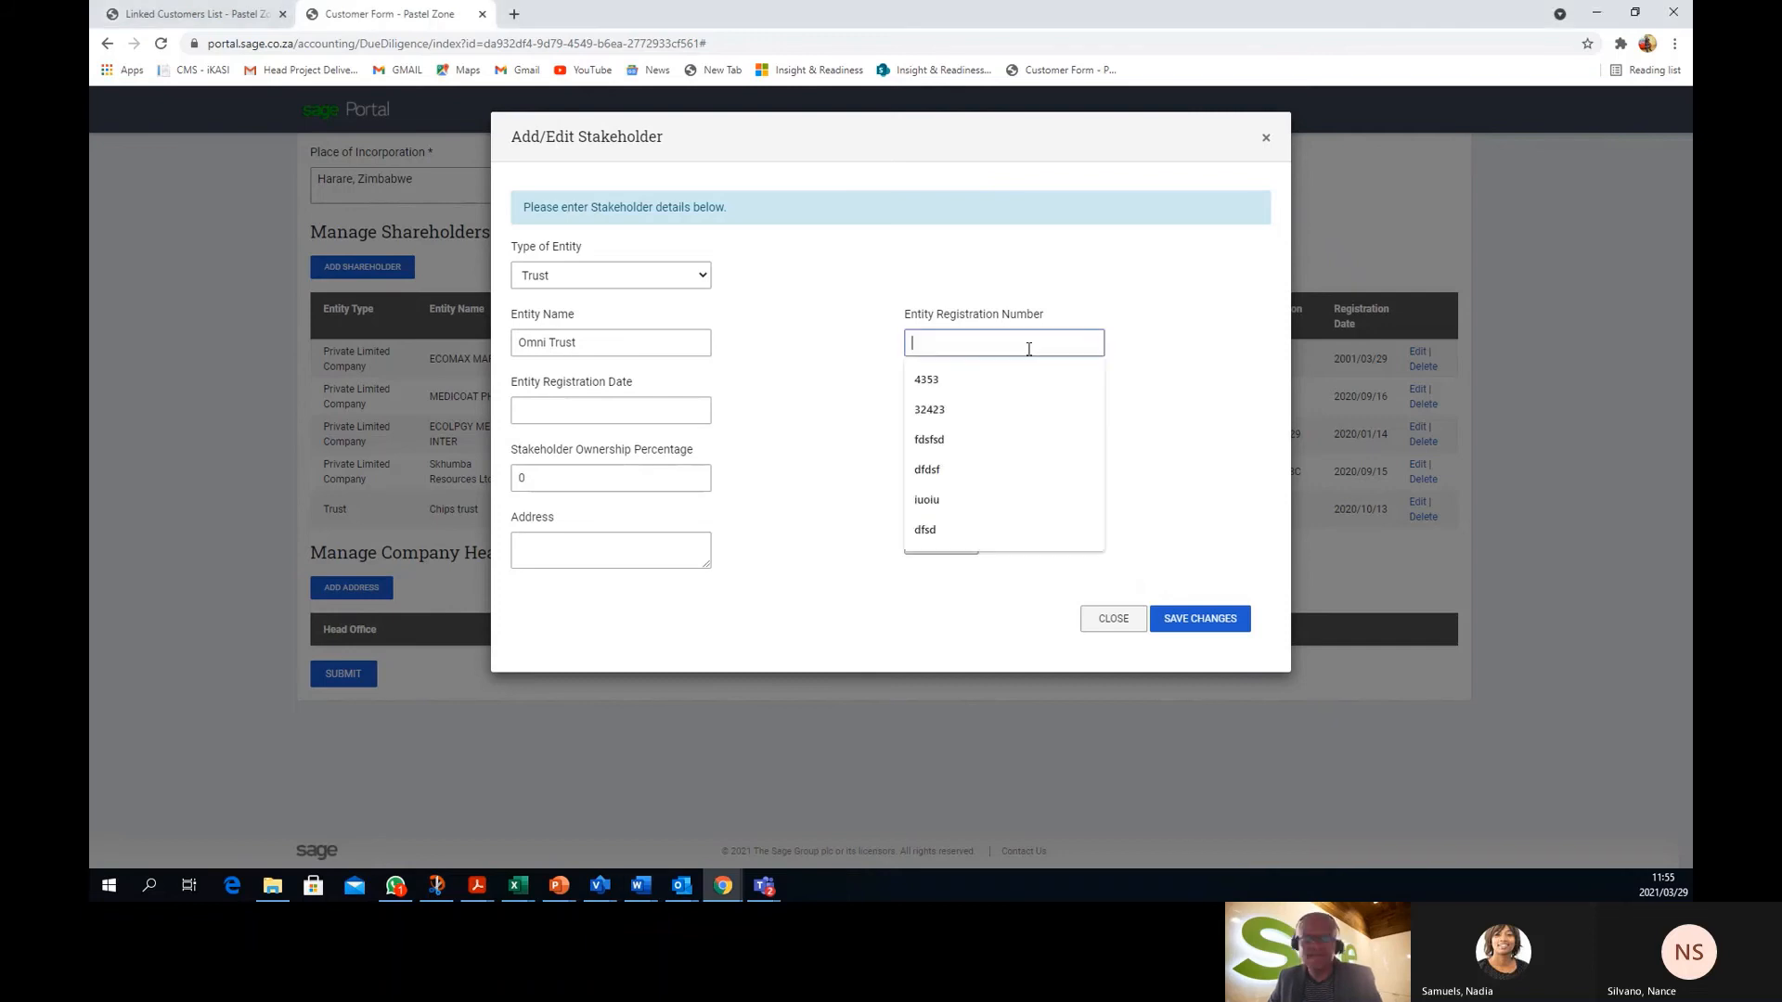
type("529")
left_click(568, 408)
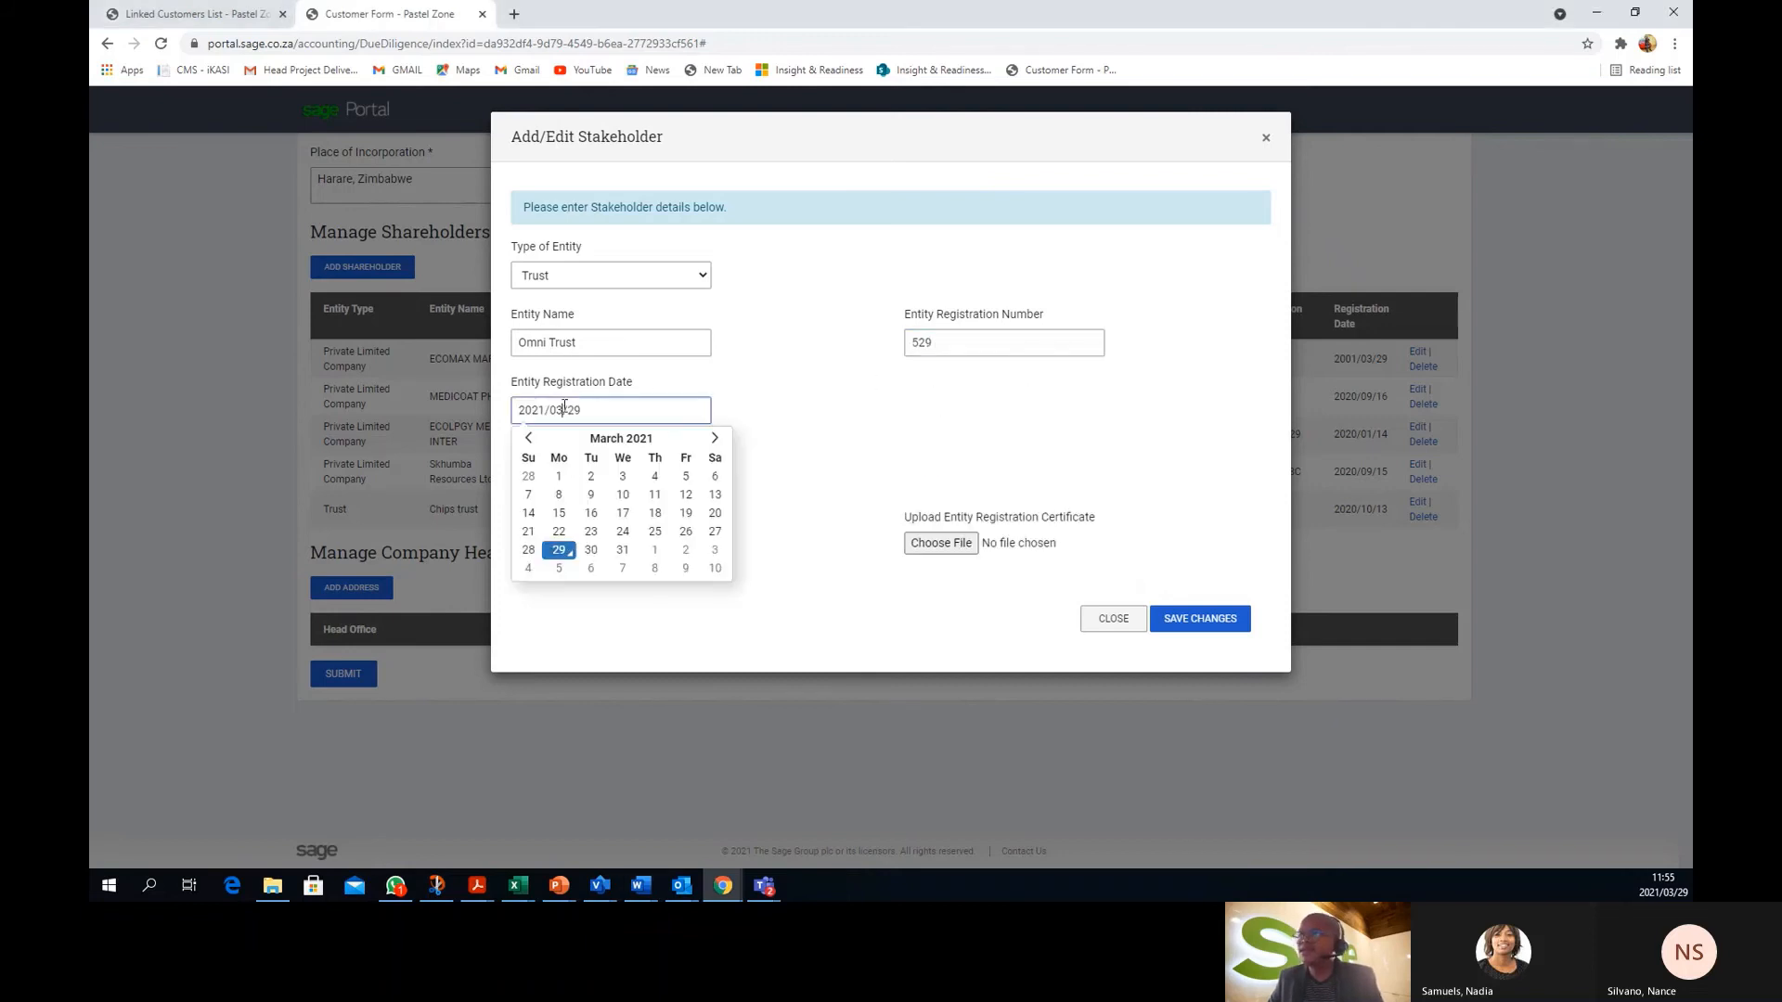
left_click(529, 439)
left_click(530, 438)
left_click(529, 438)
left_click(529, 438)
left_click(529, 438)
left_click(529, 438)
left_click(529, 438)
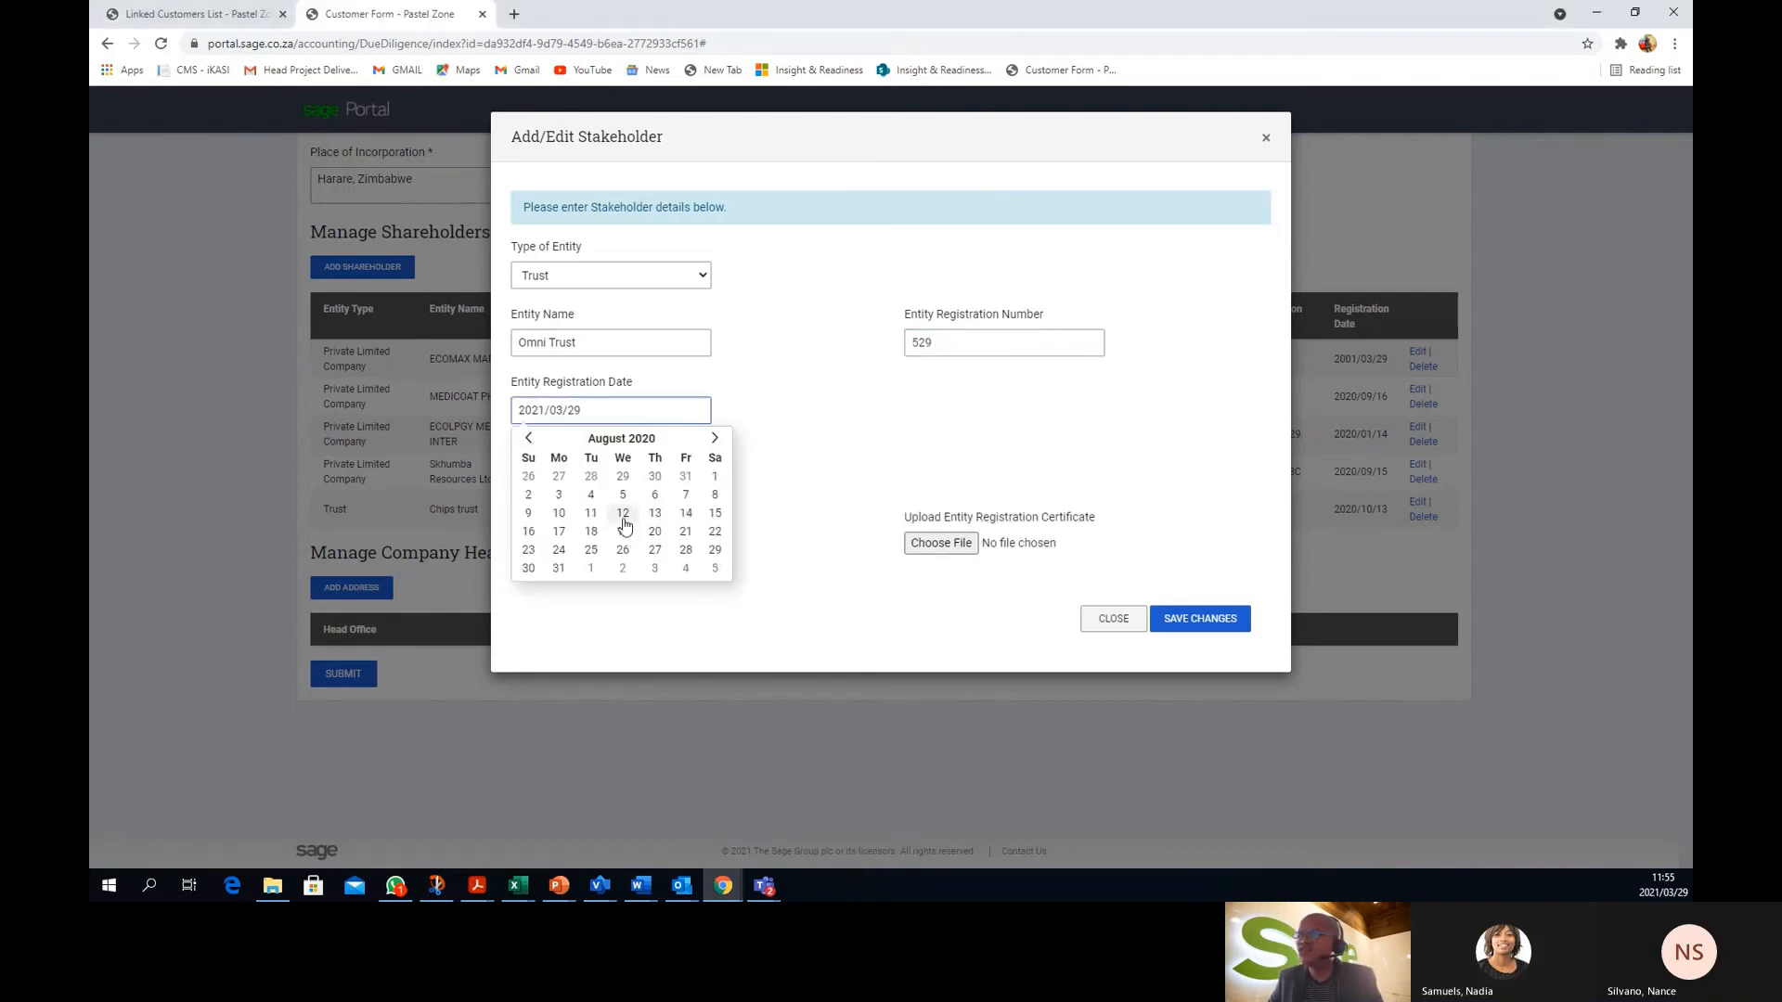
left_click(622, 515)
double_click(558, 479)
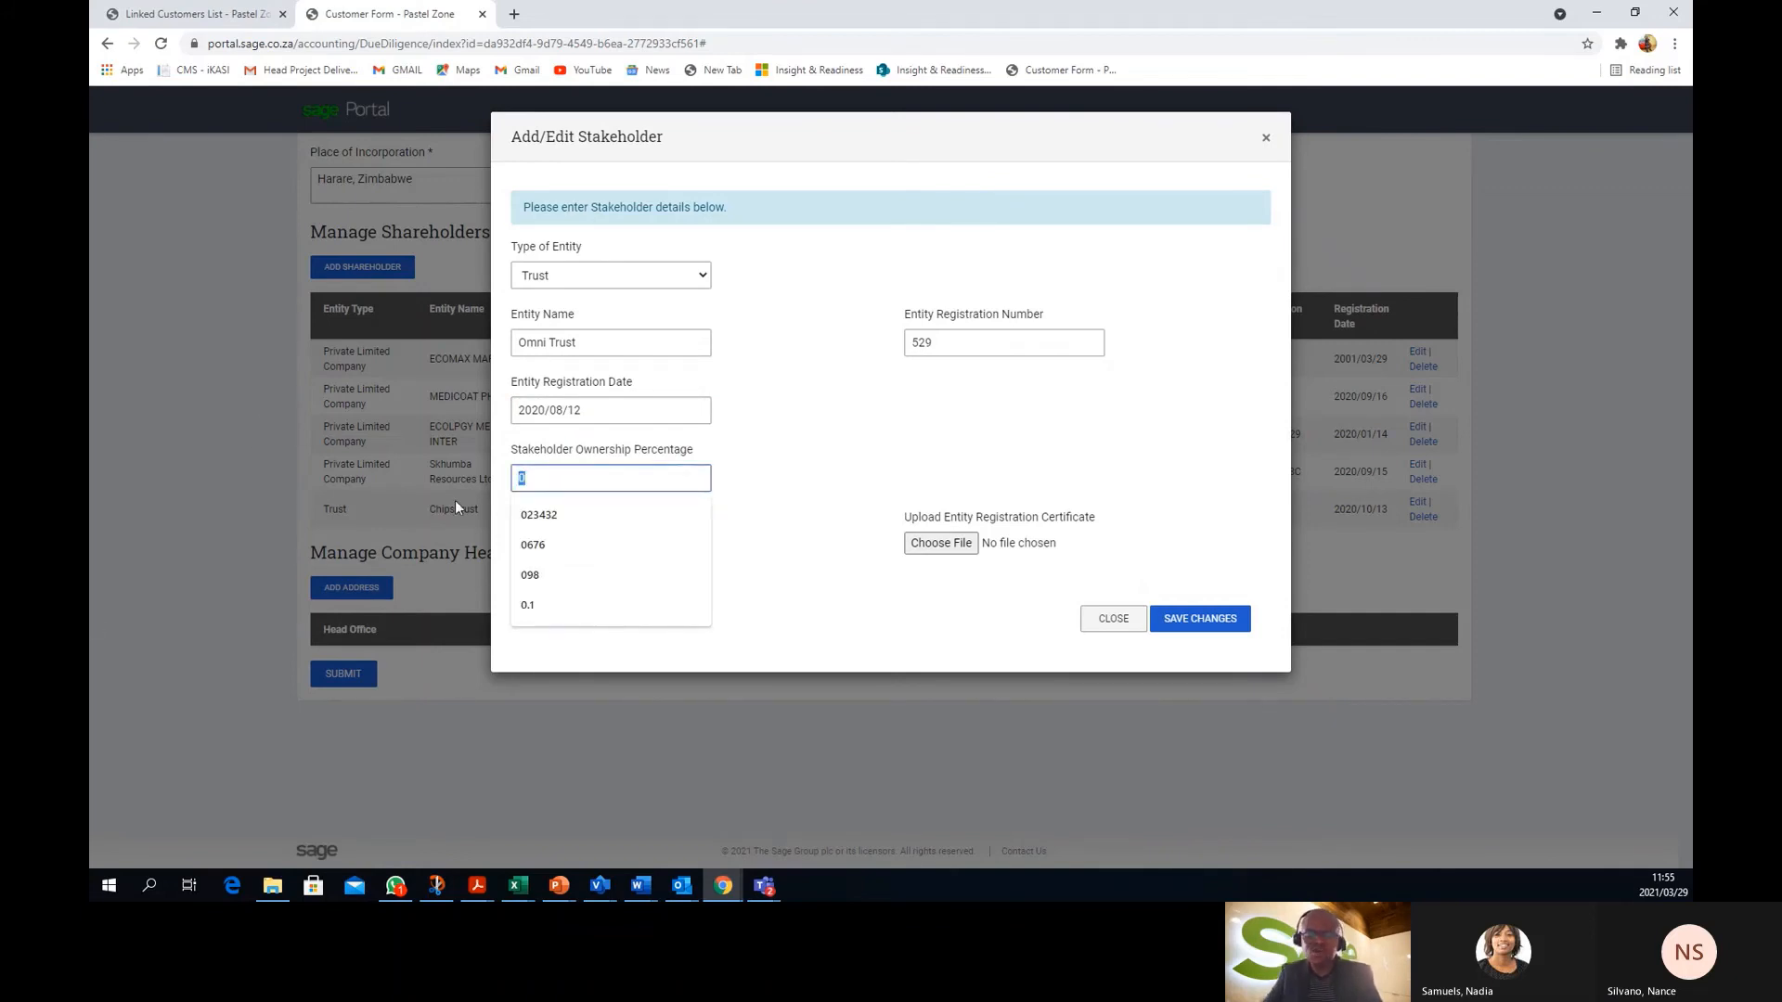
type("30")
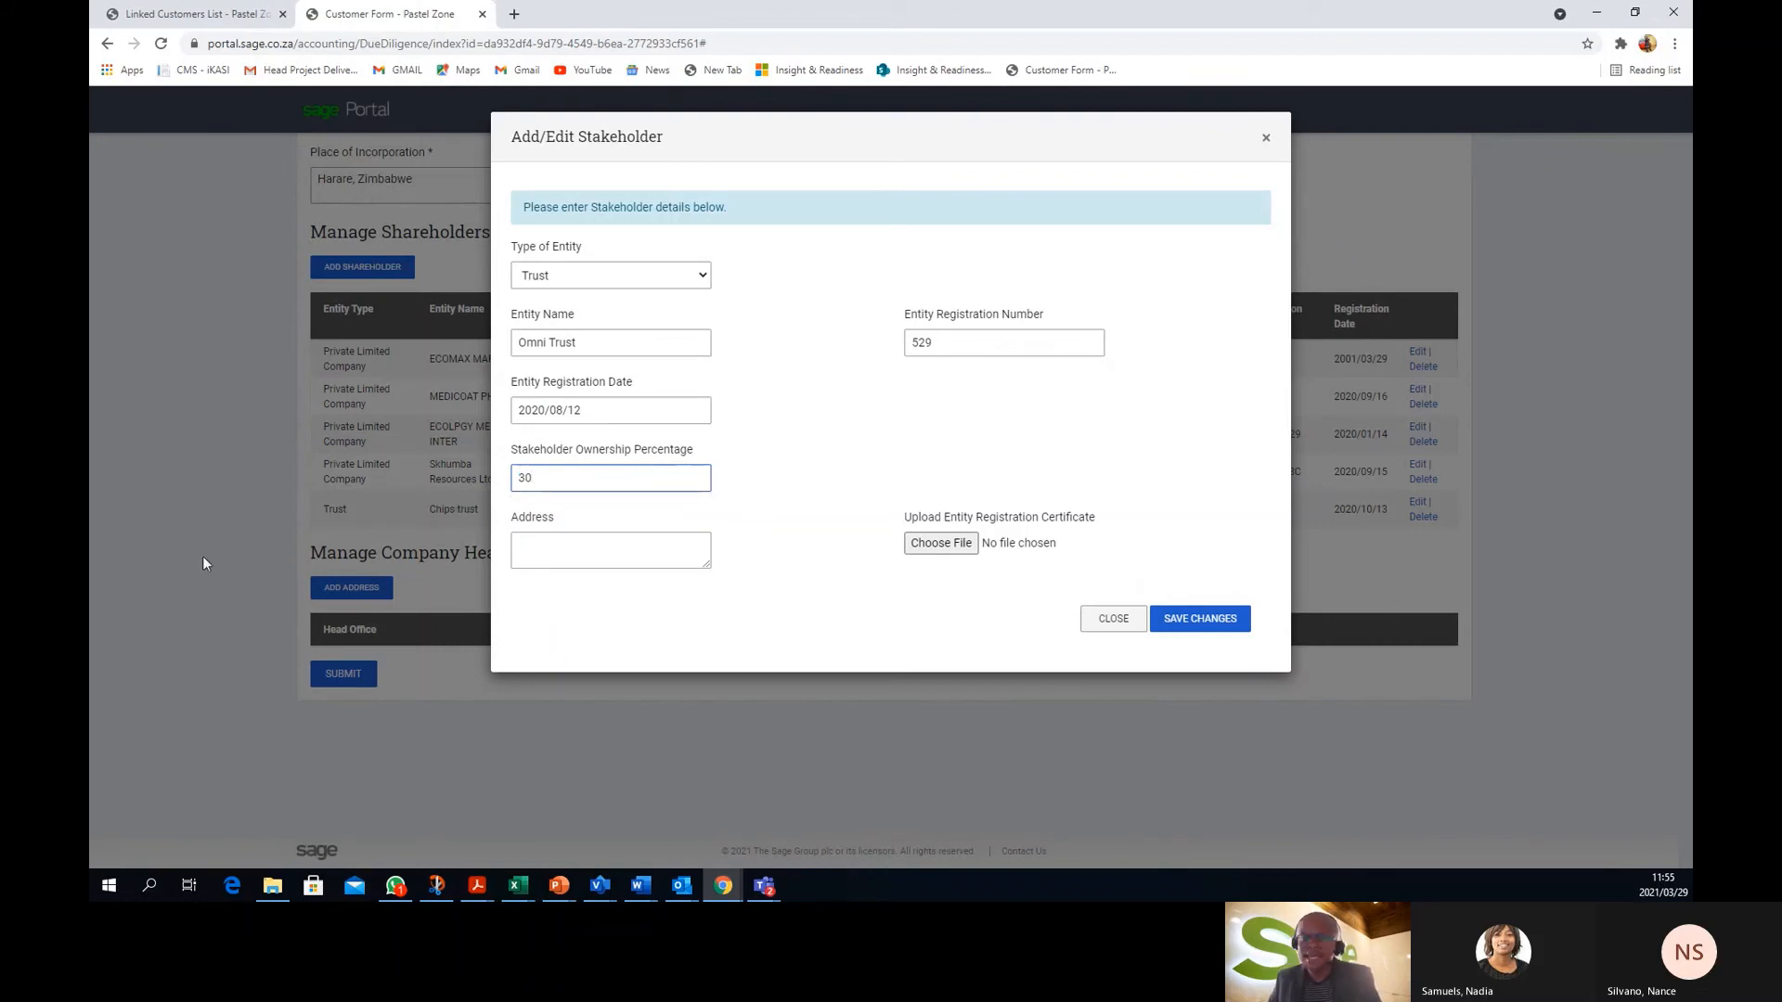
Paste the Castranova Place address, attach the Attachments certificate, save, and open another blank form
key("alt+Tab")
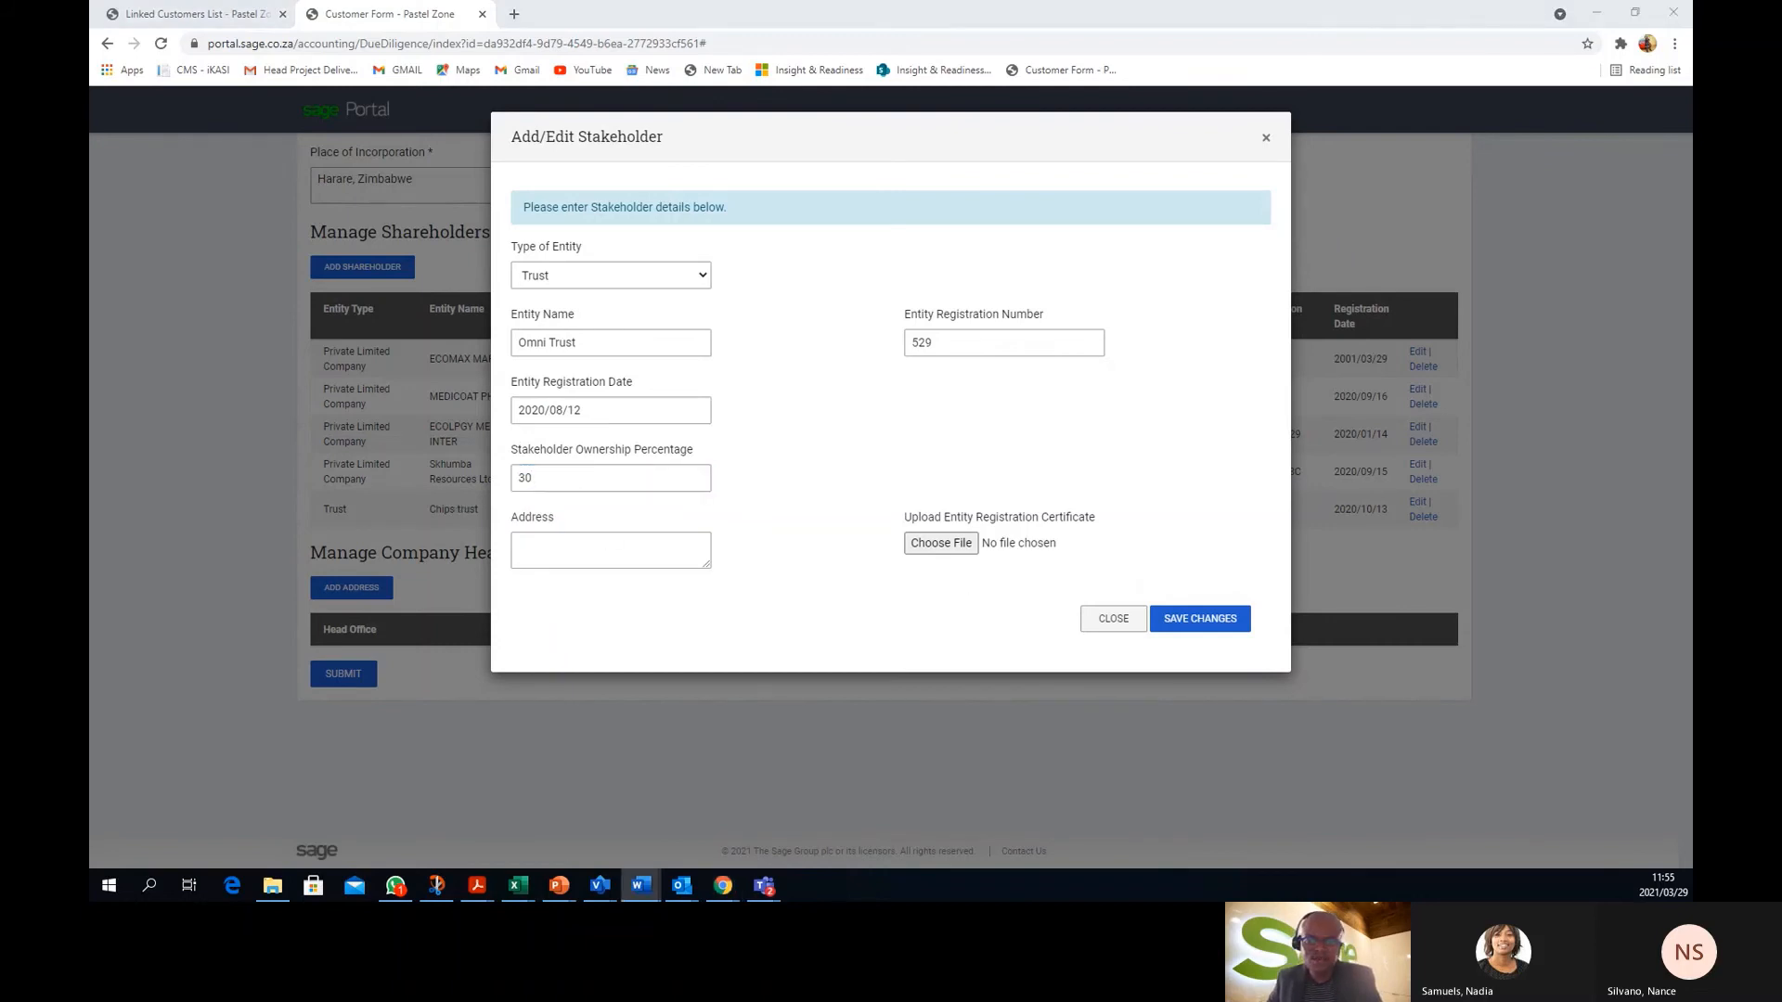
left_click(608, 549)
type("1864 Castranova Place, NSW 2028, Australia")
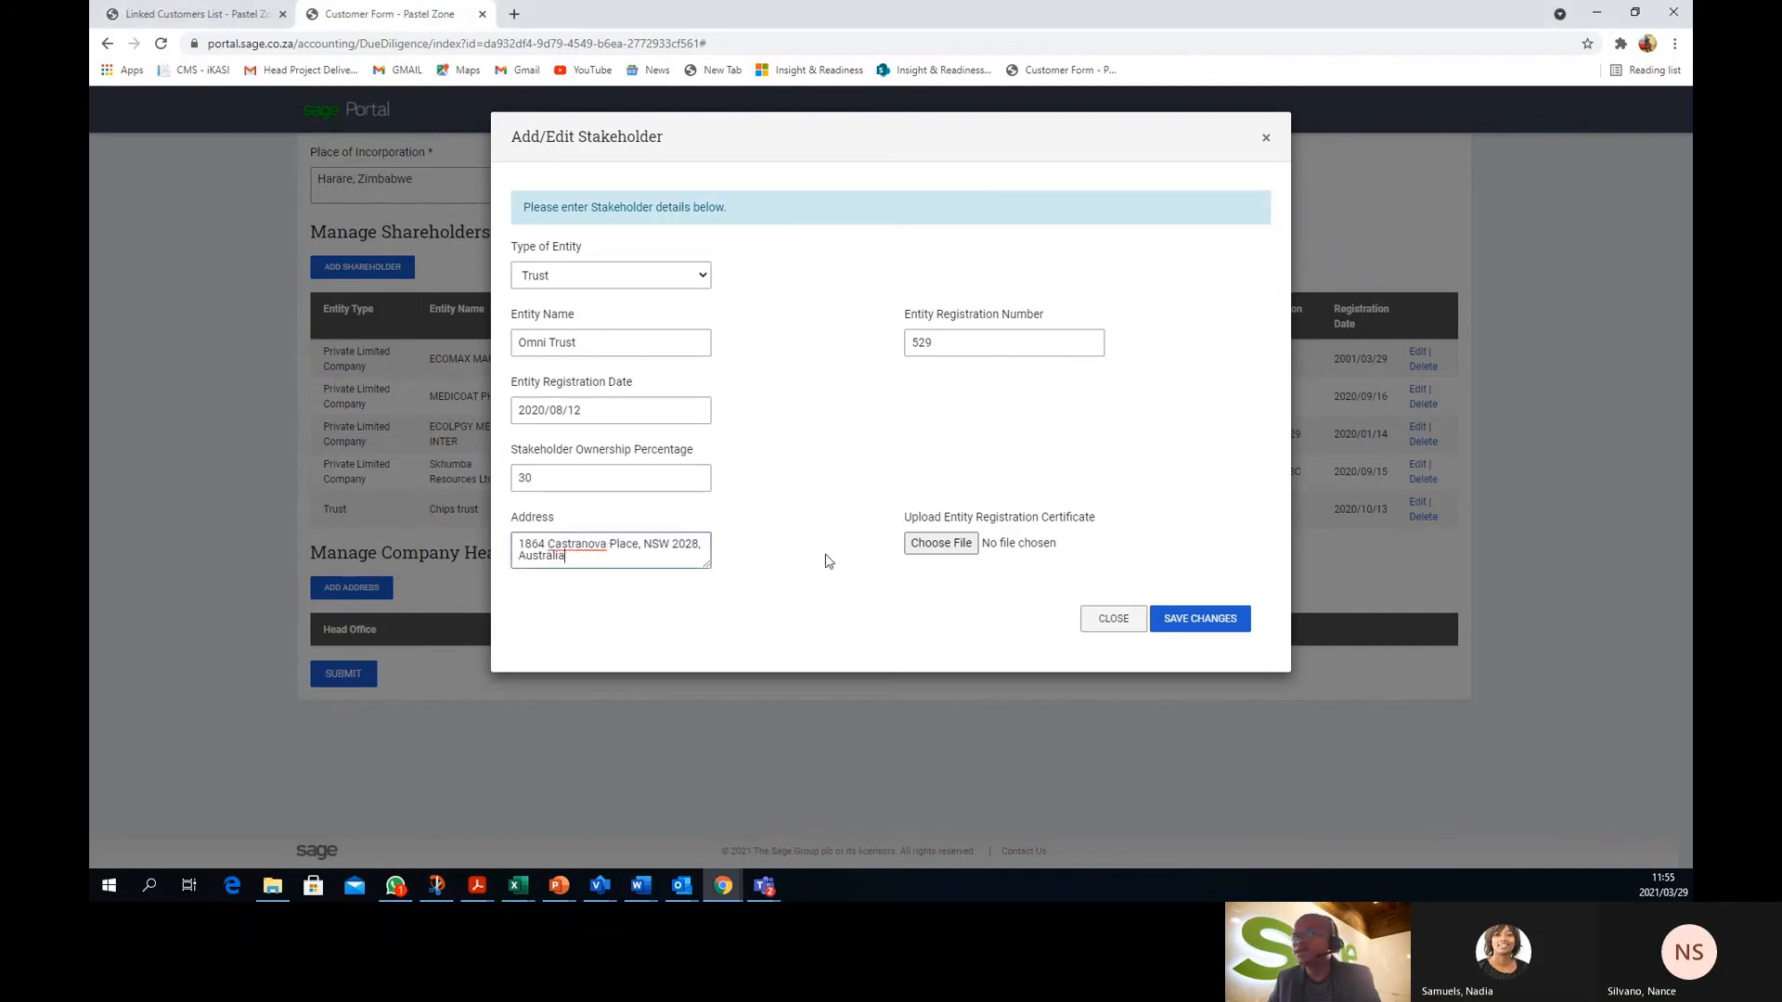
left_click(928, 544)
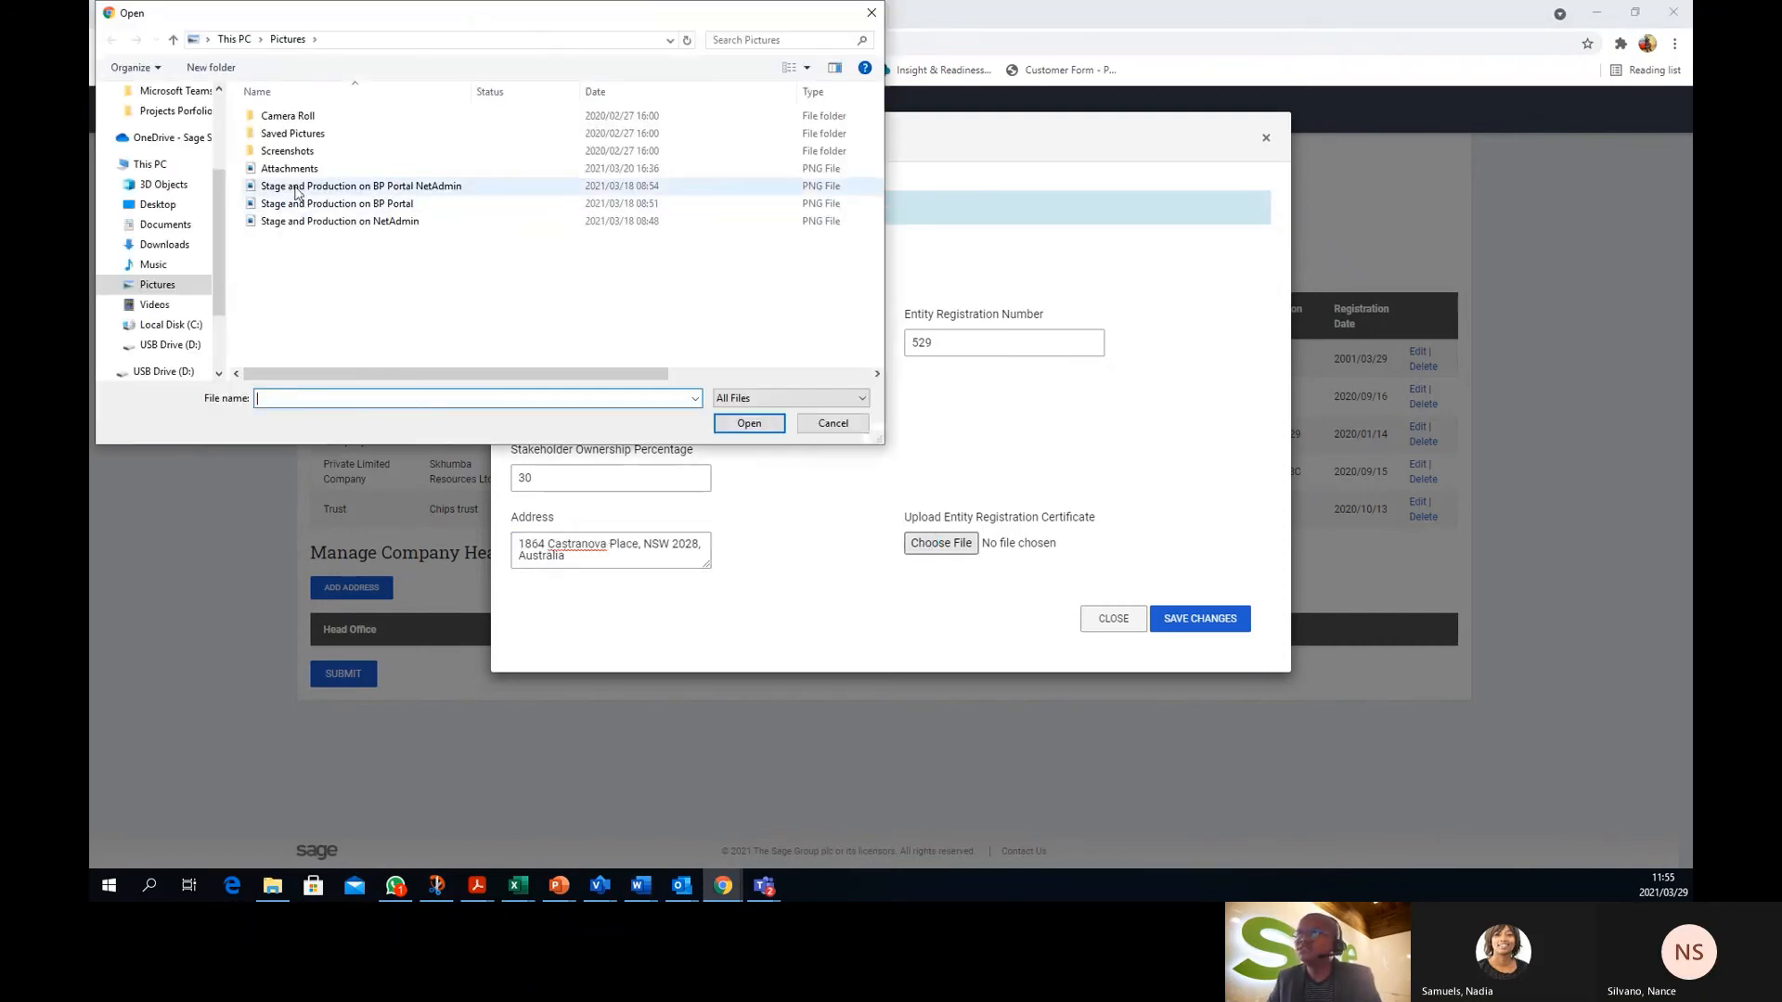
double_click(288, 170)
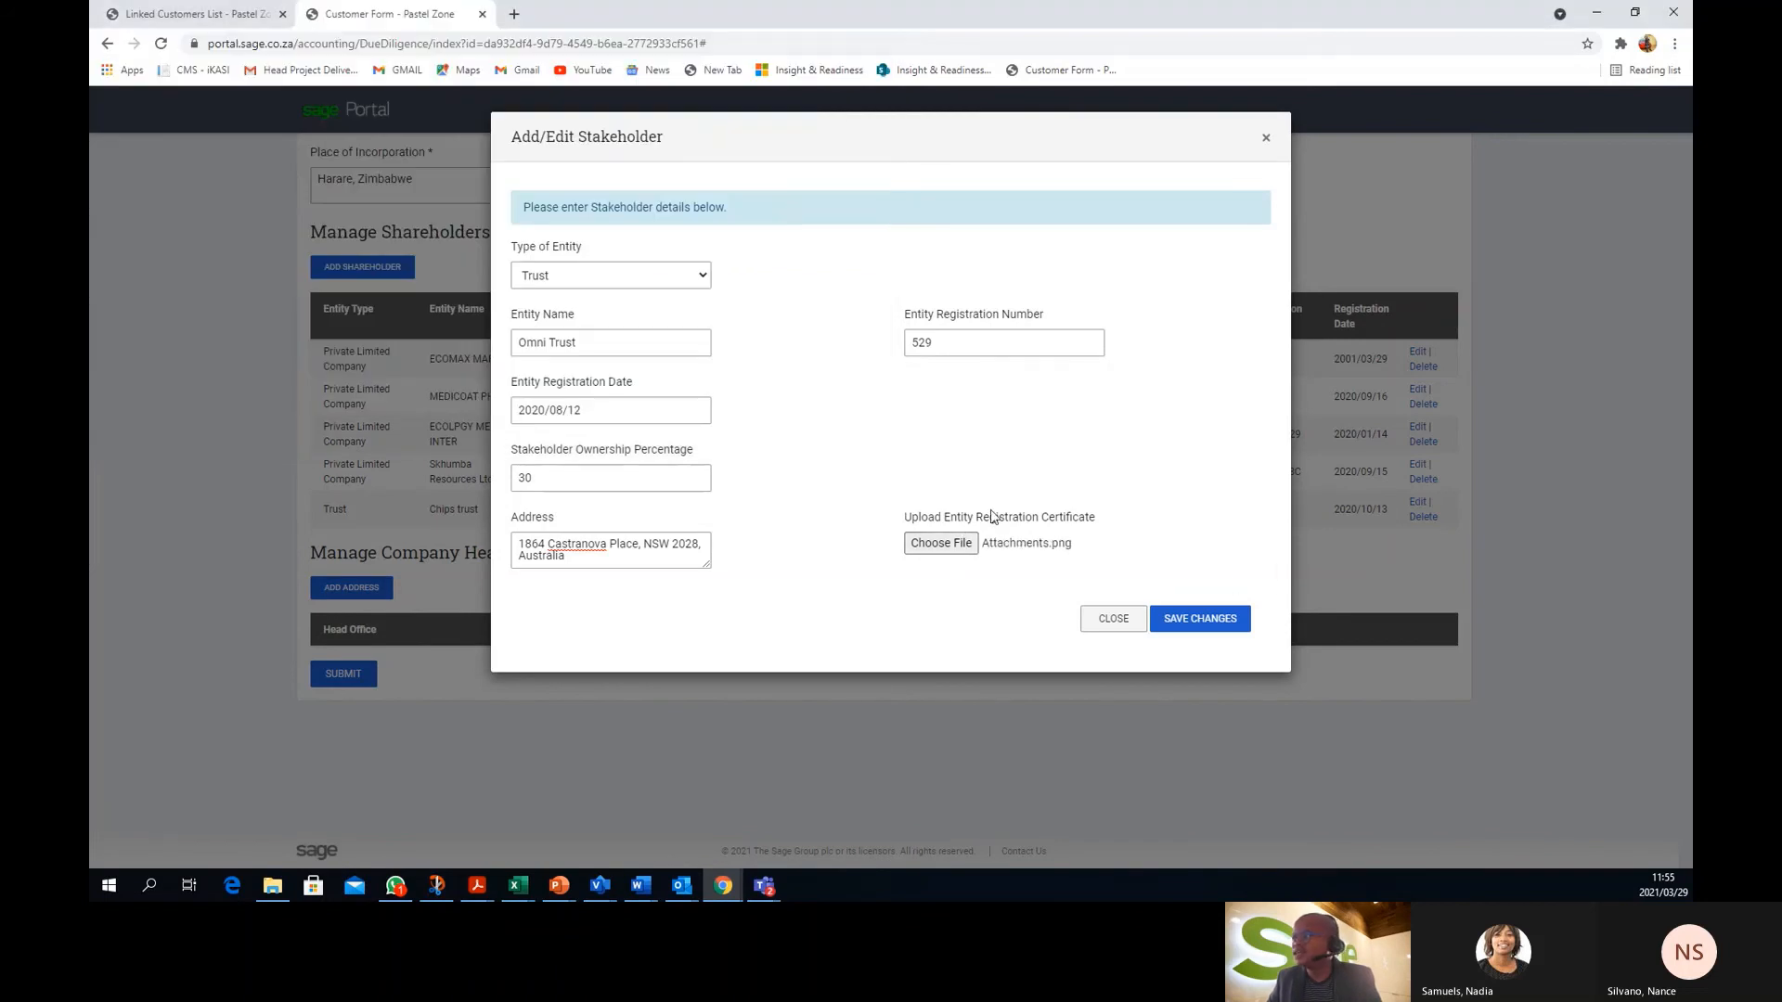
left_click(1197, 620)
left_click(1037, 137)
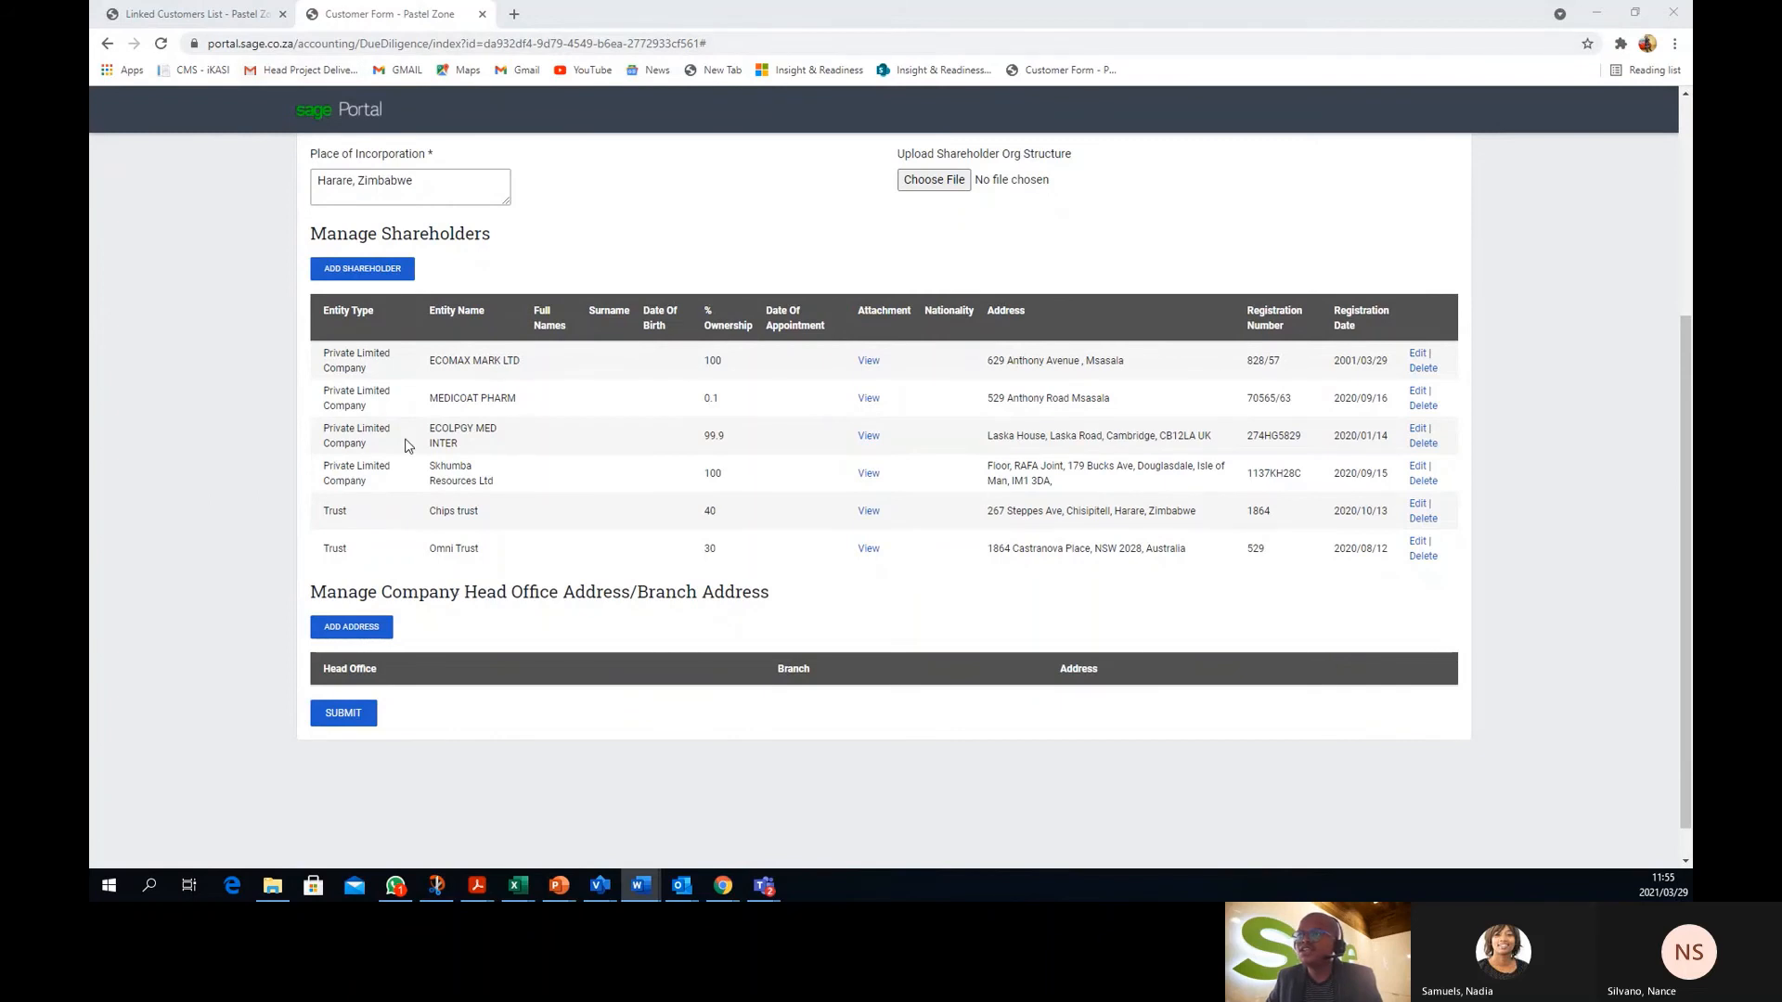
left_click(395, 276)
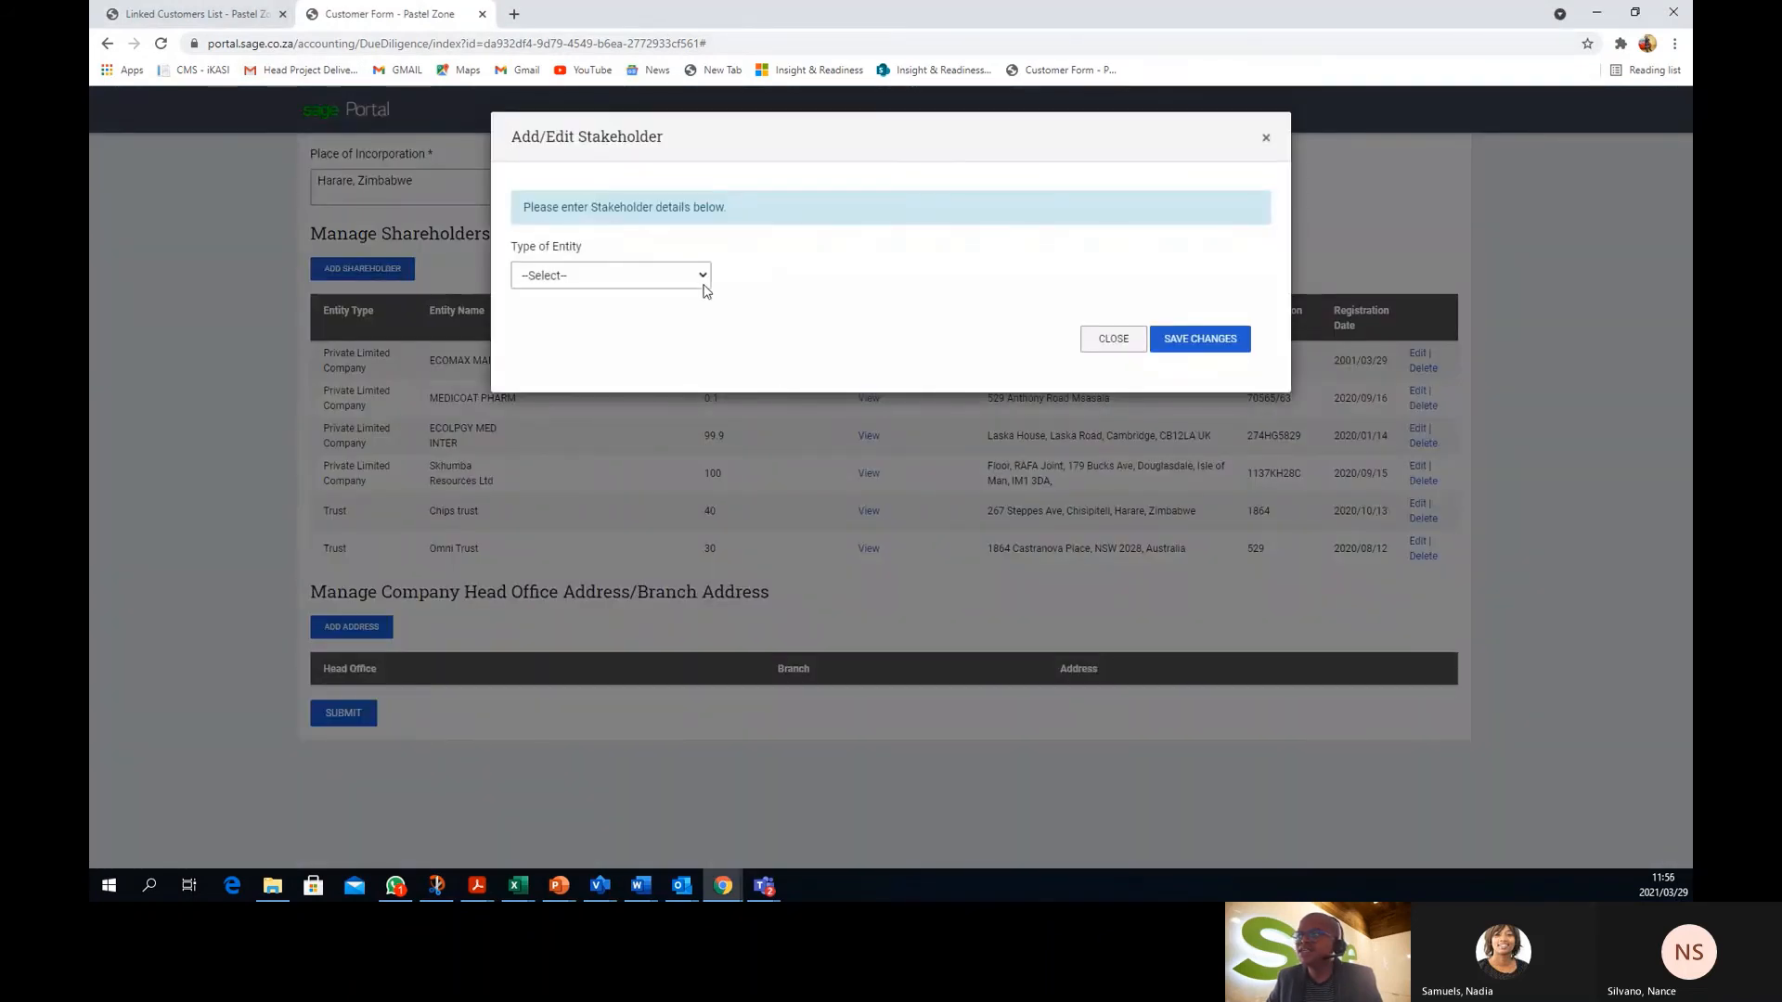
Add a Trust shareholder named 'Any Other Trust' with registration number 32423
left_click(701, 279)
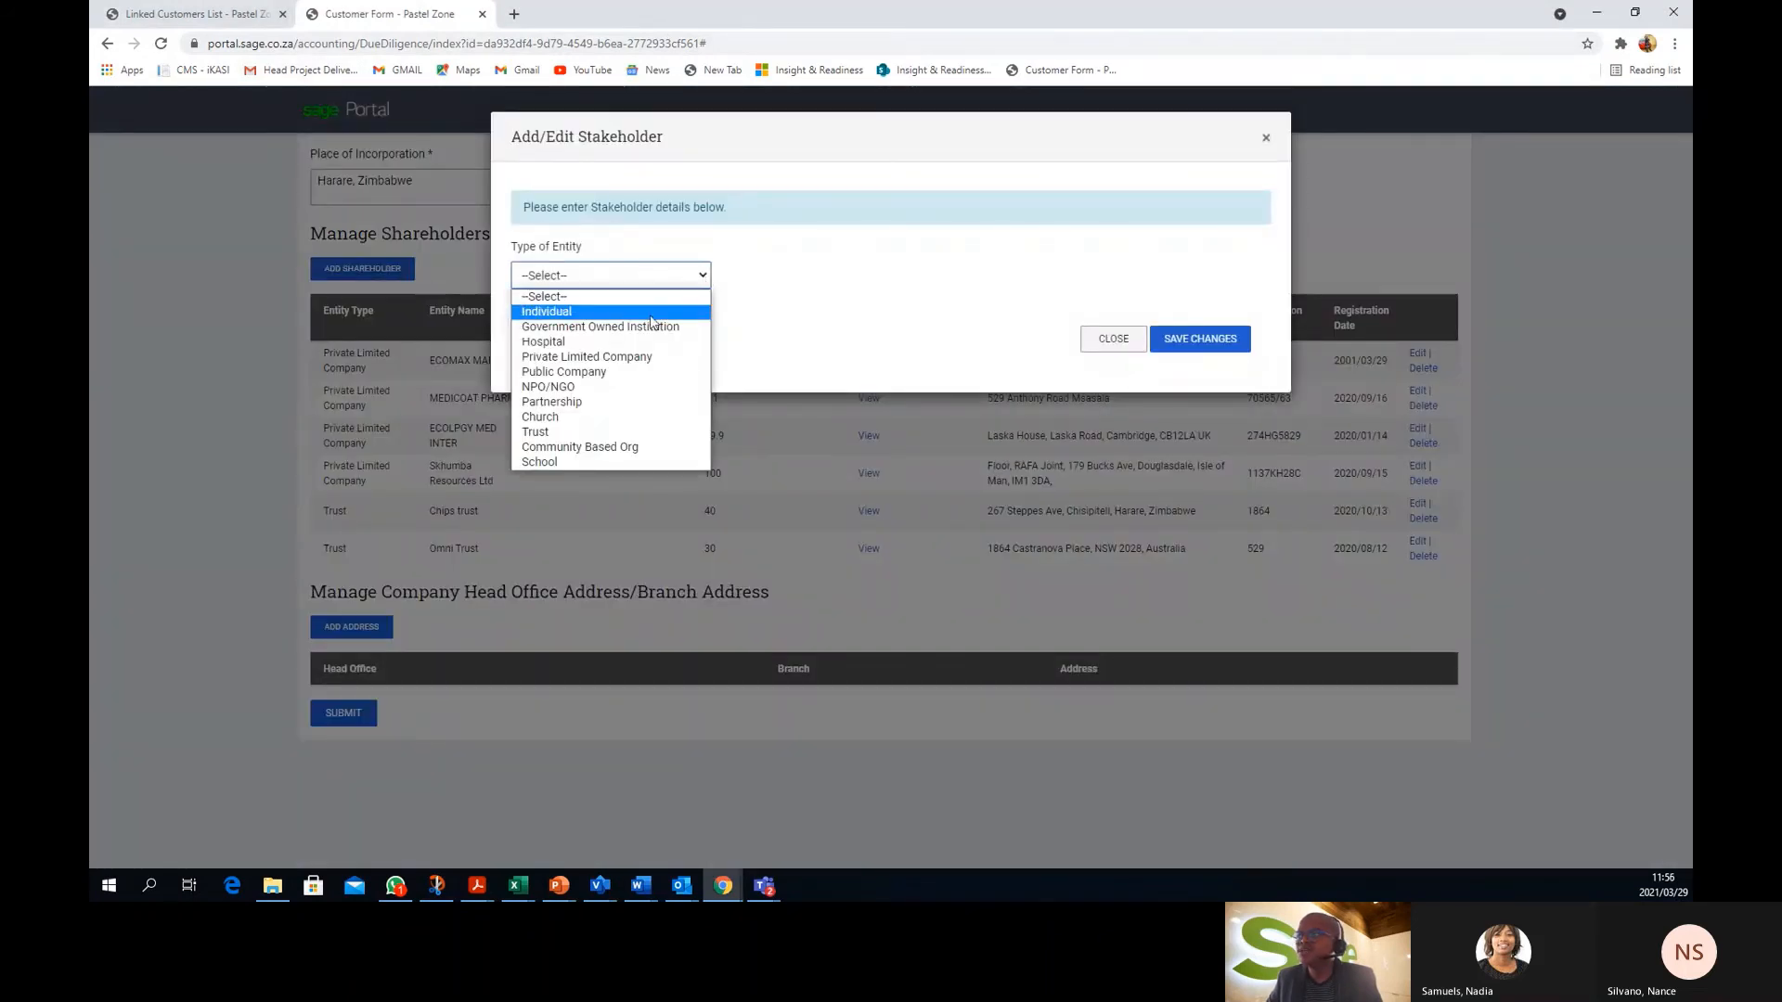
left_click(647, 432)
left_click(603, 351)
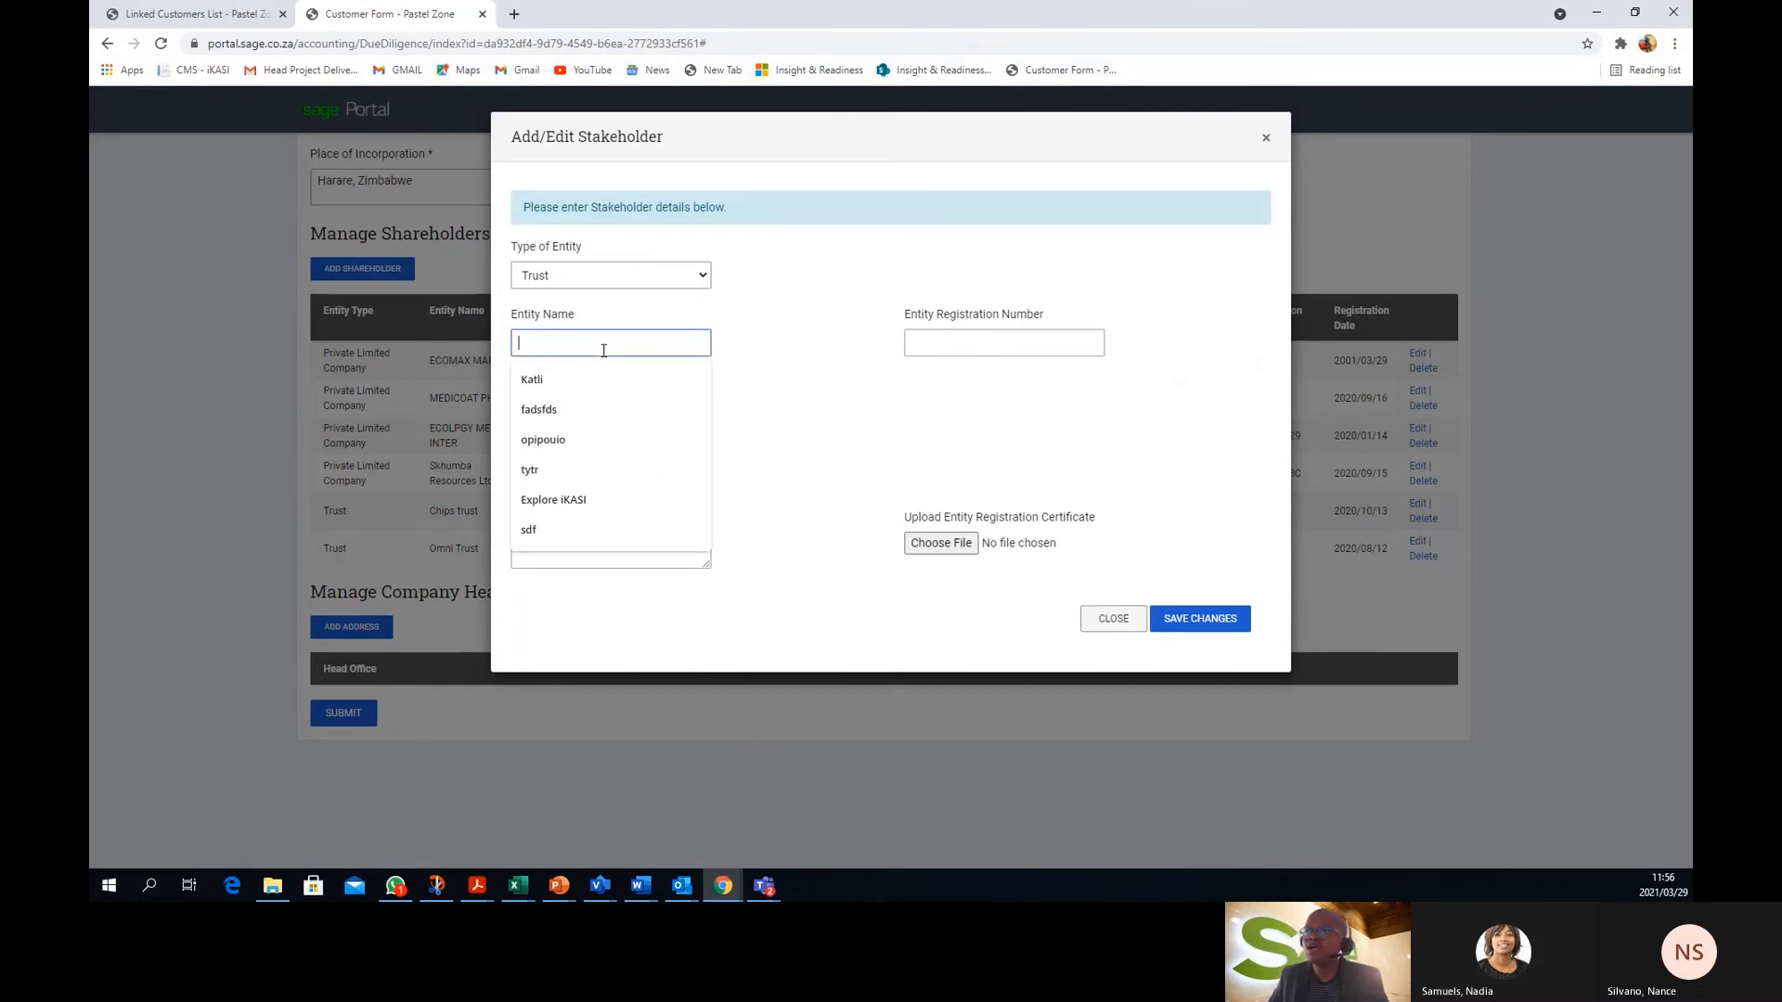
type("Any Other Trust")
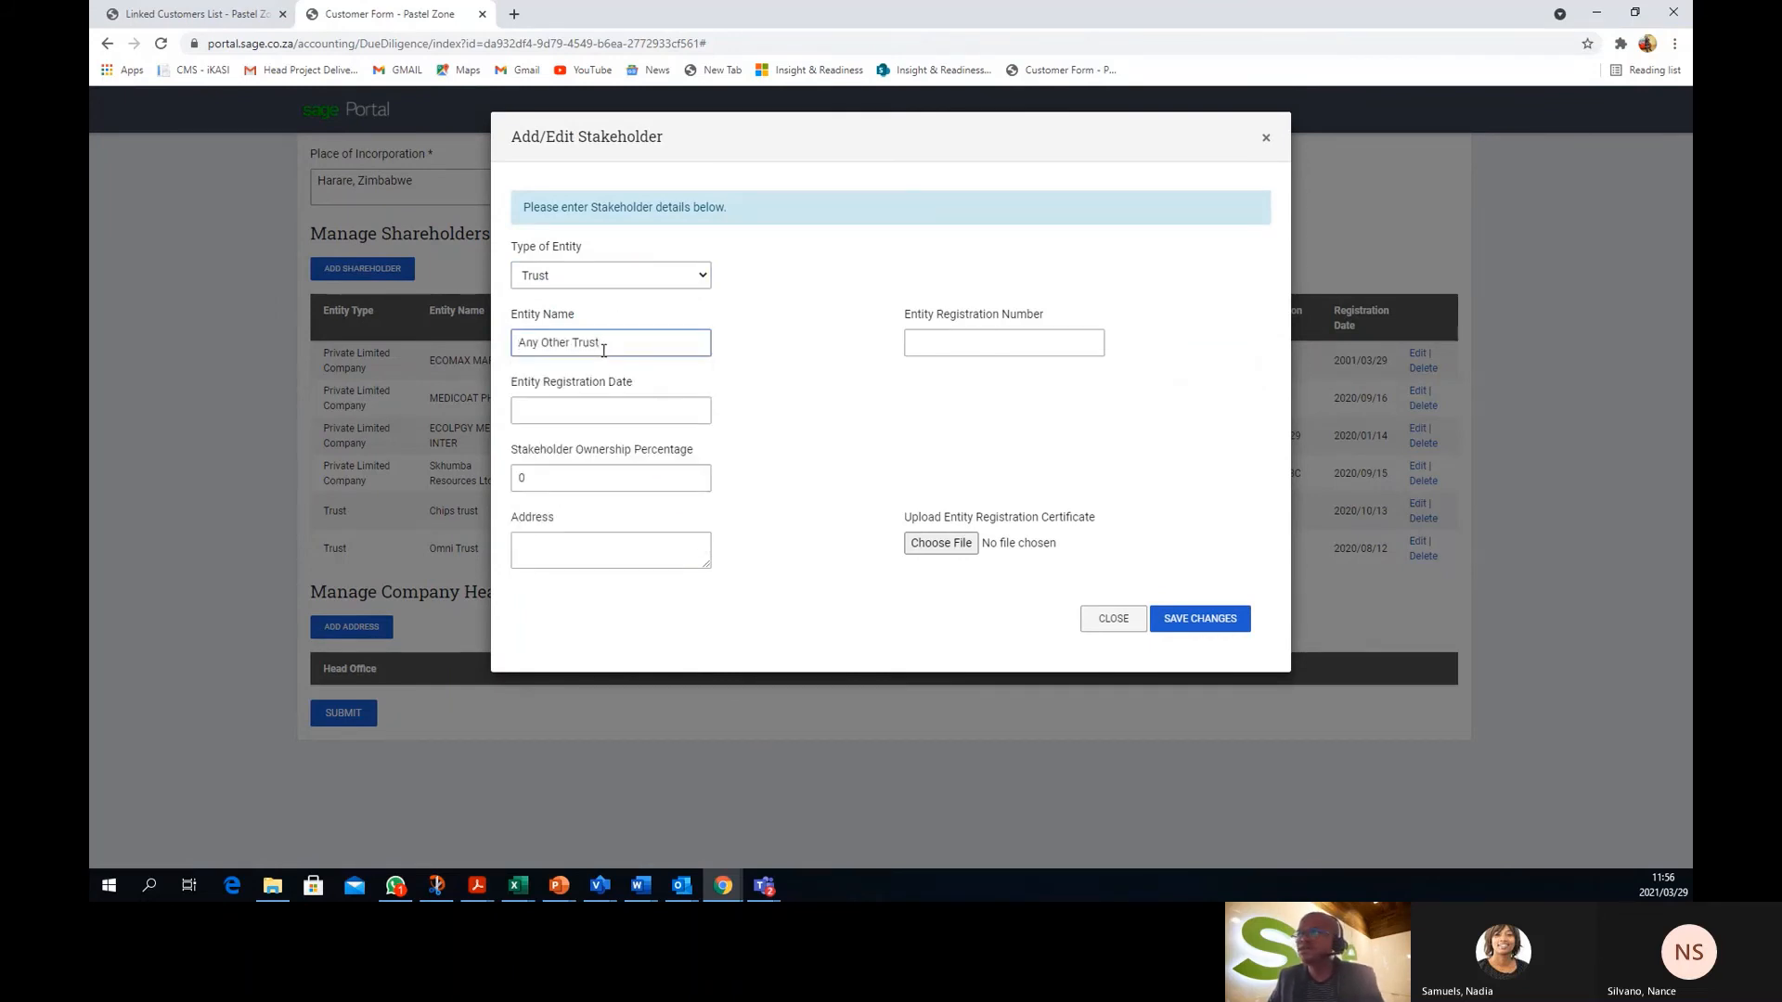
left_click(946, 342)
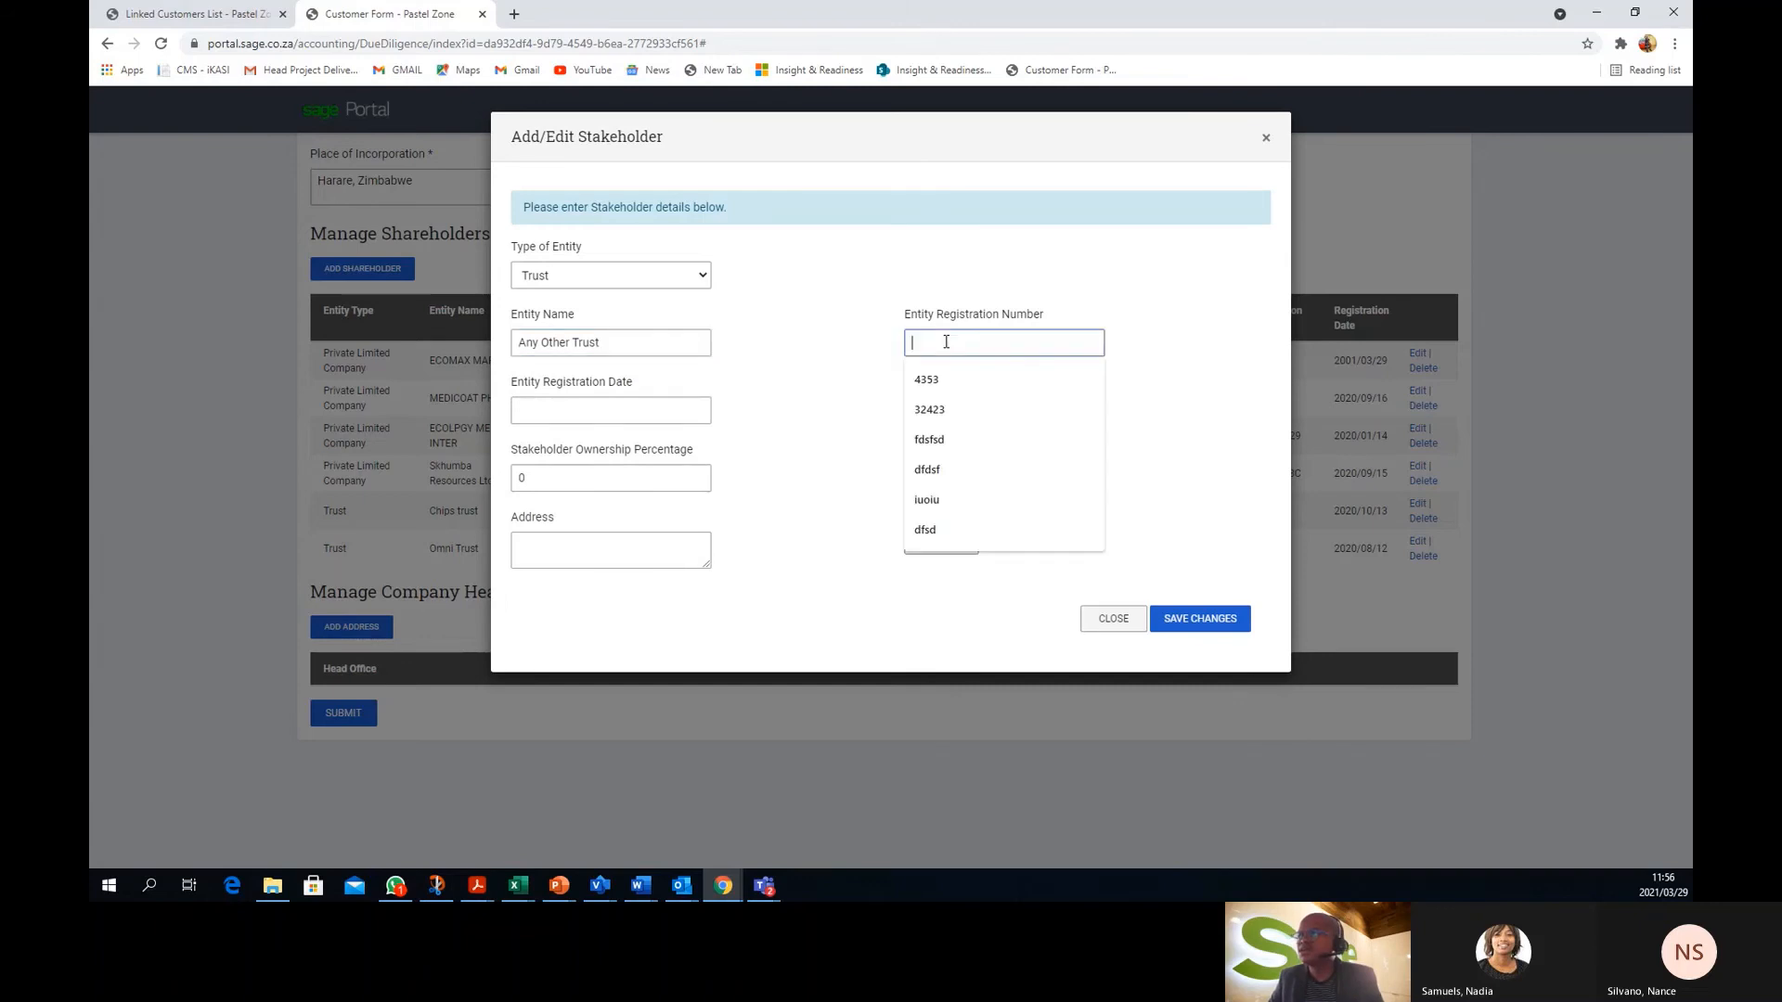
left_click(946, 407)
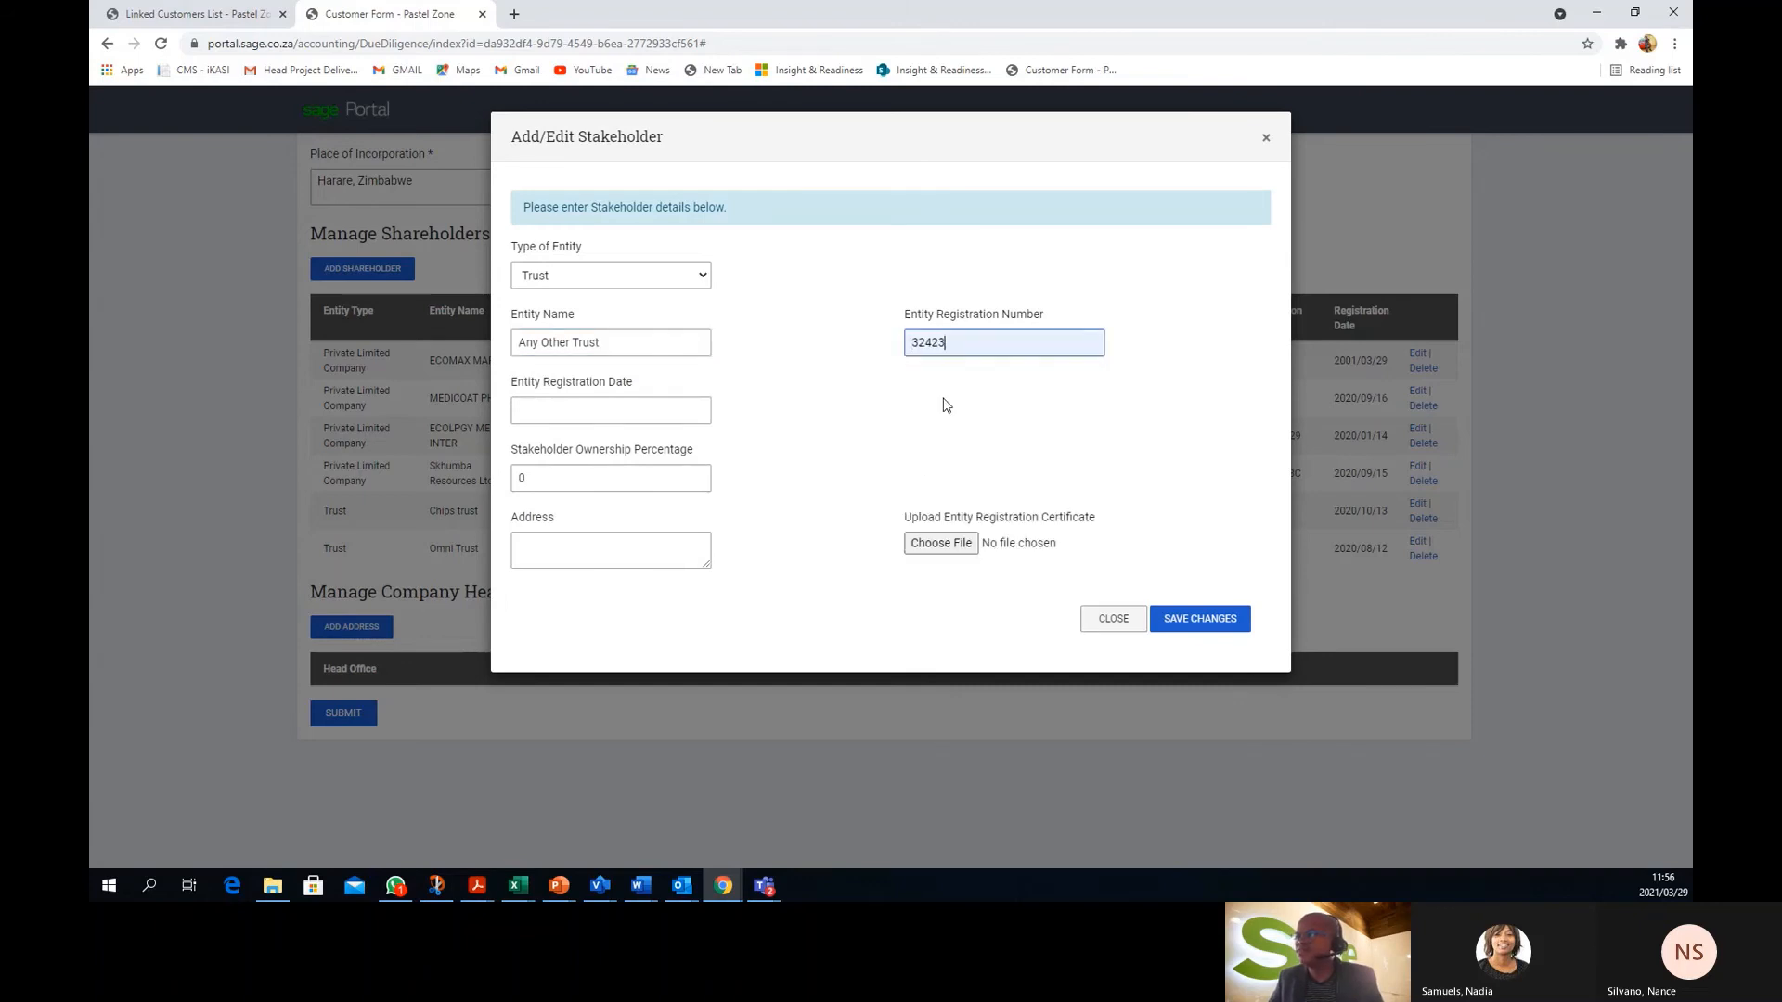
Set the trust's registration date to 2009/03/29 and its ownership to 30%
left_click(573, 405)
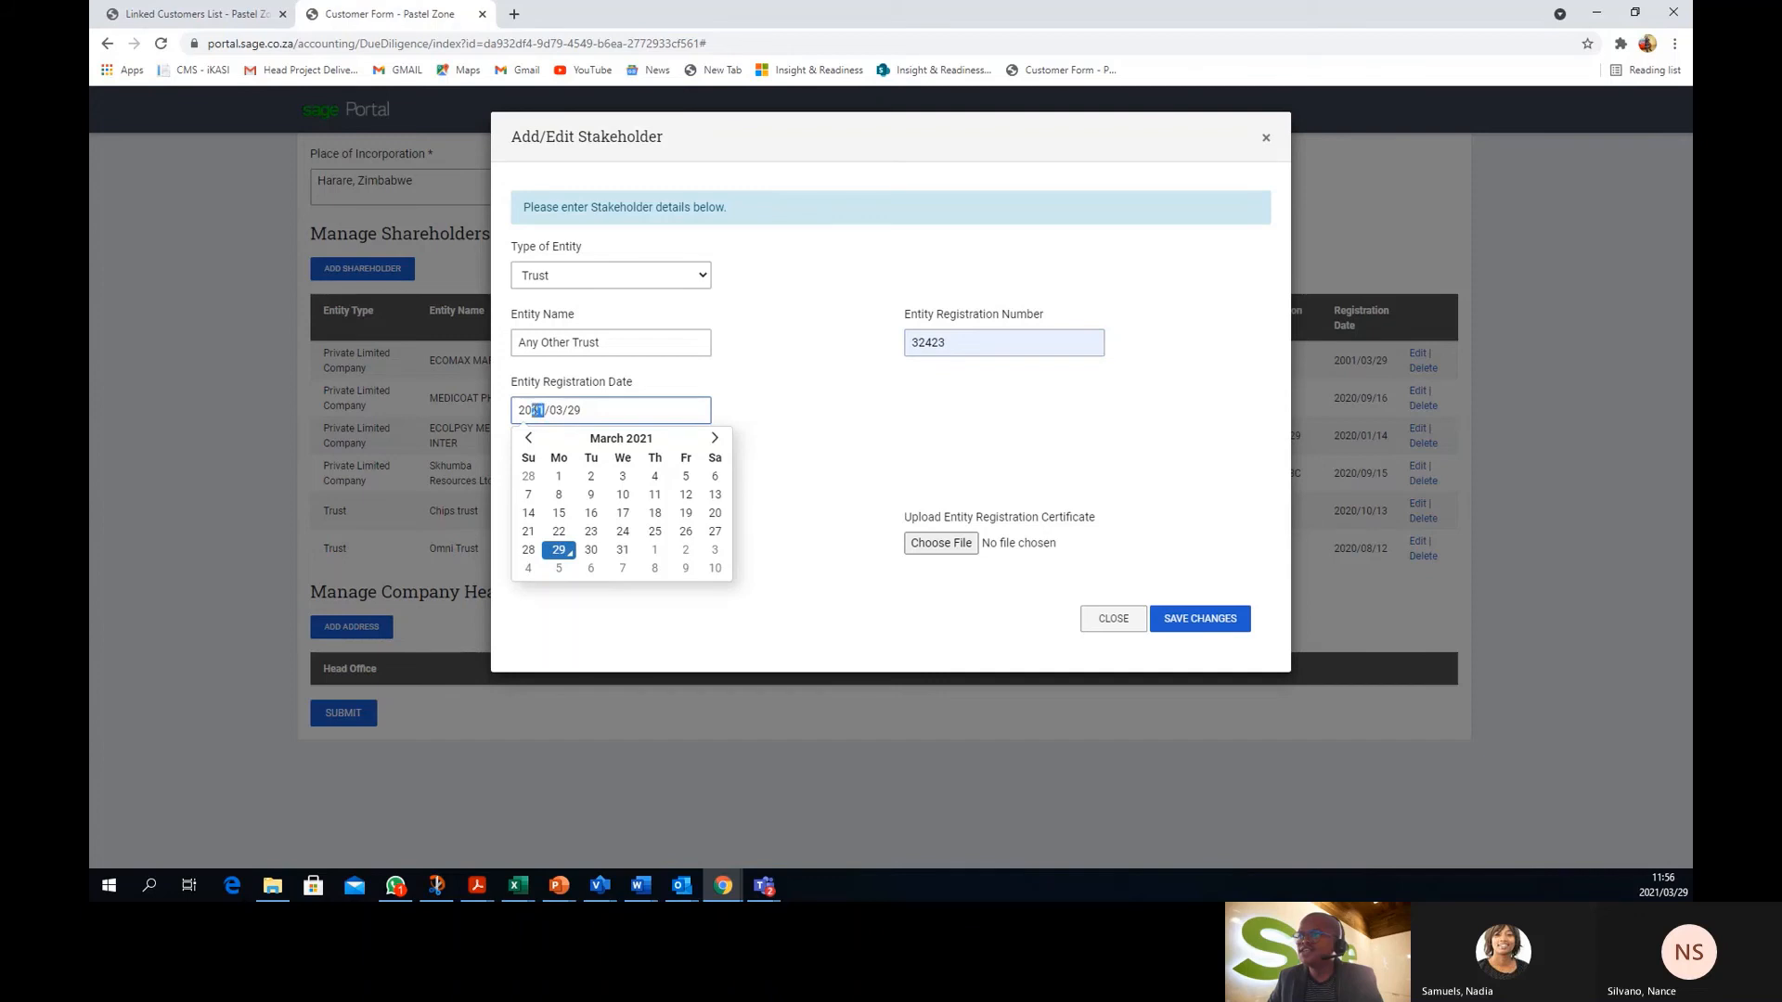
type("09")
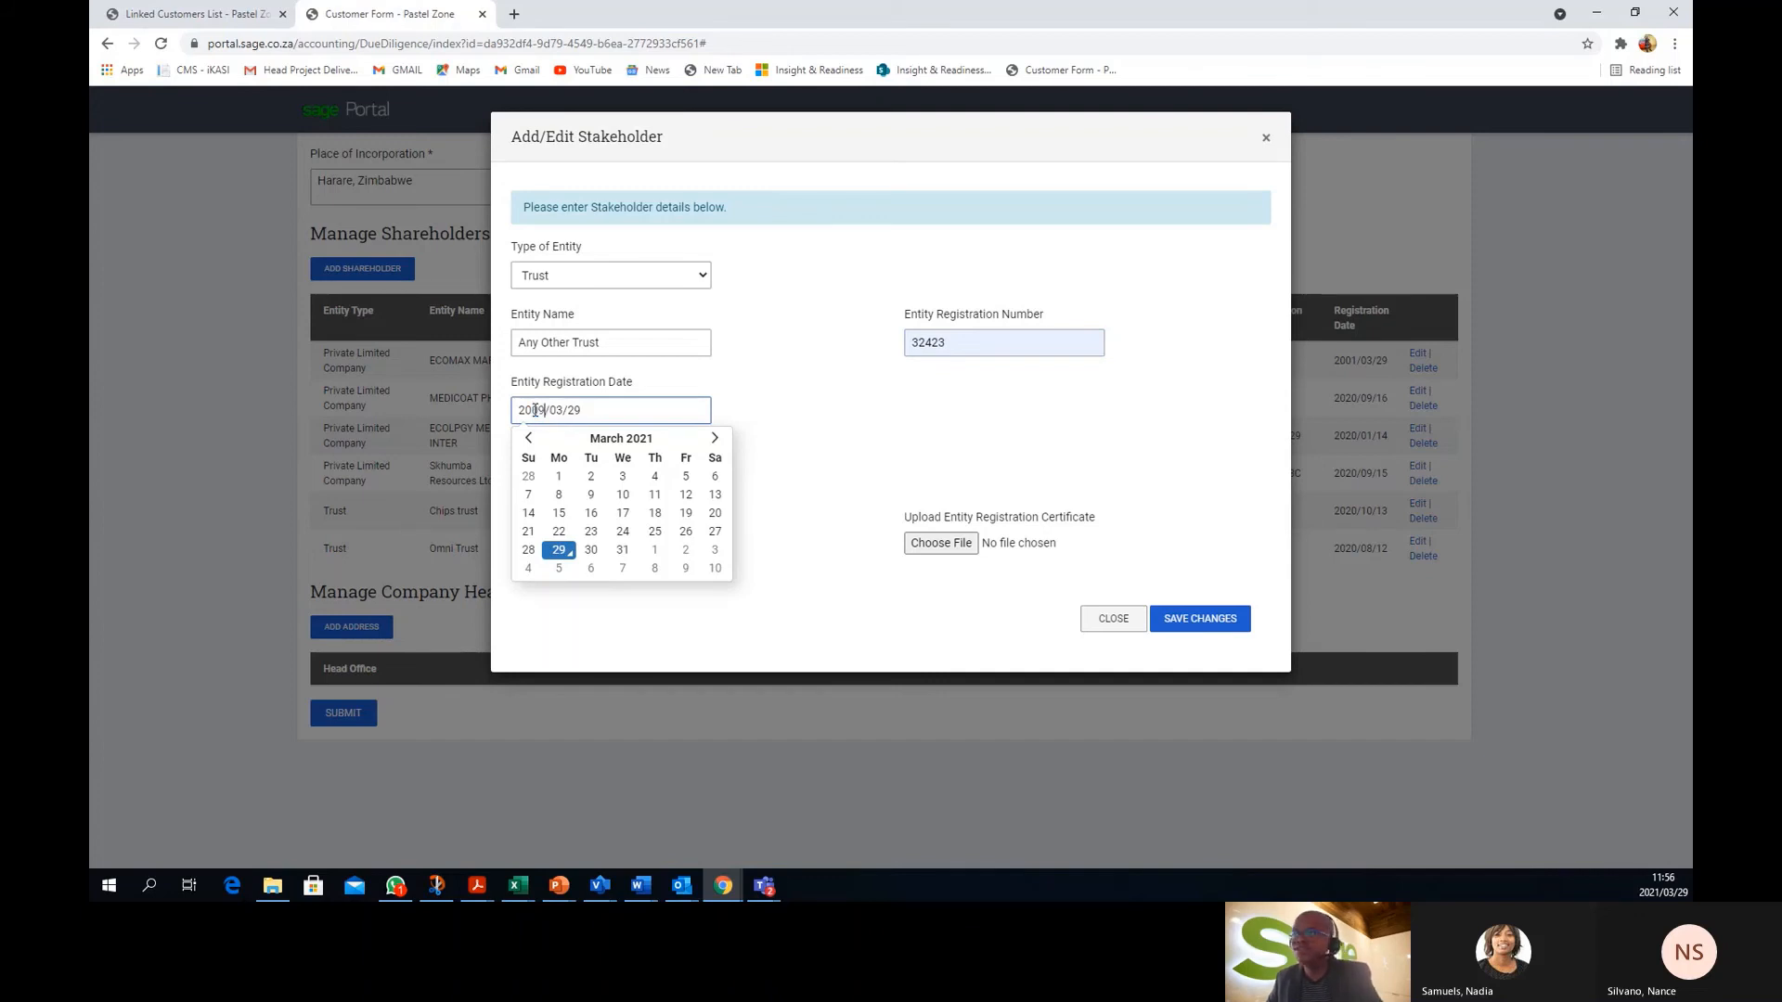
left_click(1021, 456)
left_click(563, 479)
type("0")
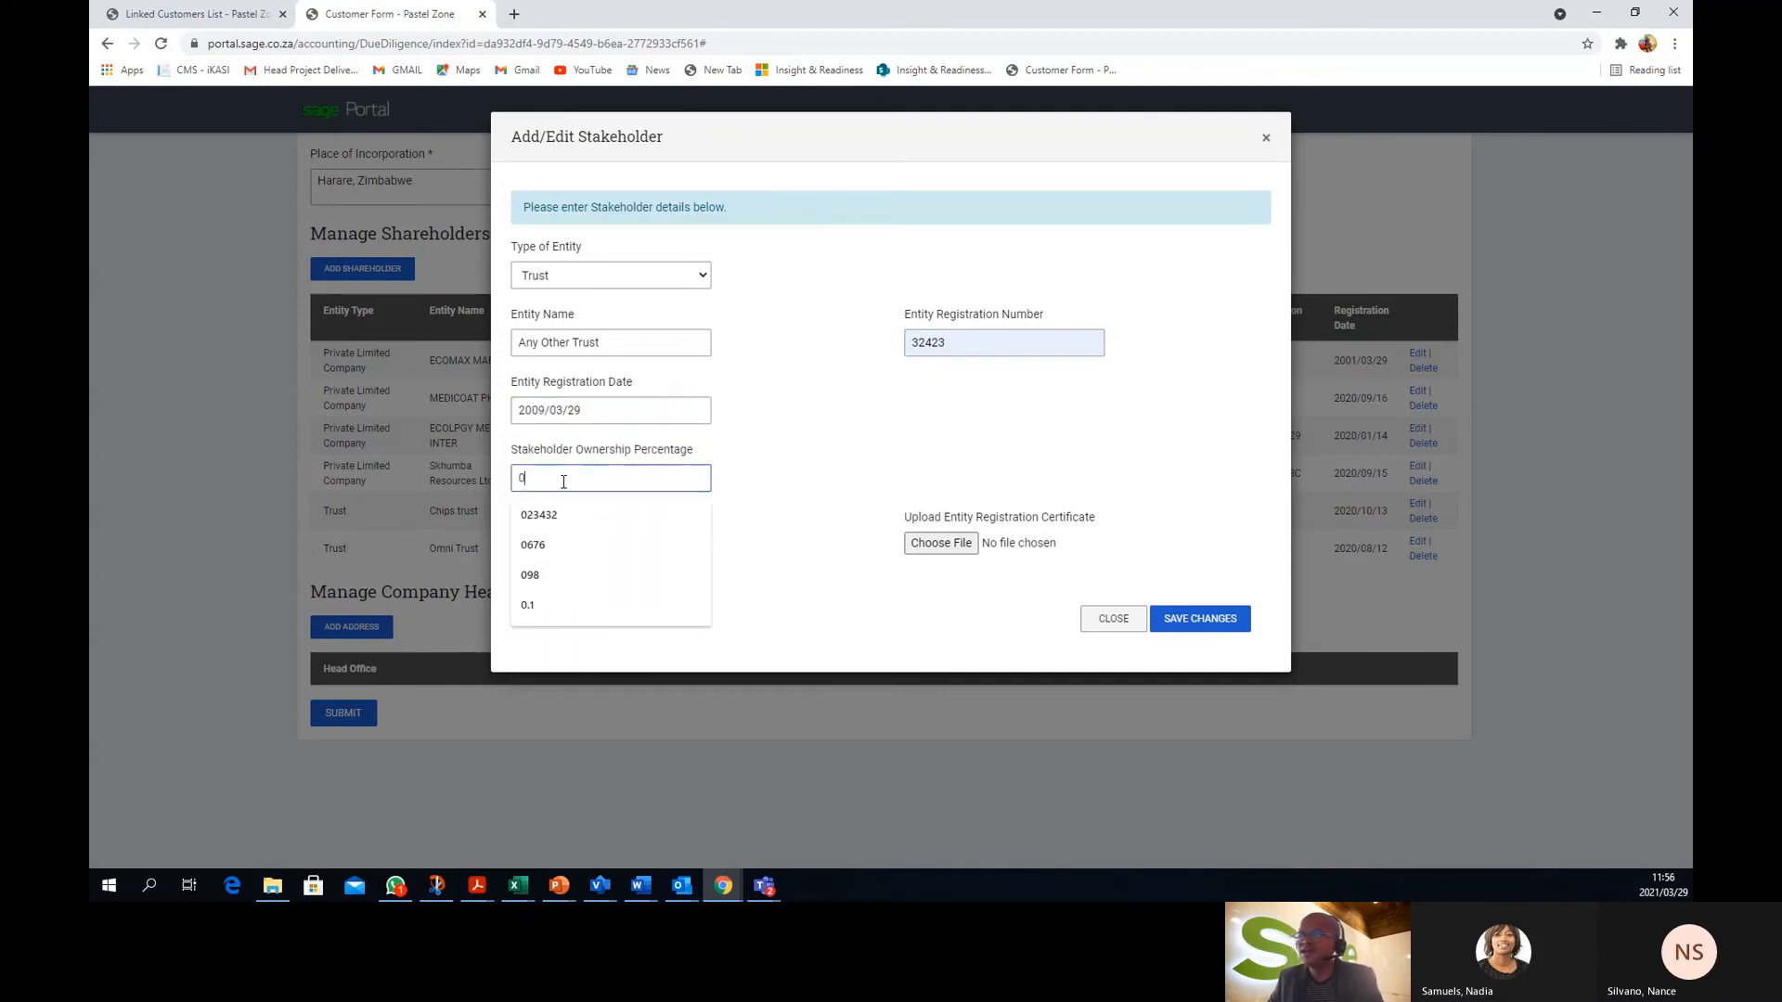
type("30")
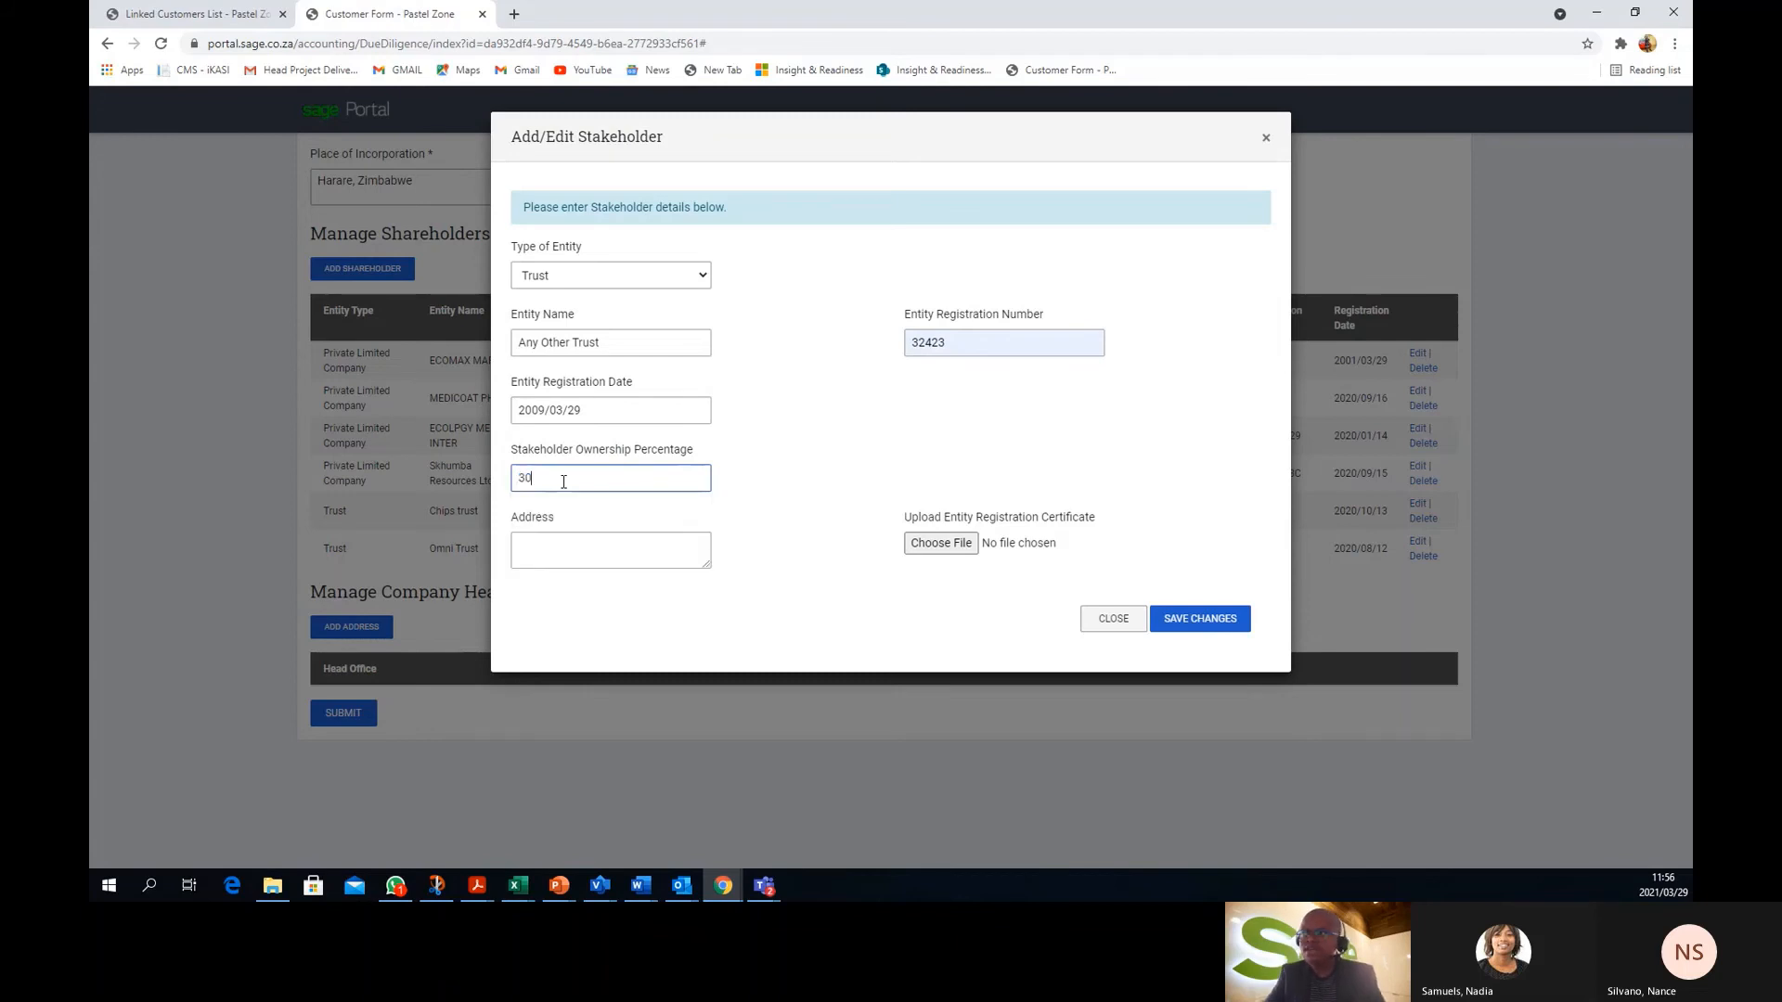
Paste the trust's Harare address, attach Attachments.png as the certificate, and save the shareholder
key("alt+Tab")
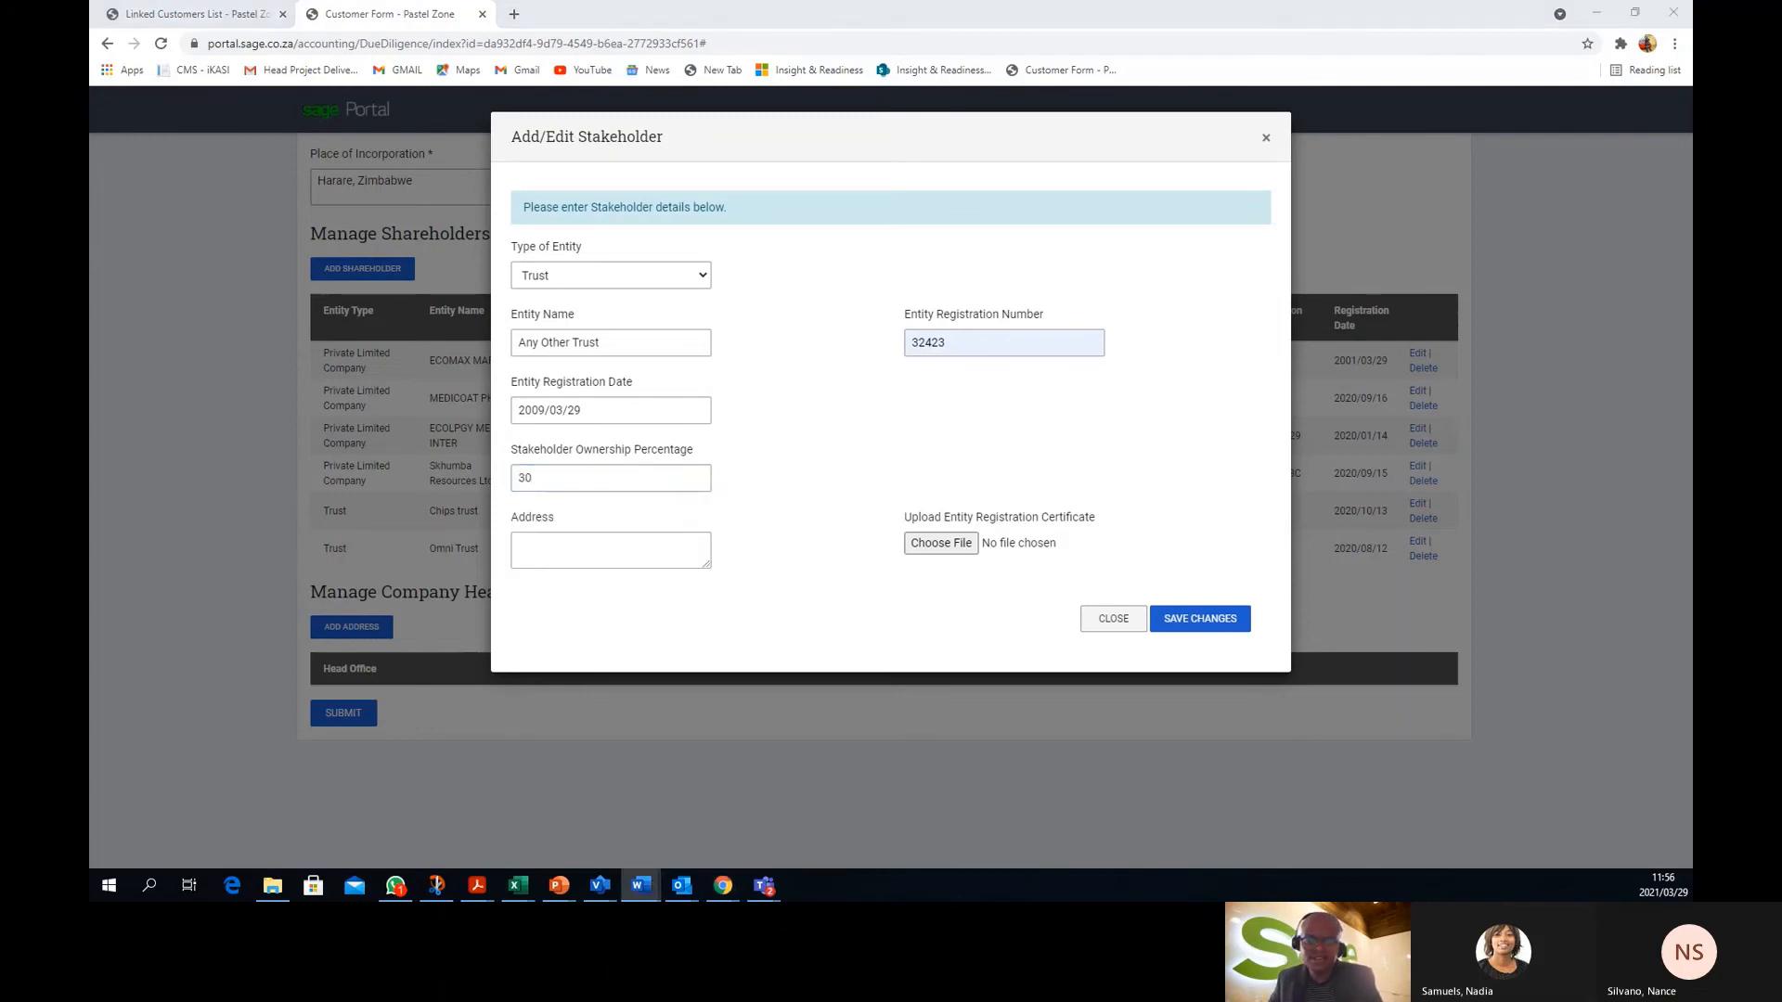
left_click(617, 545)
type("2345 Pevensellys Ave, Highlands North, Harare, Zimbabwe")
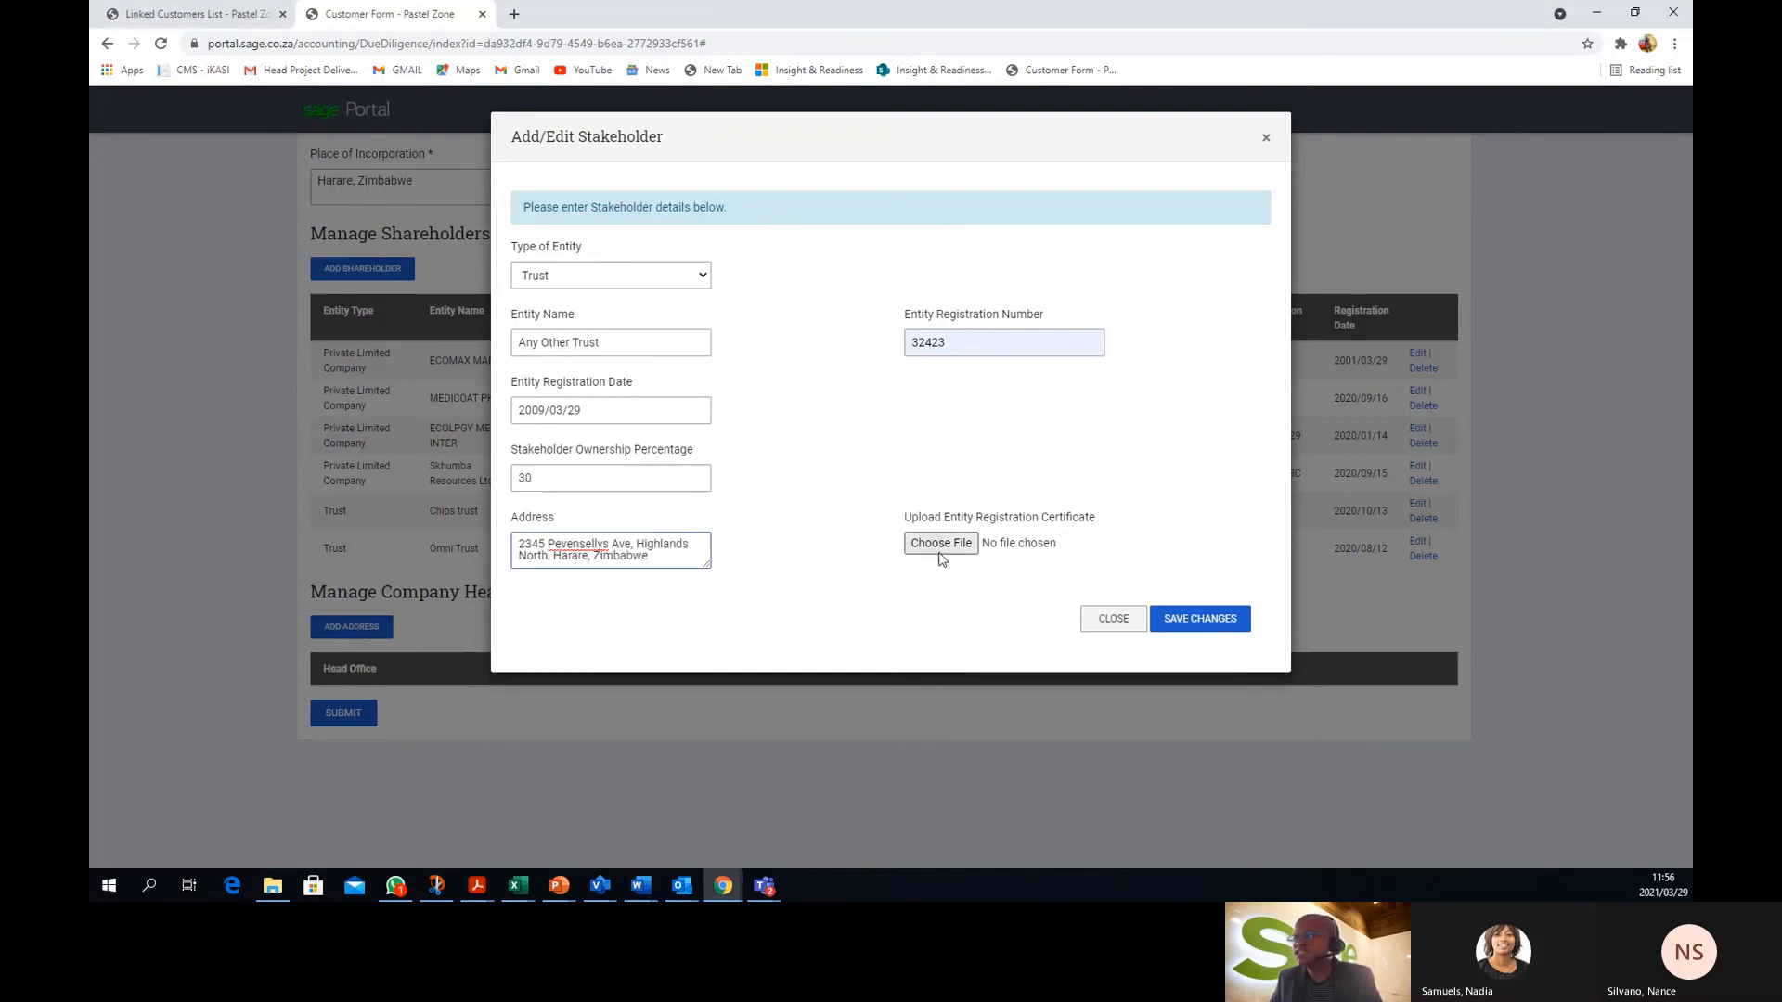
left_click(940, 546)
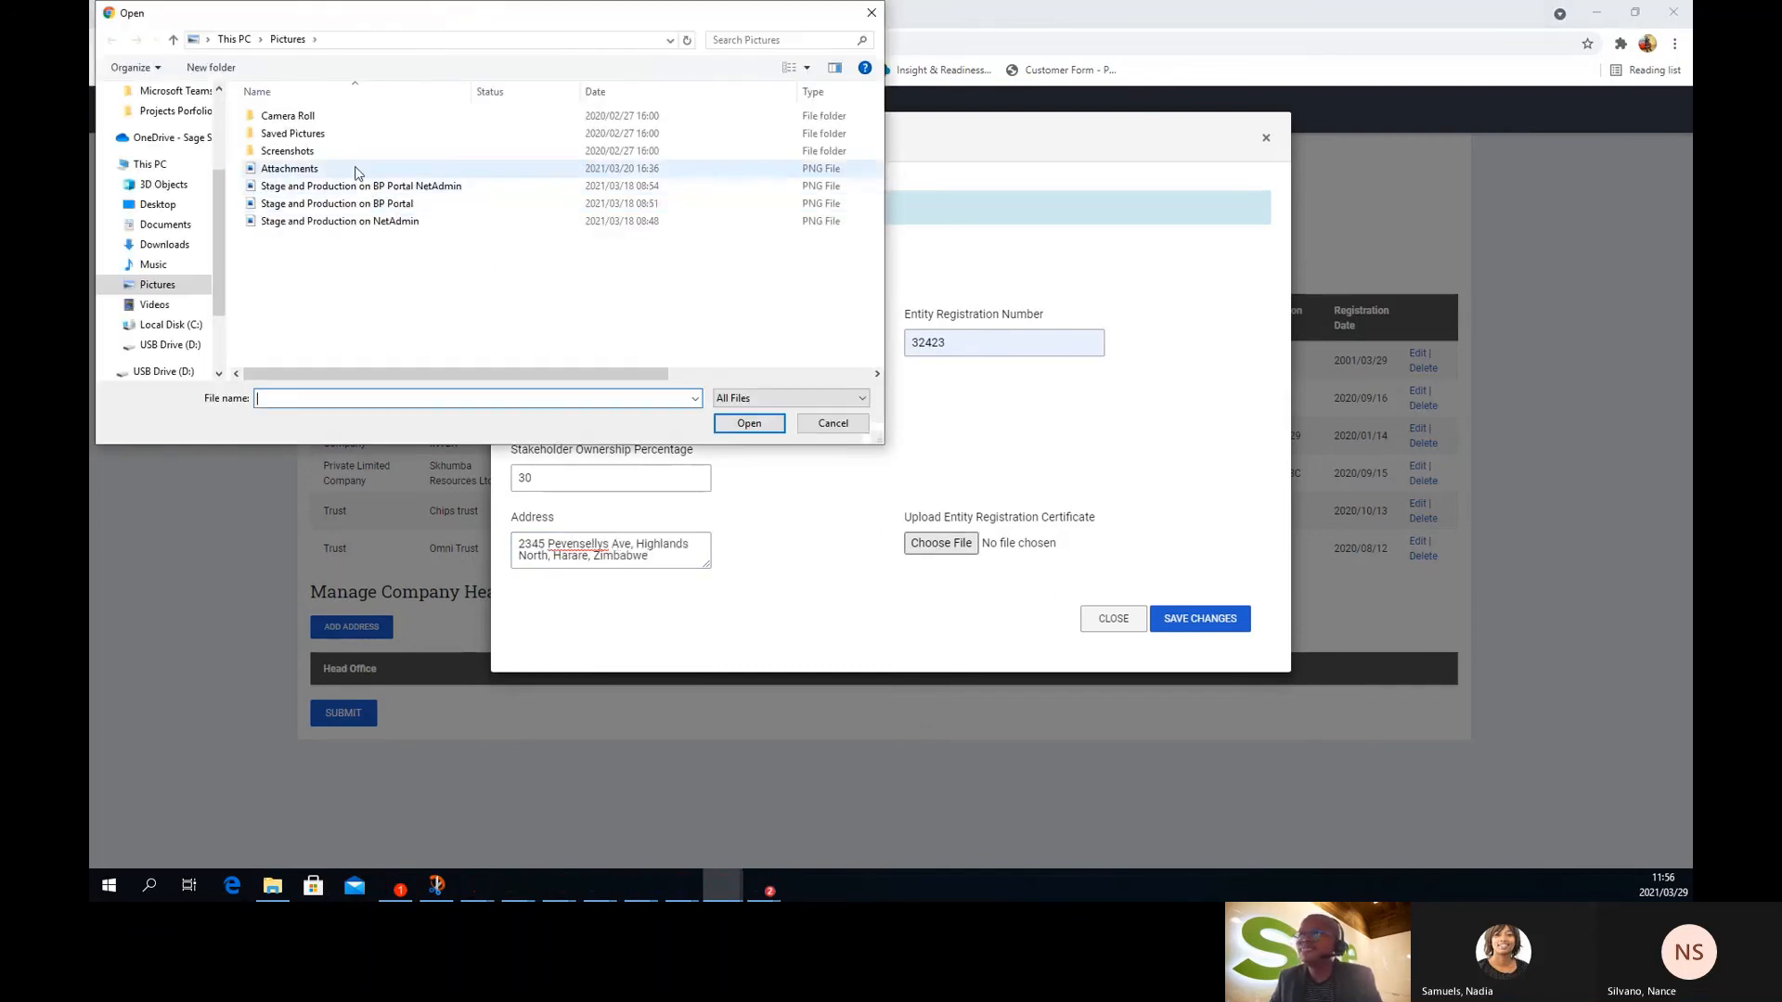
double_click(353, 171)
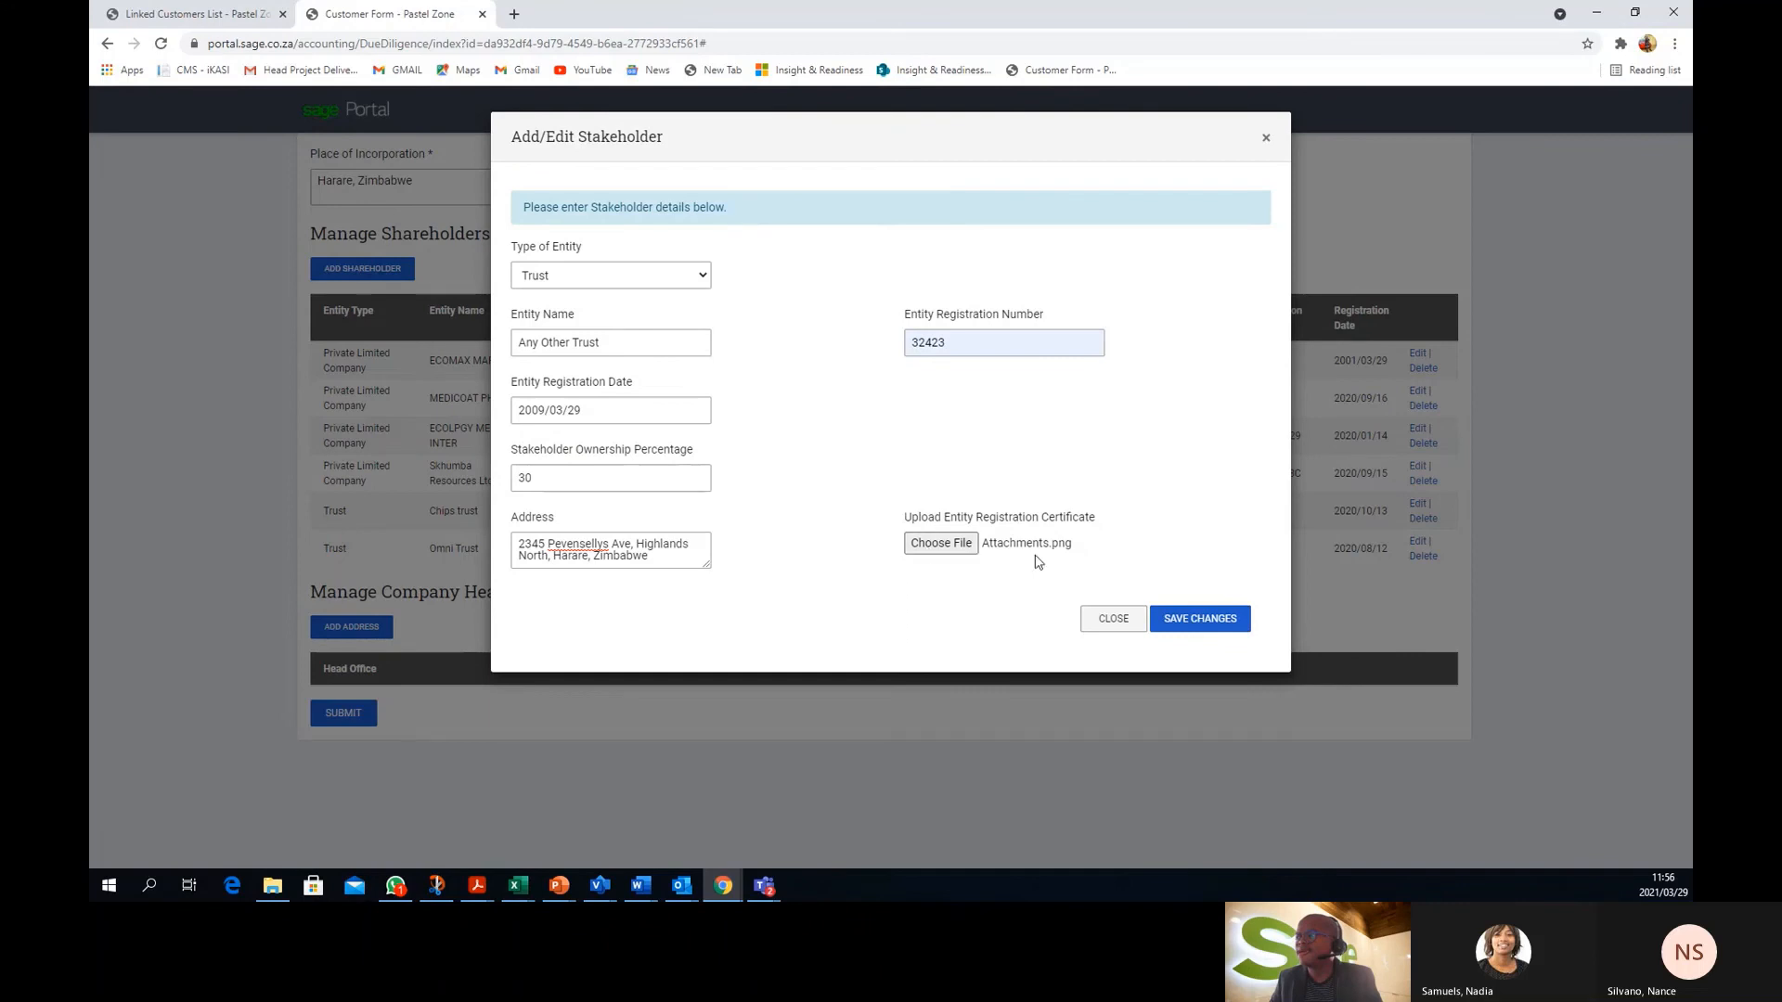
left_click(1222, 637)
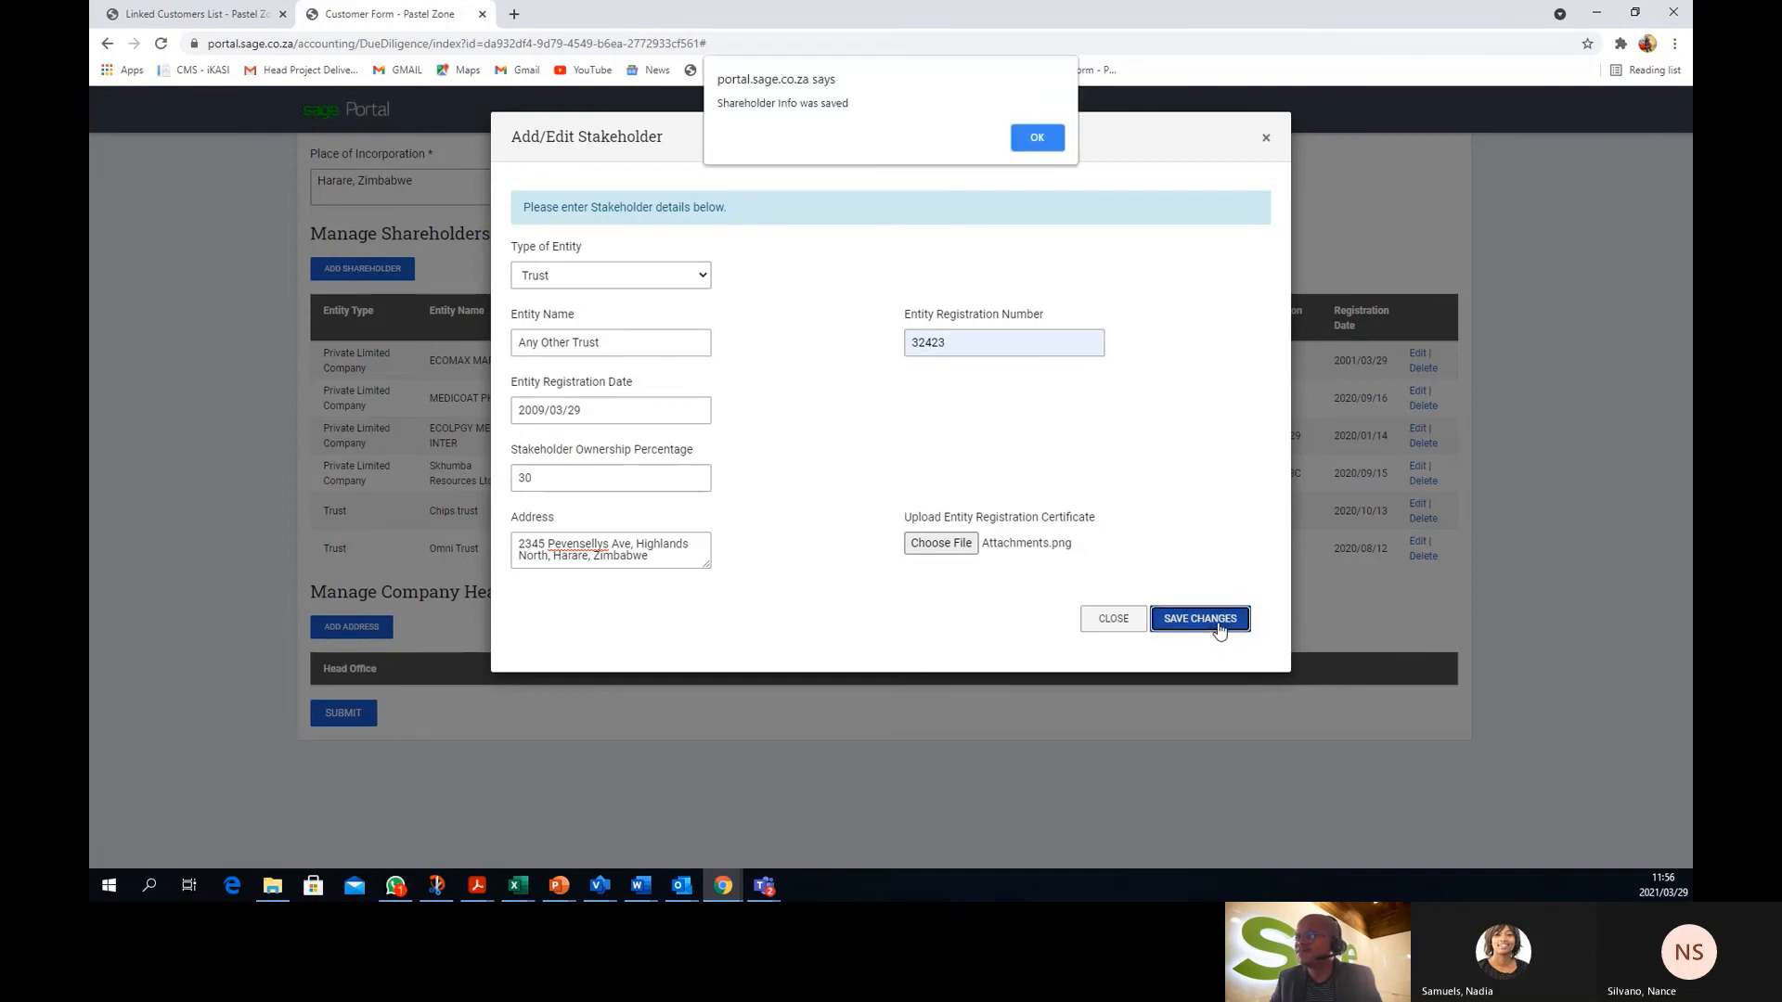
left_click(1037, 140)
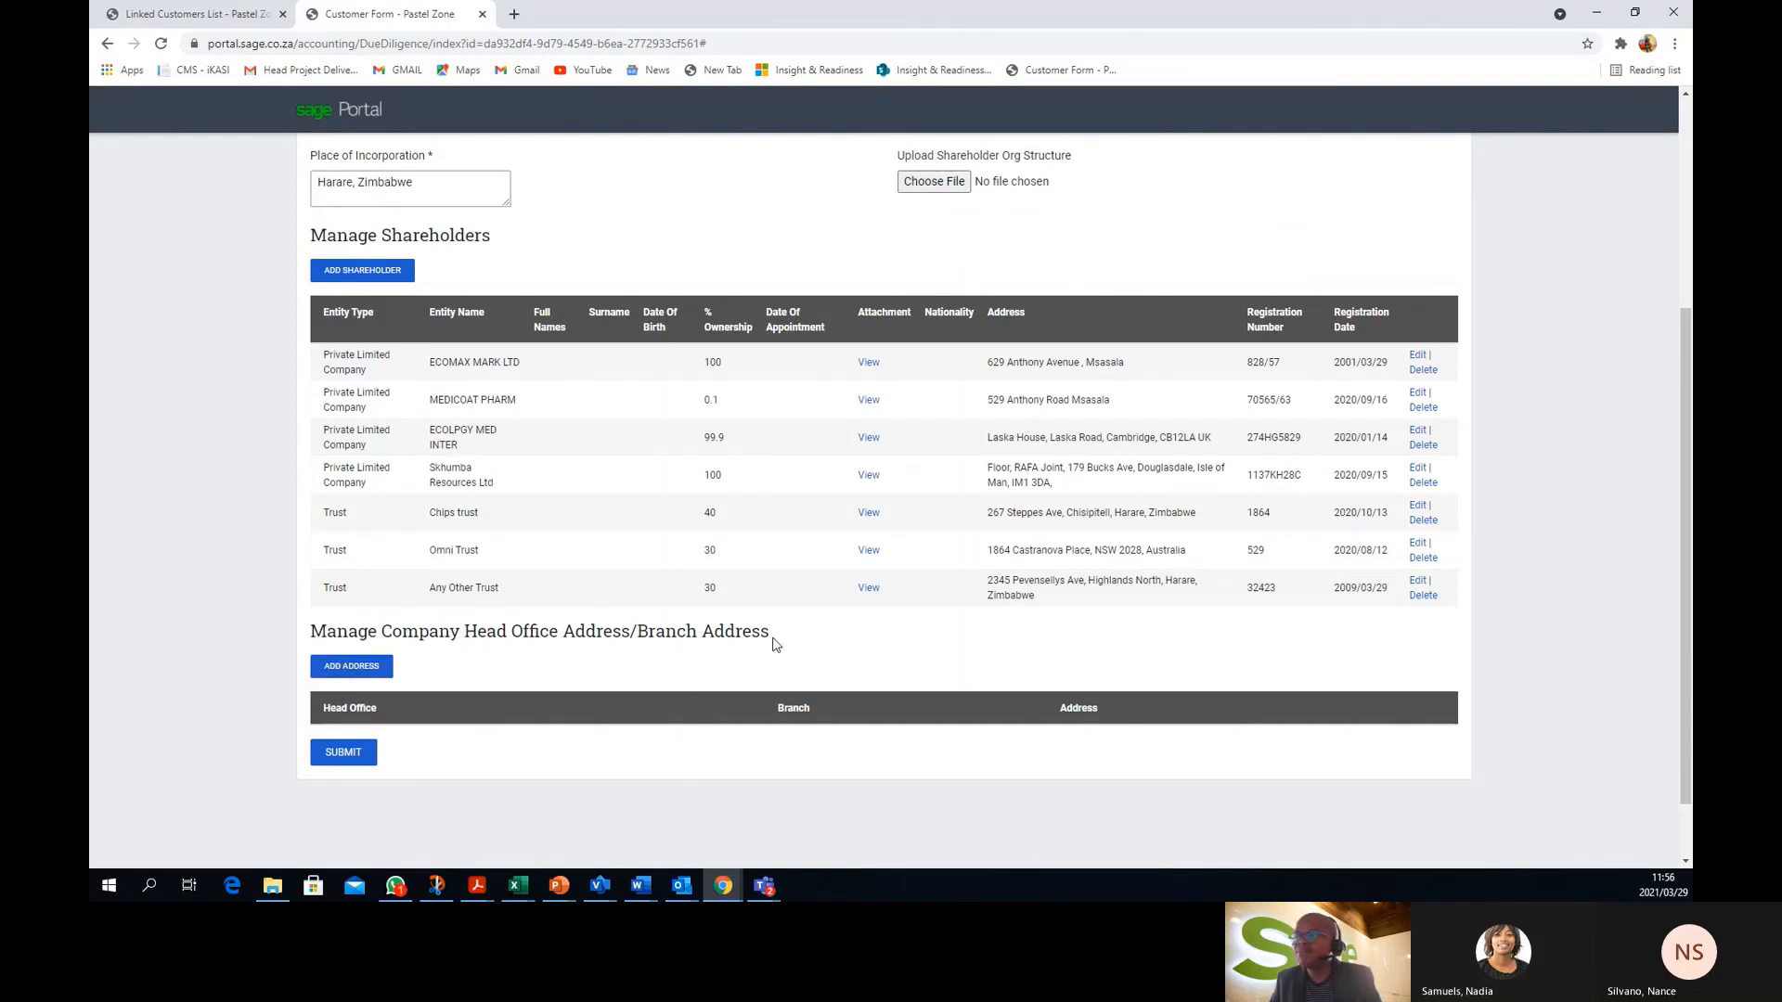
left_click(340, 667)
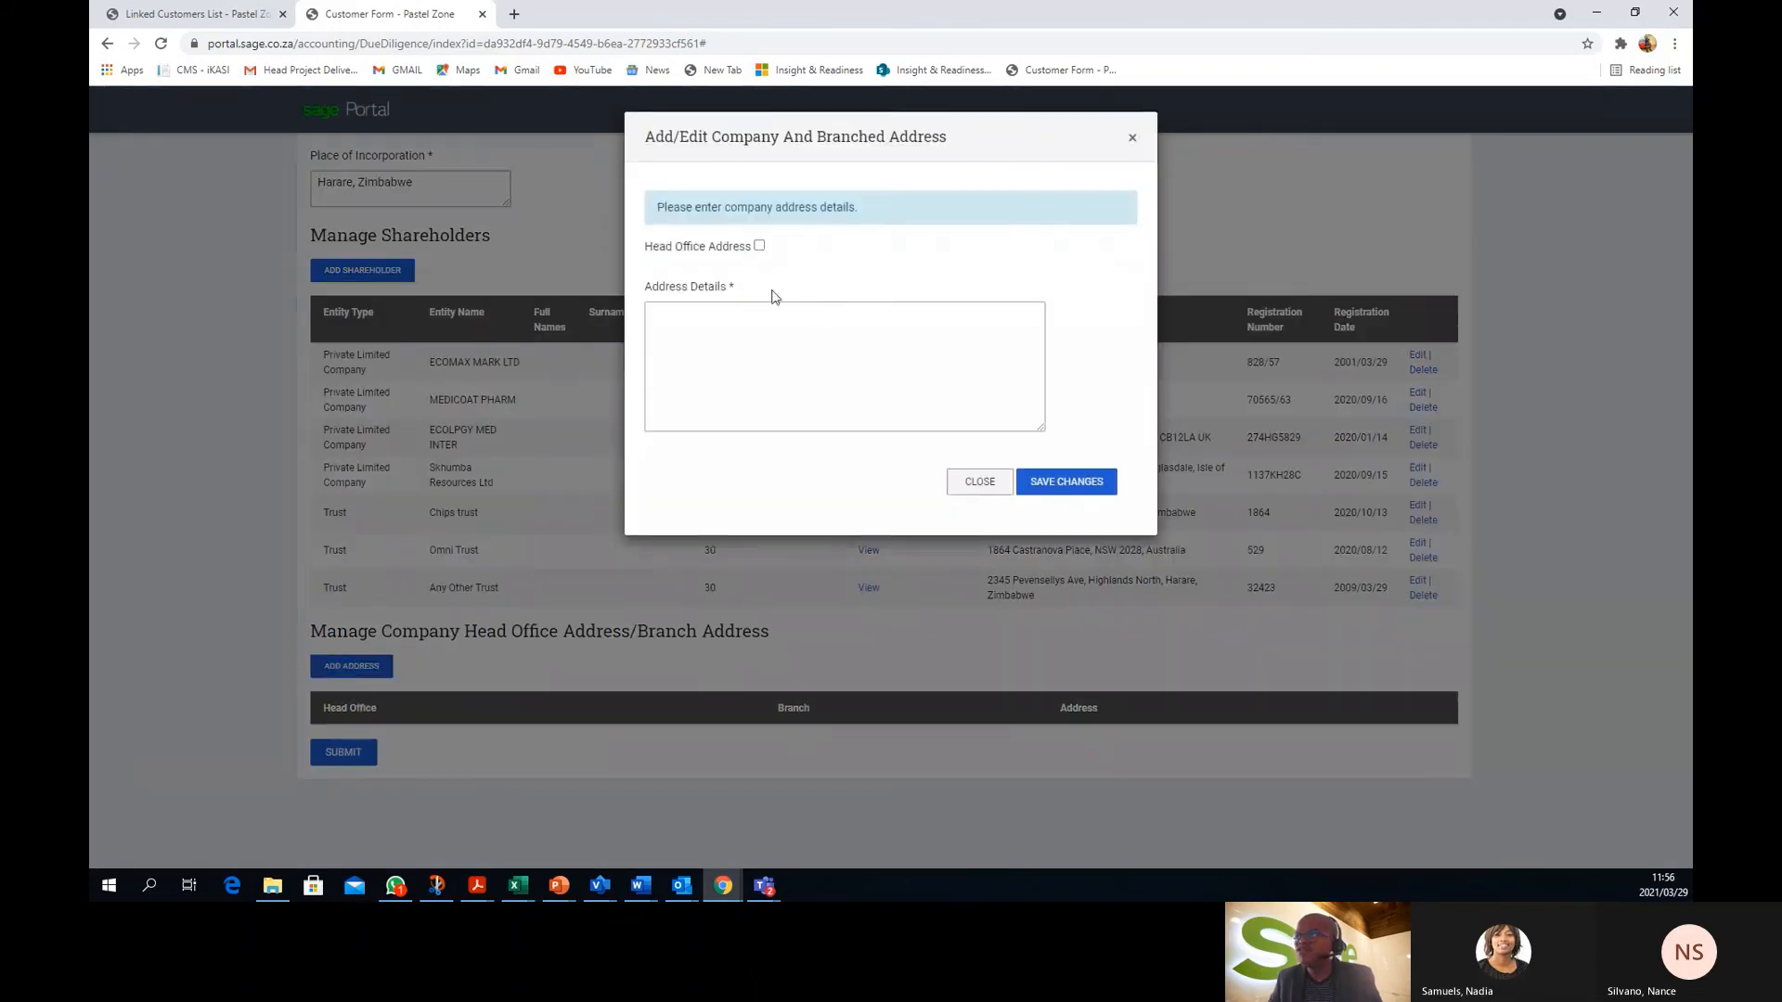
left_click(759, 246)
key("alt+Tab")
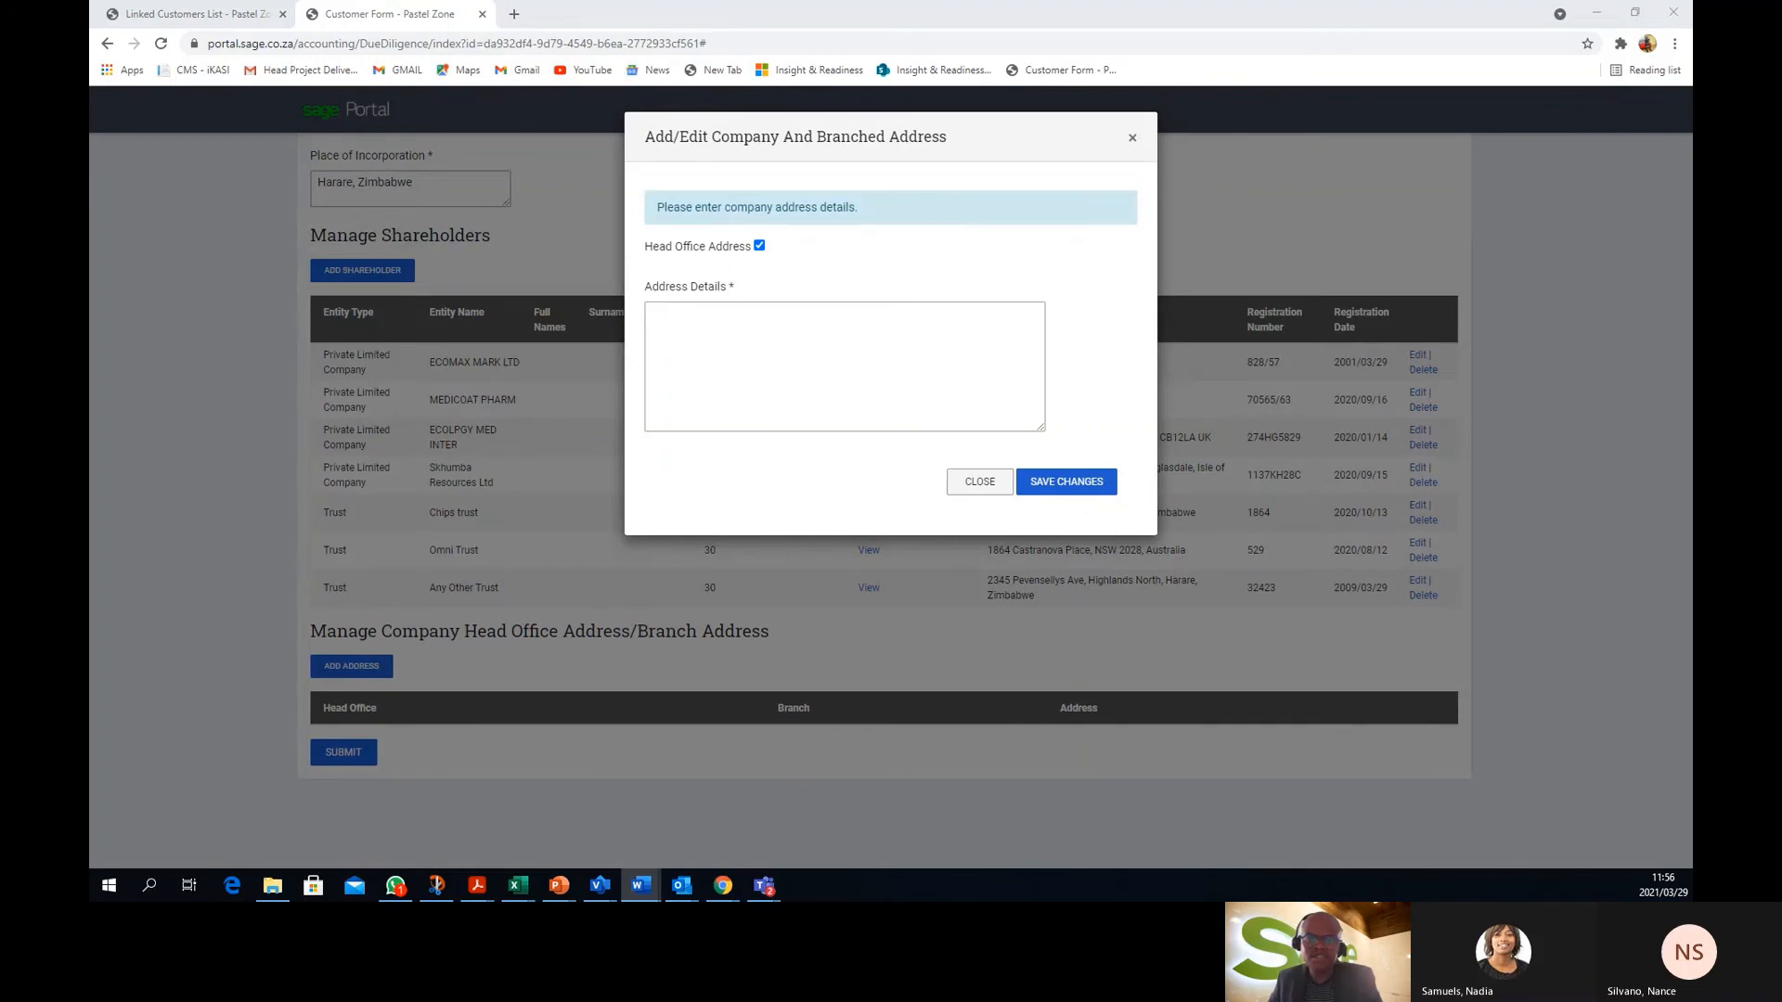
left_click(808, 322)
type("629 Anthony Avenue , Msasala")
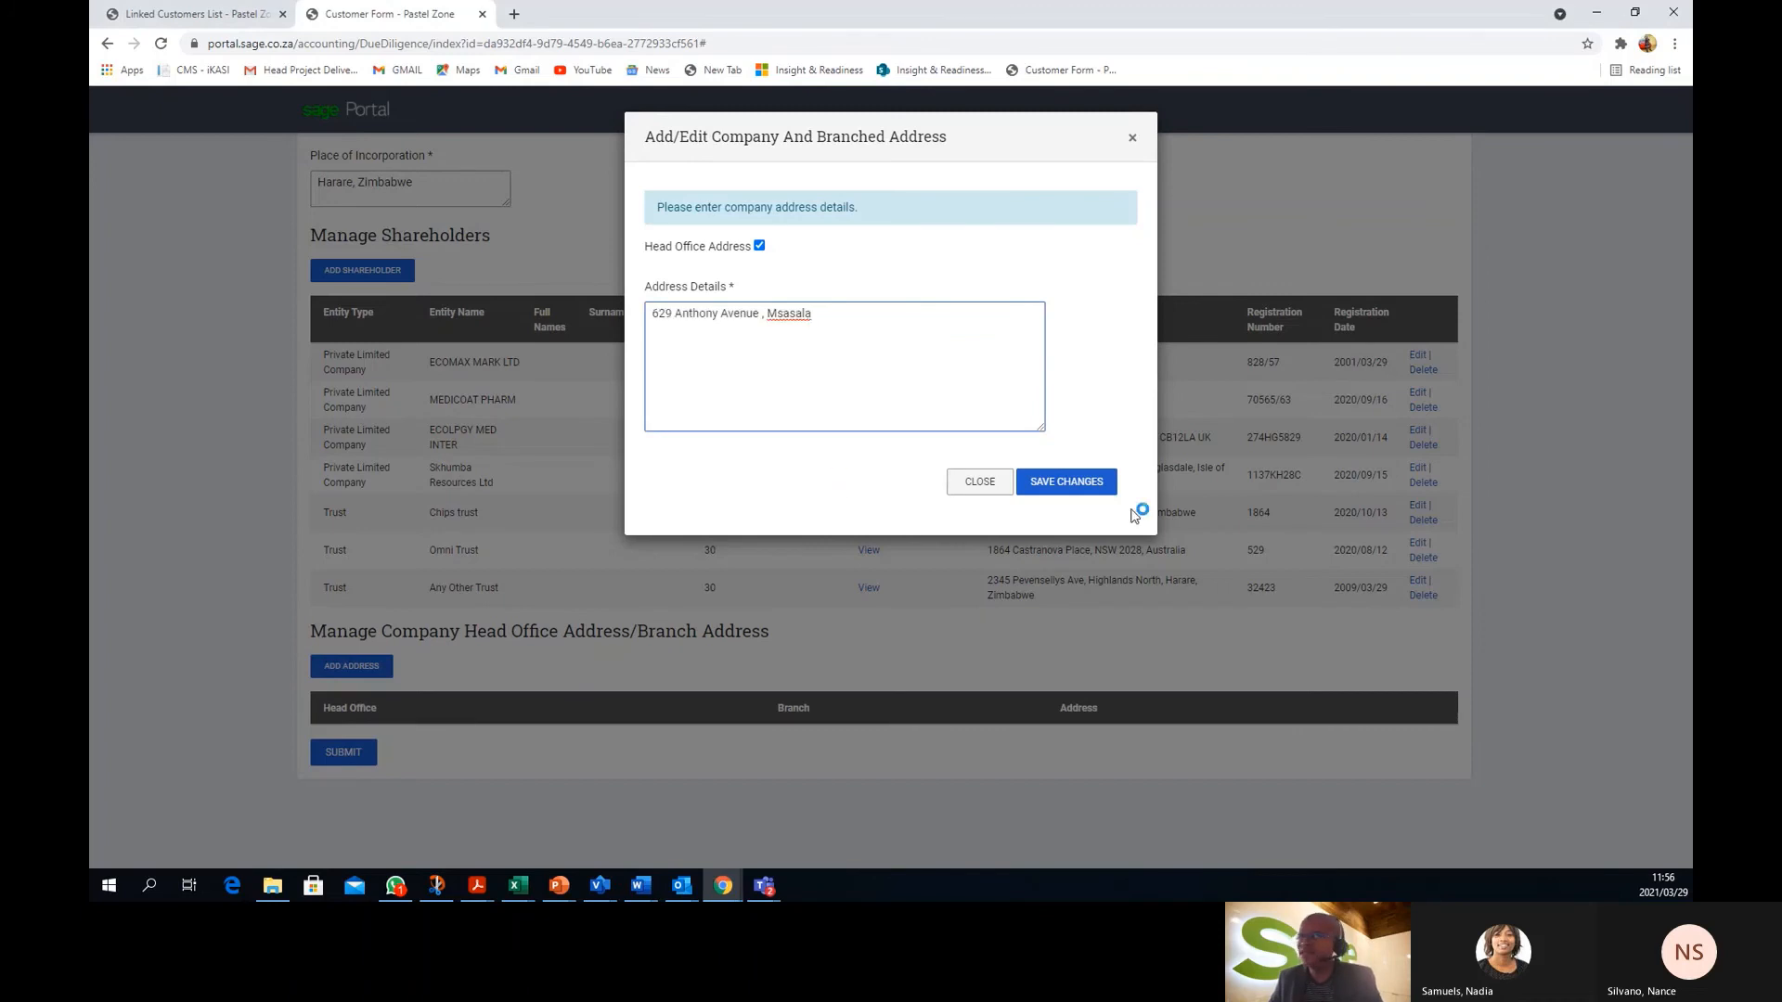
left_click(1095, 489)
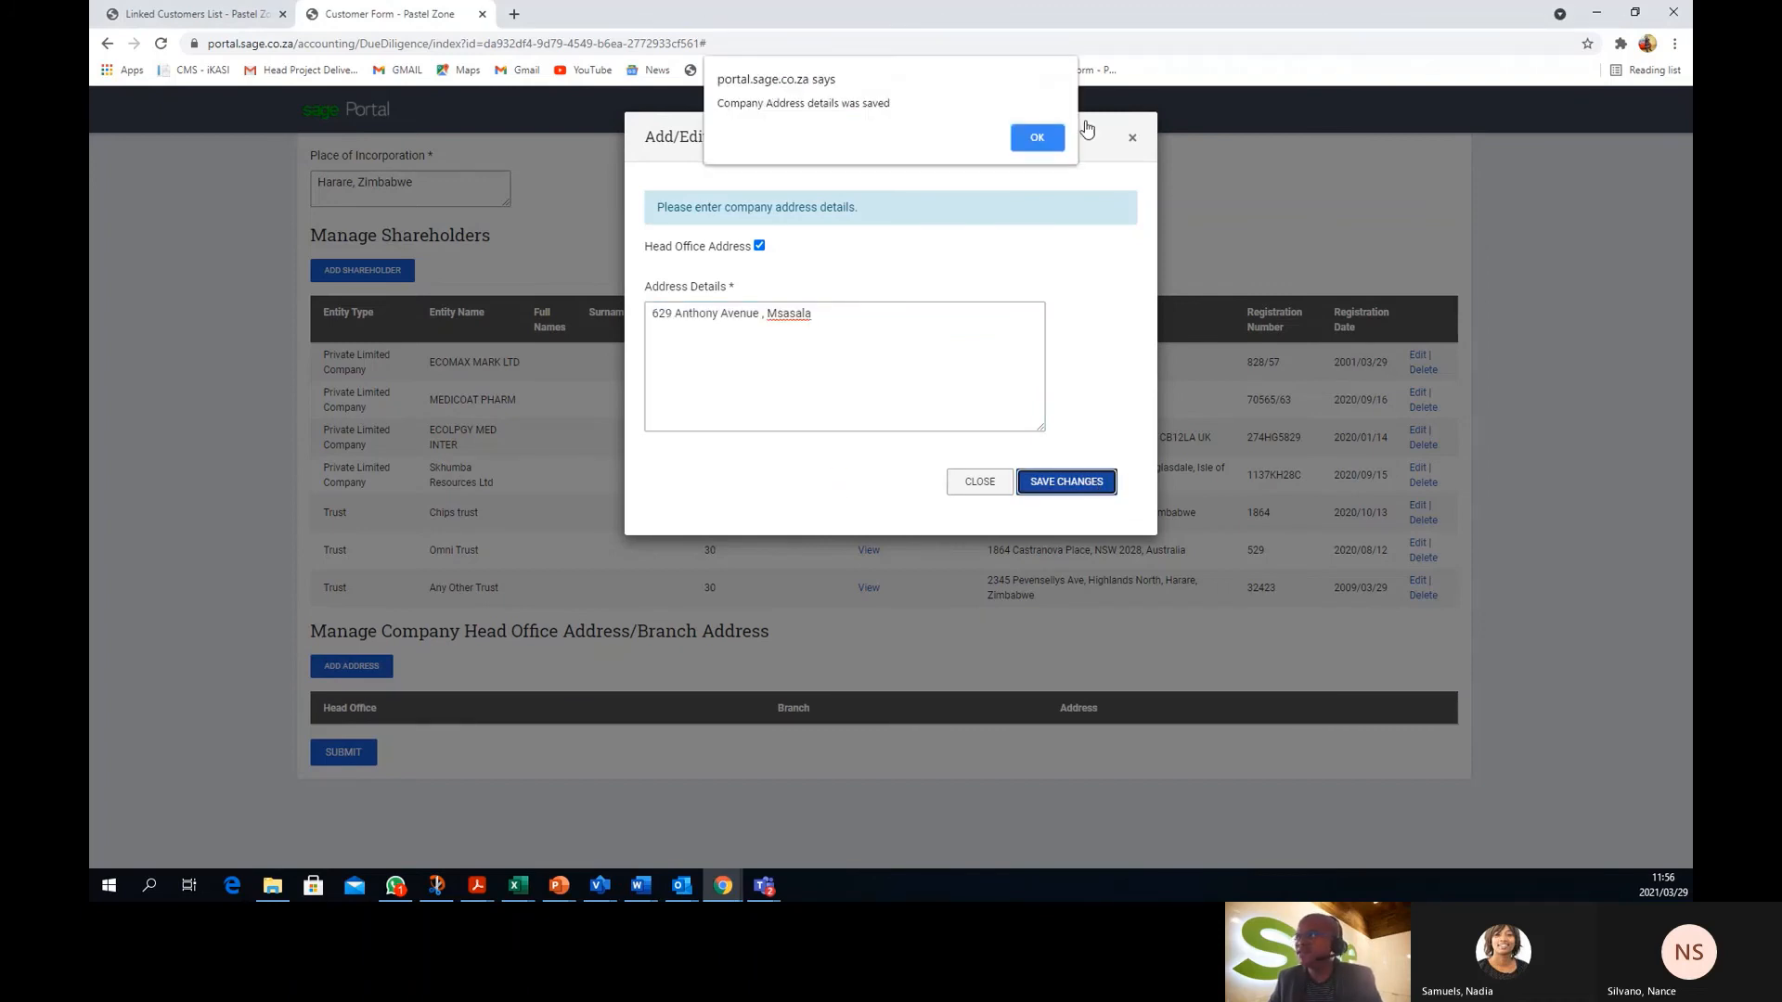
left_click(1042, 130)
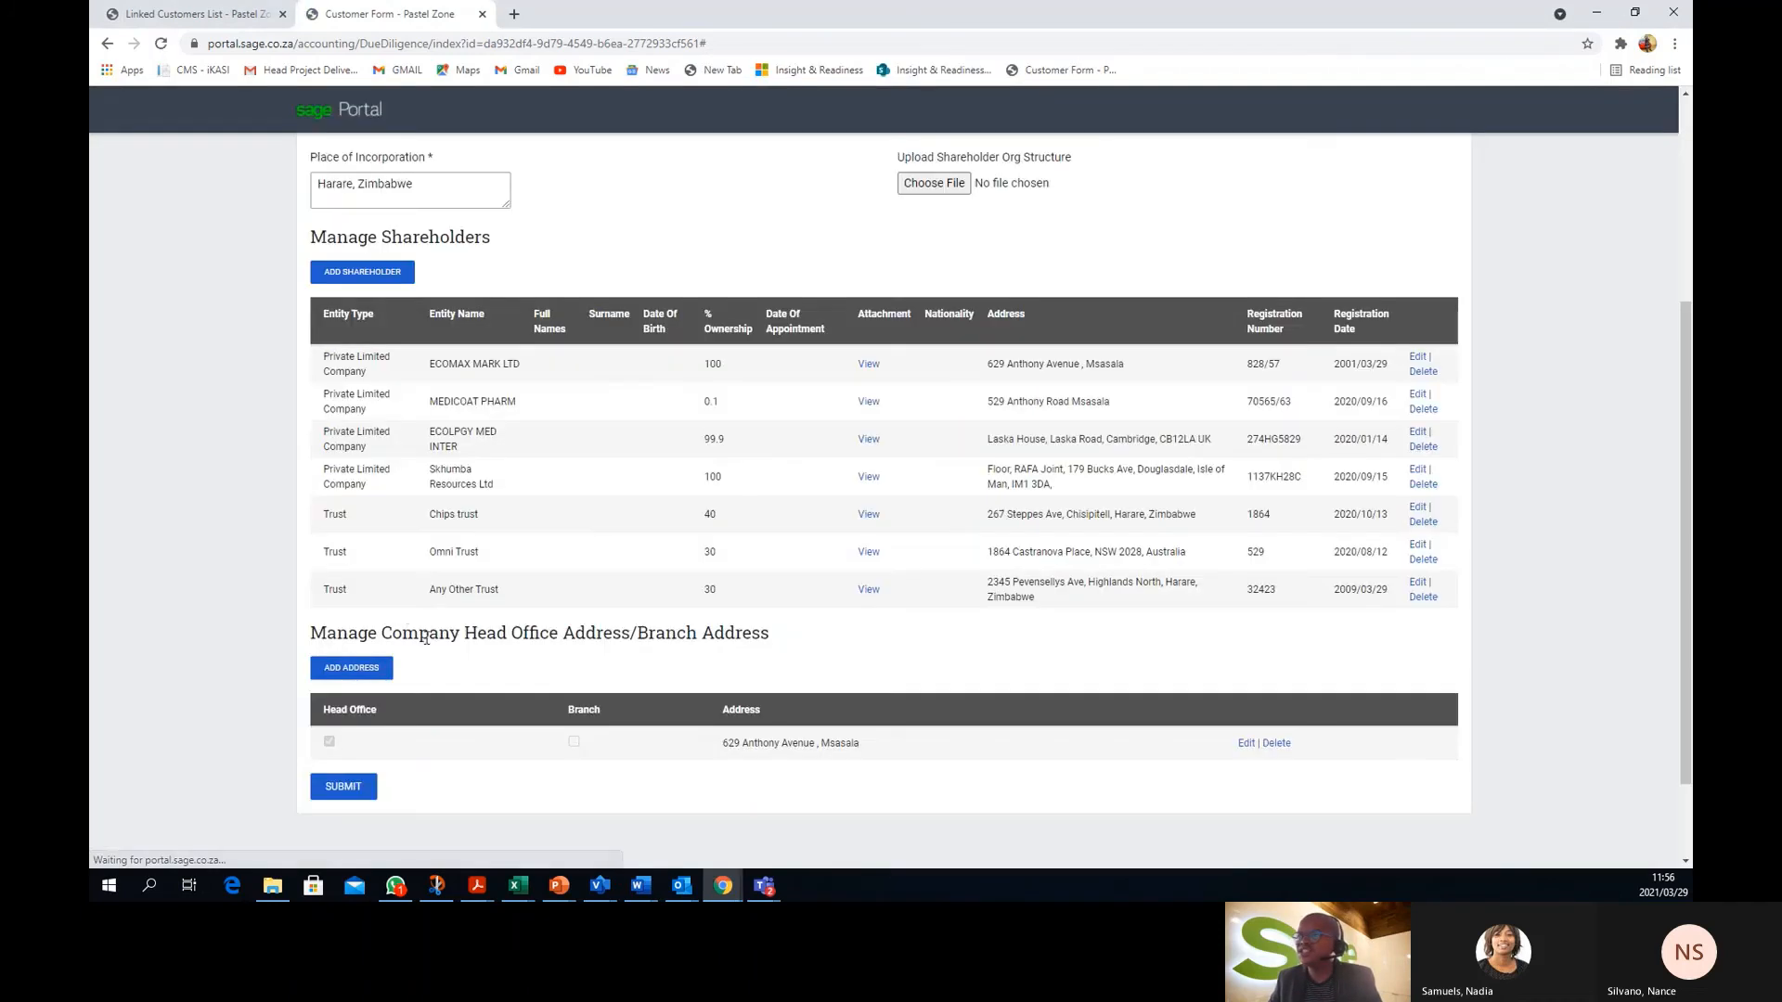
Save Laska House, Laska Road, Cambridge, CB12LA UK as a non-head-office company address
left_click(350, 672)
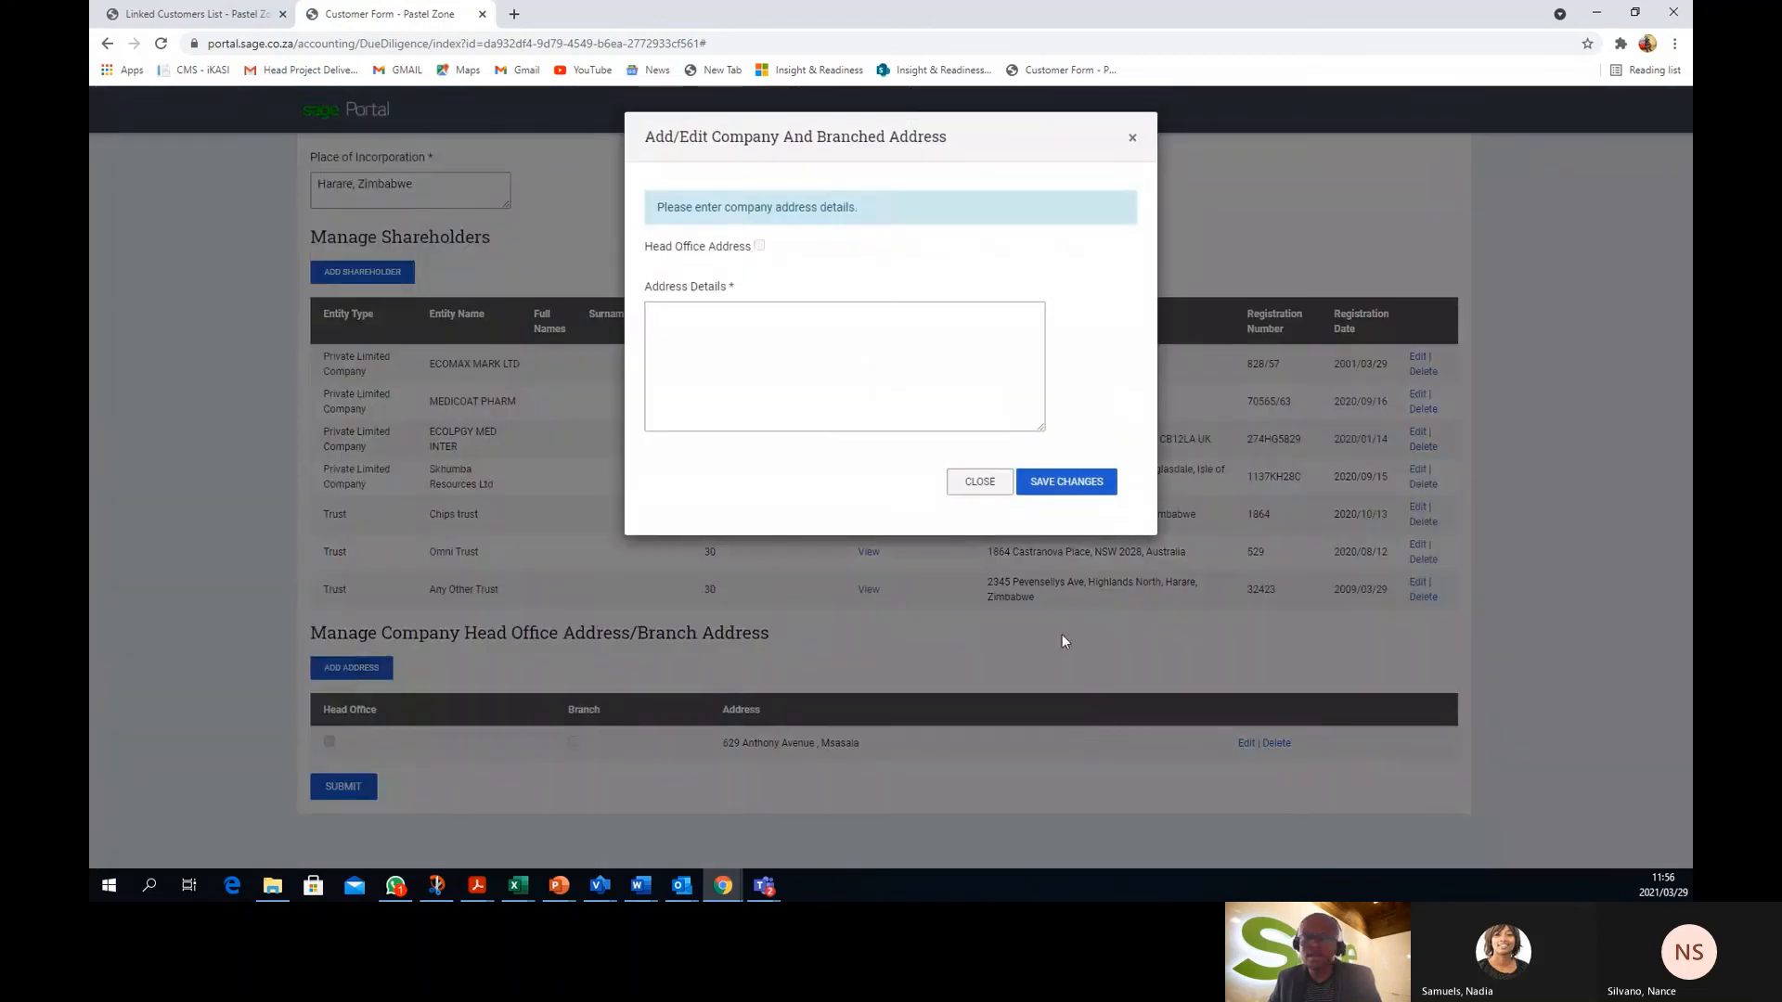
key("alt+Tab")
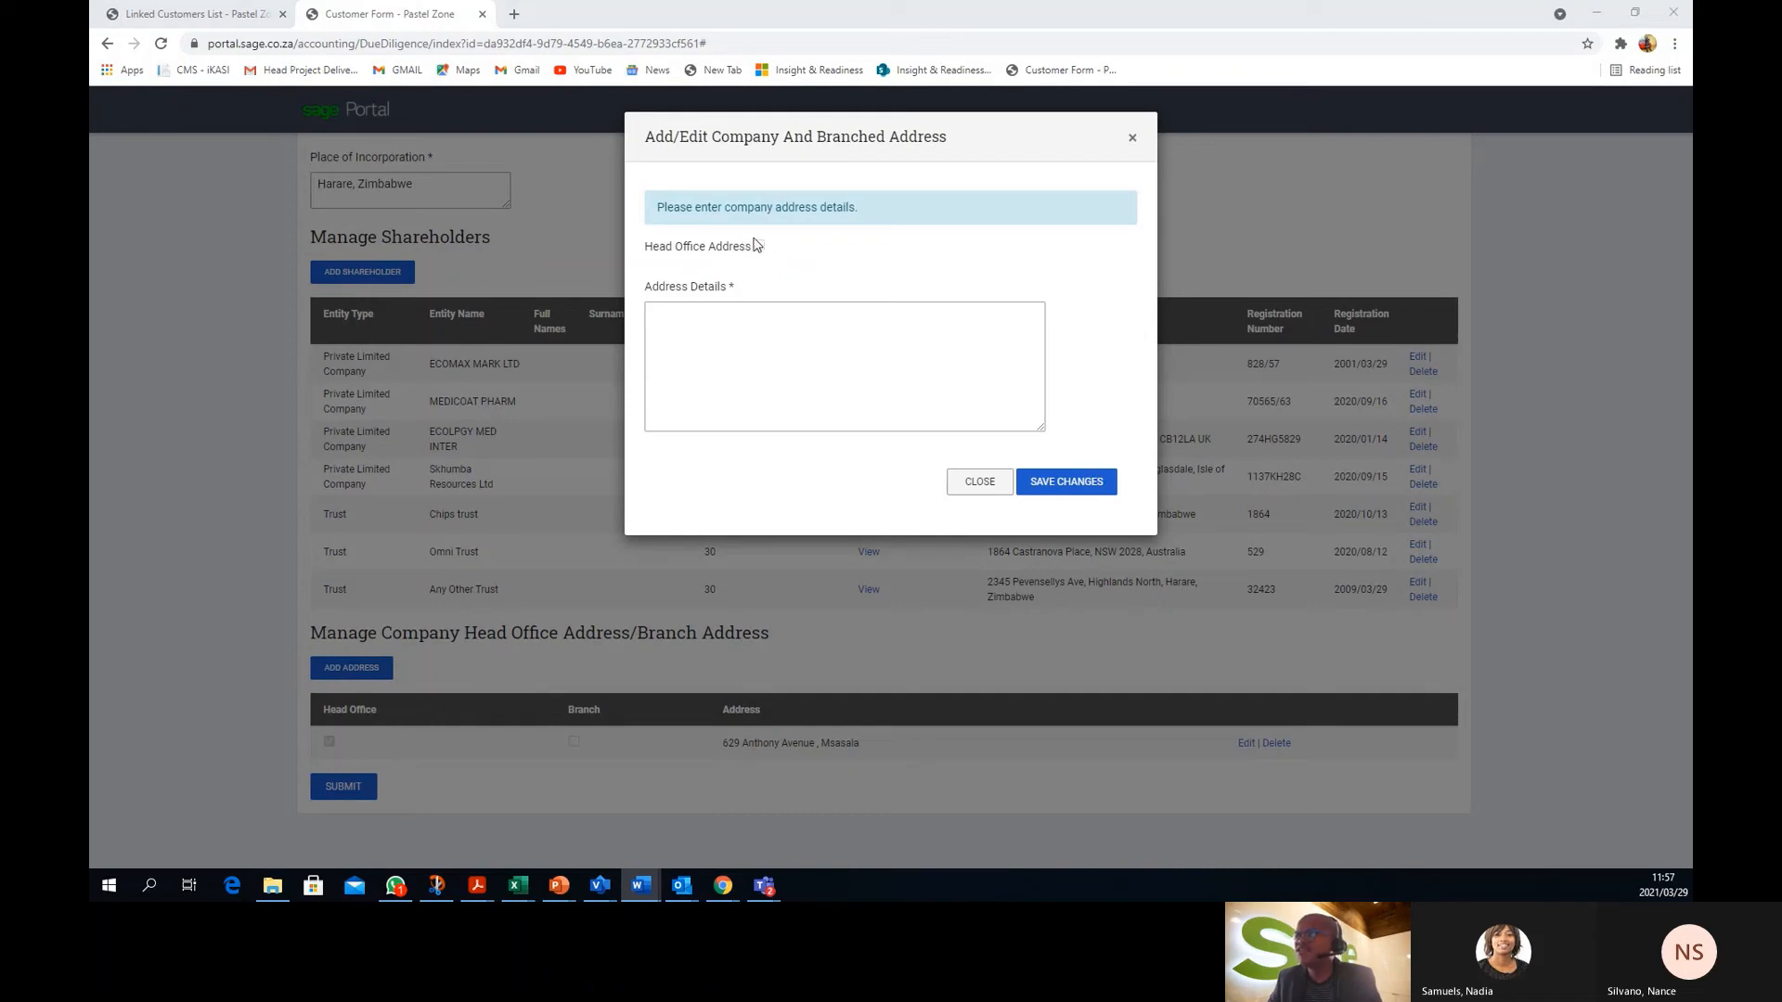
left_click(712, 345)
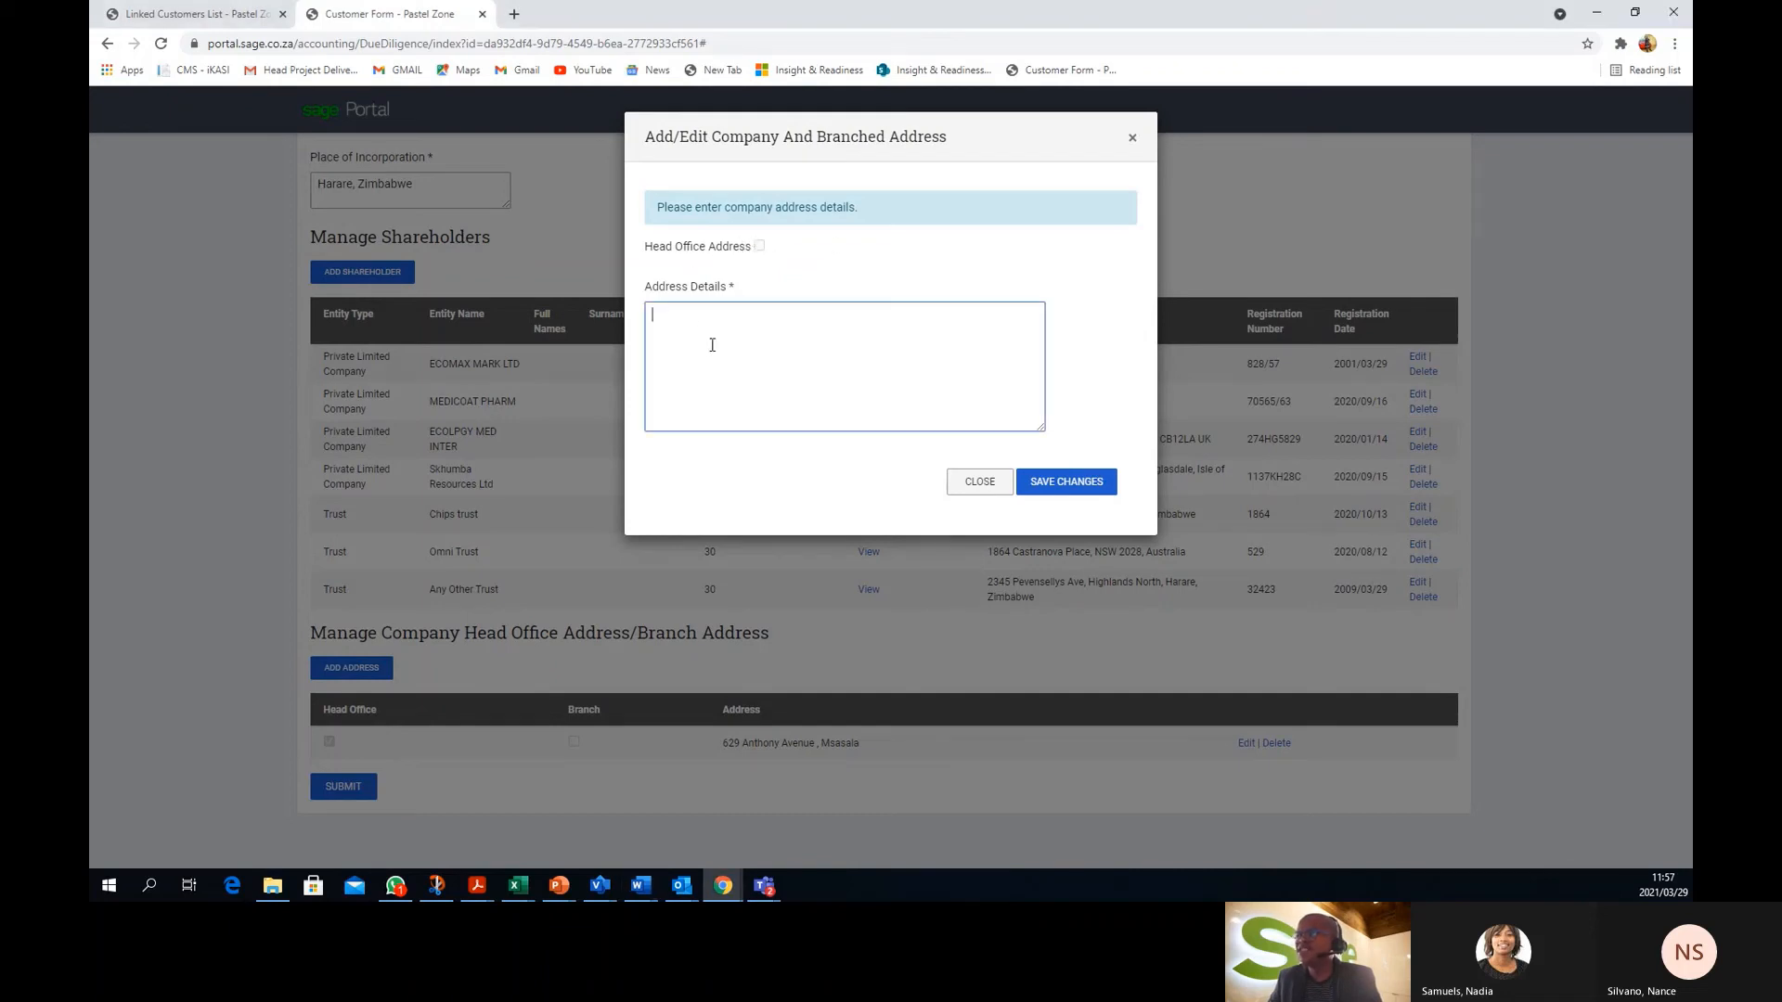
type("Laska House, Laska Road, Cambridge, CB12LA UK")
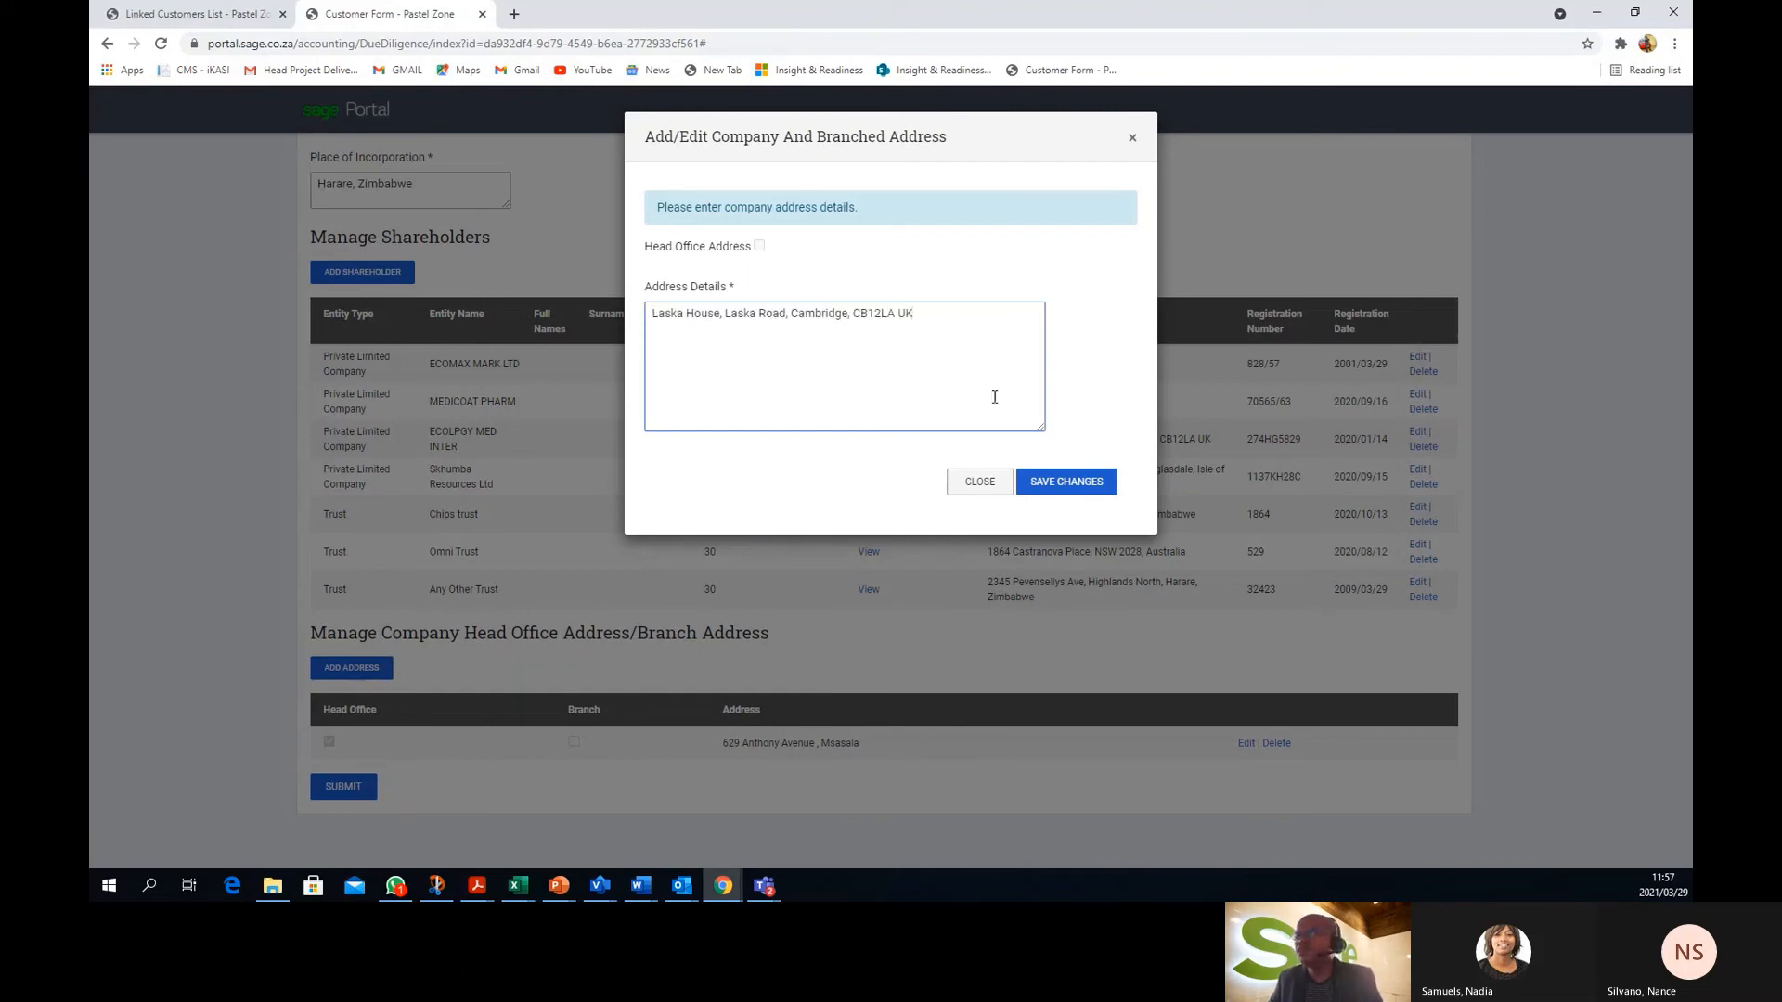
left_click(1059, 496)
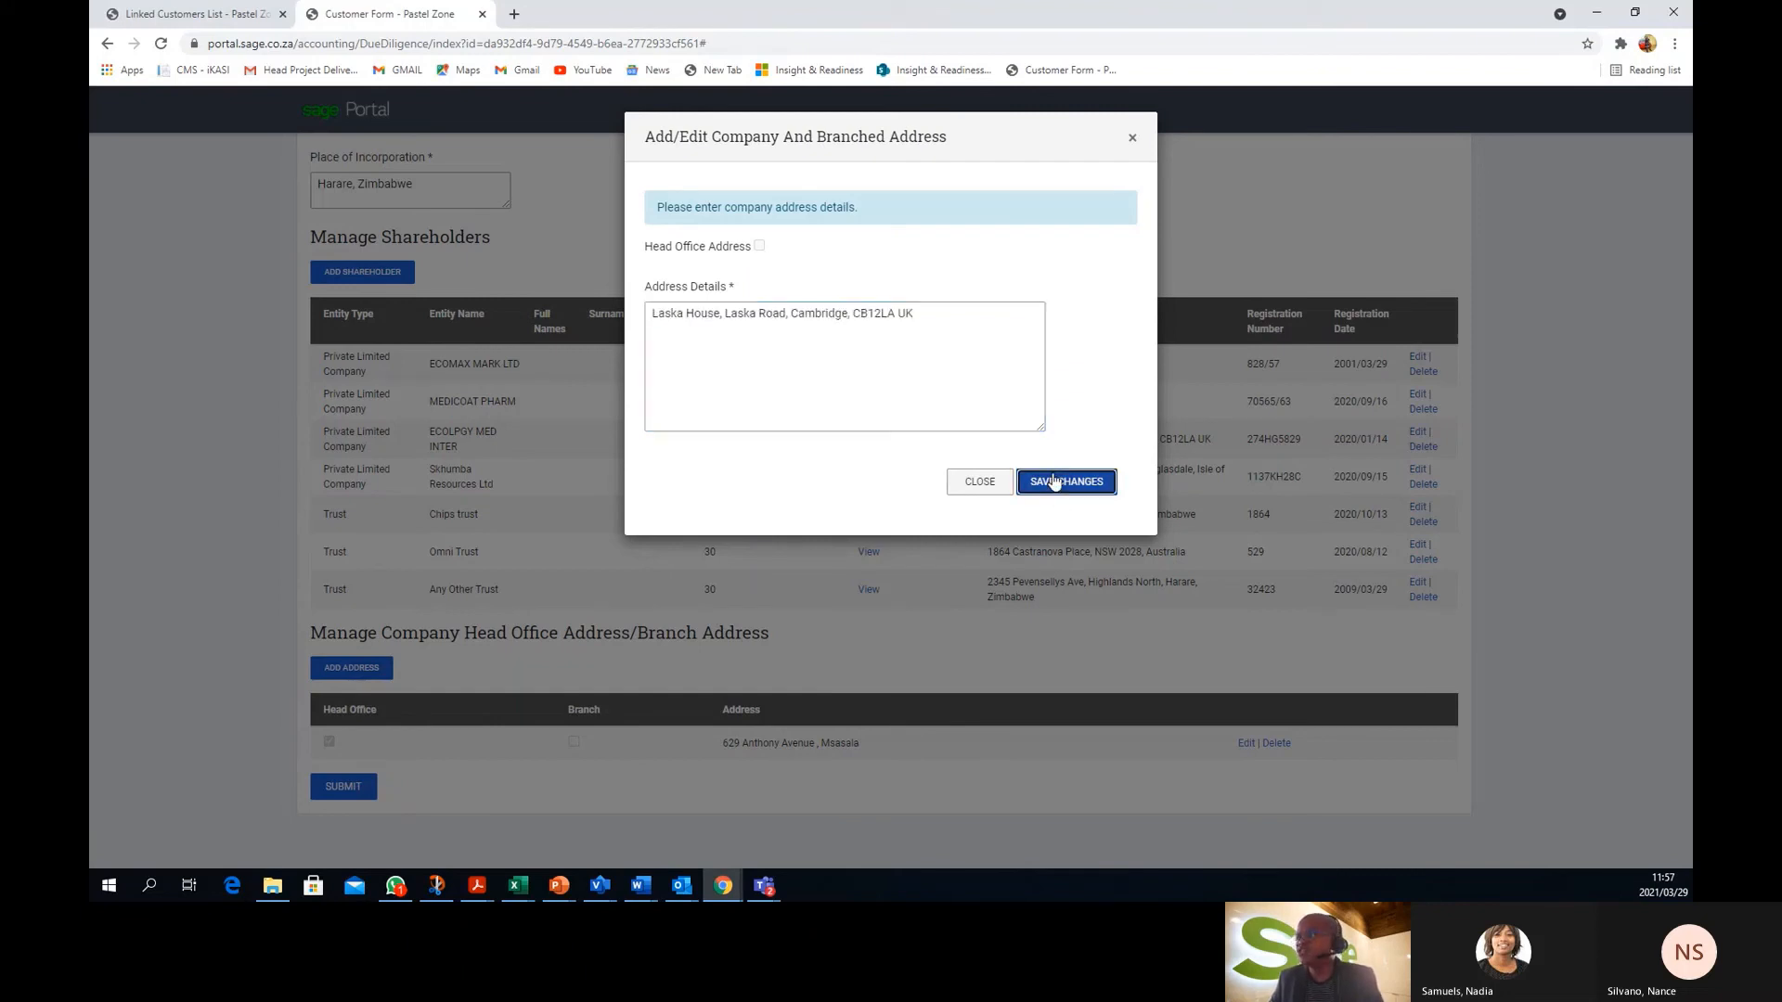
left_click(1036, 139)
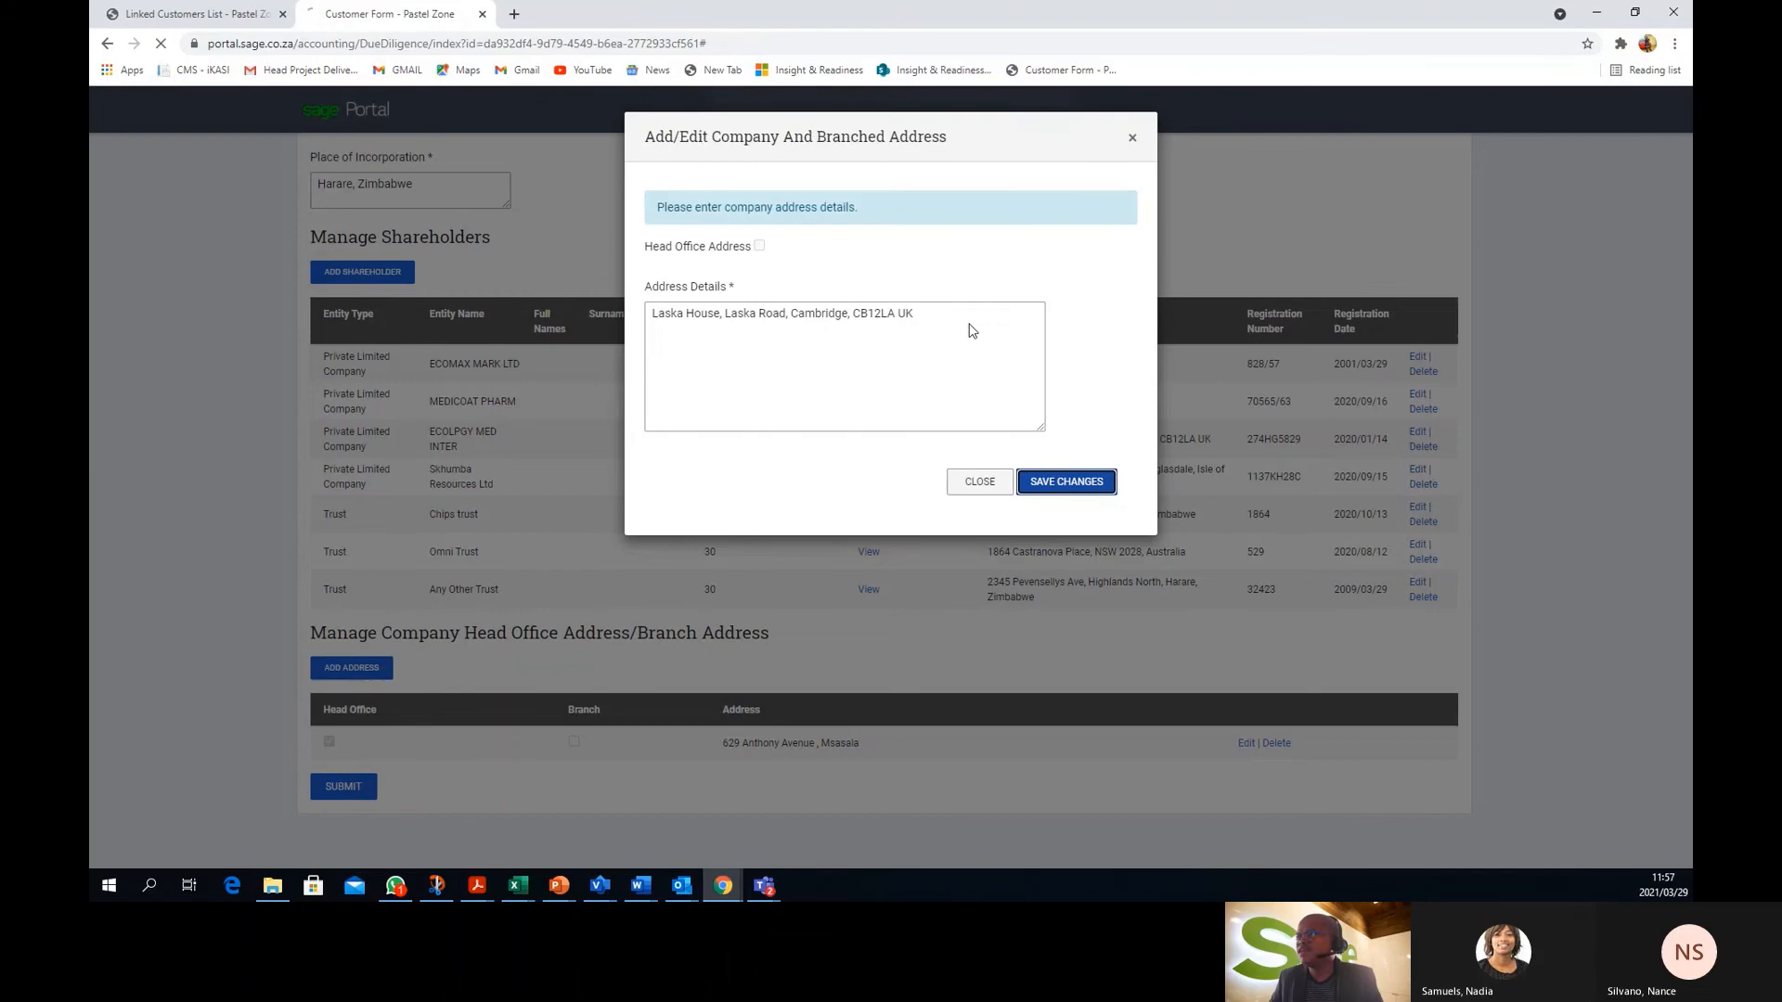
left_click(977, 482)
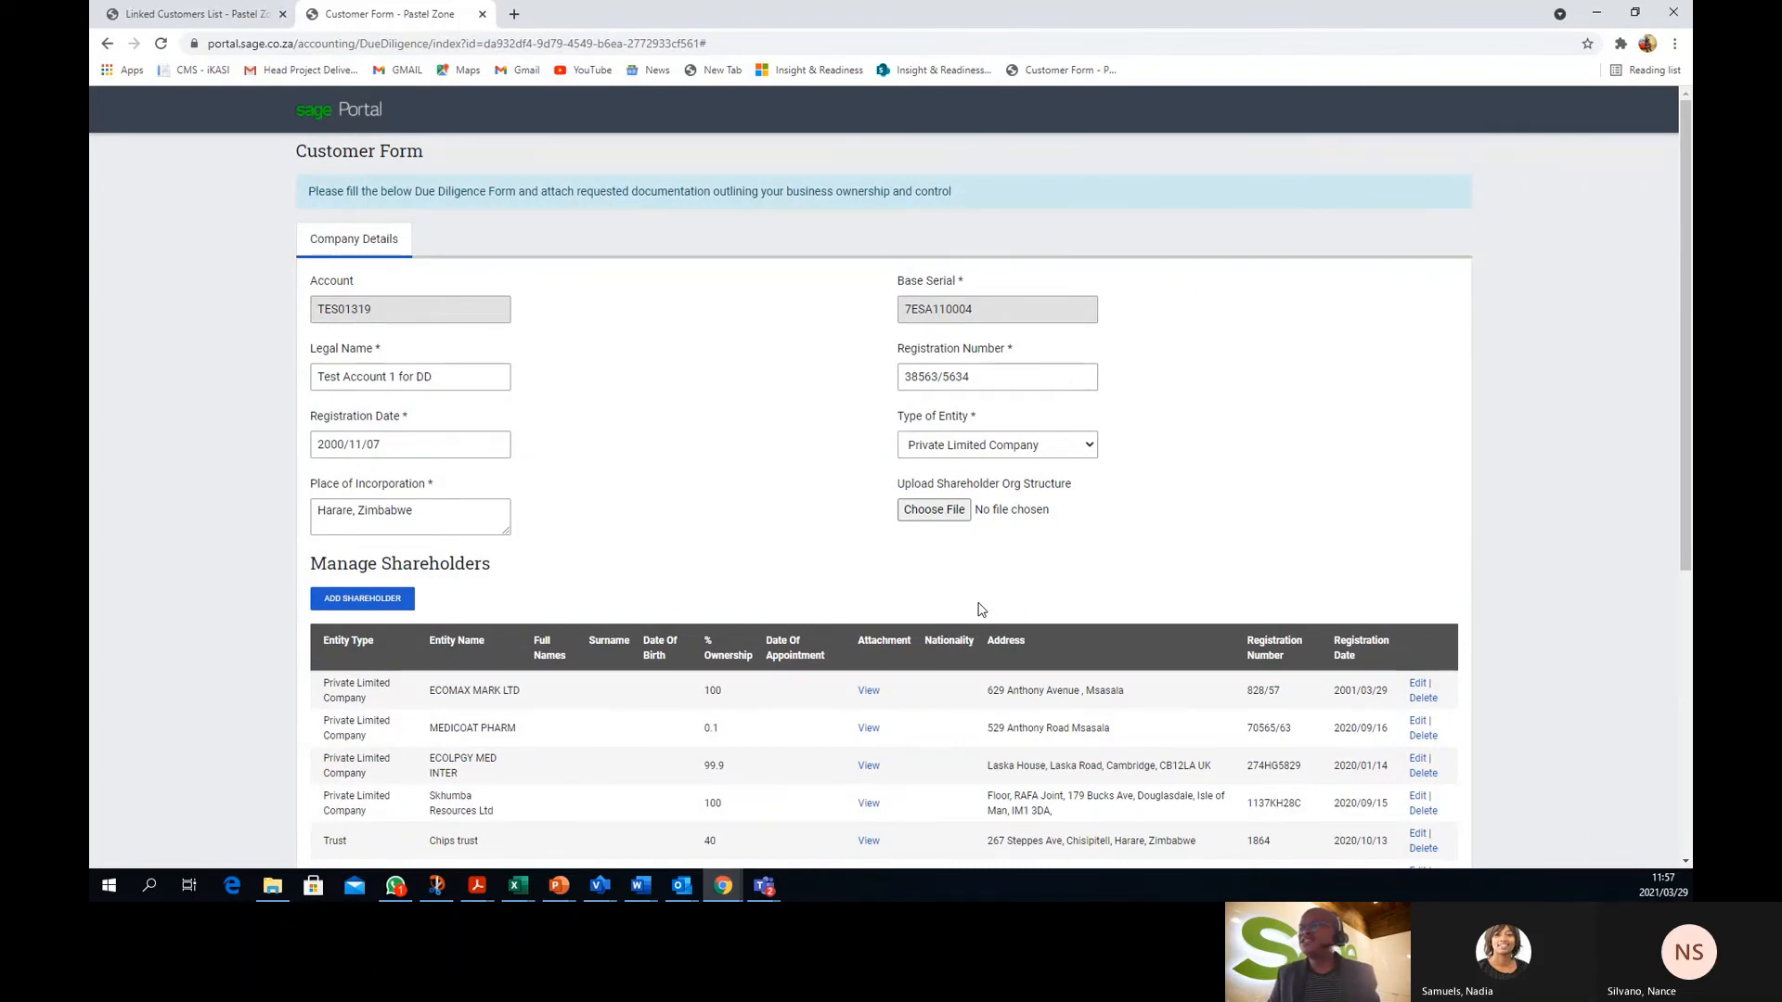
Scroll through the Customer Form to review company details, shareholders and addresses
scroll(979, 607, "down", 2)
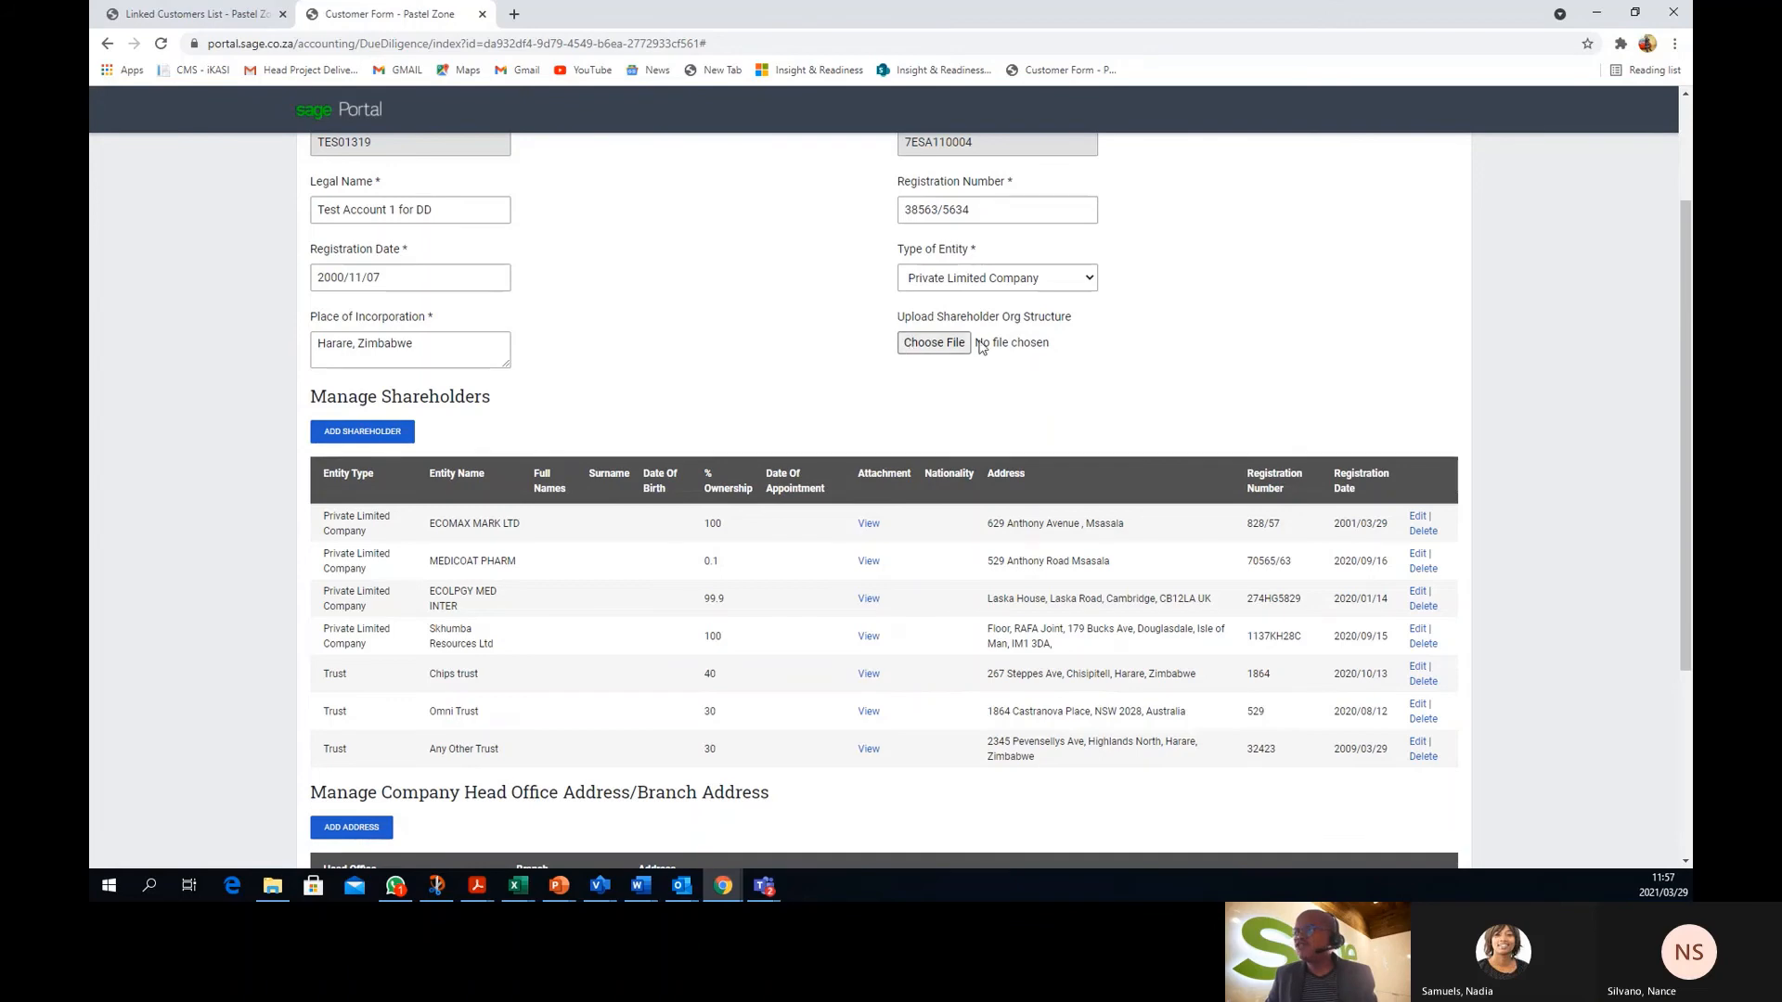
scroll(647, 478, "up", 3)
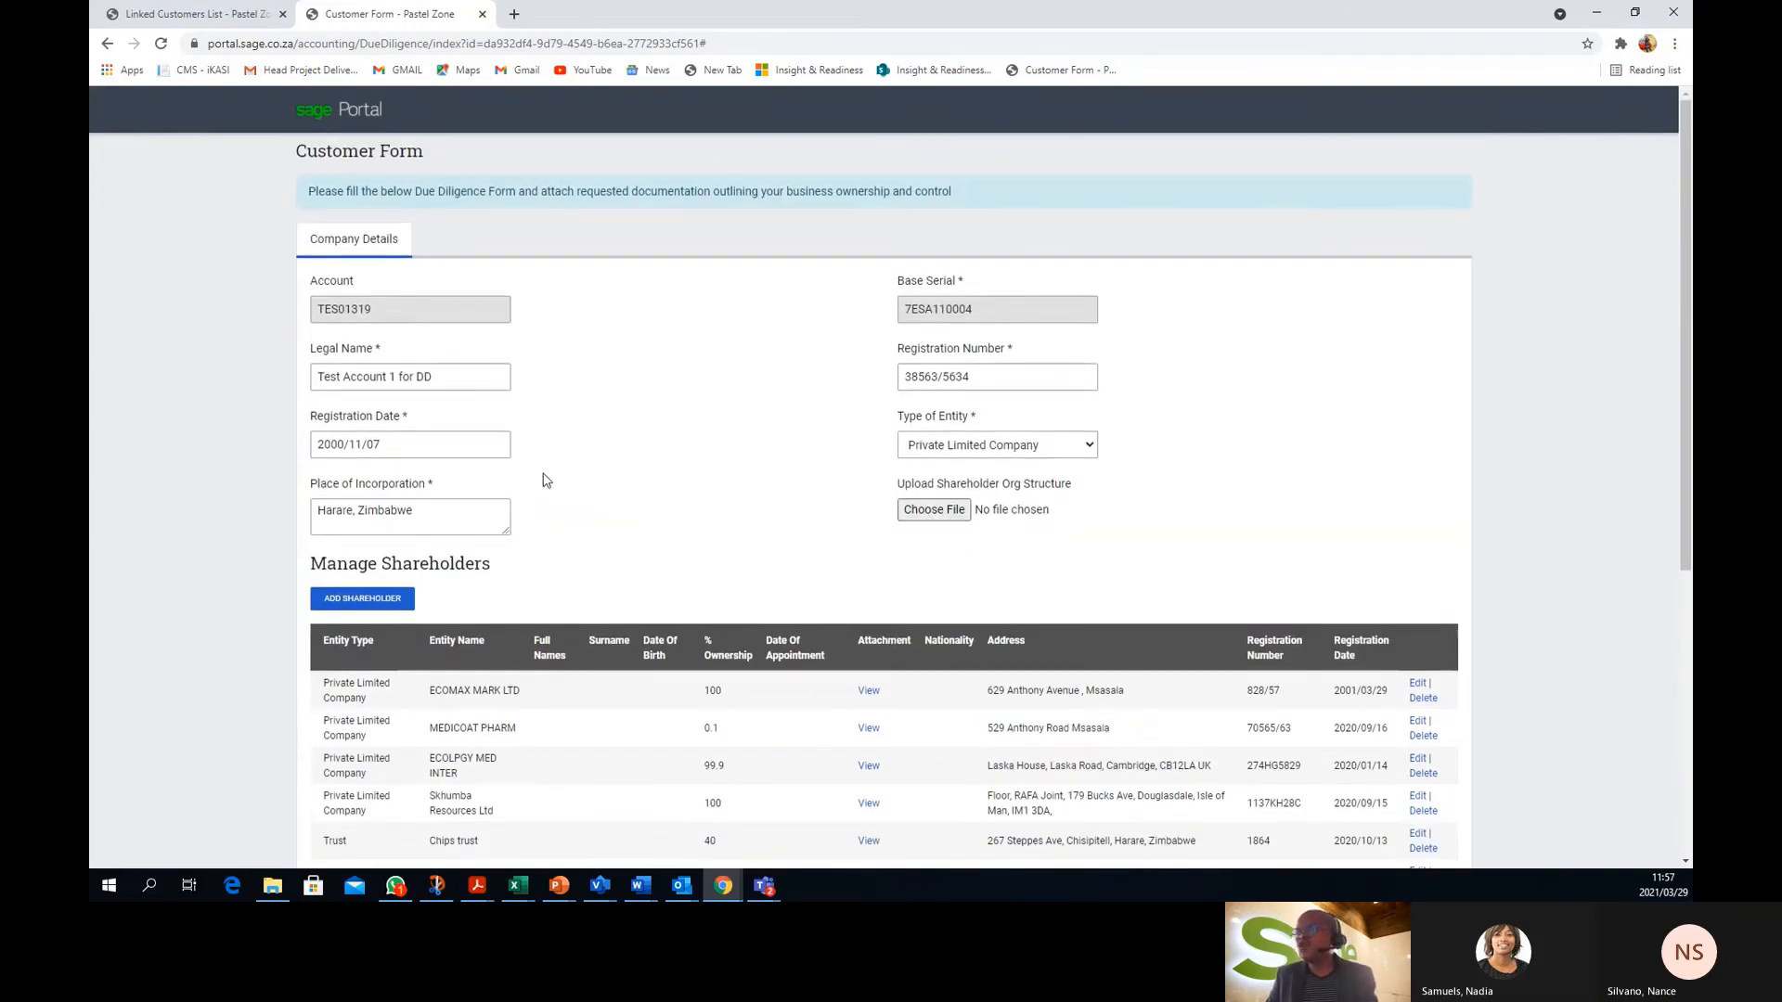
scroll(542, 477, "down", 3)
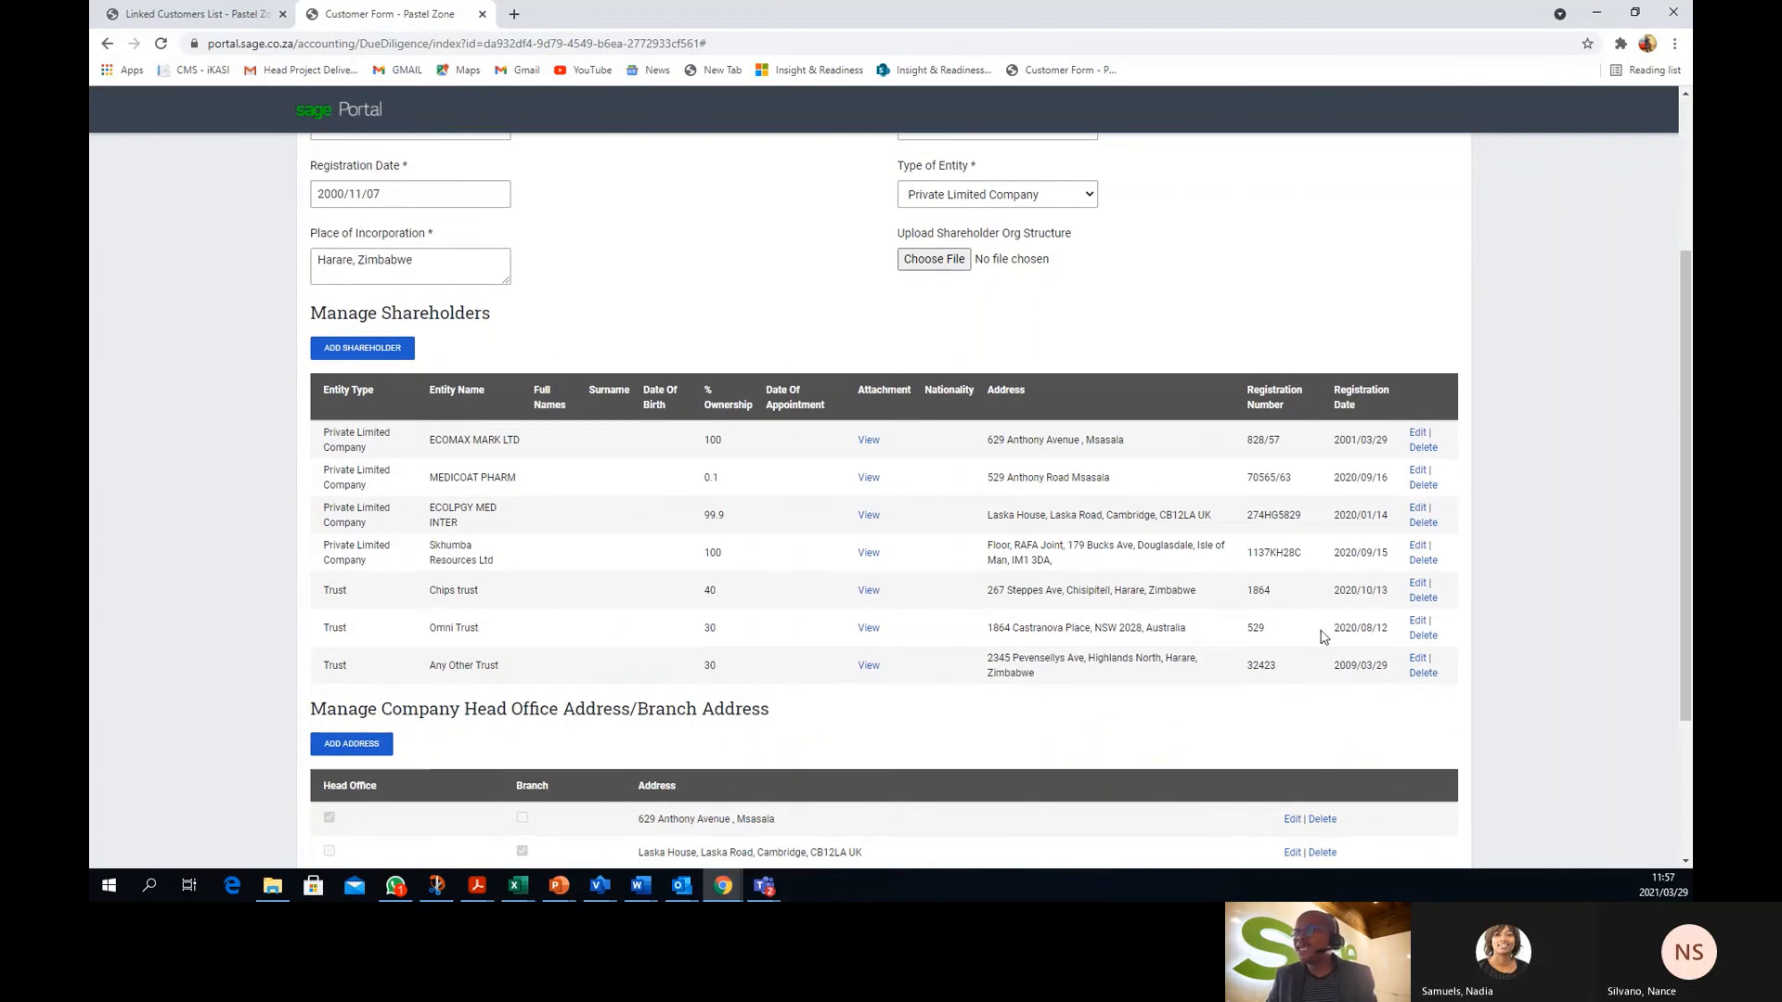
scroll(744, 377, "down", 2)
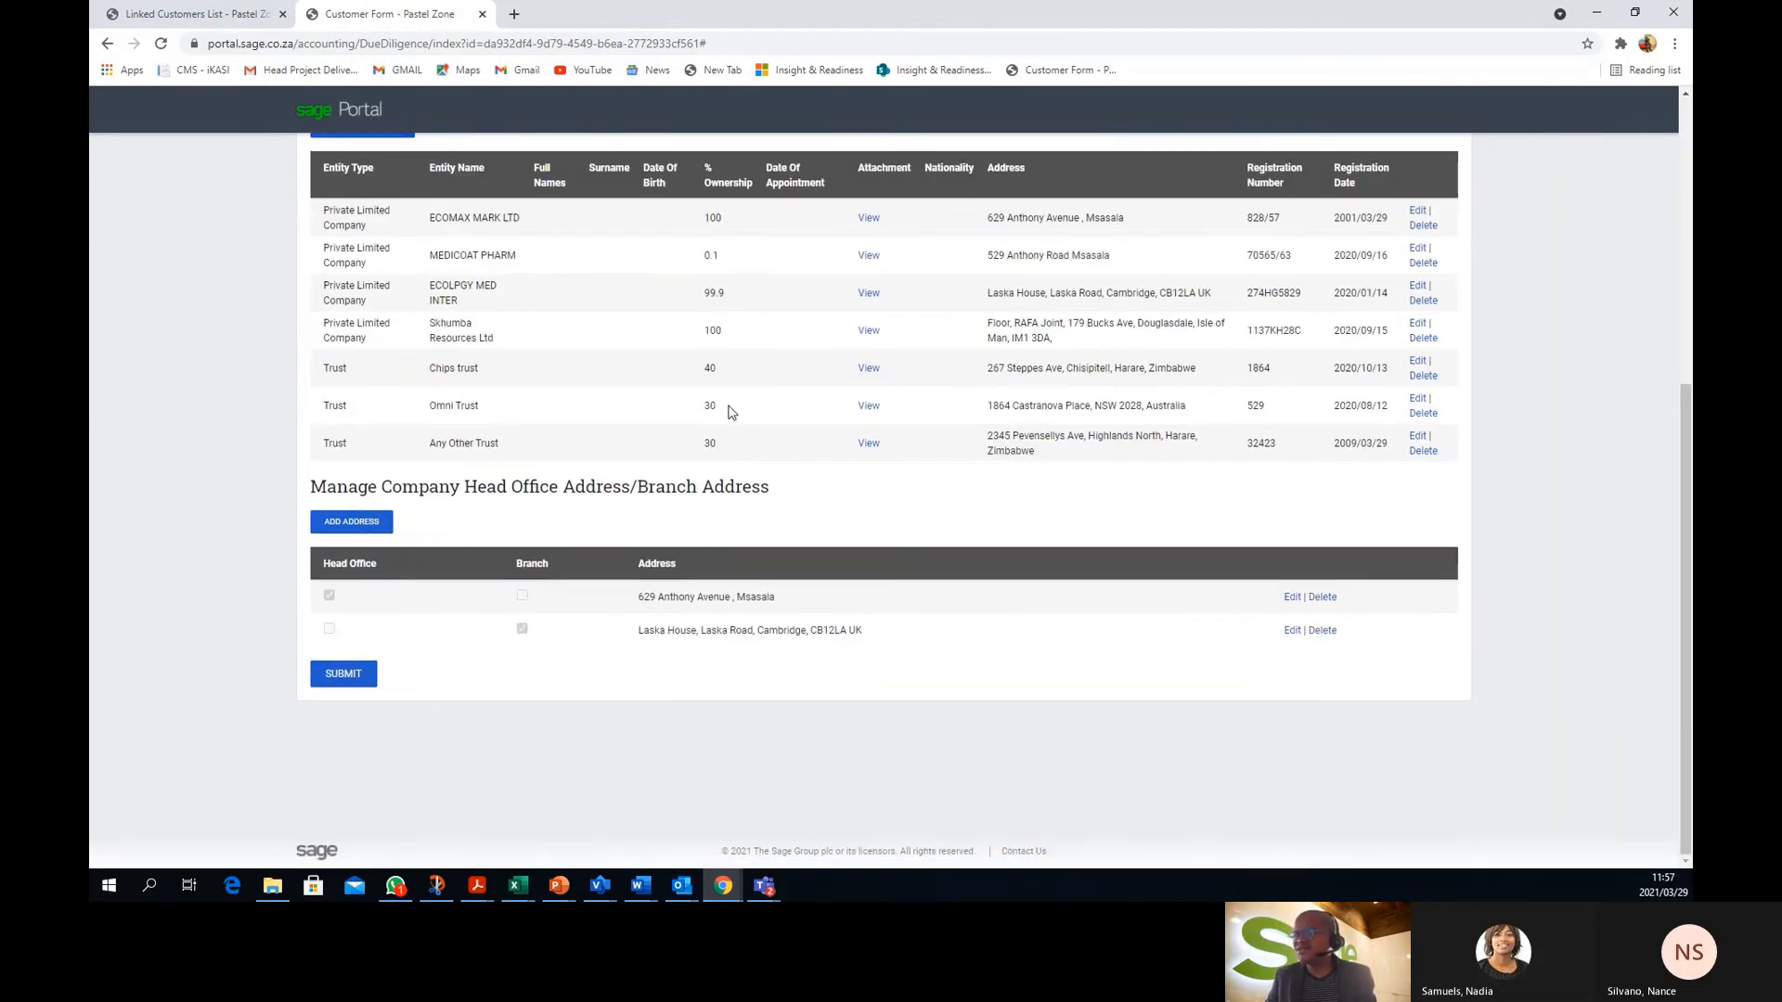
scroll(727, 405, "up", 5)
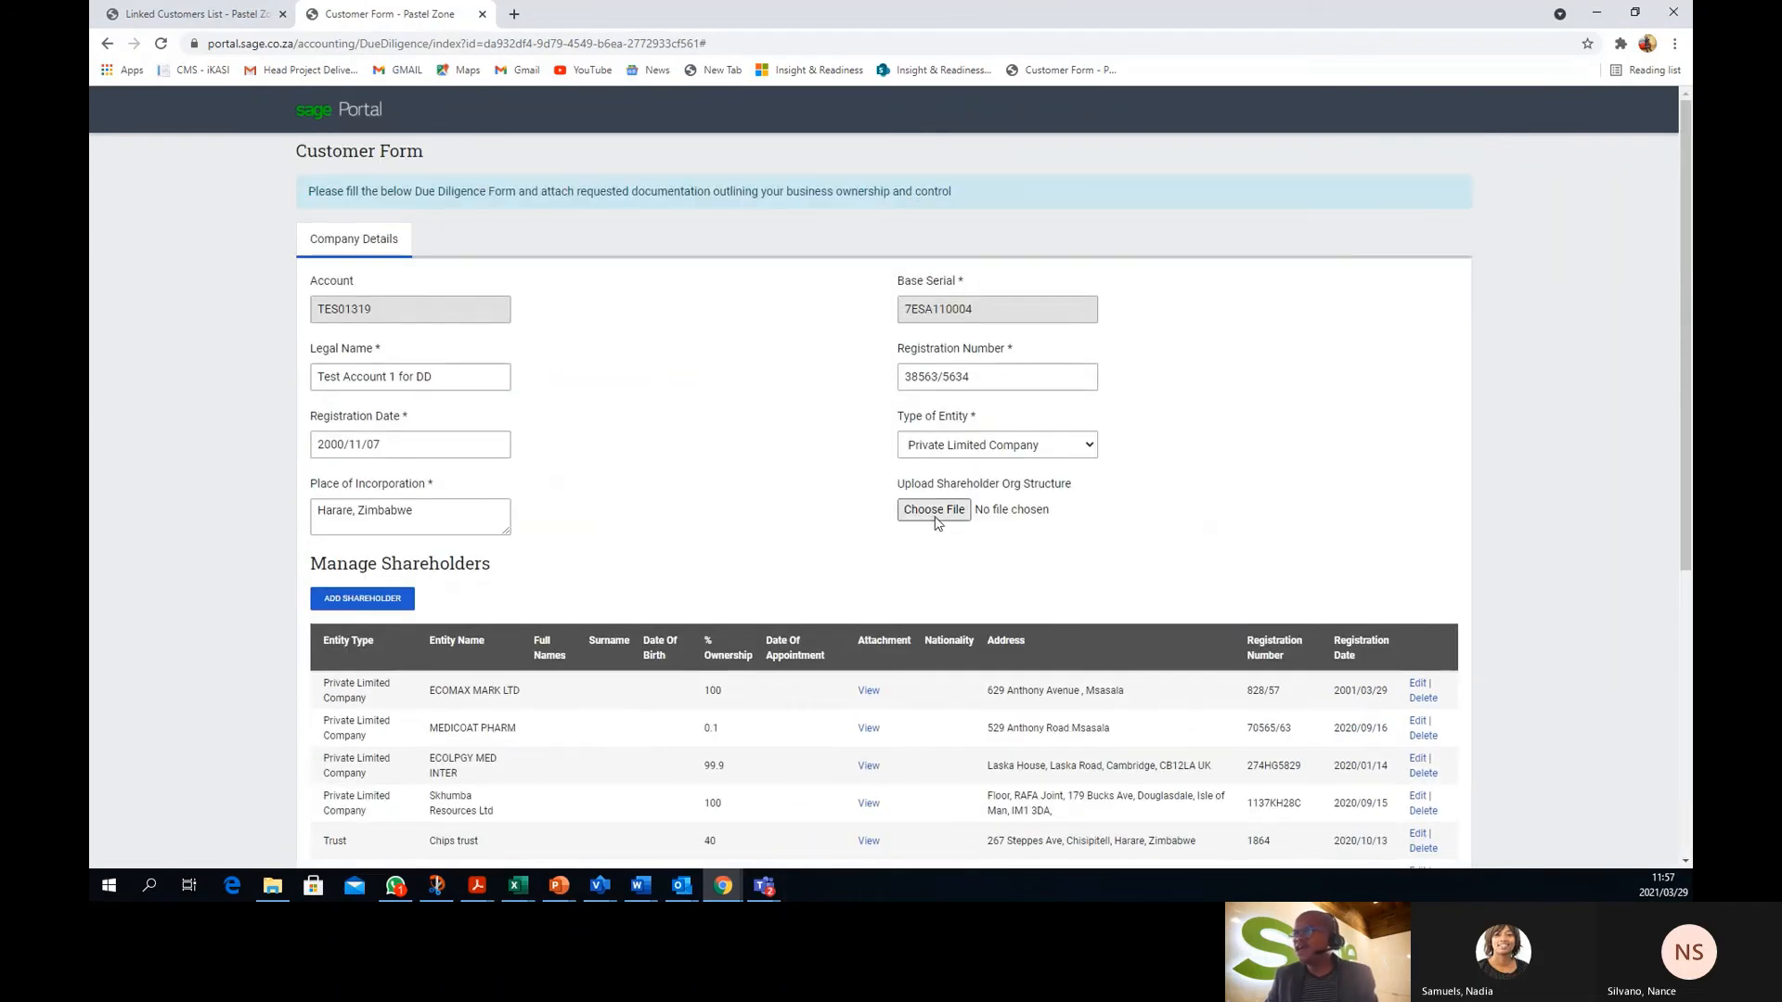
Attach Attachments.png as the shareholder org structure file and go to the SUBMIT button
left_click(935, 516)
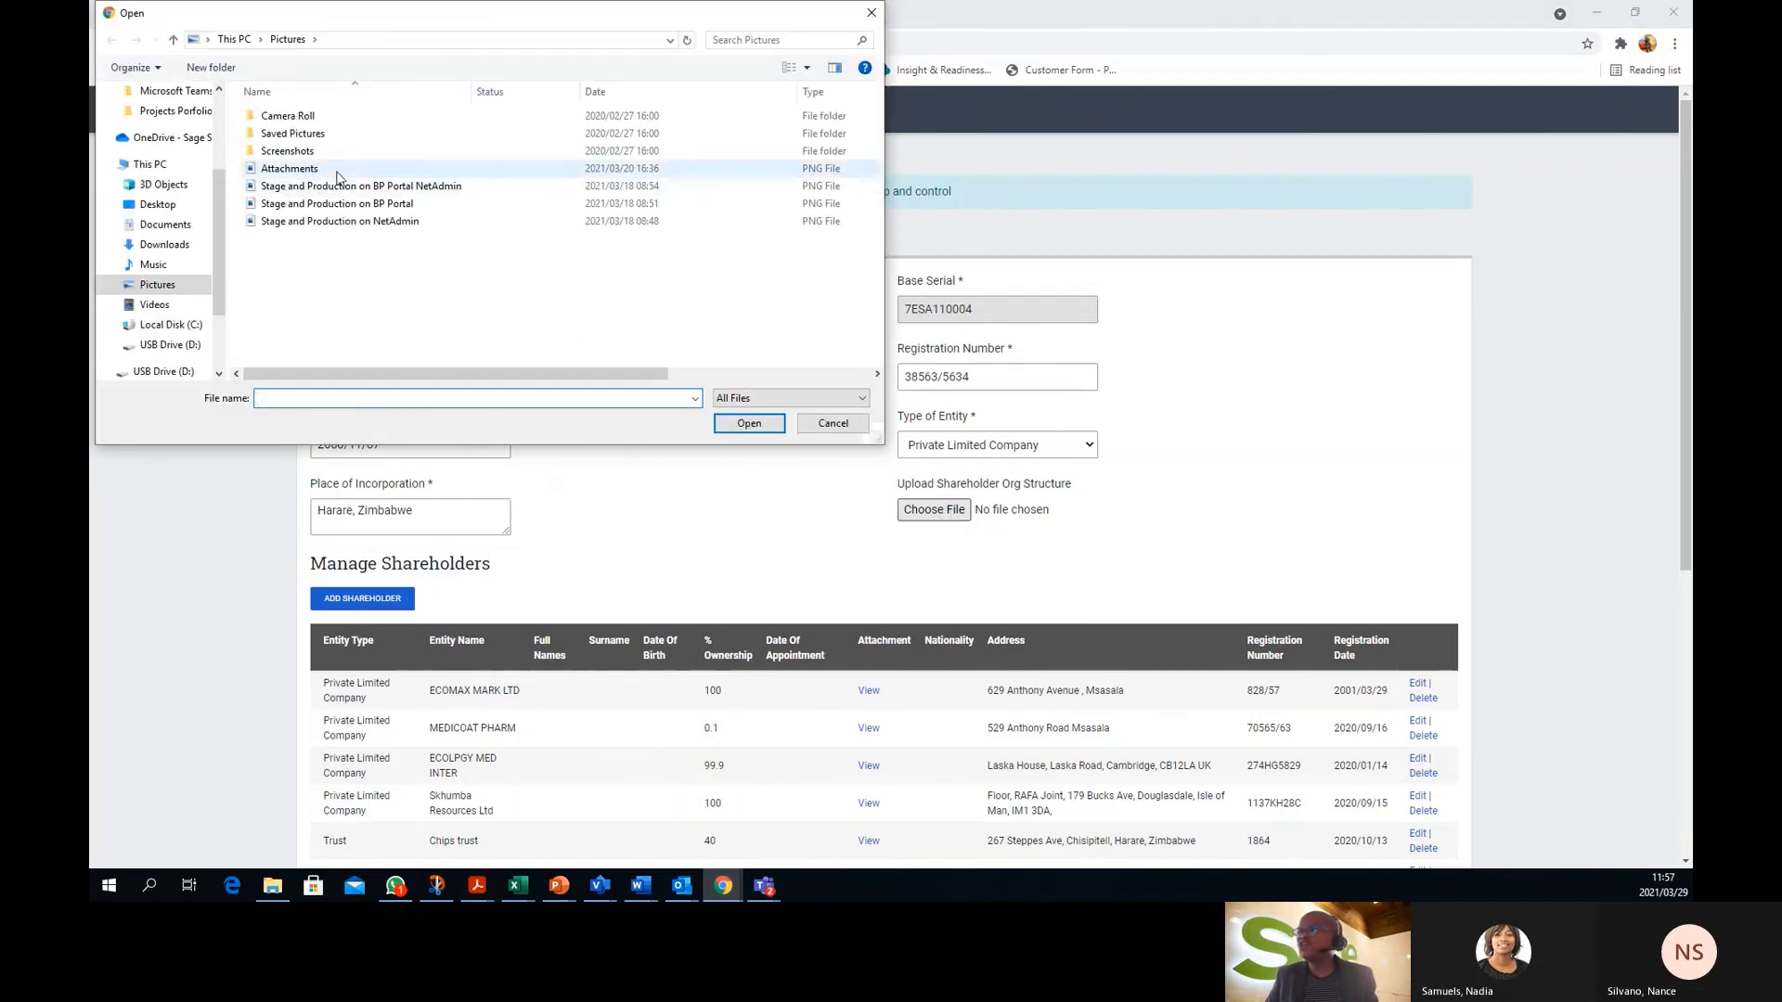
double_click(339, 173)
scroll(643, 513, "down", 1)
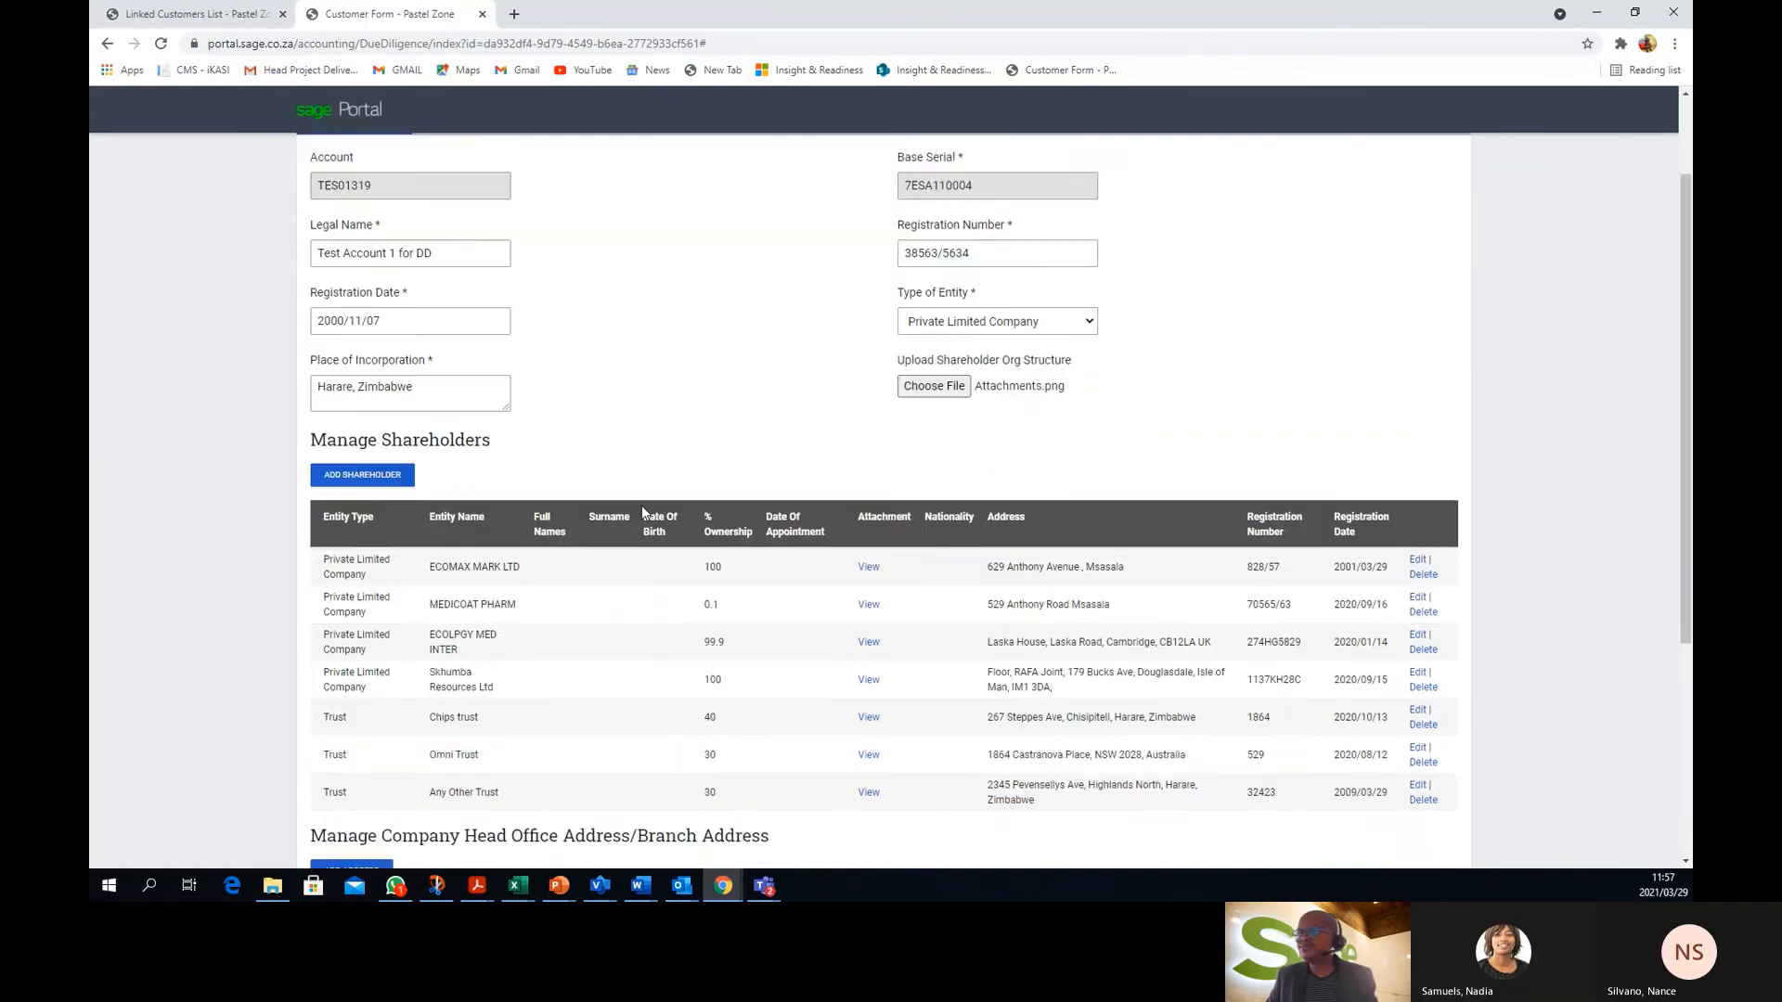
scroll(642, 512, "down", 3)
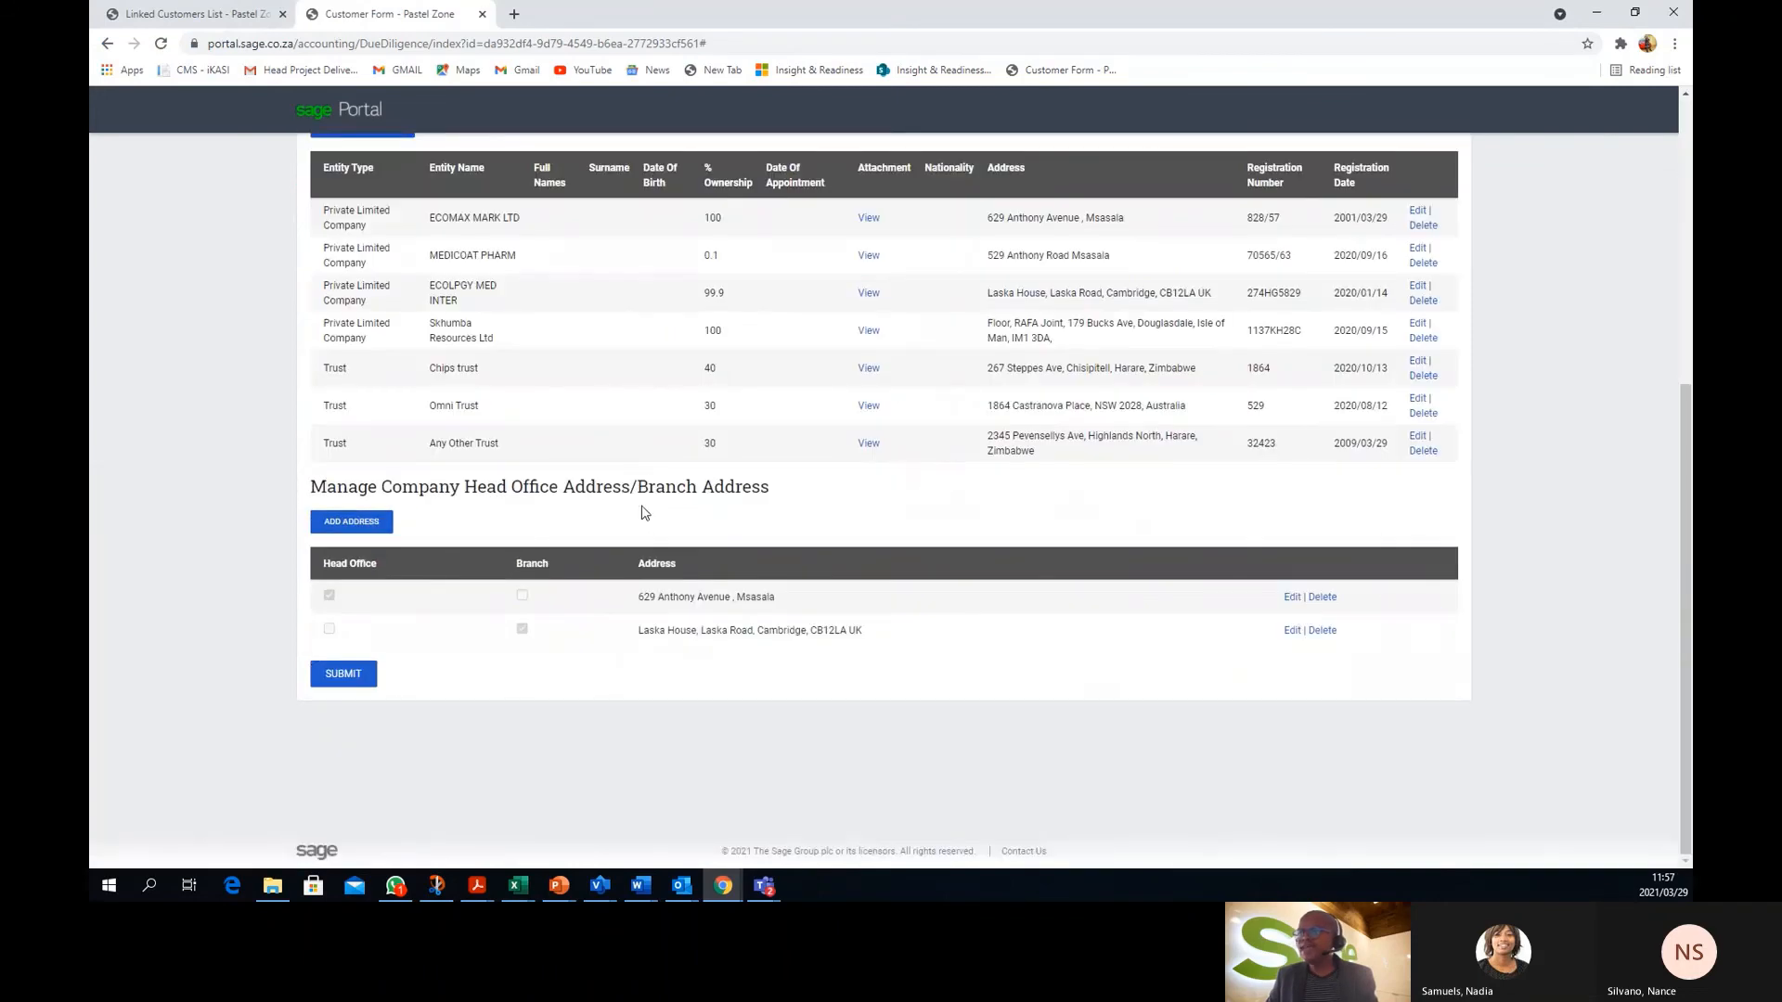
left_click(336, 684)
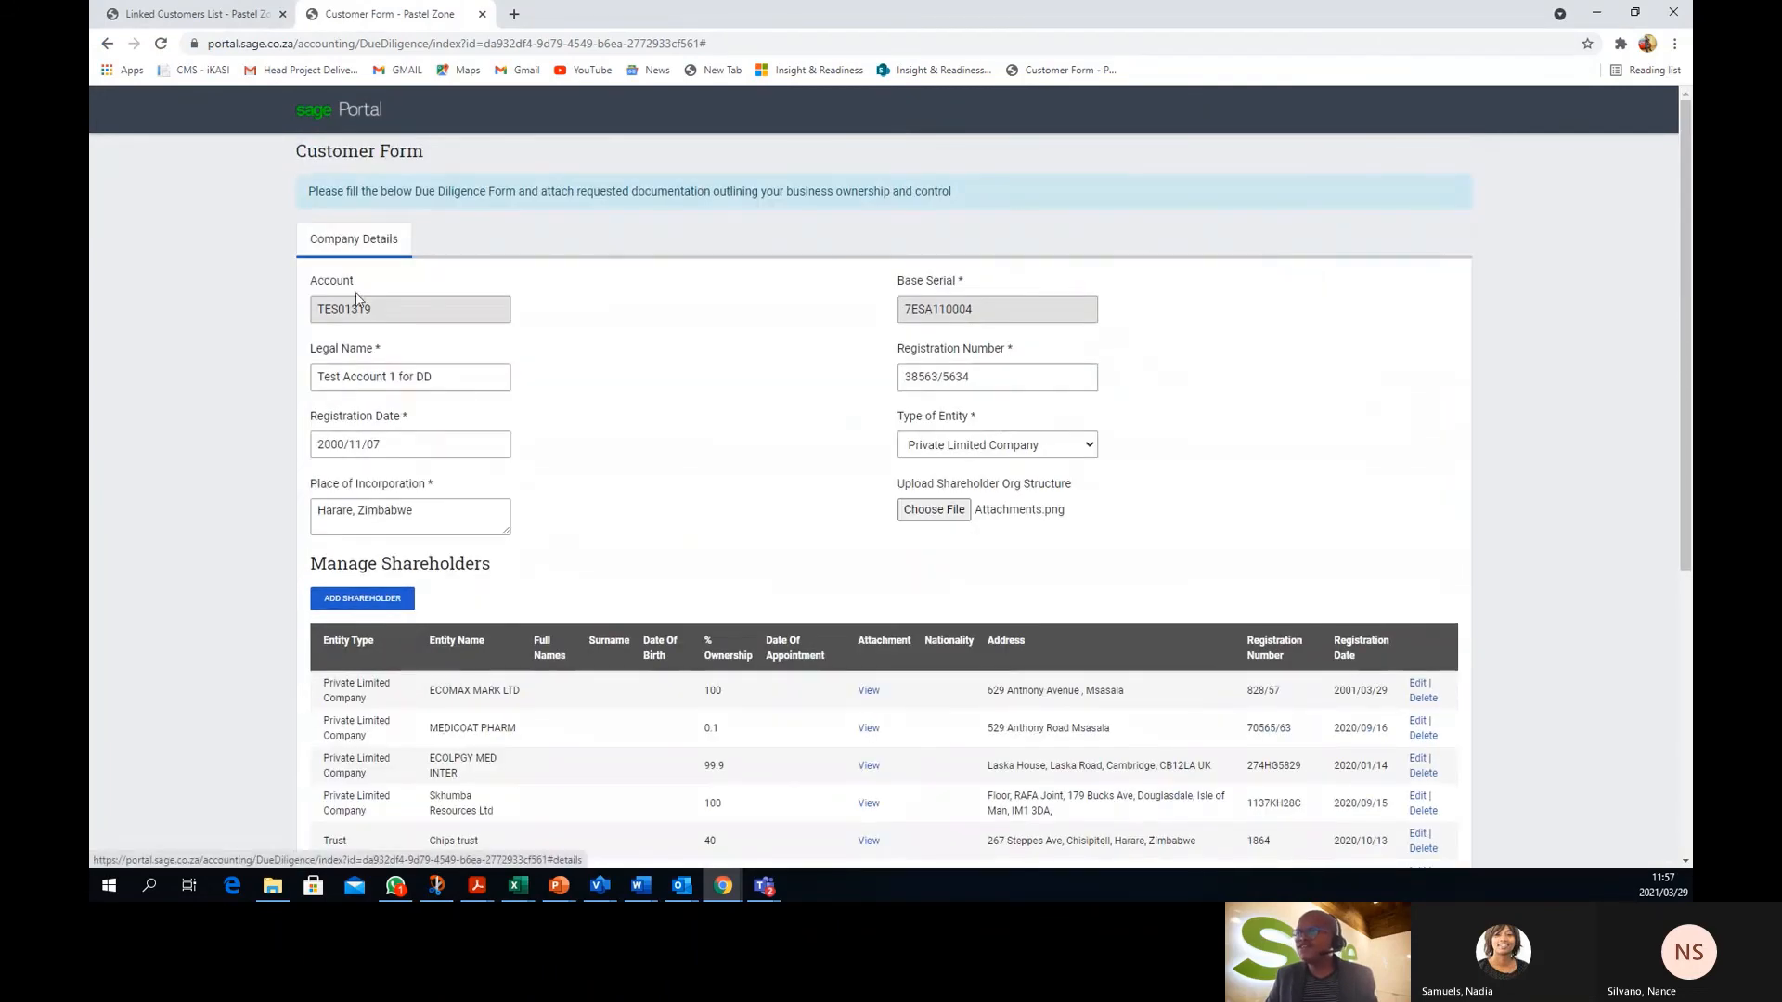
scroll(557, 436, "down", 3)
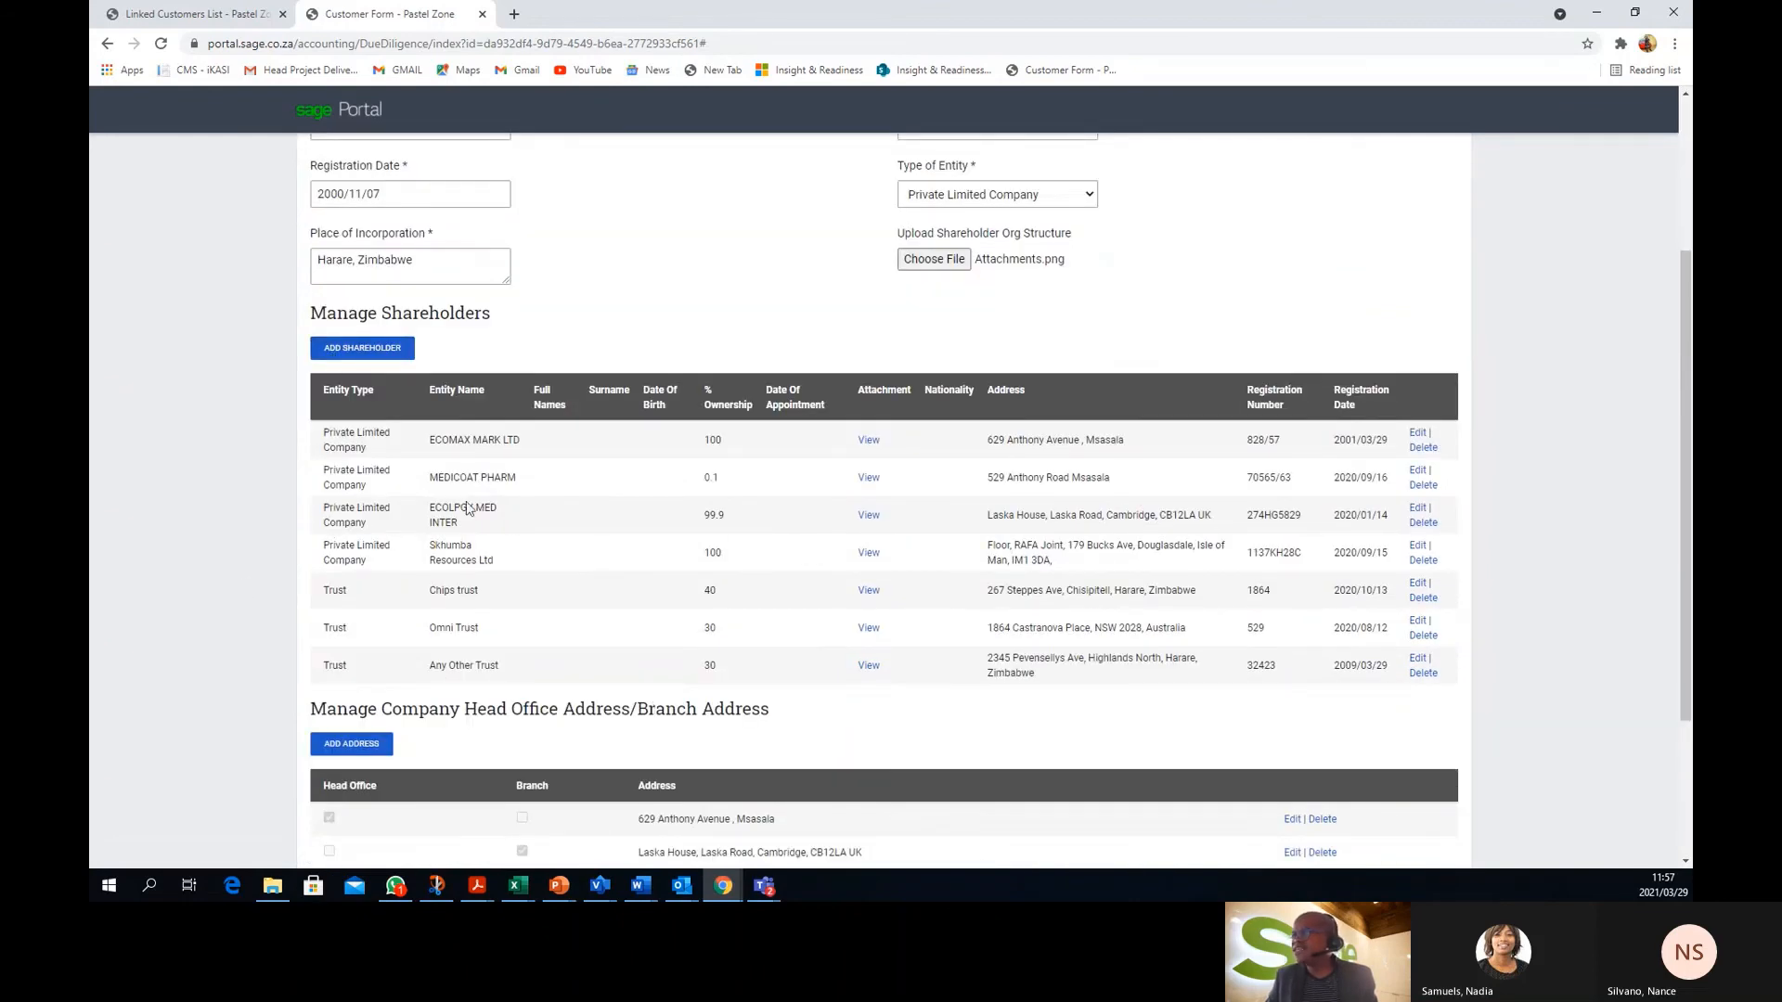
scroll(345, 752, "down", 3)
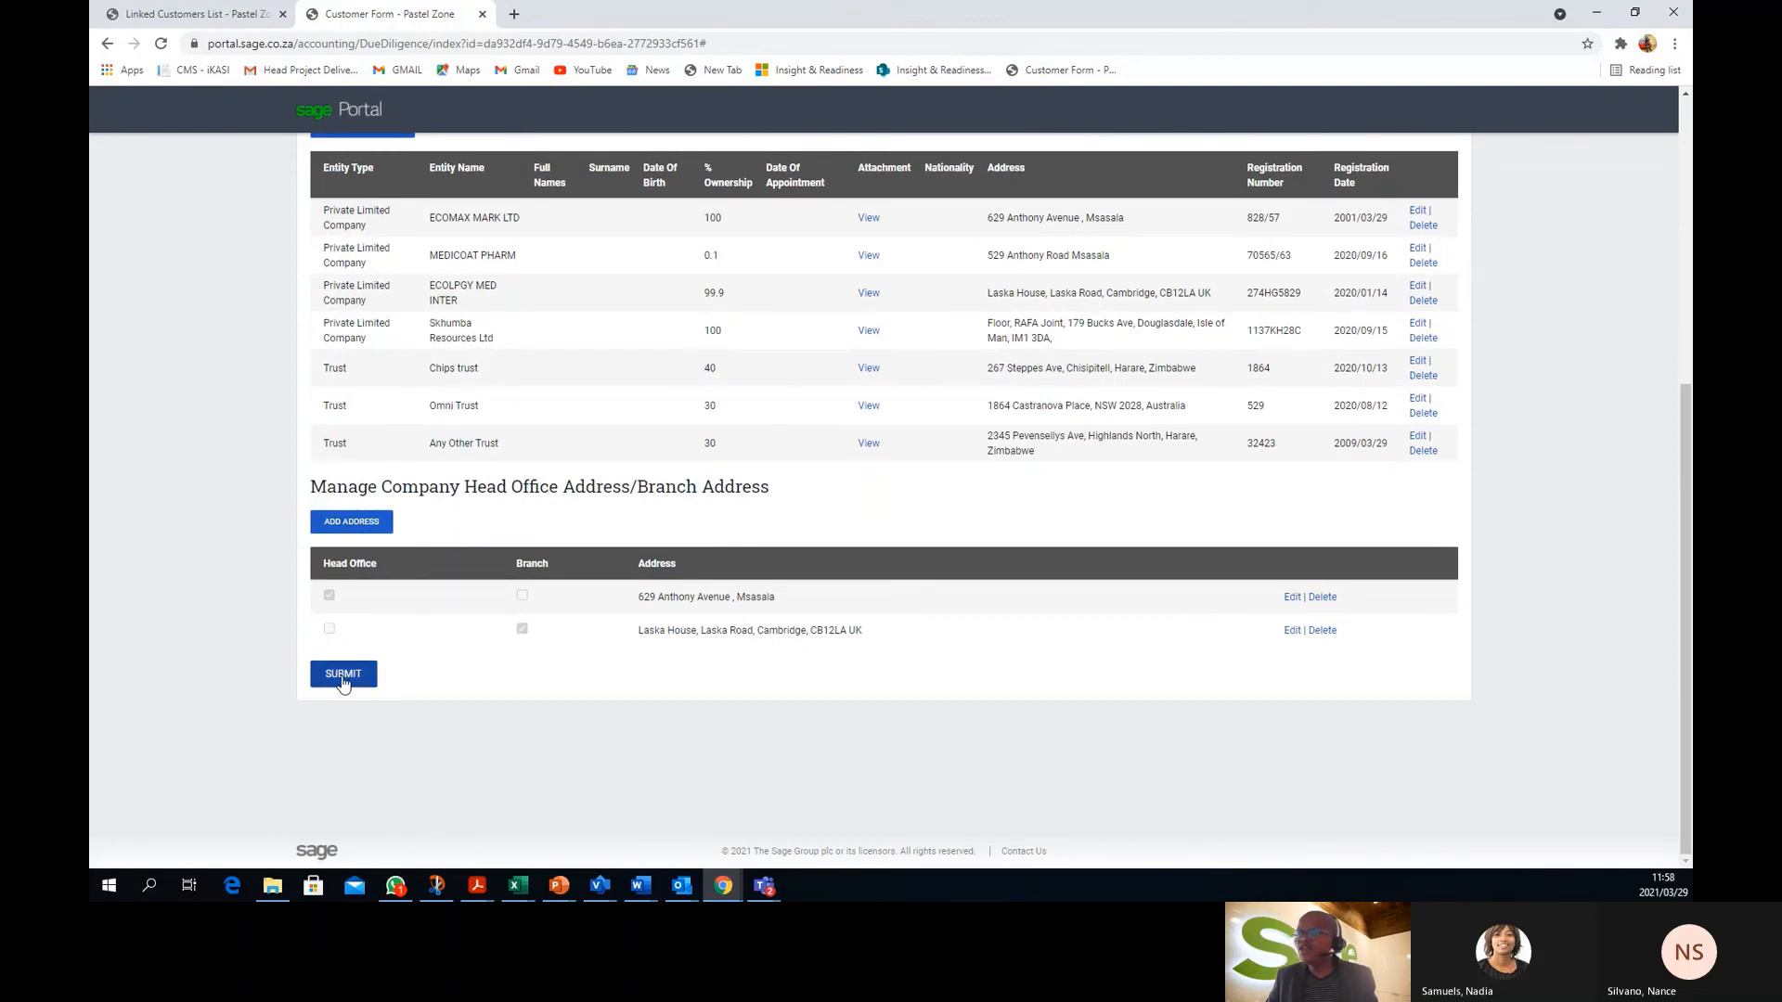
Submit the Due Diligence form to Sage for review, confirming with YES
left_click(343, 675)
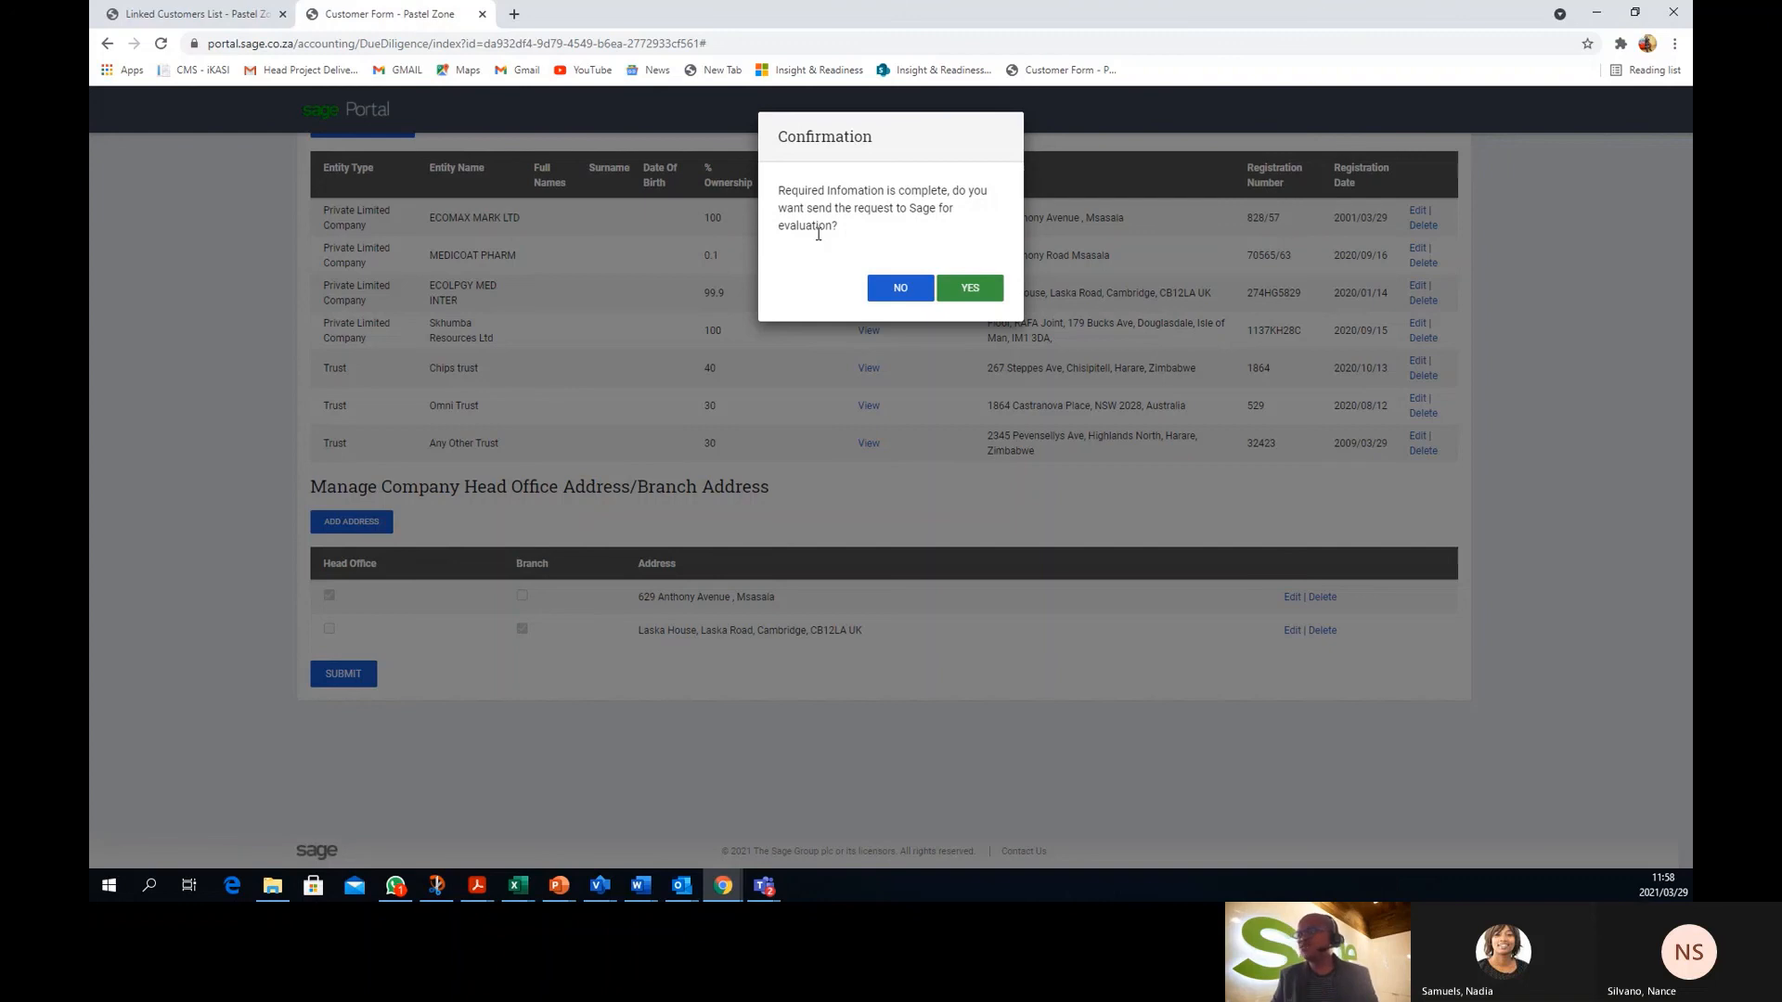
left_click(976, 290)
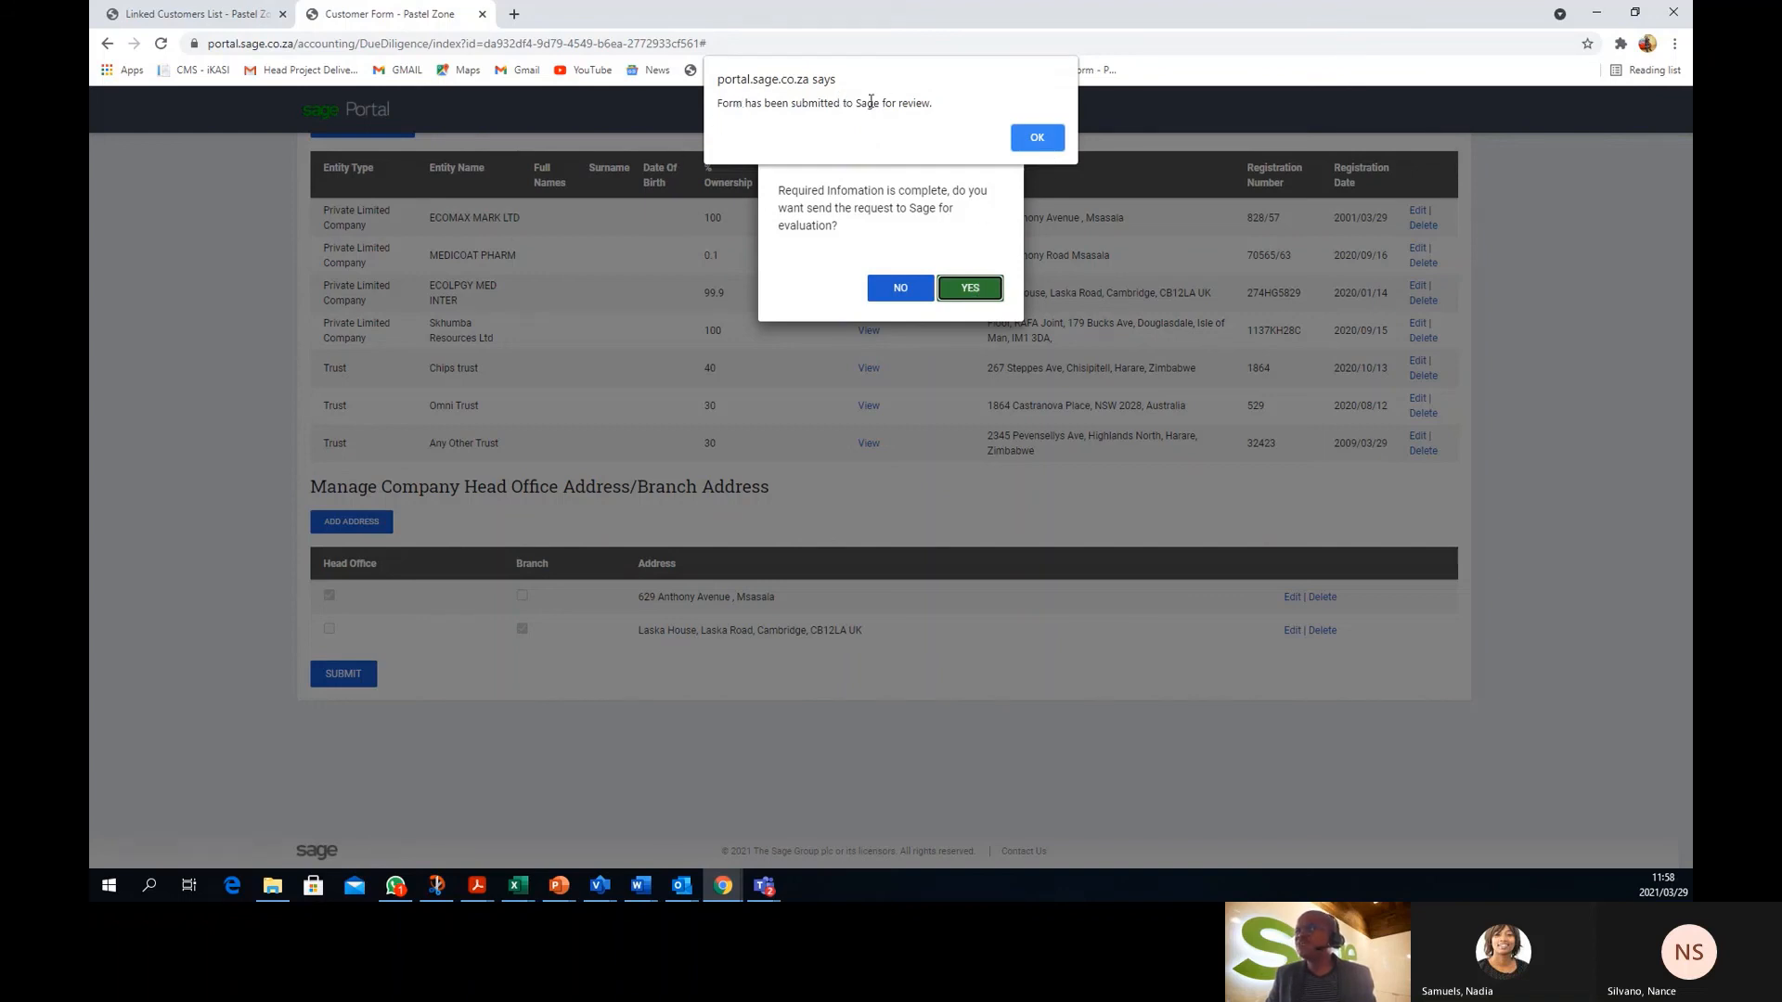
left_click(1037, 139)
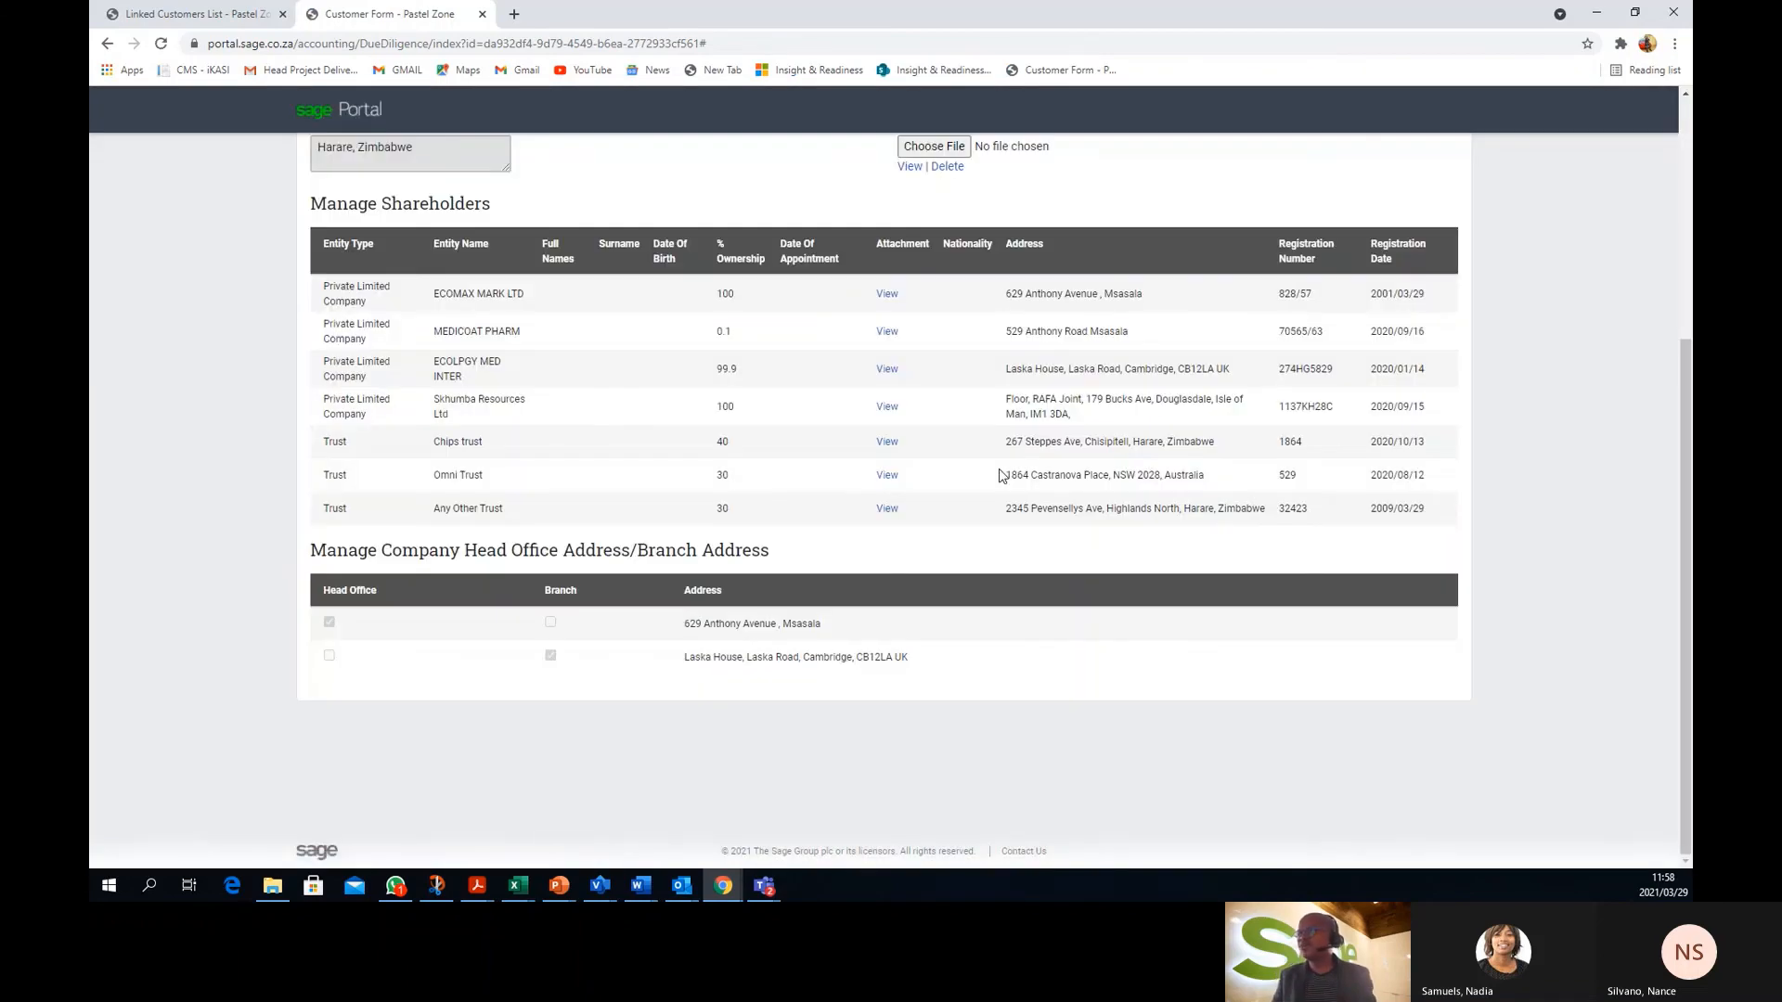
Review the read-only submitted form, then return to the Customers Due for Renewal list
scroll(1000, 475, "up", 4)
scroll(1000, 476, "up", 1)
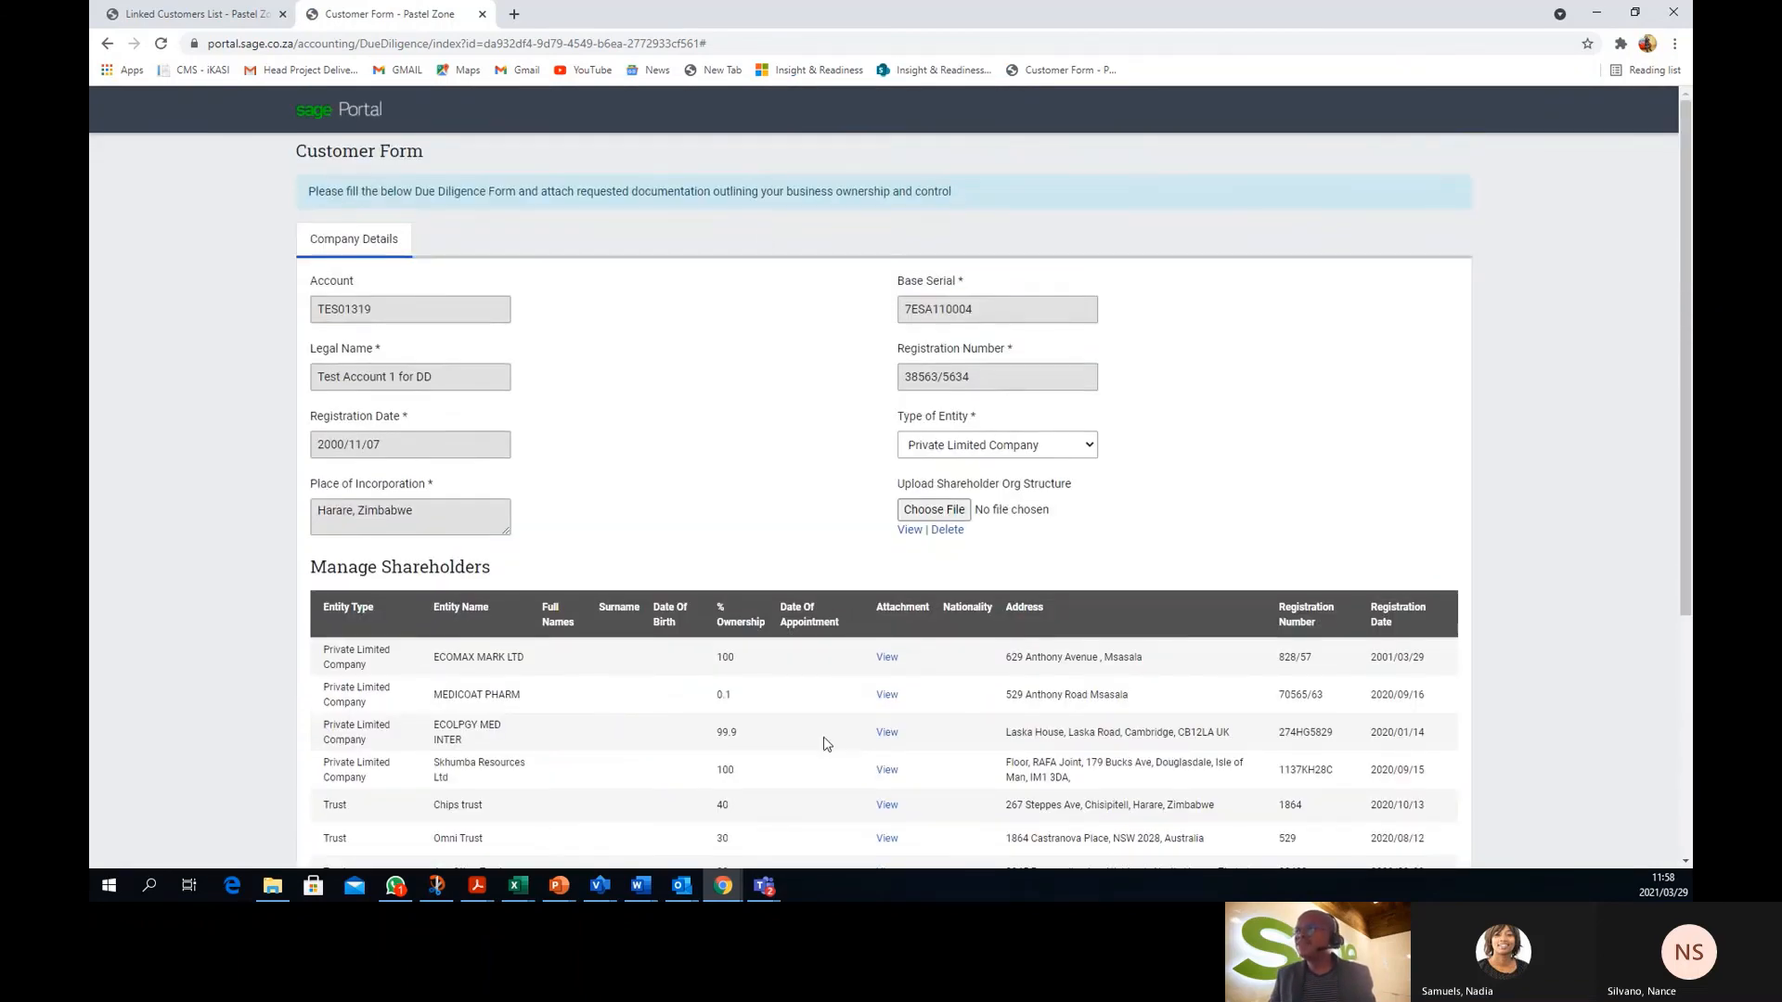
scroll(644, 362, "down", 5)
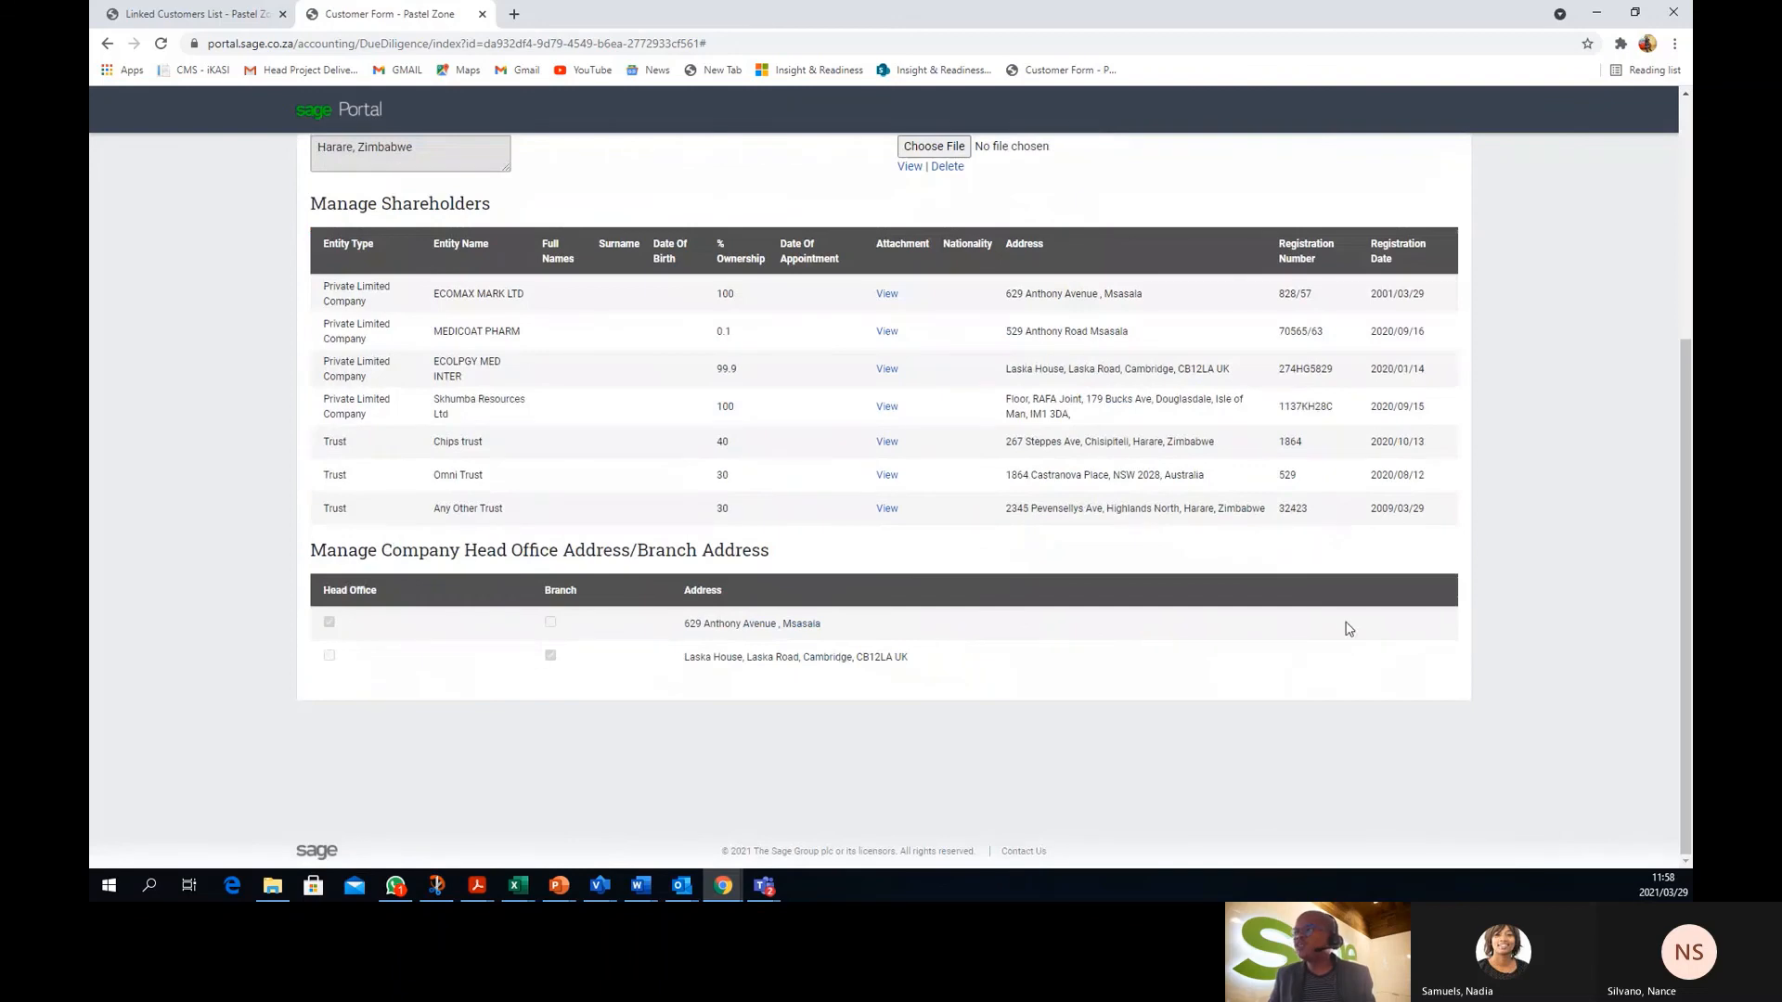
scroll(746, 544, "up", 1)
scroll(746, 544, "up", 2)
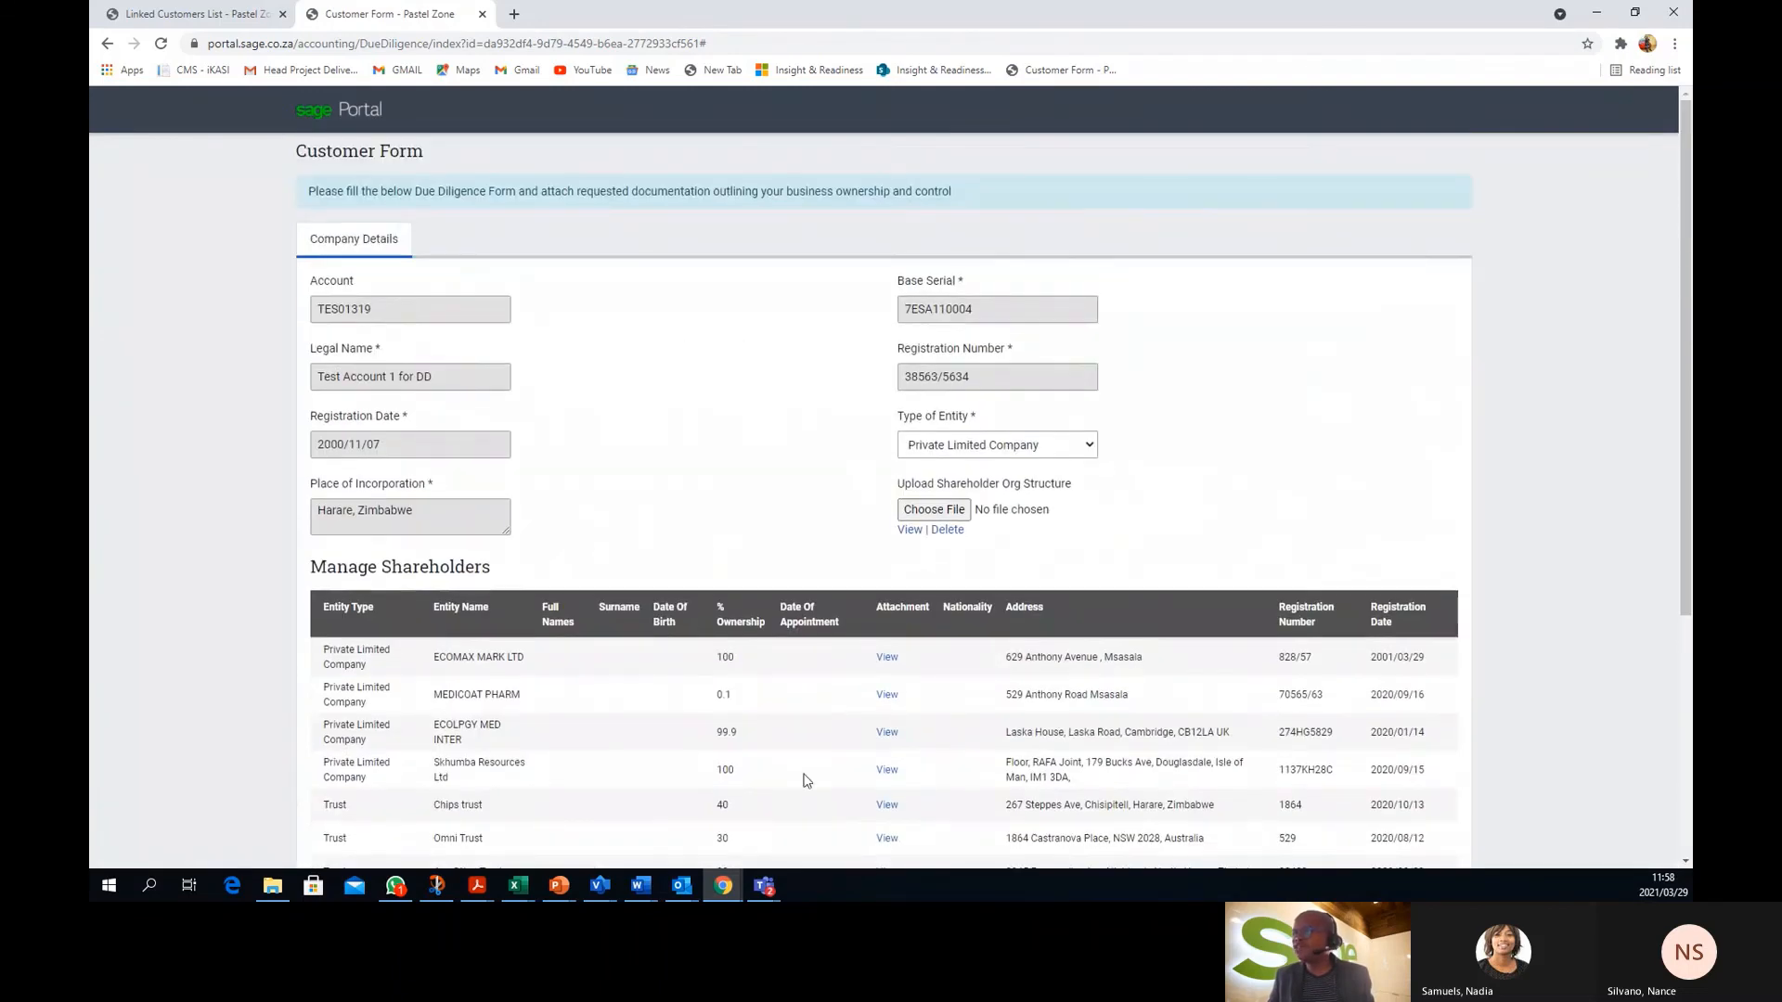
scroll(704, 628, "down", 2)
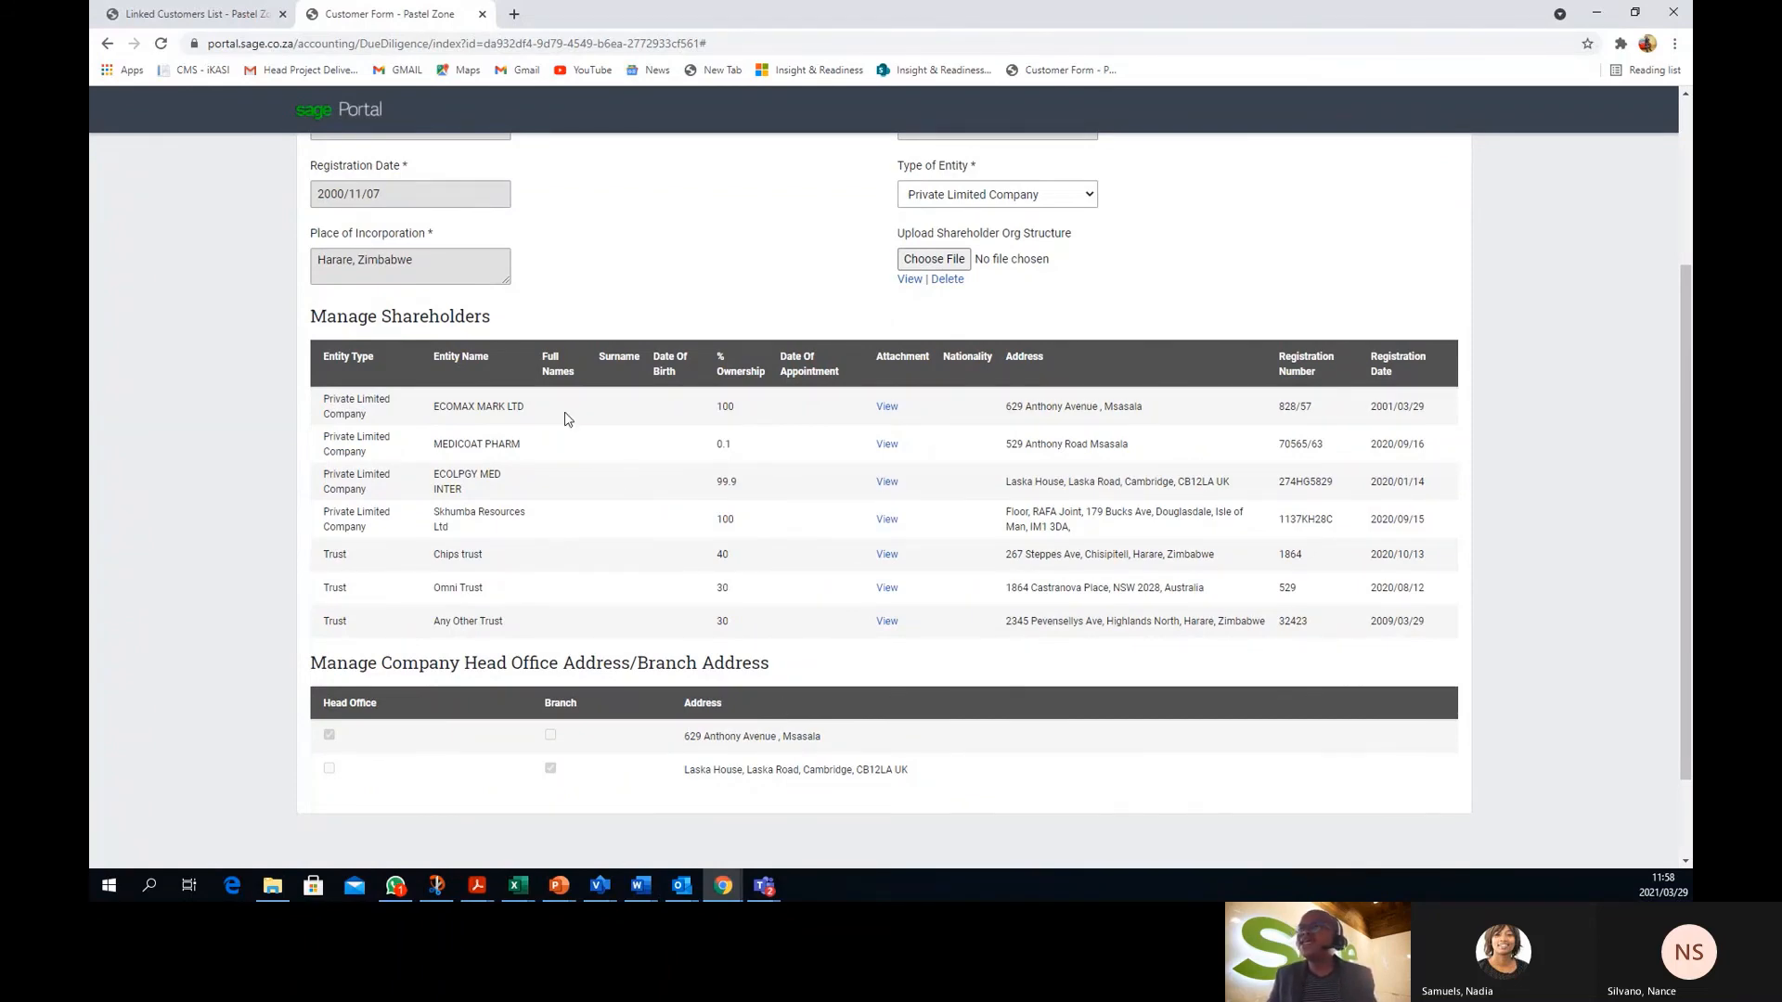
left_click(195, 15)
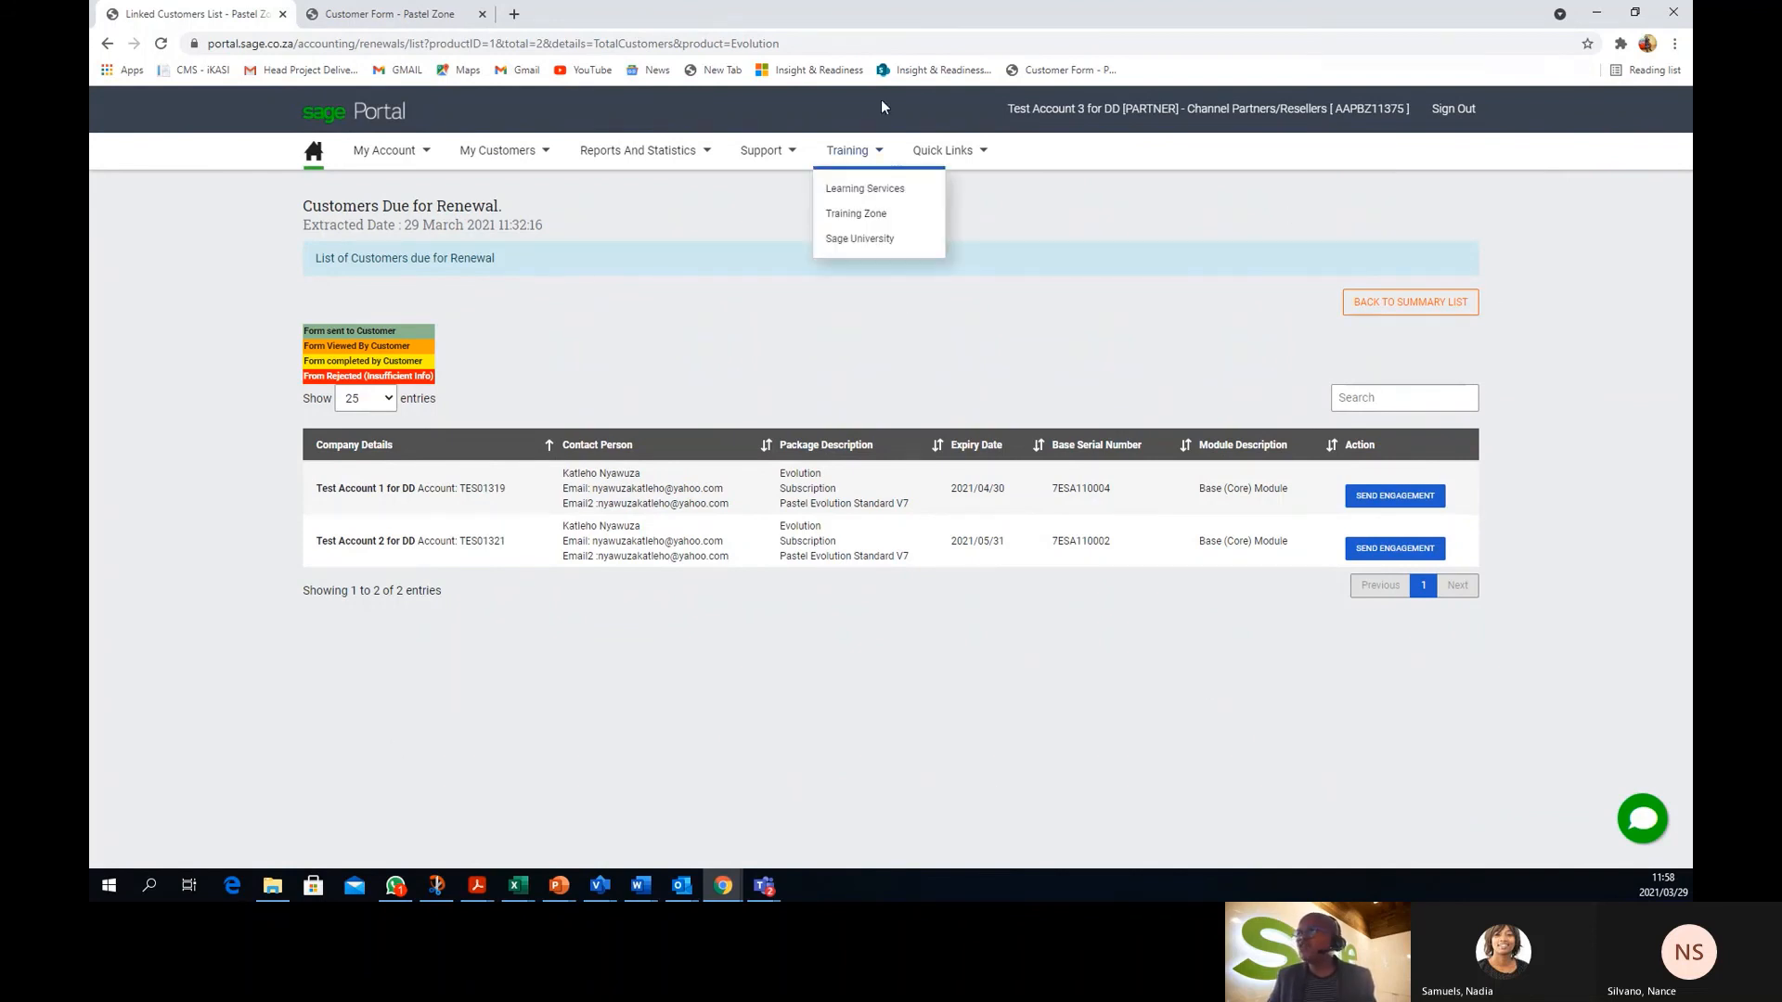
Reload the renewal list and highlight the Date Sent, Link Clicked, Reference, Sage Status and PO Amount lines
left_click(869, 45)
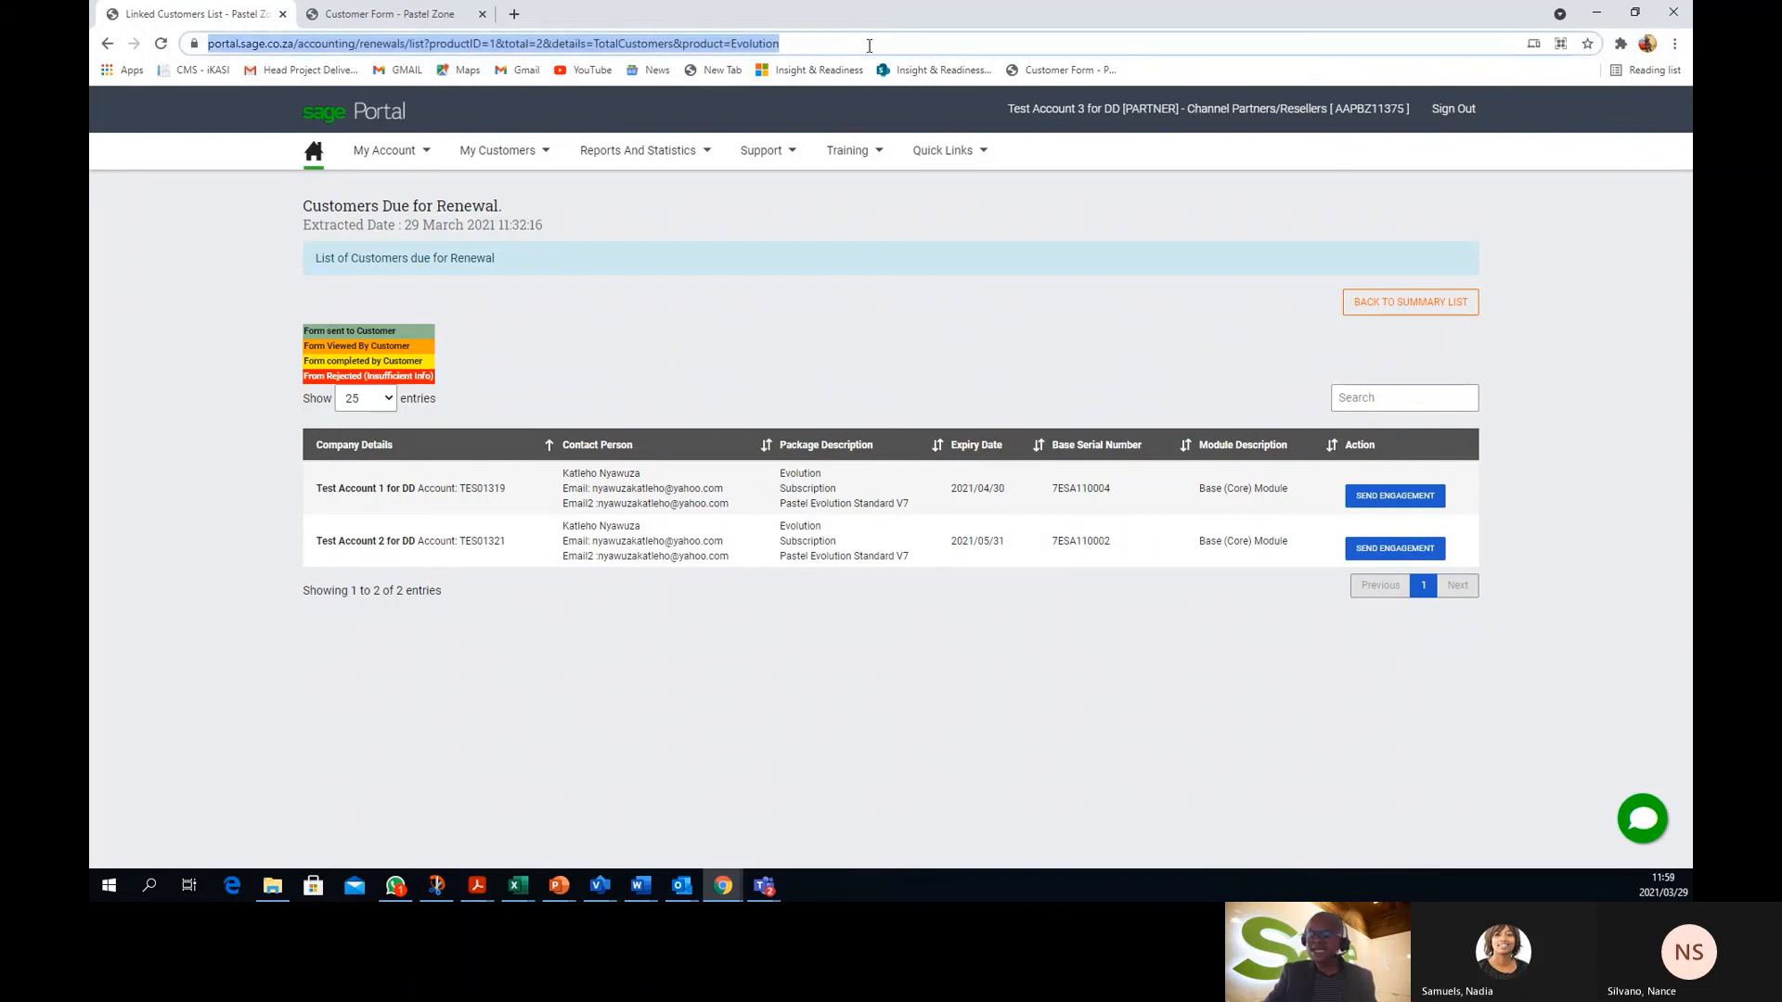
key("Return")
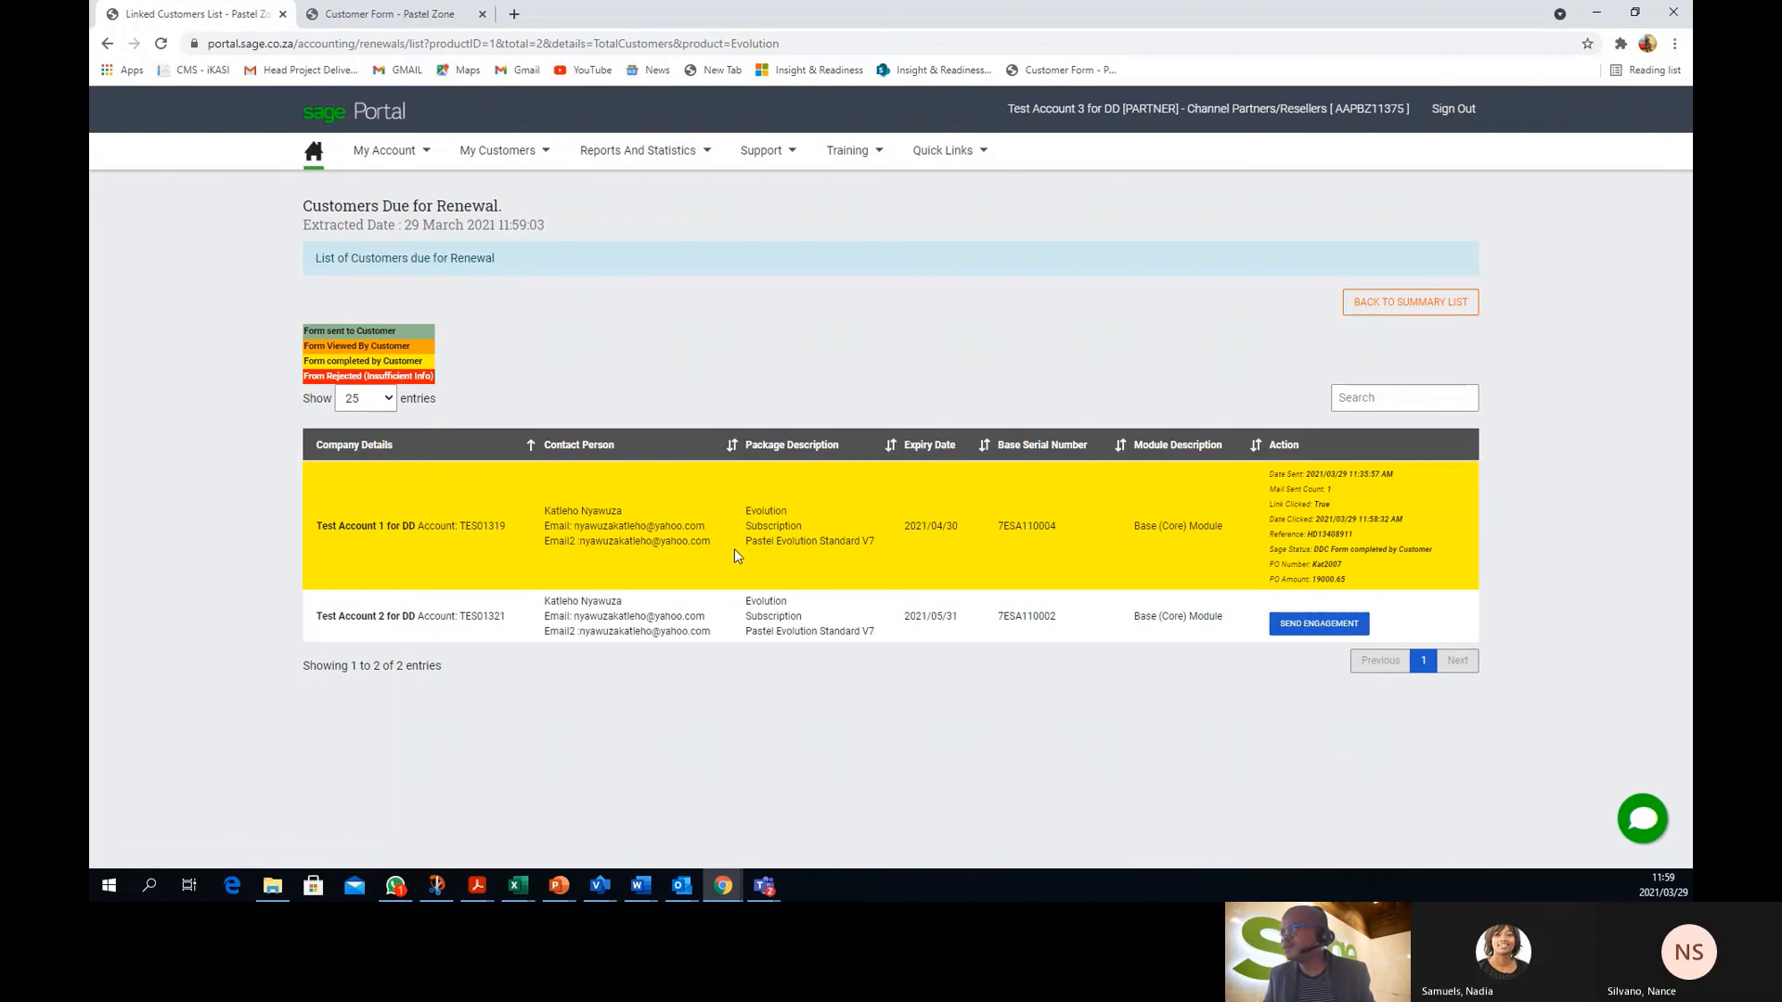
left_click_drag(1306, 474, 1394, 474)
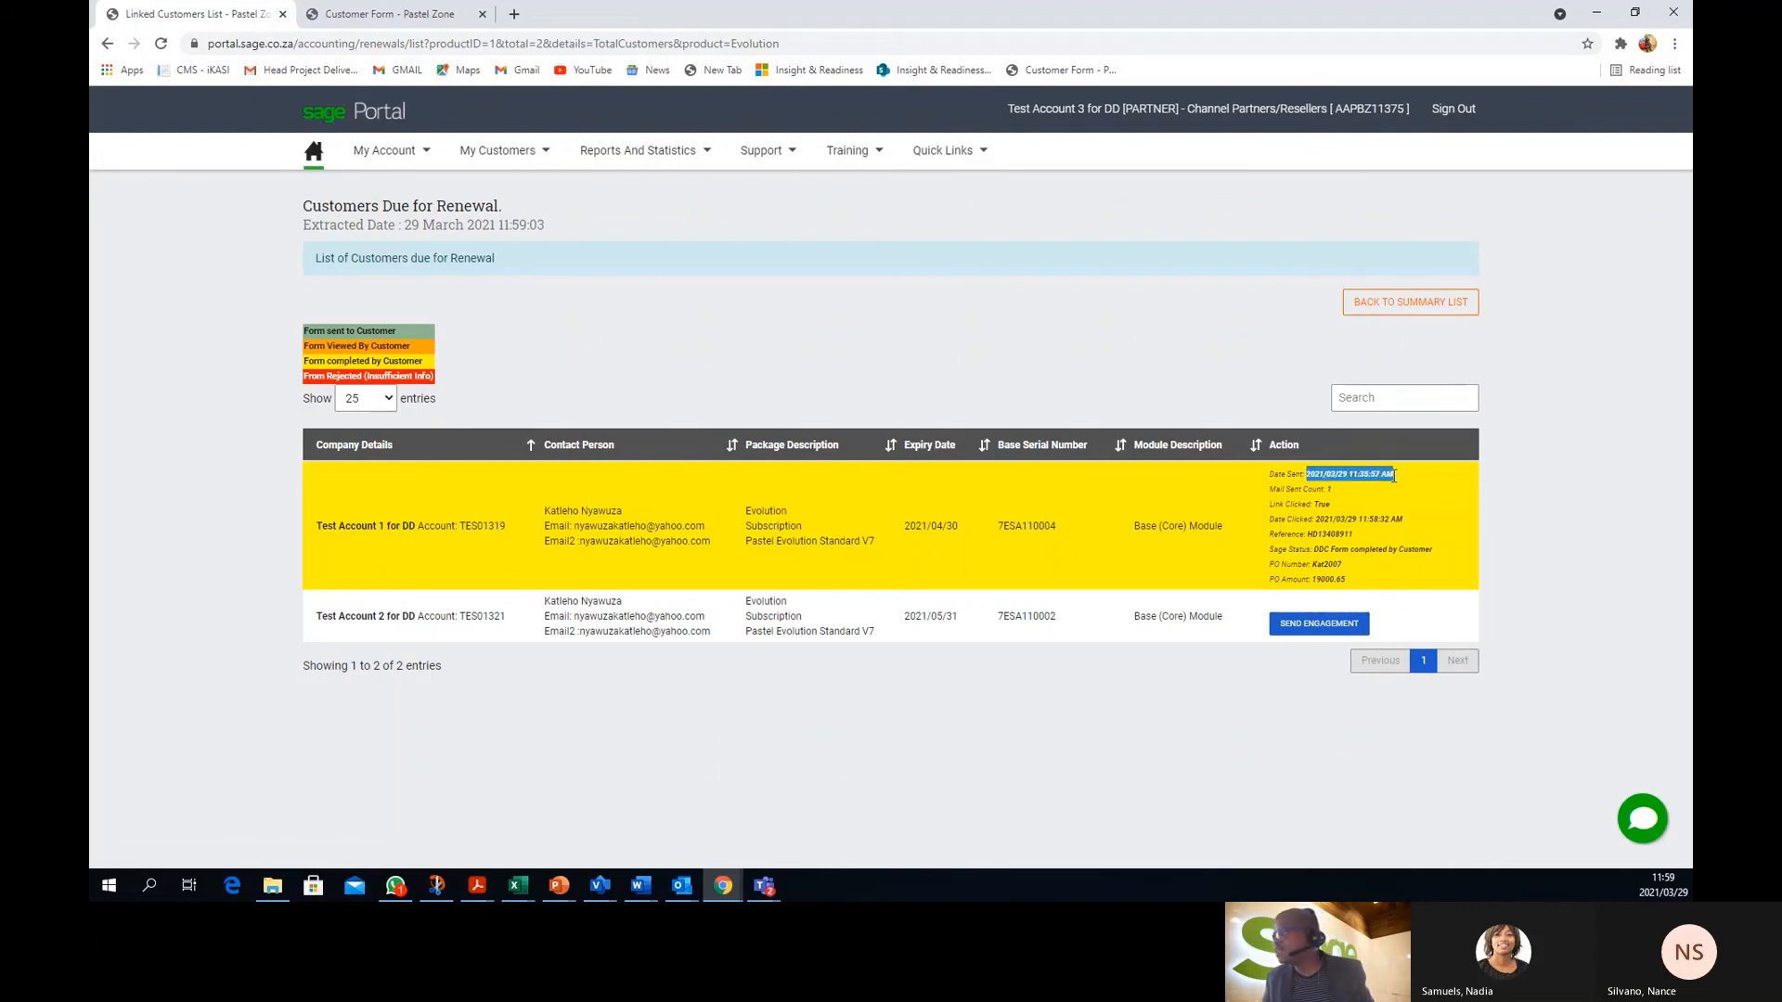
left_click_drag(1275, 504, 1404, 528)
left_click_drag(1274, 535, 1356, 539)
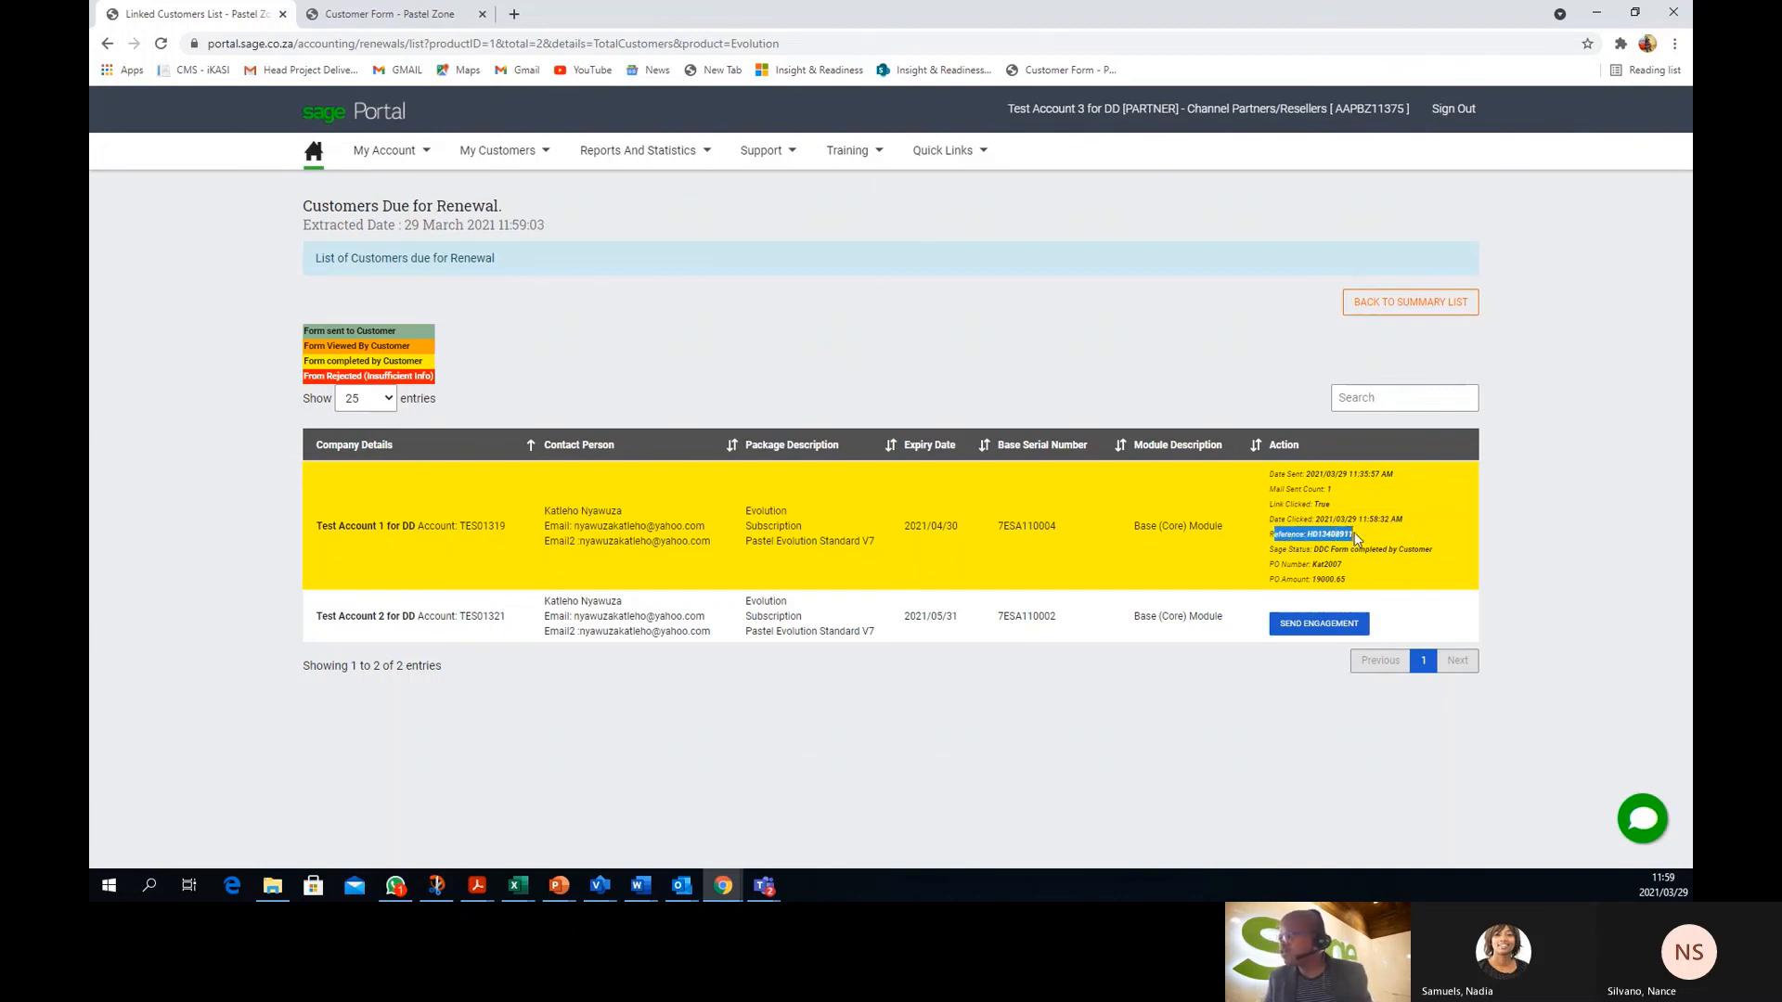
left_click_drag(1271, 549, 1438, 551)
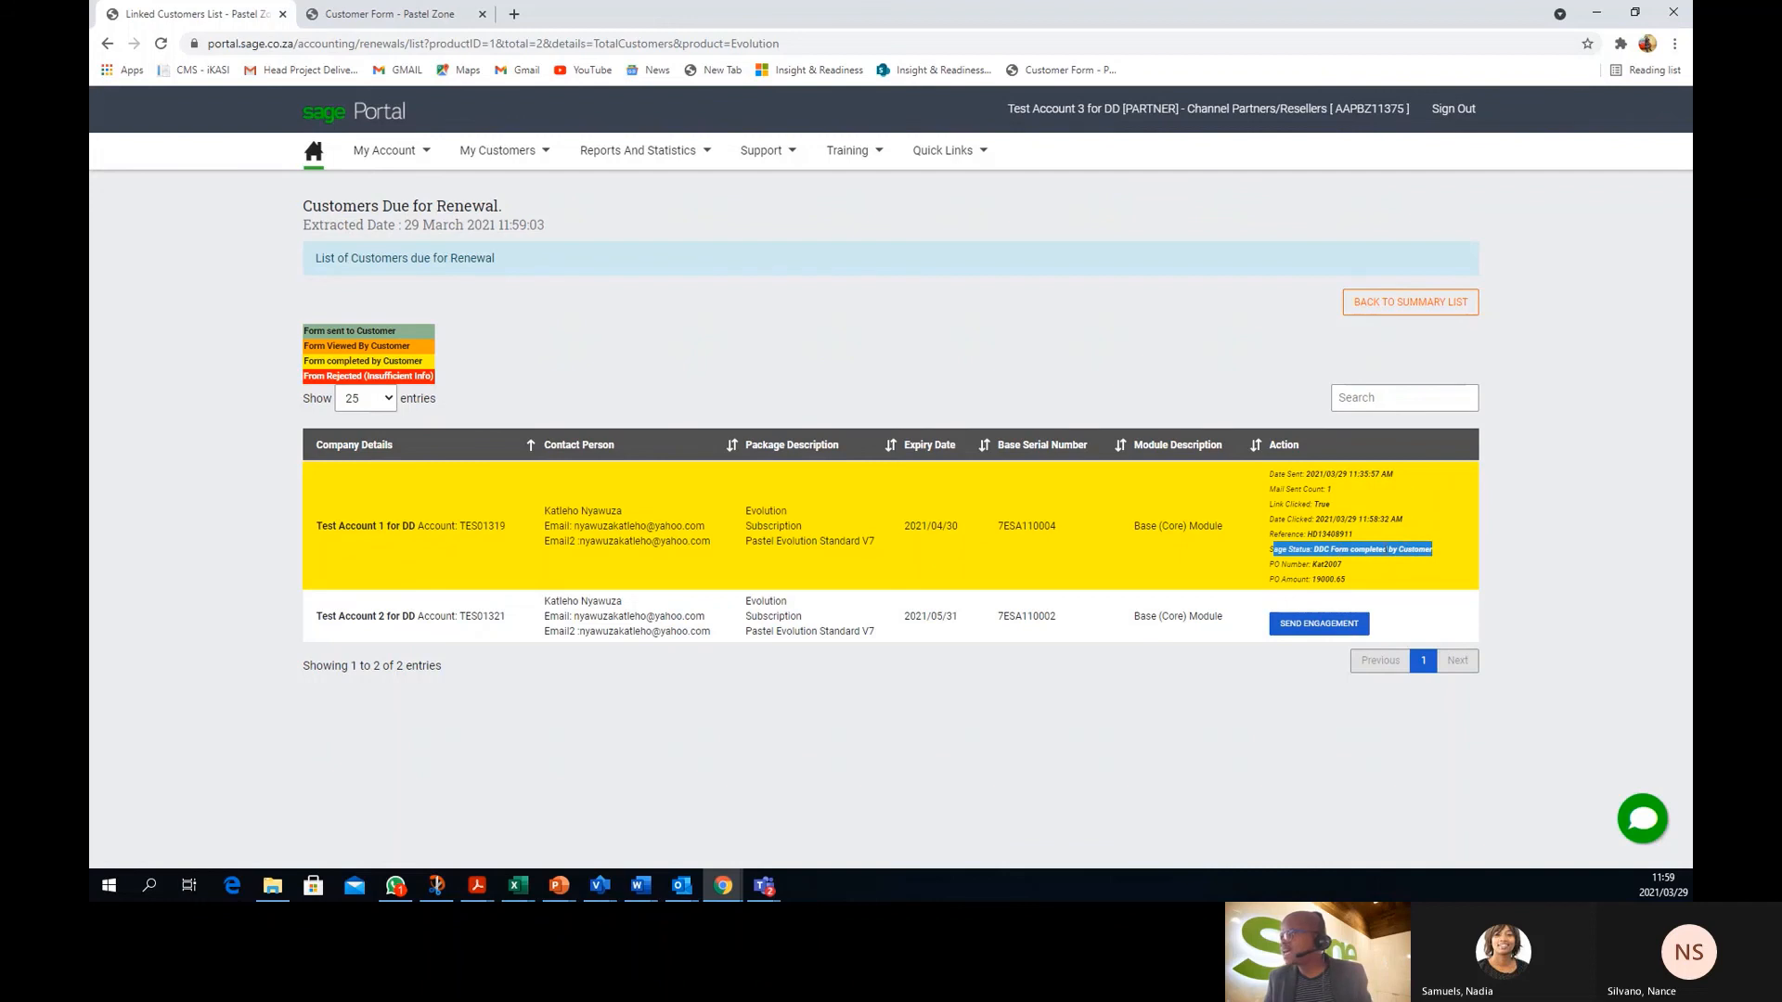
left_click_drag(1270, 580, 1361, 593)
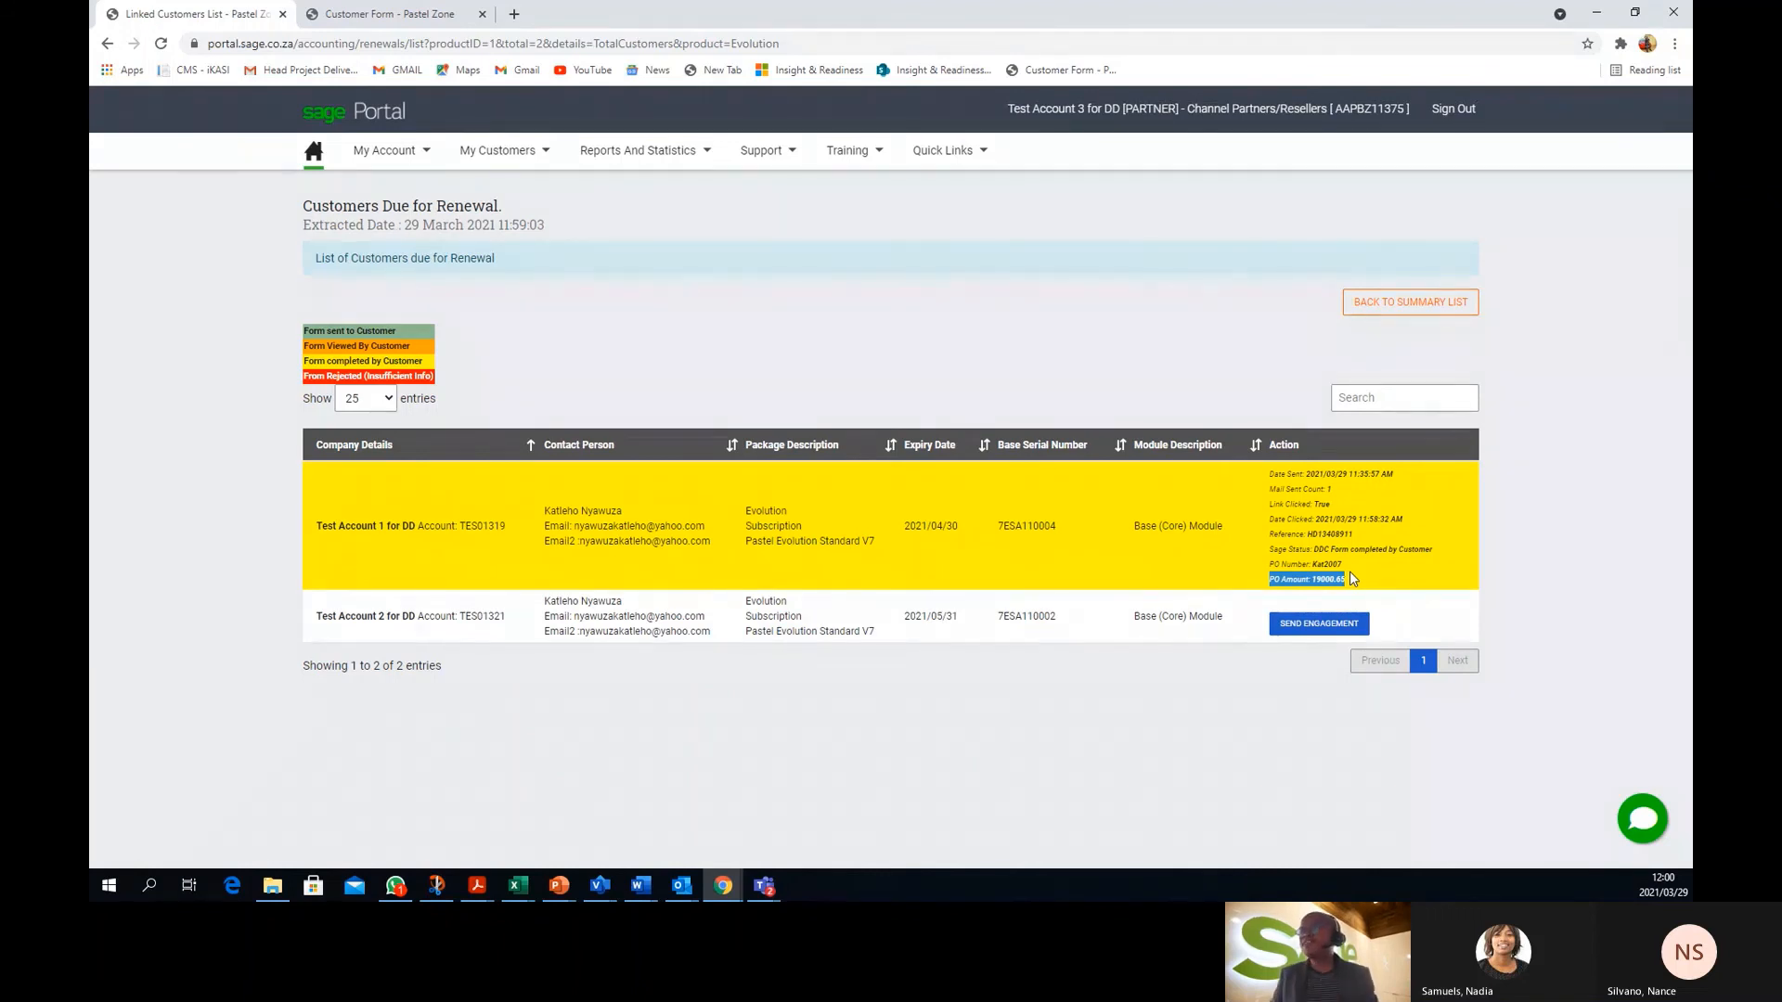
Stop recording the DD Check-In meeting in Microsoft Teams from More actions
left_click(764, 886)
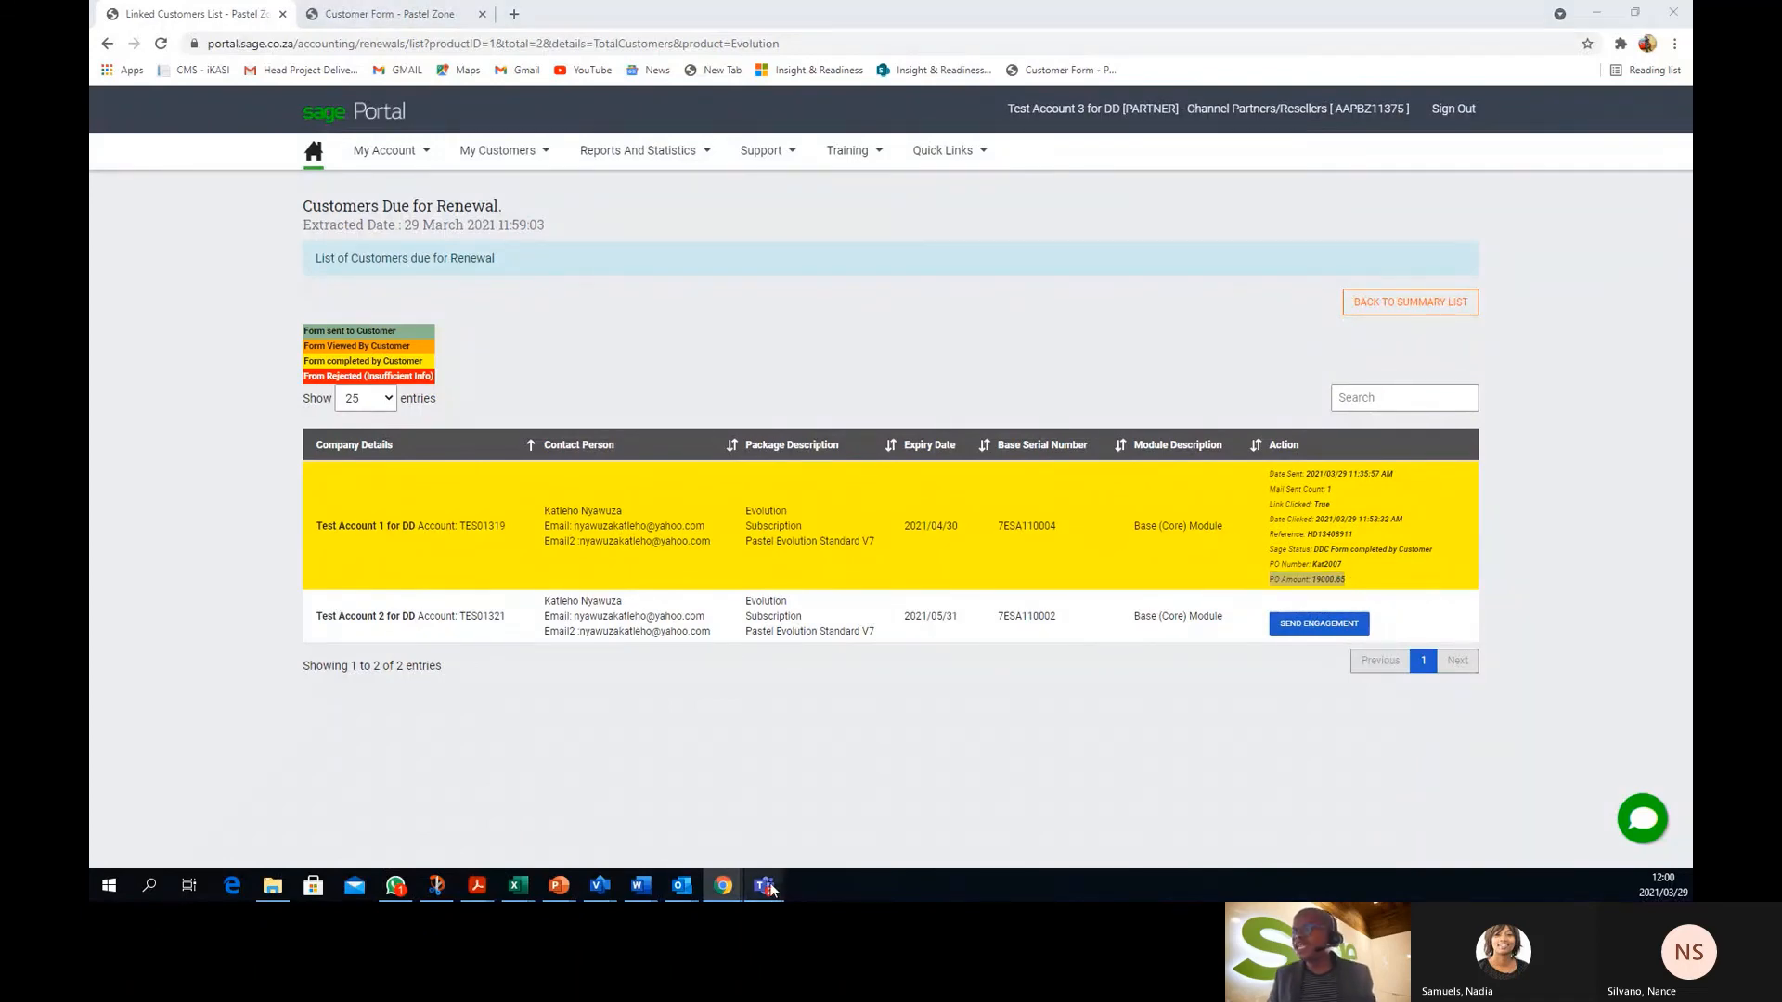
left_click(854, 777)
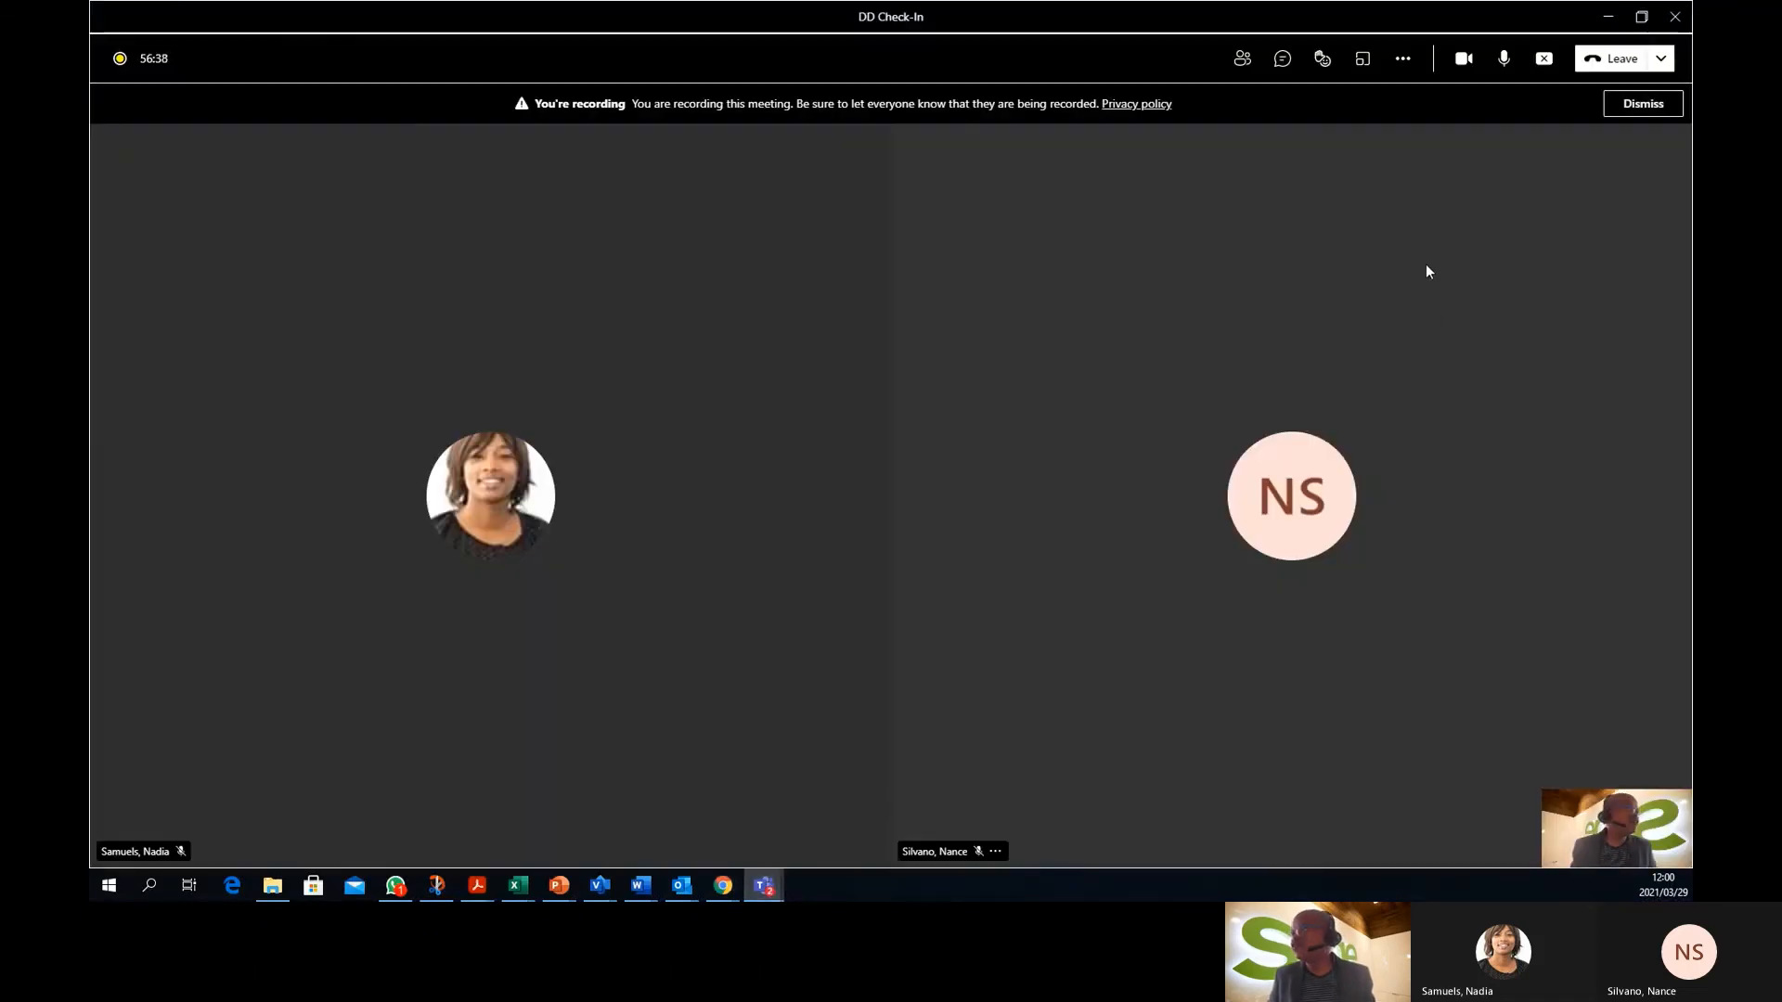
left_click(1402, 59)
left_click(1449, 436)
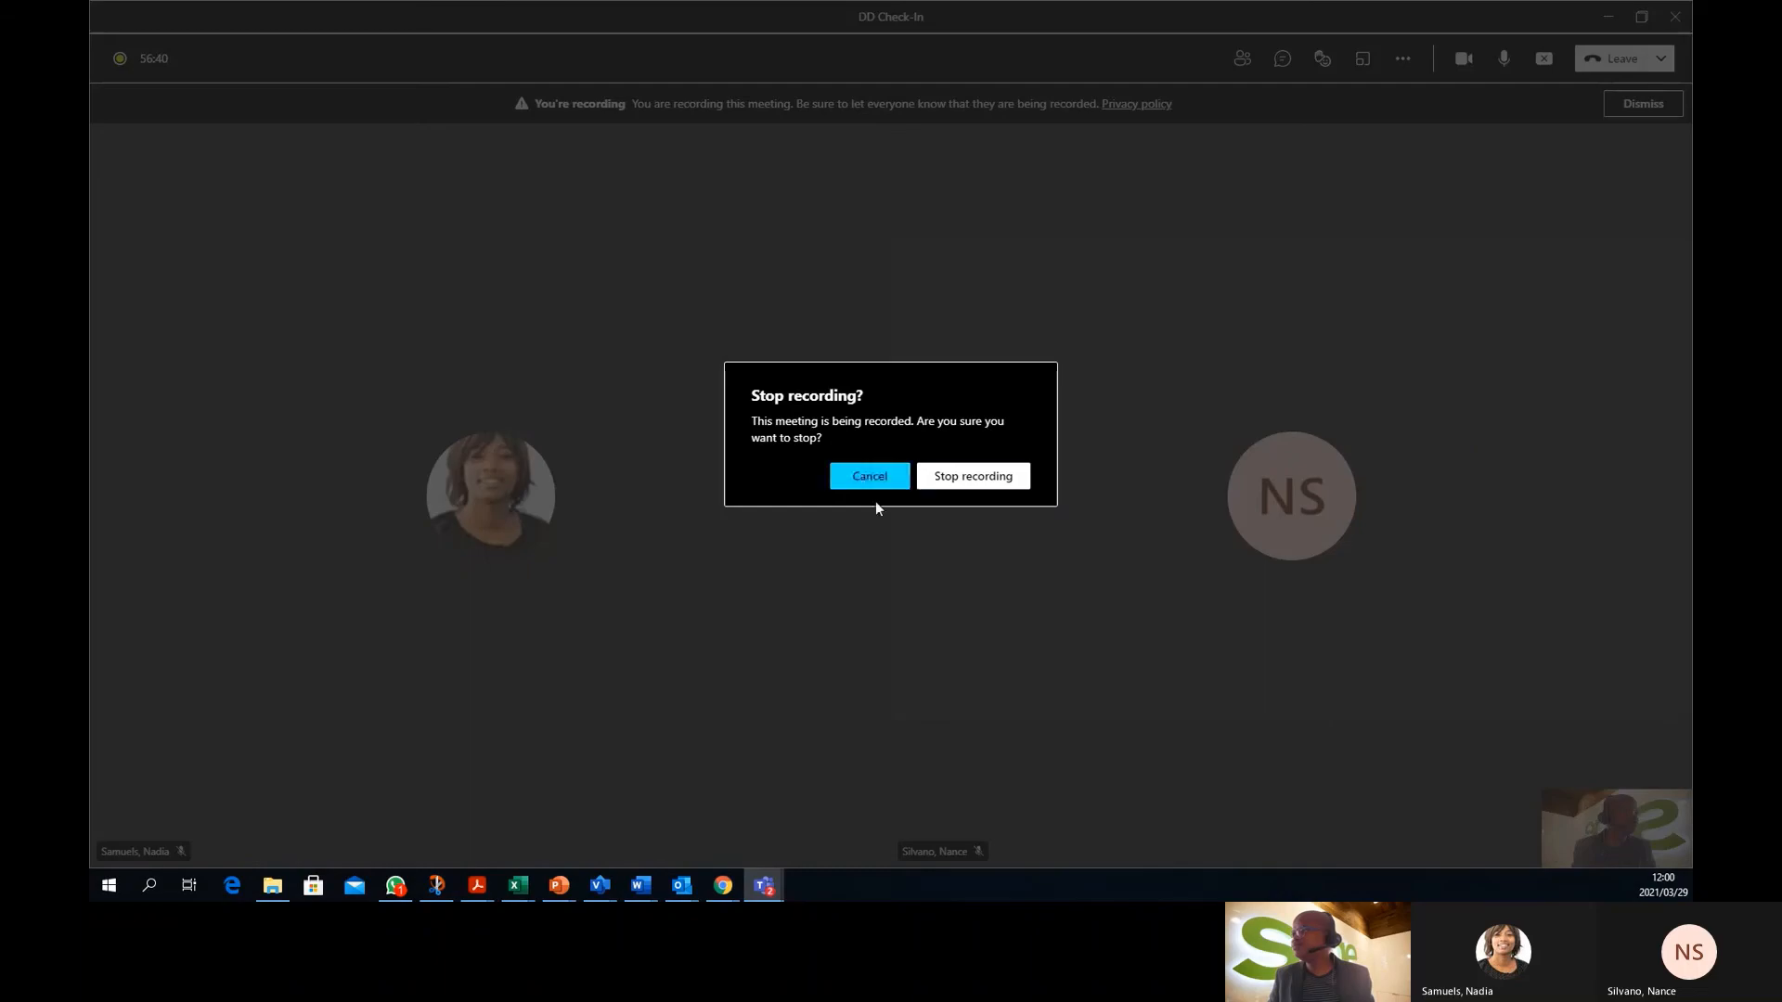